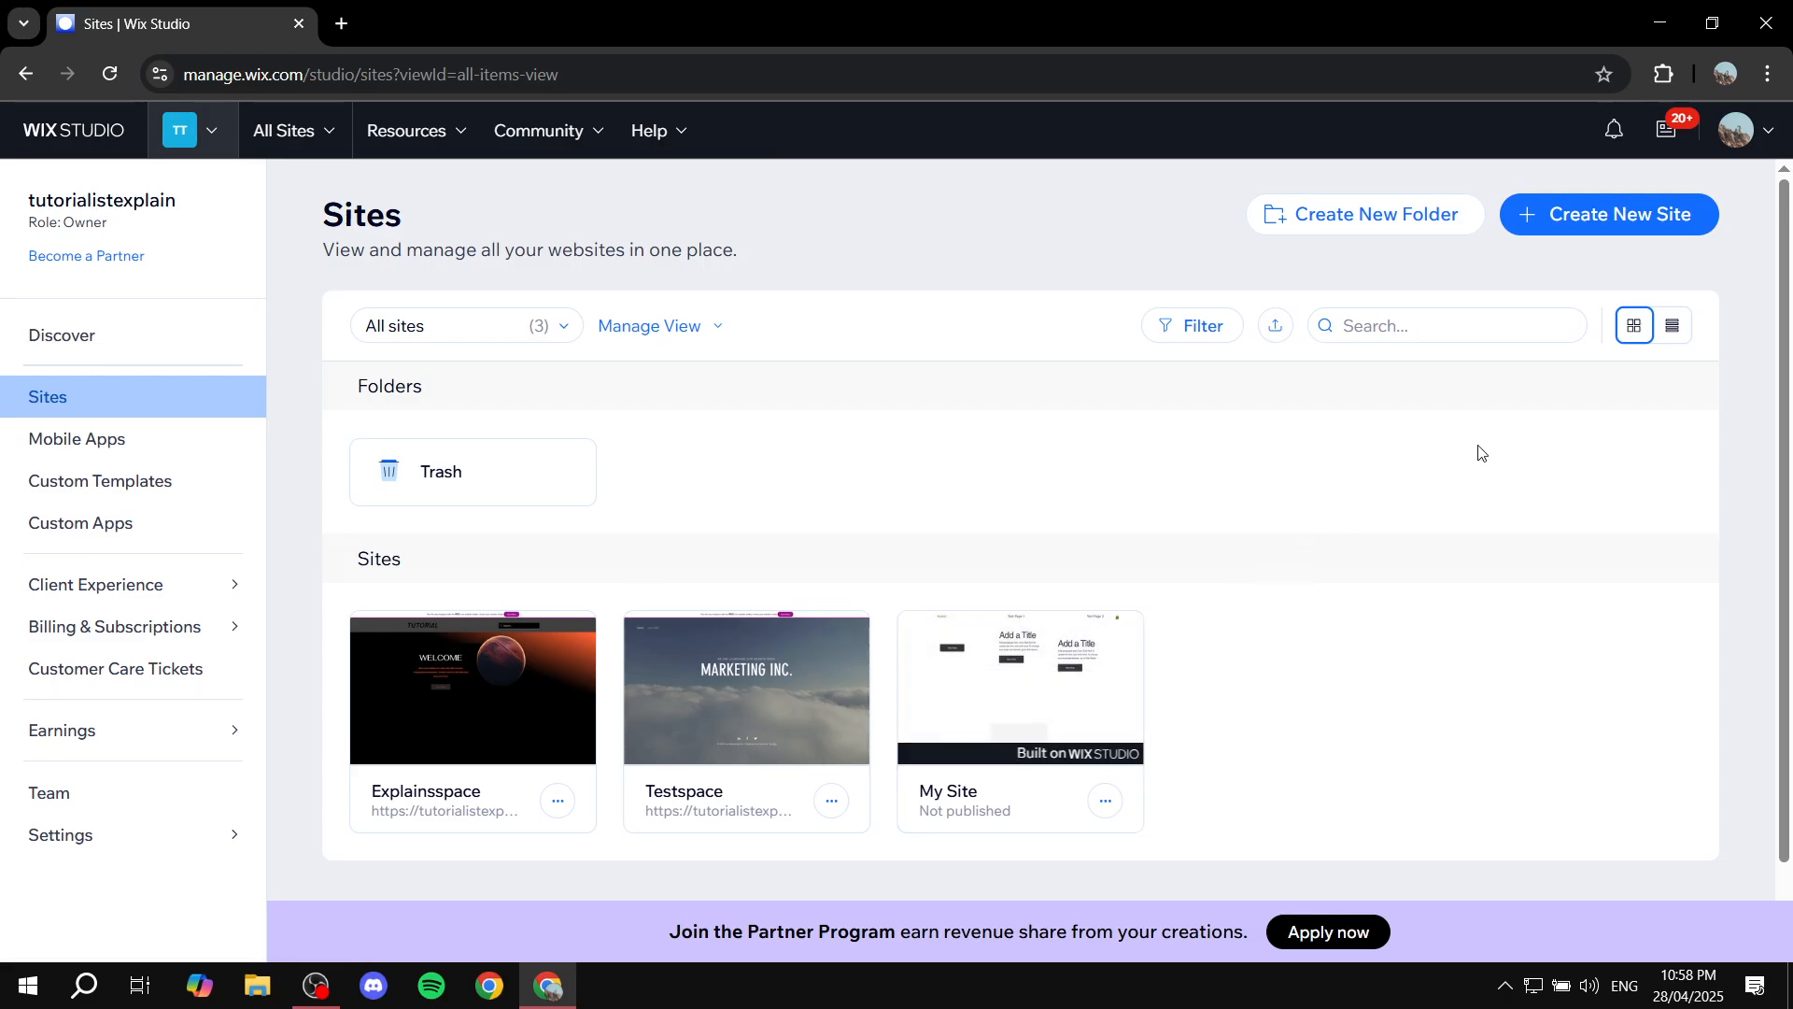
Step: Start creating a new site with the Wix Editor and choose to set it up without the AI chat
{"action": "left_click", "coordinate": [1635, 233]}
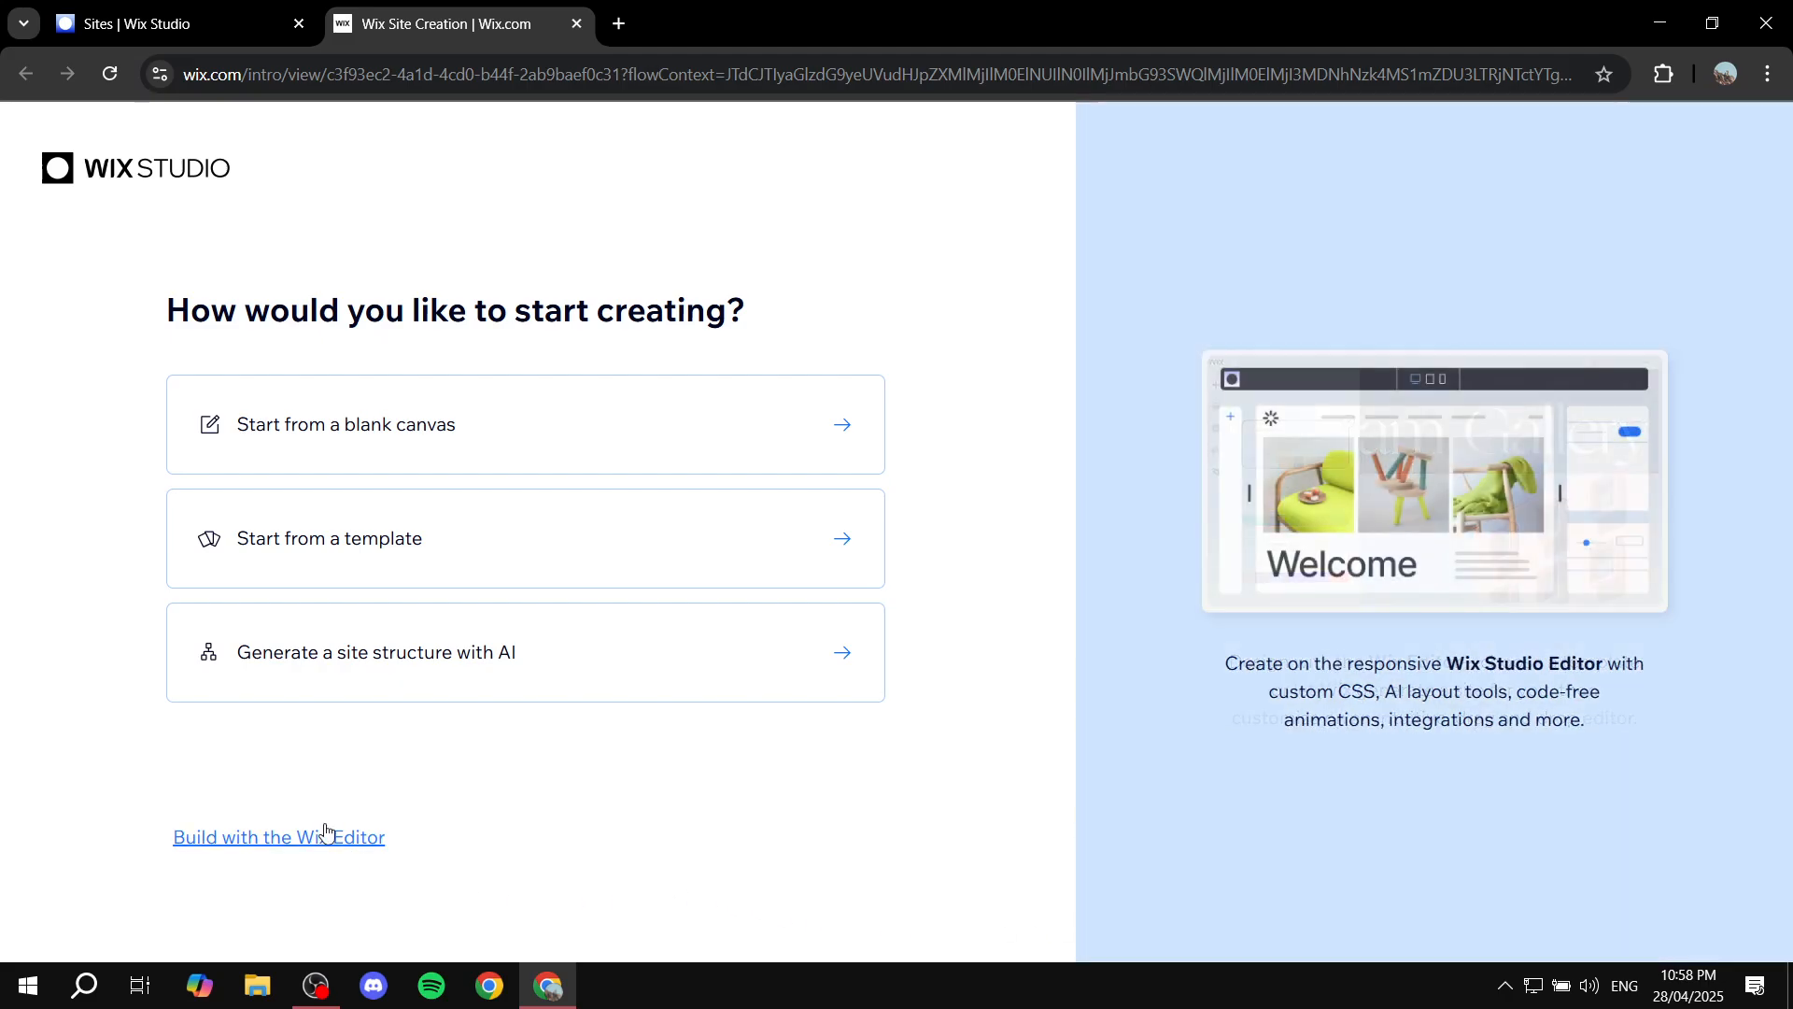
{"action": "mouse_move", "coordinate": [322, 845]}
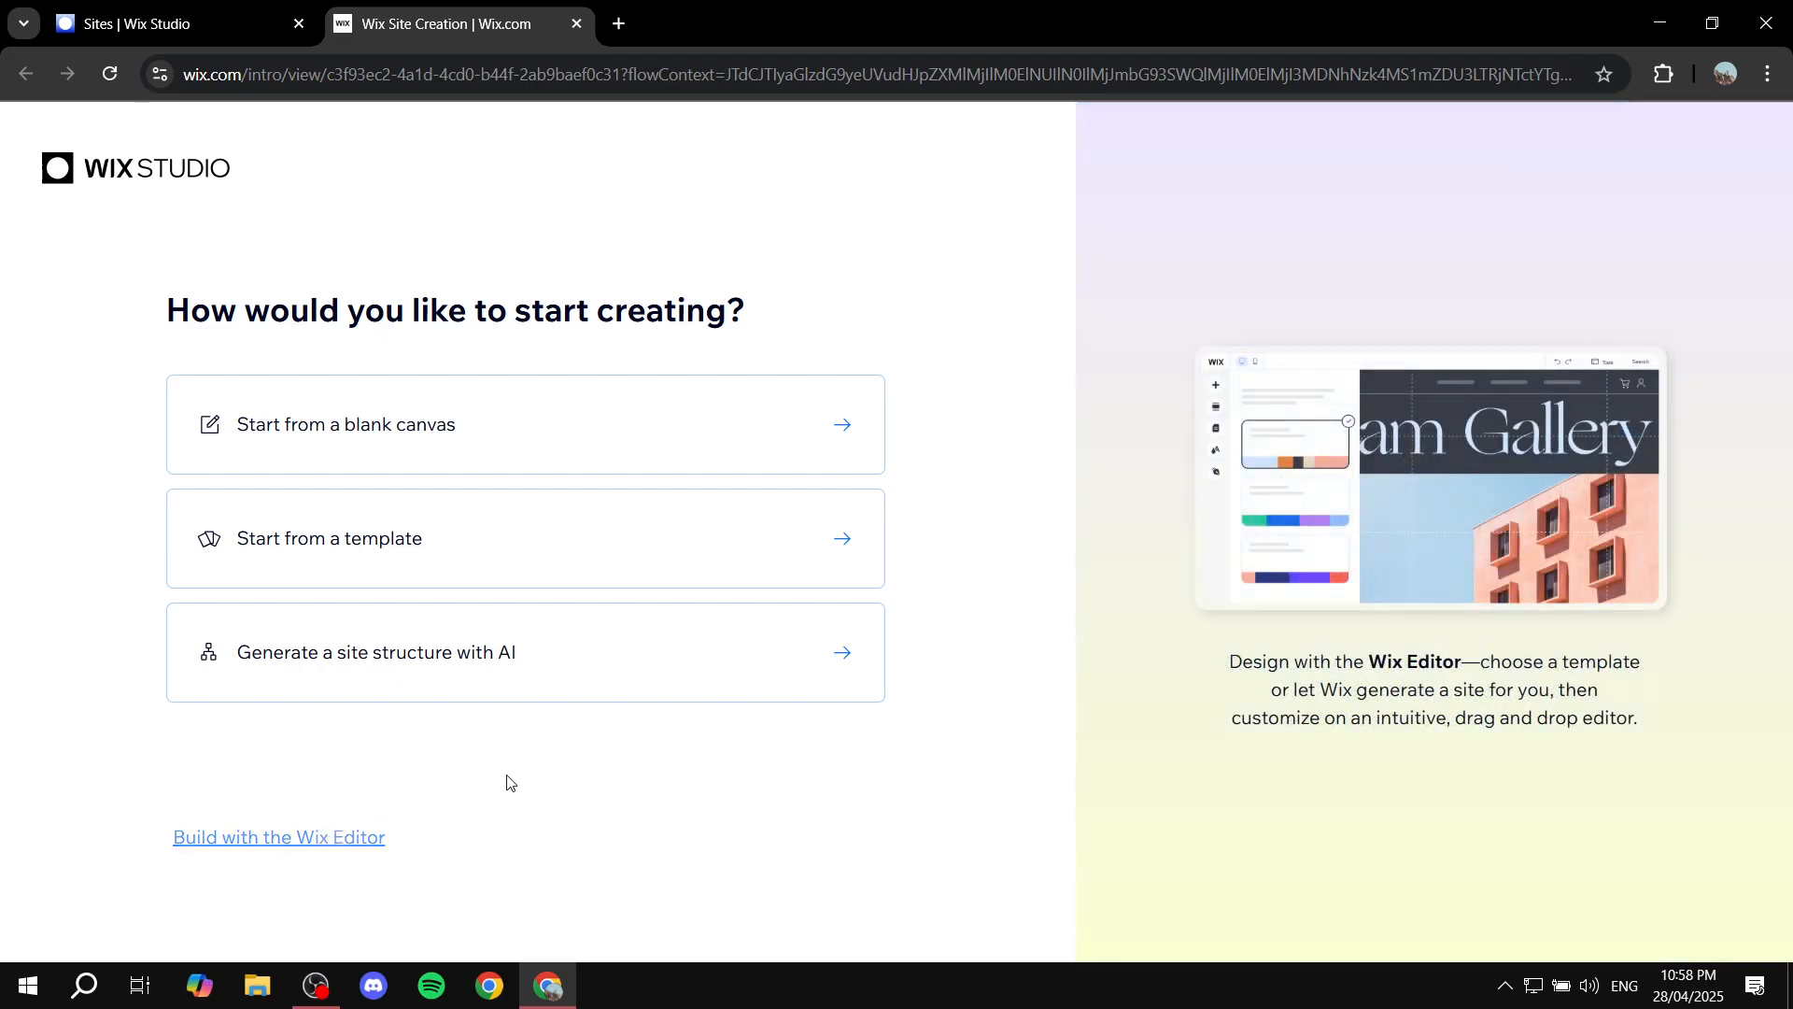
{"action": "left_click", "coordinate": [467, 659]}
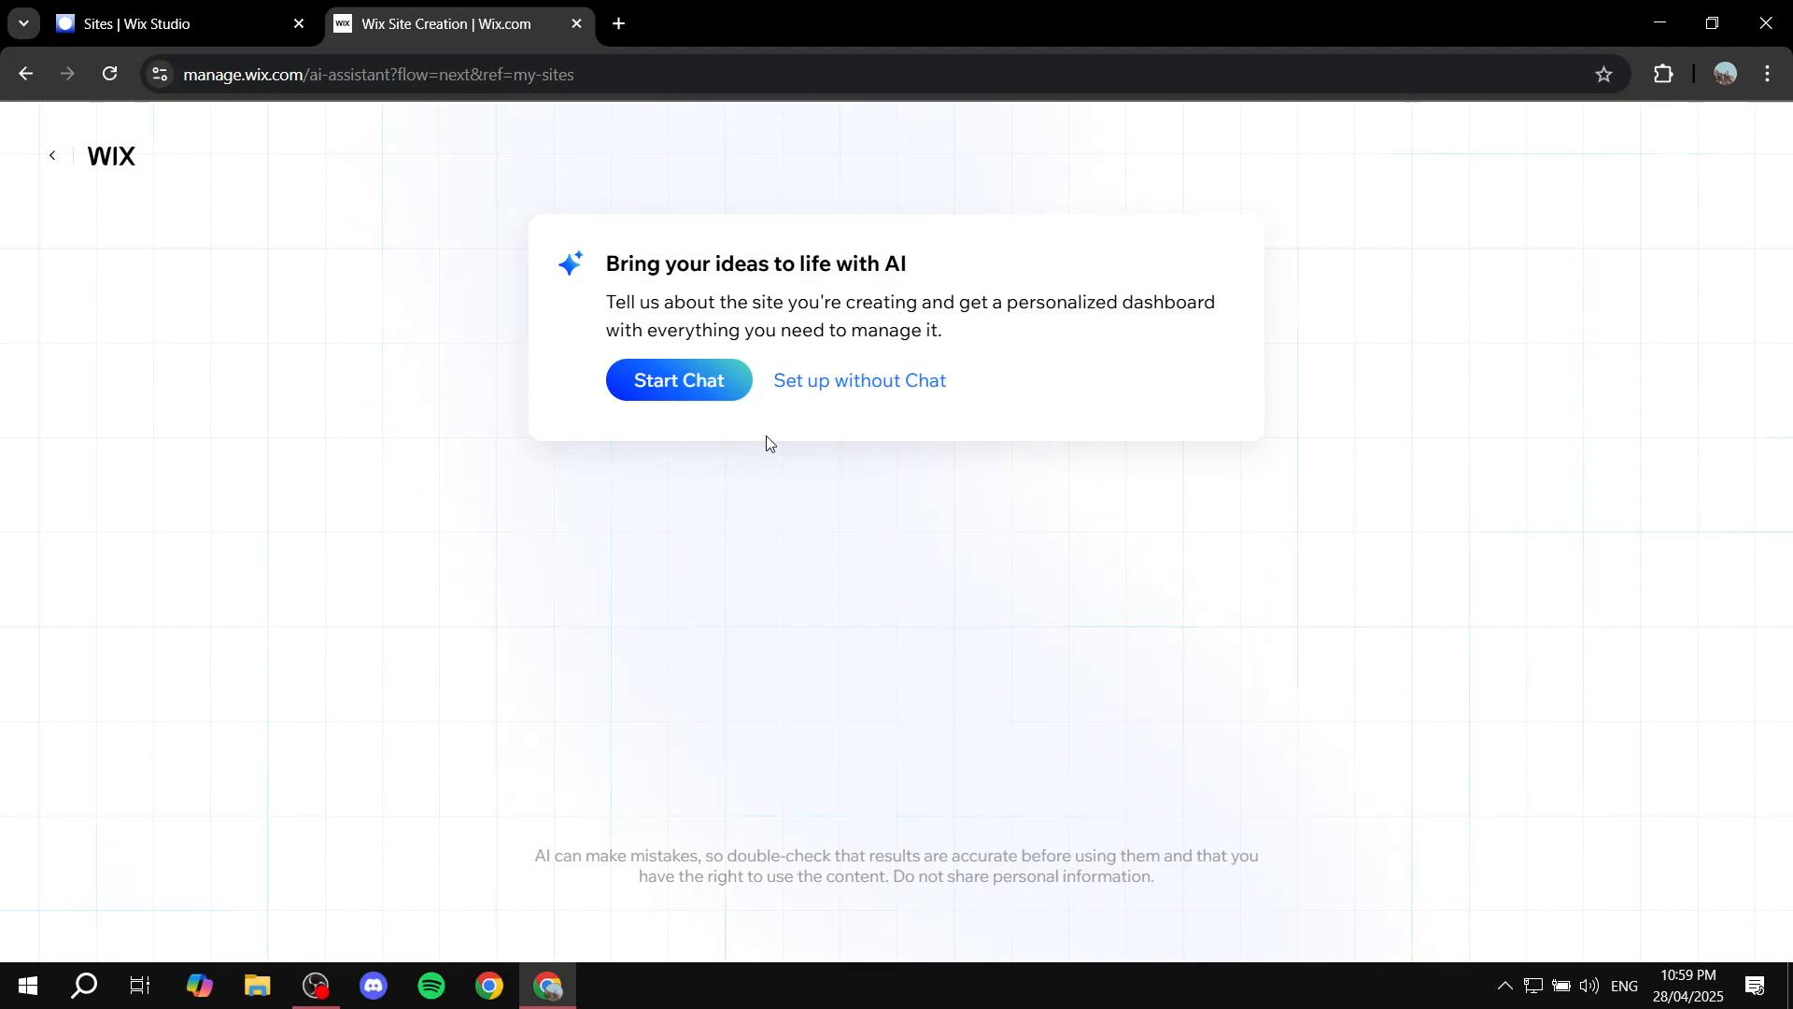
{"action": "left_click", "coordinate": [884, 383]}
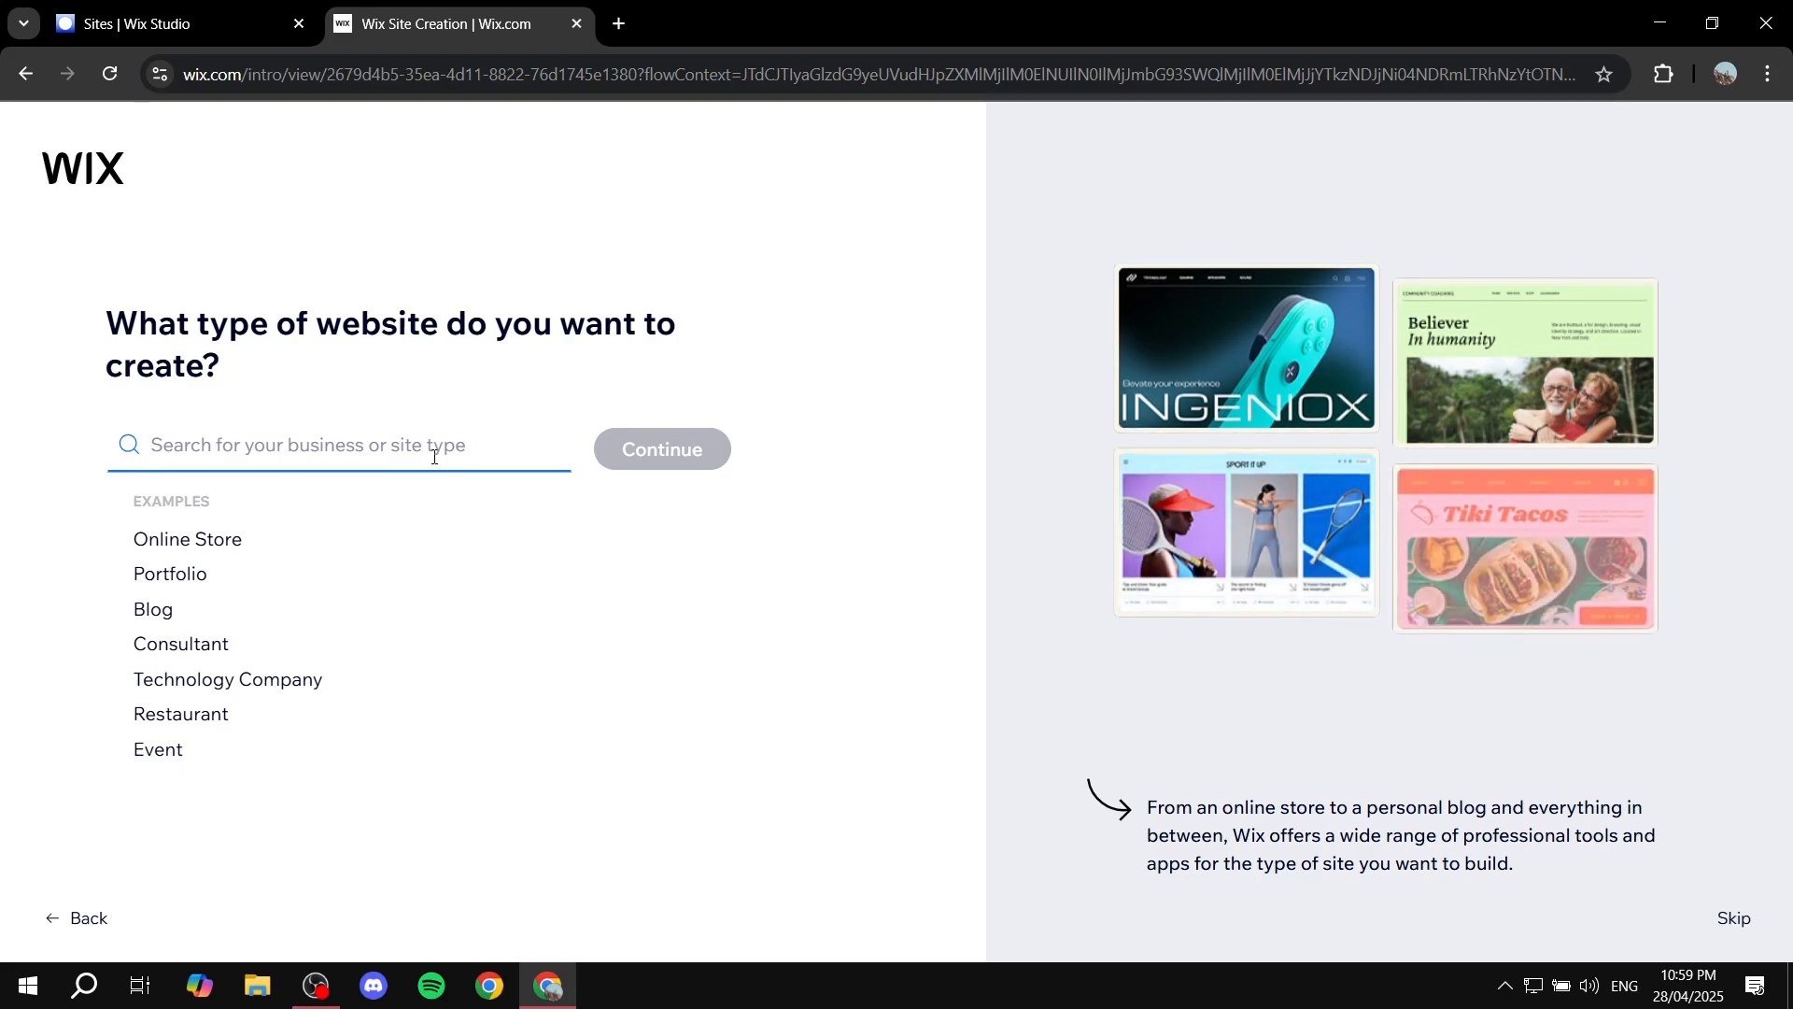
Step: Choose Travel Blog as the type of website to create and continue
{"action": "type", "text": "Travel "}
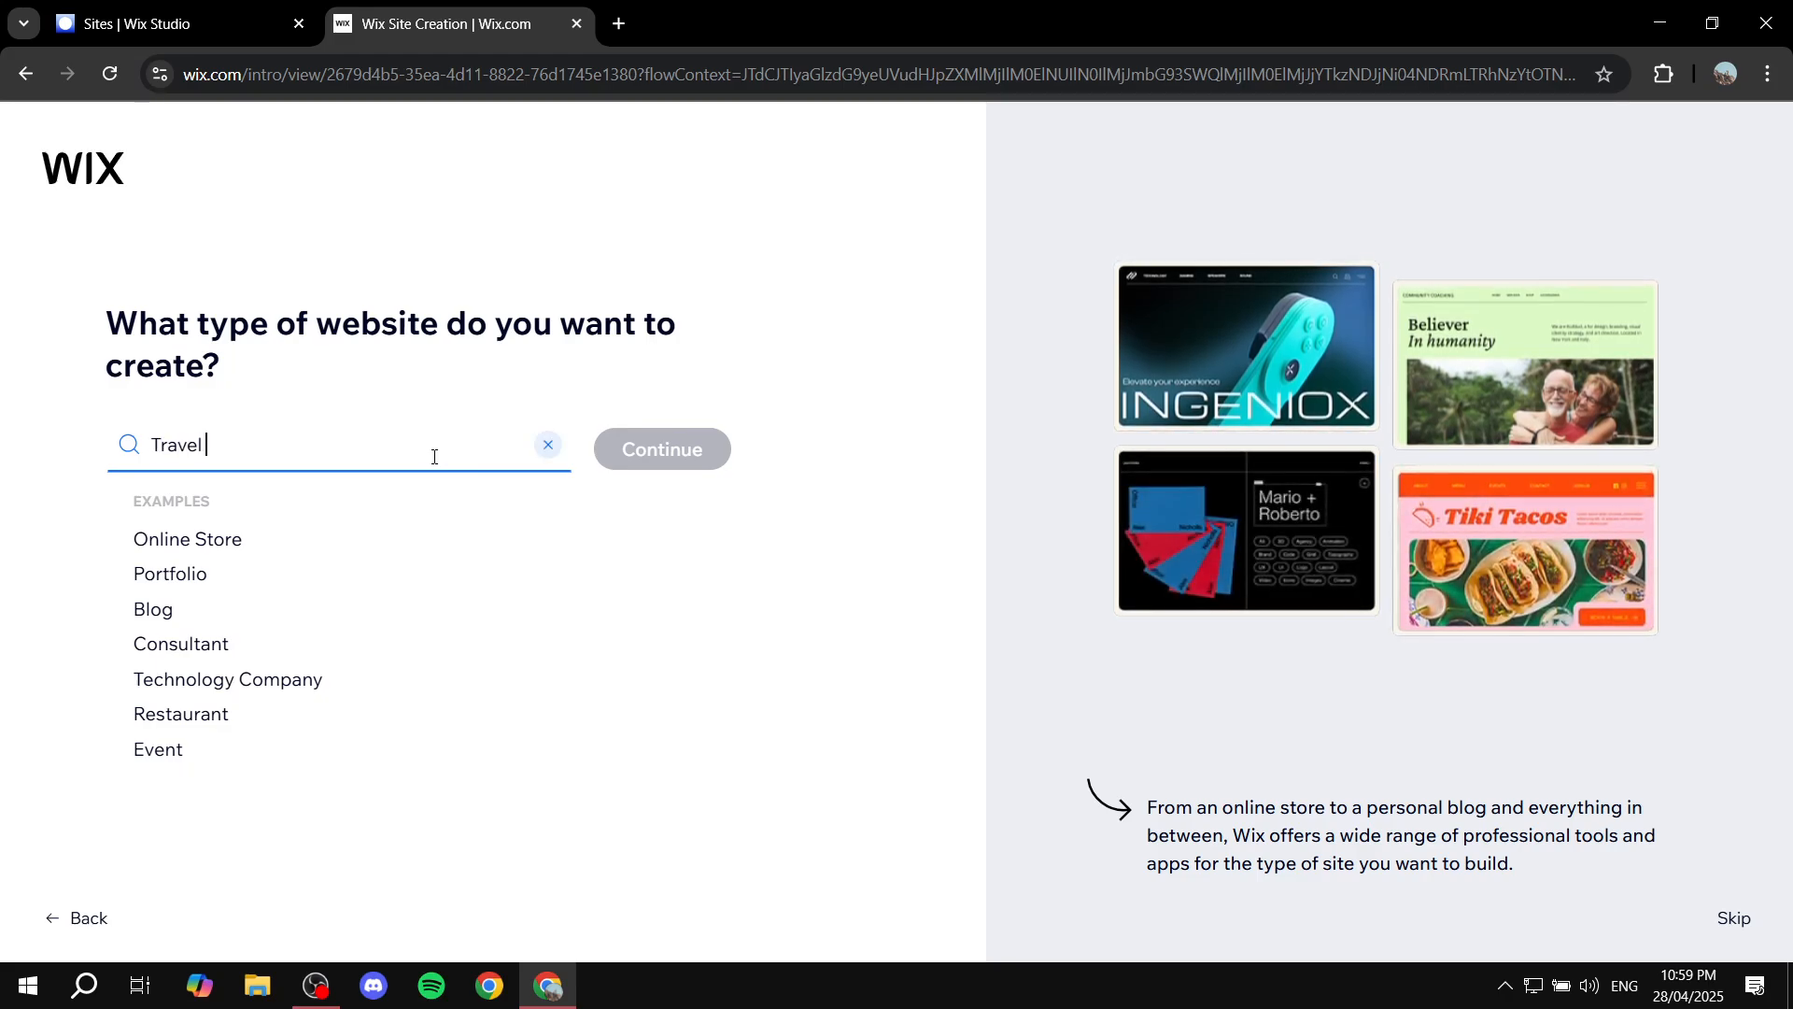
{"action": "type", "text": "blog"}
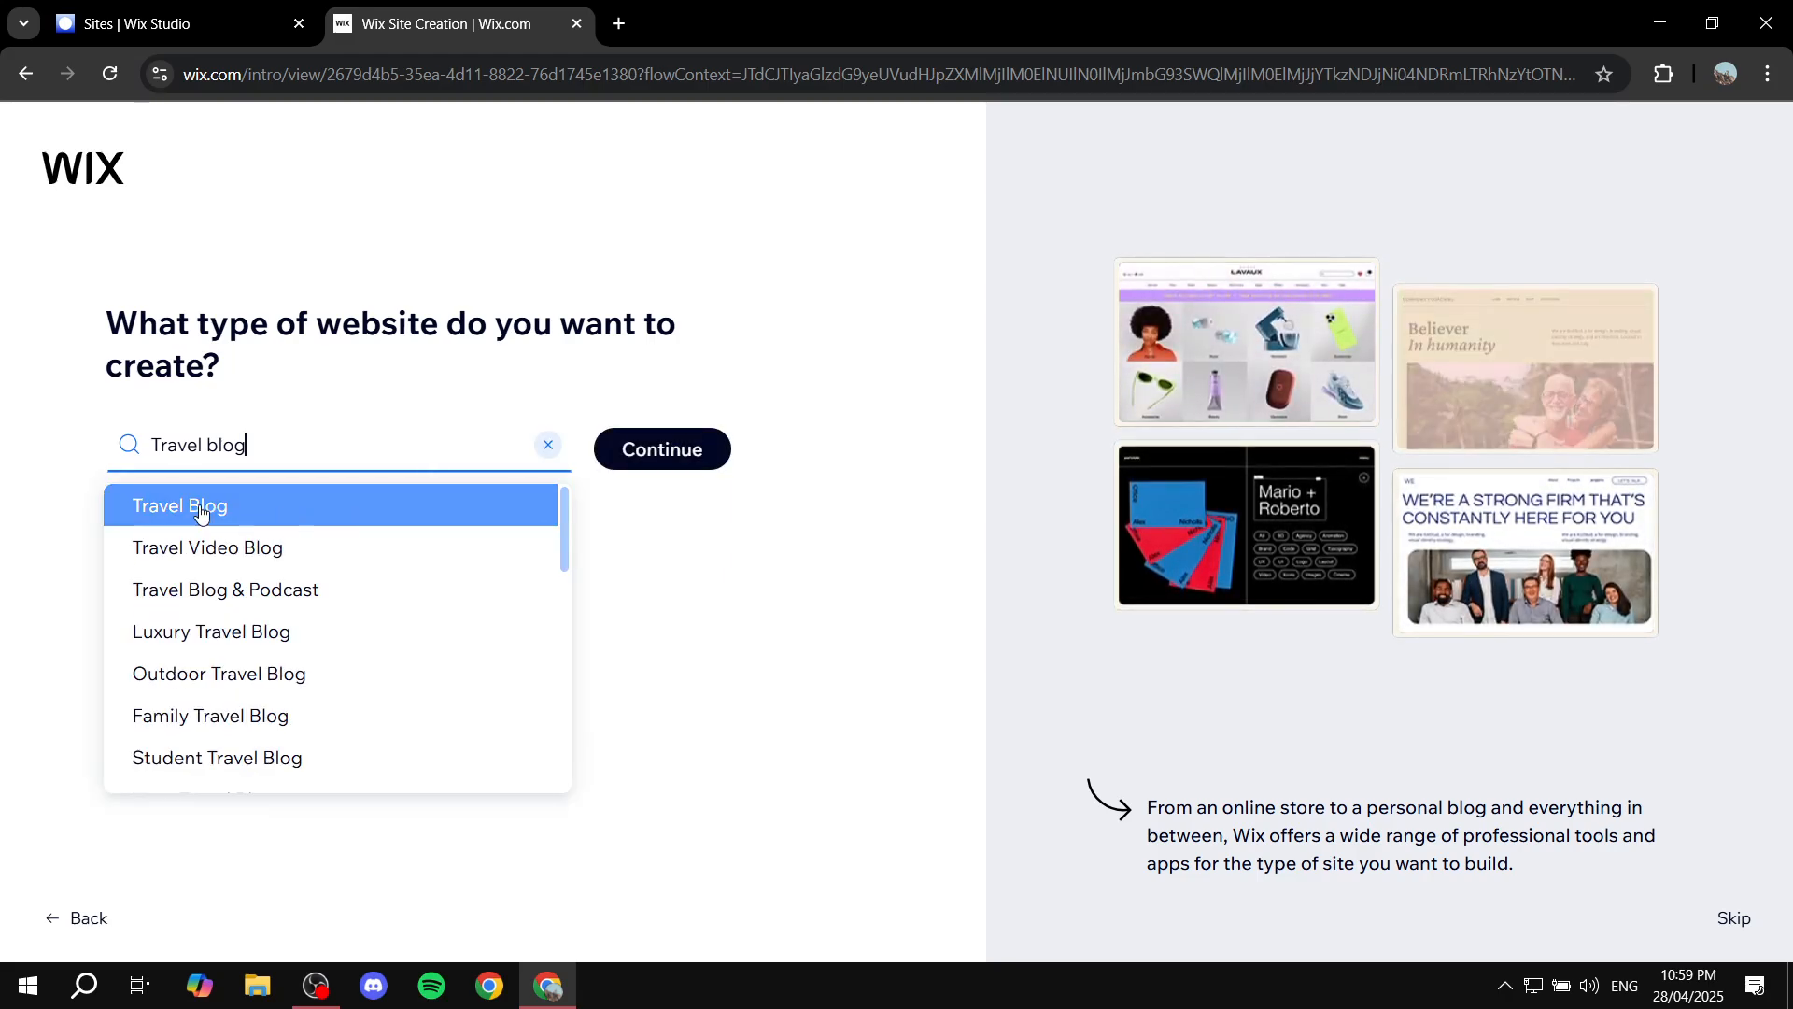
{"action": "left_click", "coordinate": [210, 512]}
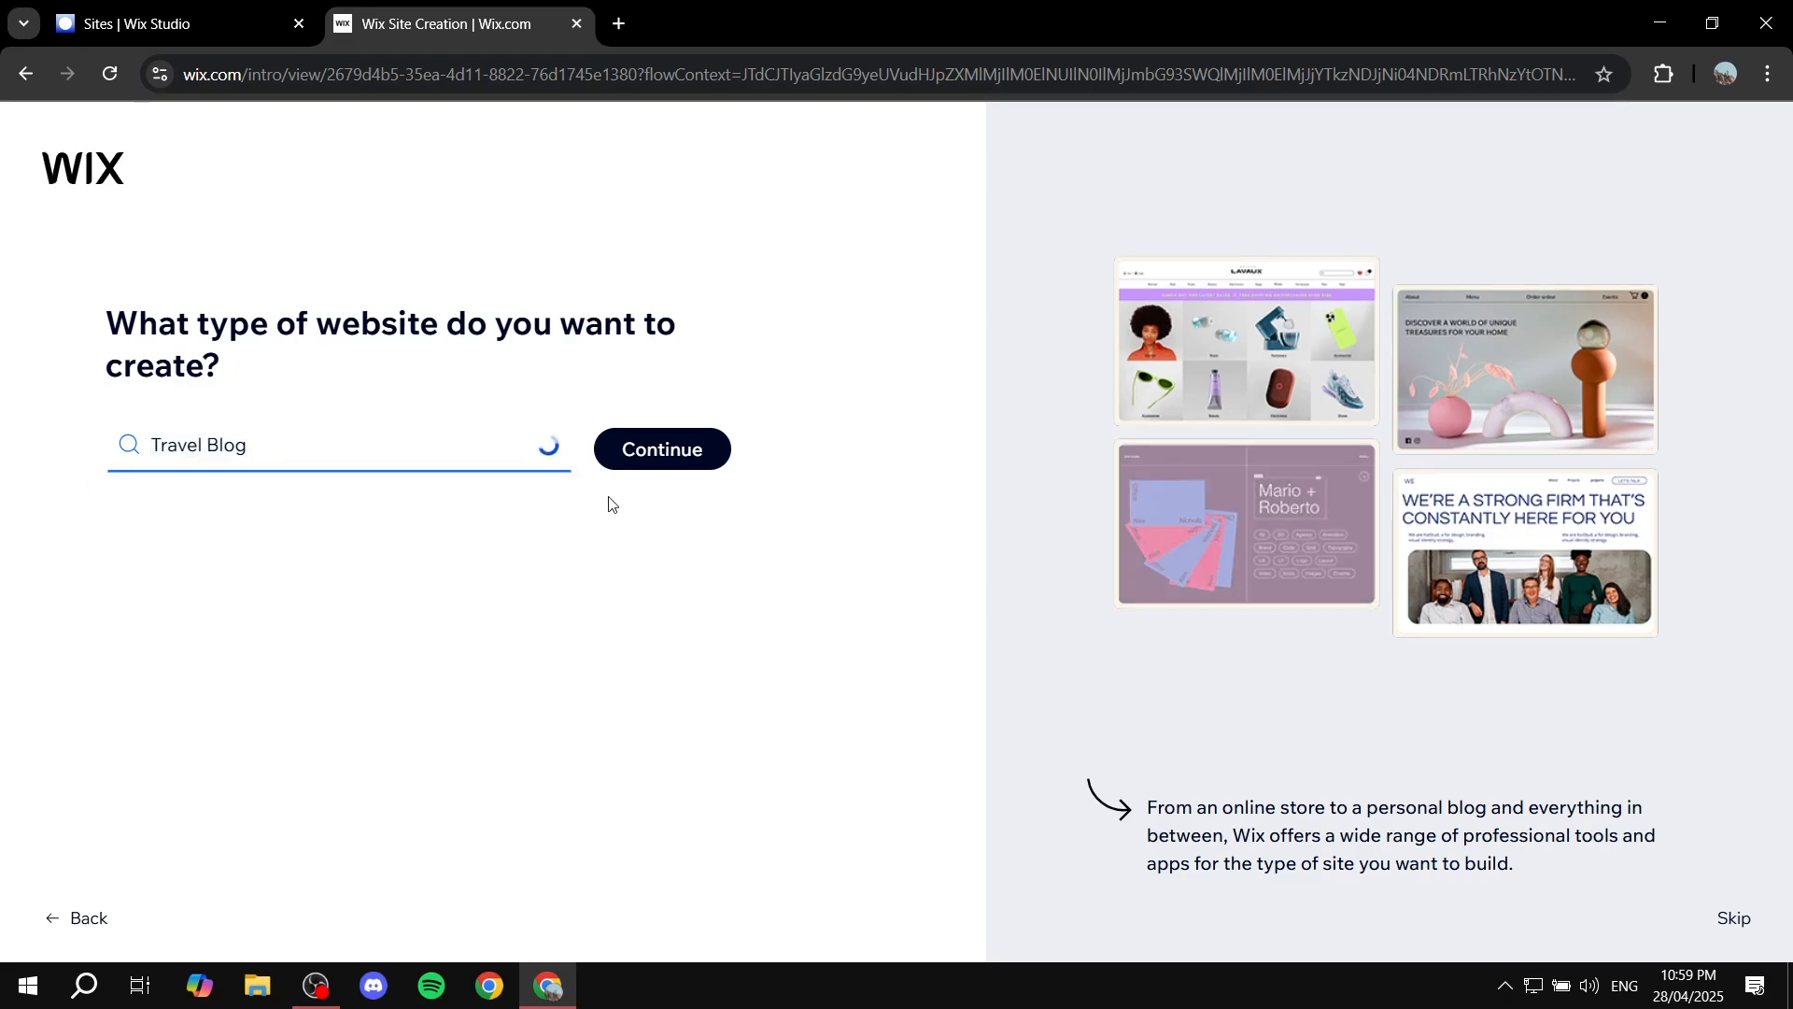
{"action": "left_click", "coordinate": [698, 435]}
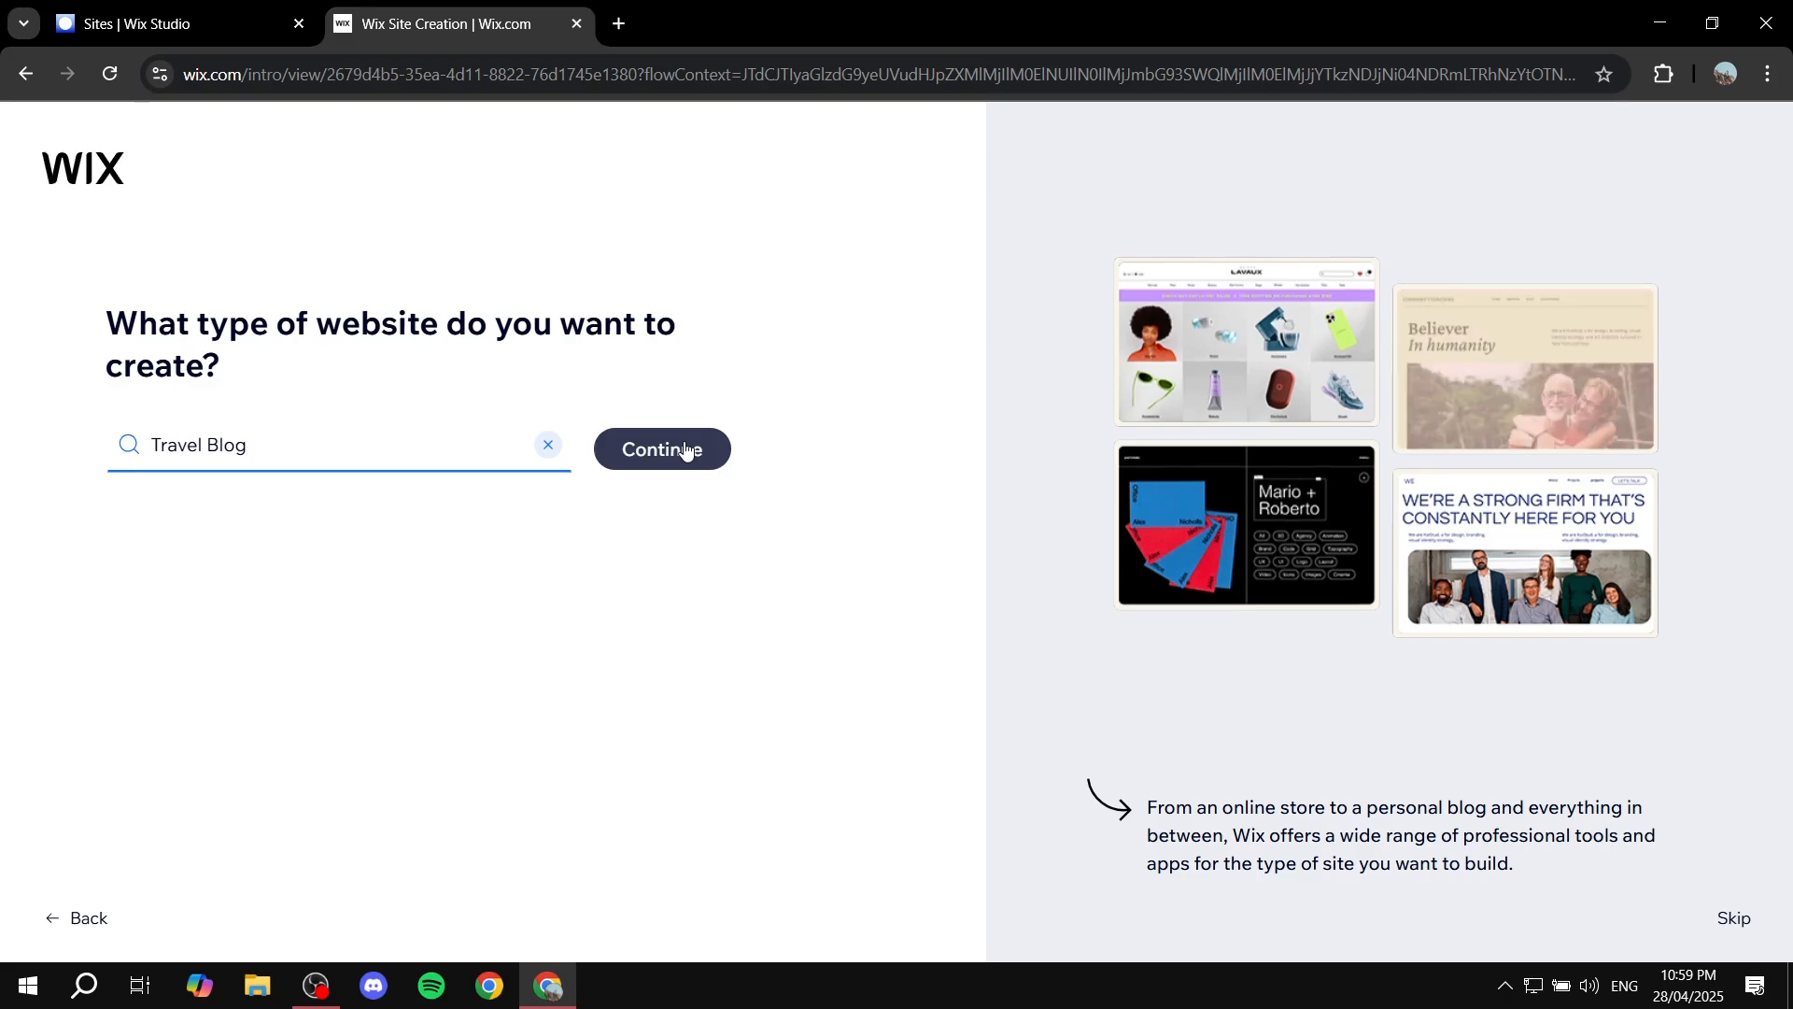
{"action": "left_click", "coordinate": [685, 448]}
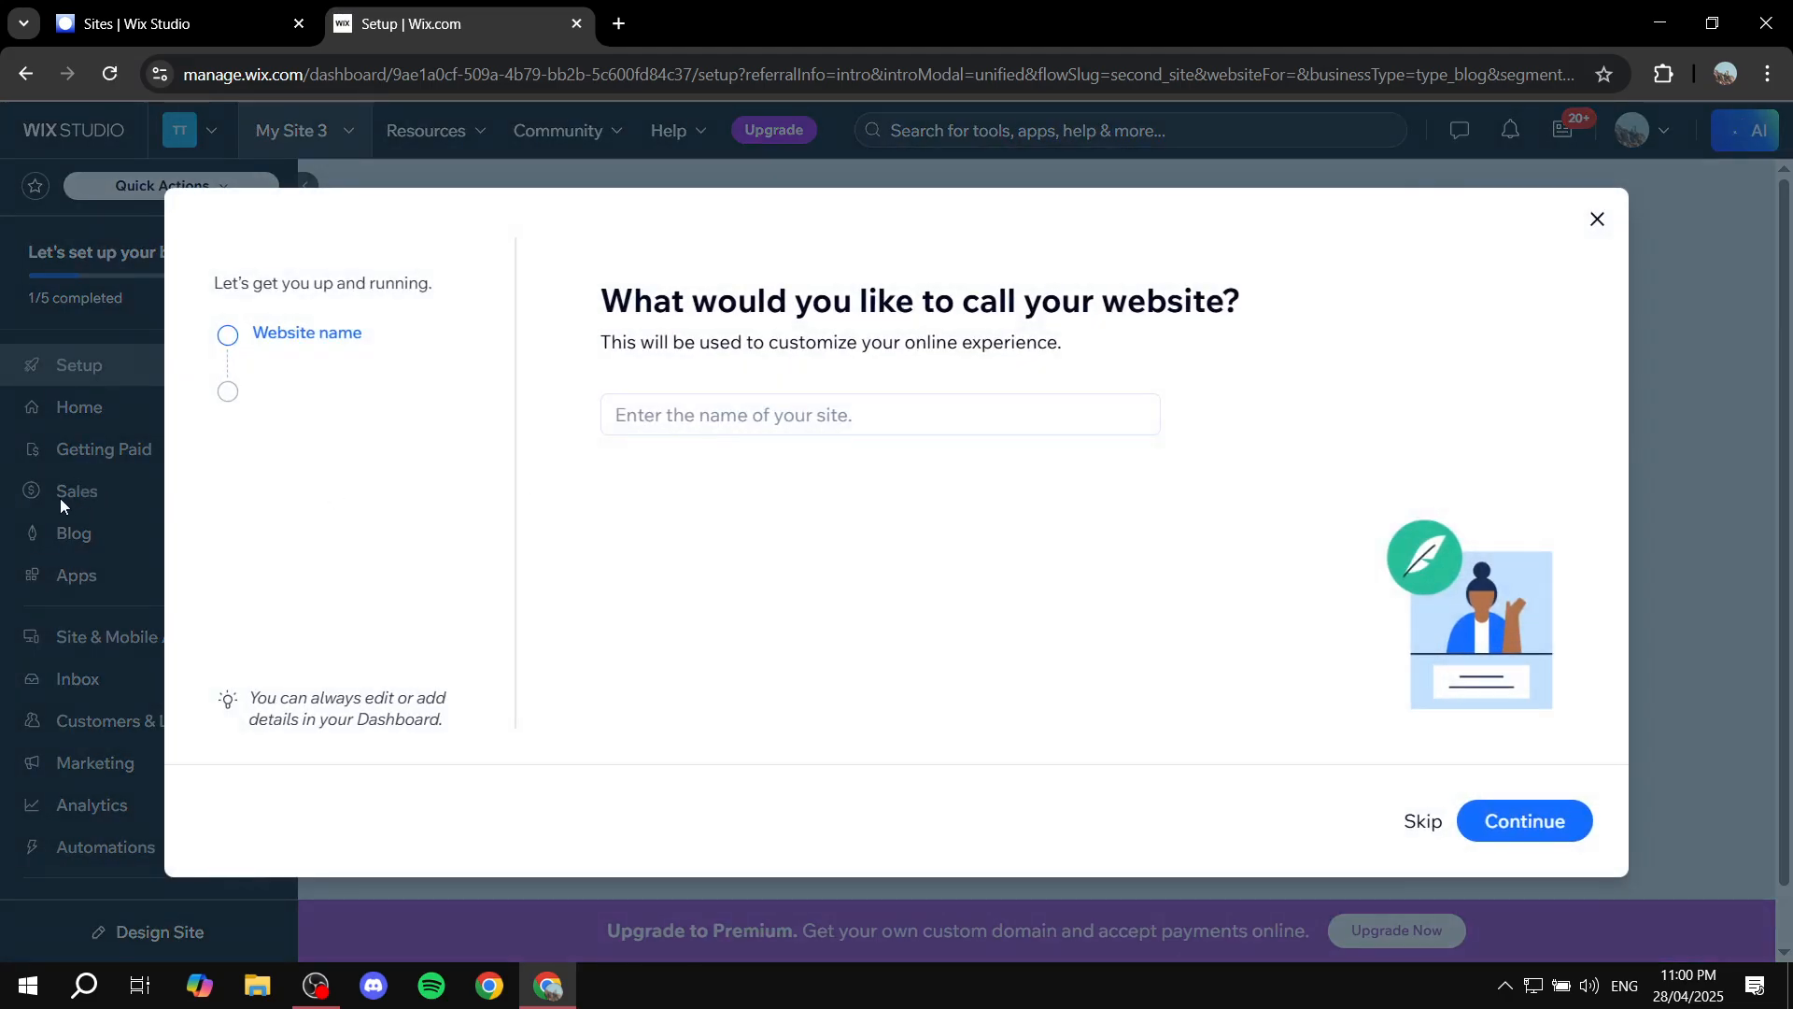
Step: Name the website "Travel Blog" and continue to the site goals
{"action": "left_click", "coordinate": [1031, 426]}
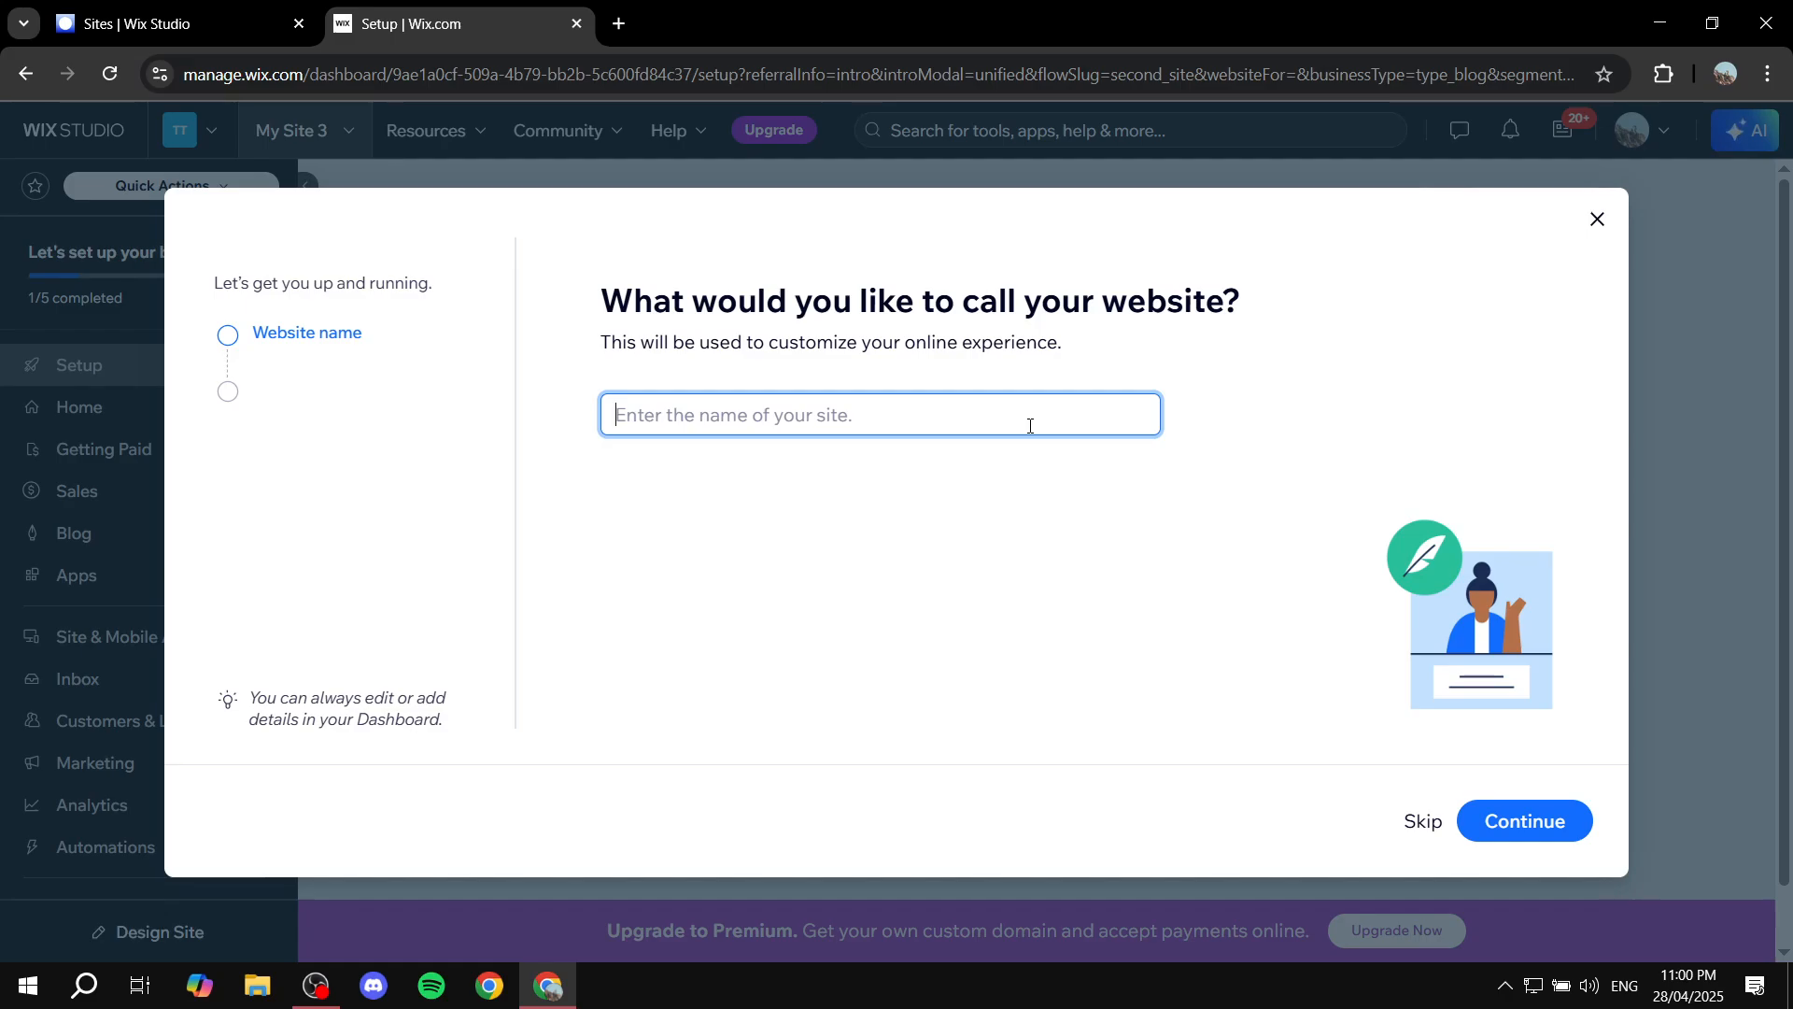
{"action": "type", "text": "Travee"}
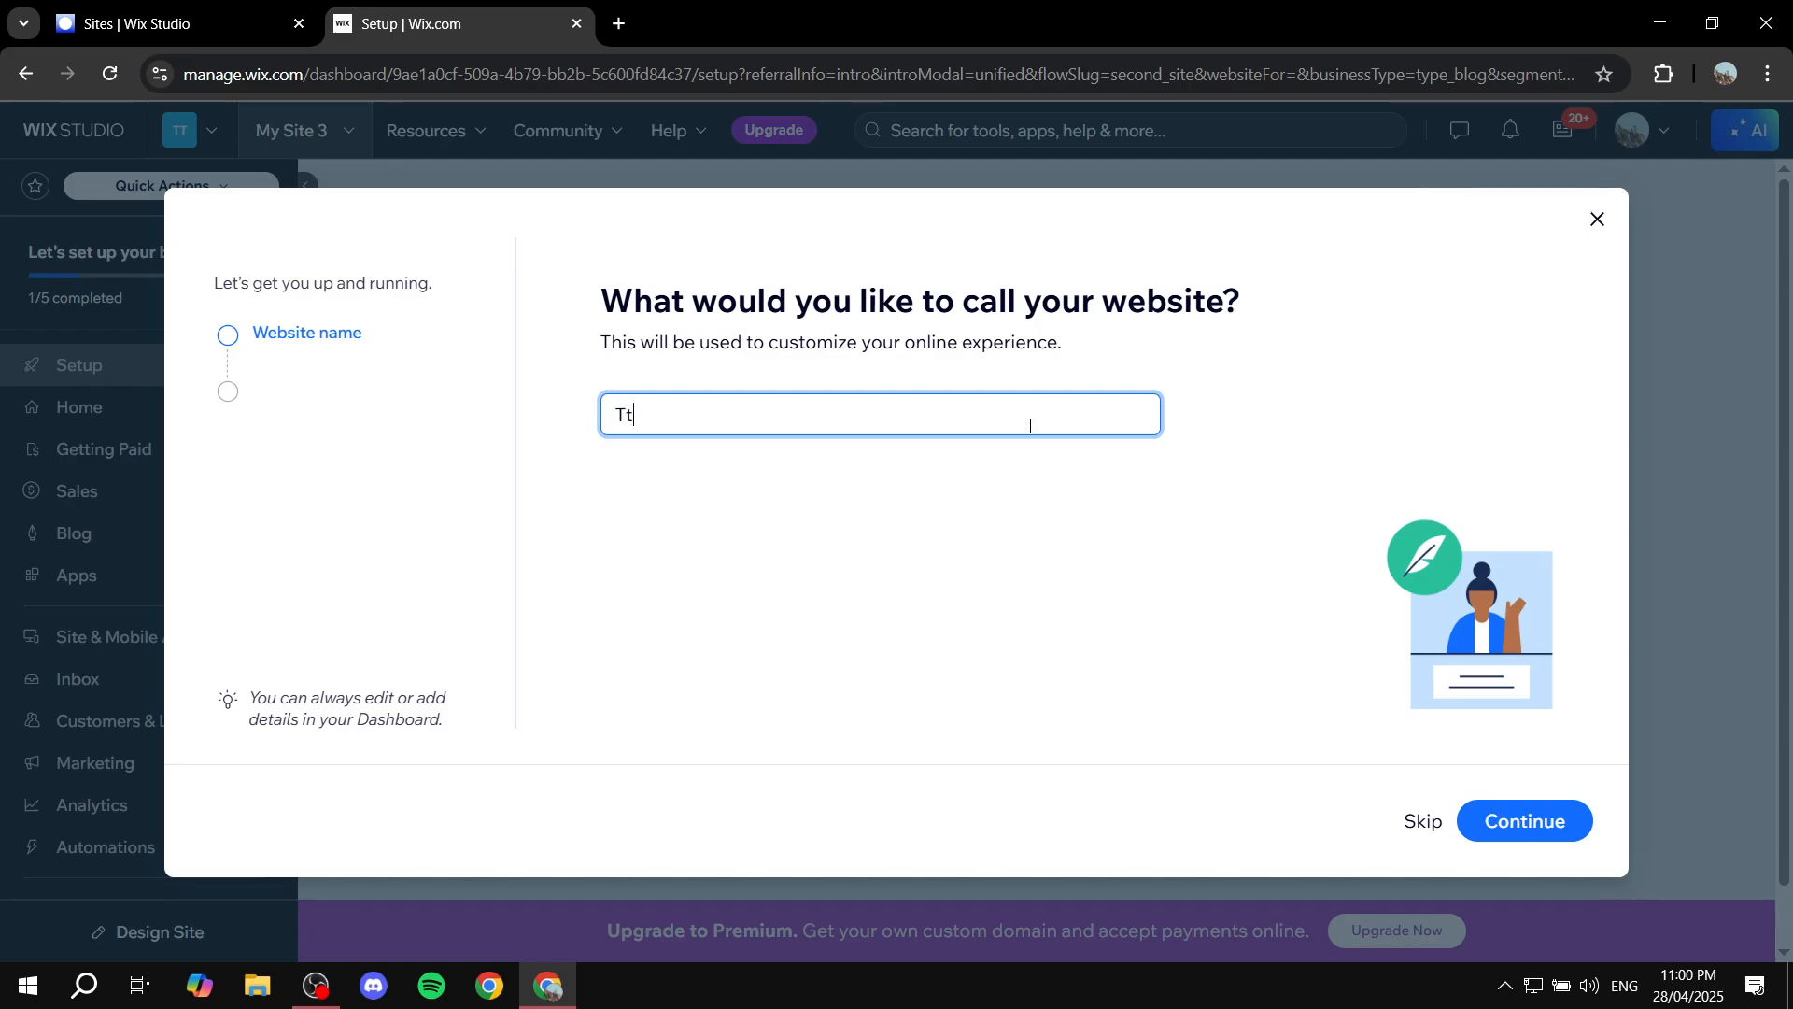
{"action": "key", "text": "BackSpace"}
{"action": "type", "text": "l bLOG"}
{"action": "key", "text": "BackSpace"}
{"action": "key", "text": "BackSpace"}
{"action": "key", "text": "BackSpace"}
{"action": "key", "text": "BackSpace"}
{"action": "type", "text": "B"}
{"action": "key", "text": "BackSpace"}
{"action": "type", "text": "Blog"}
{"action": "left_click", "coordinate": [1553, 828]}
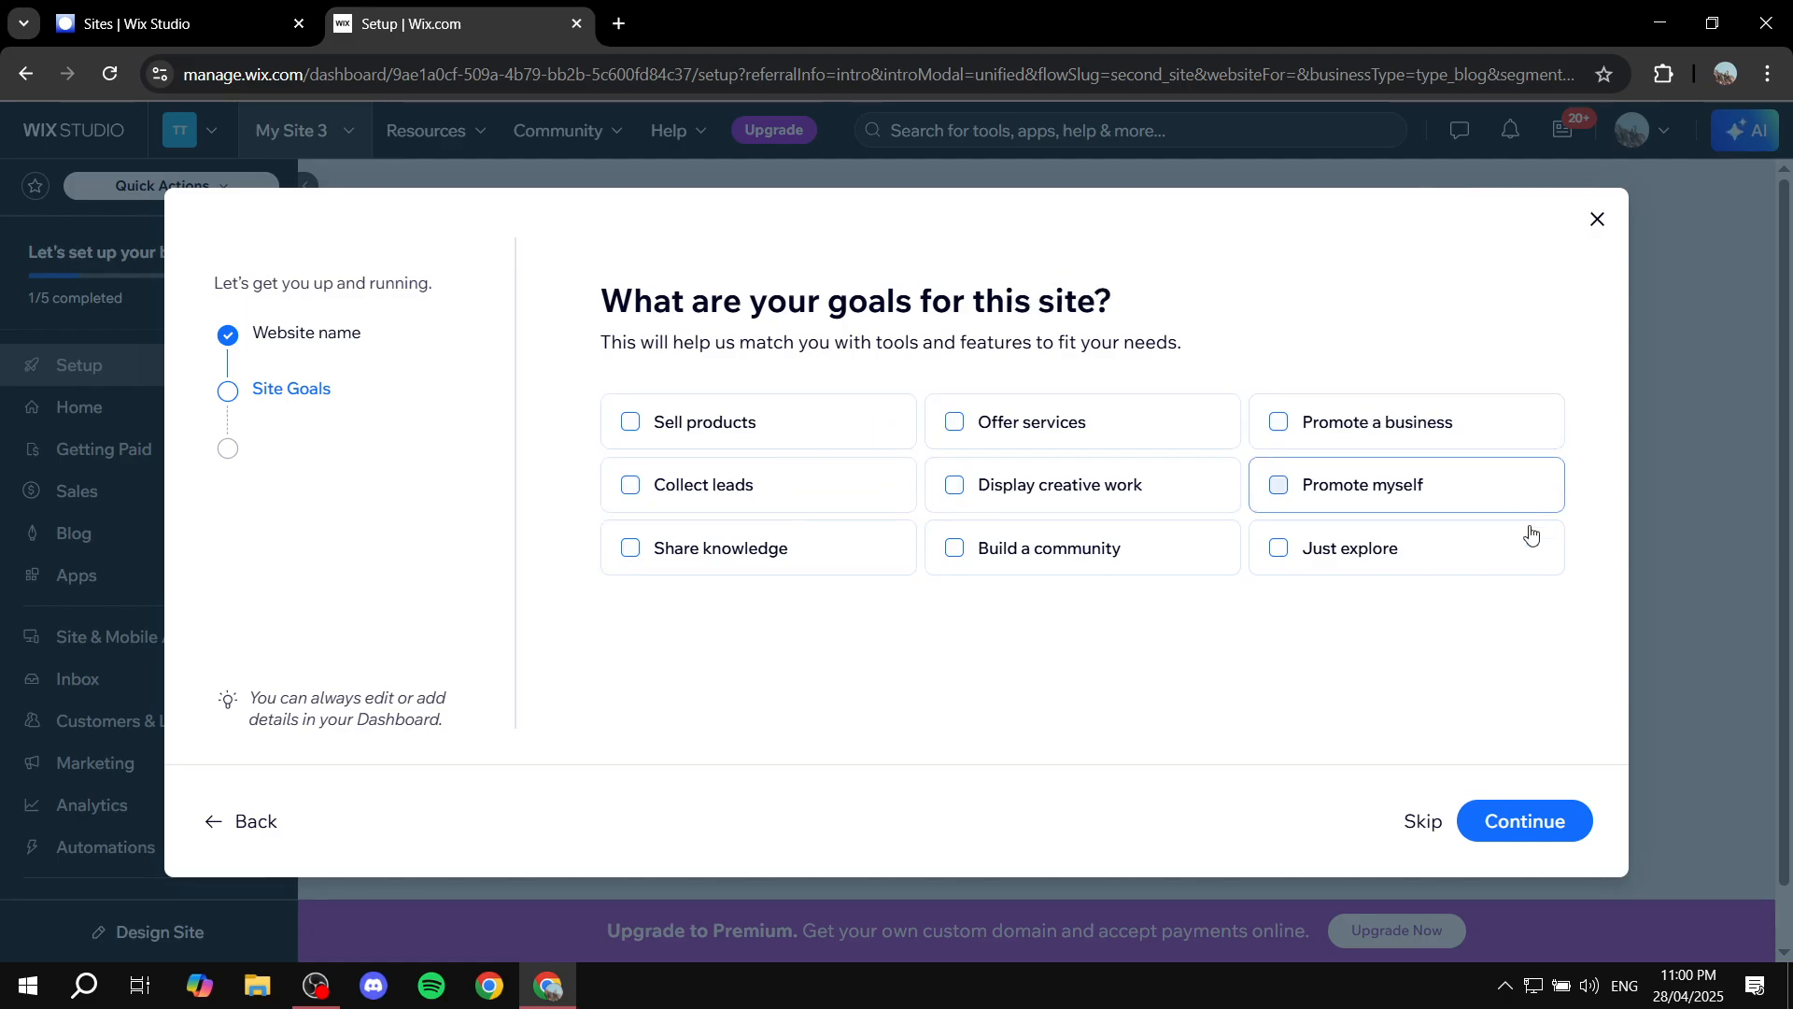
Step: Select "Promote myself" and "Share knowledge" as the site goals and continue
{"action": "left_click", "coordinate": [1420, 486]}
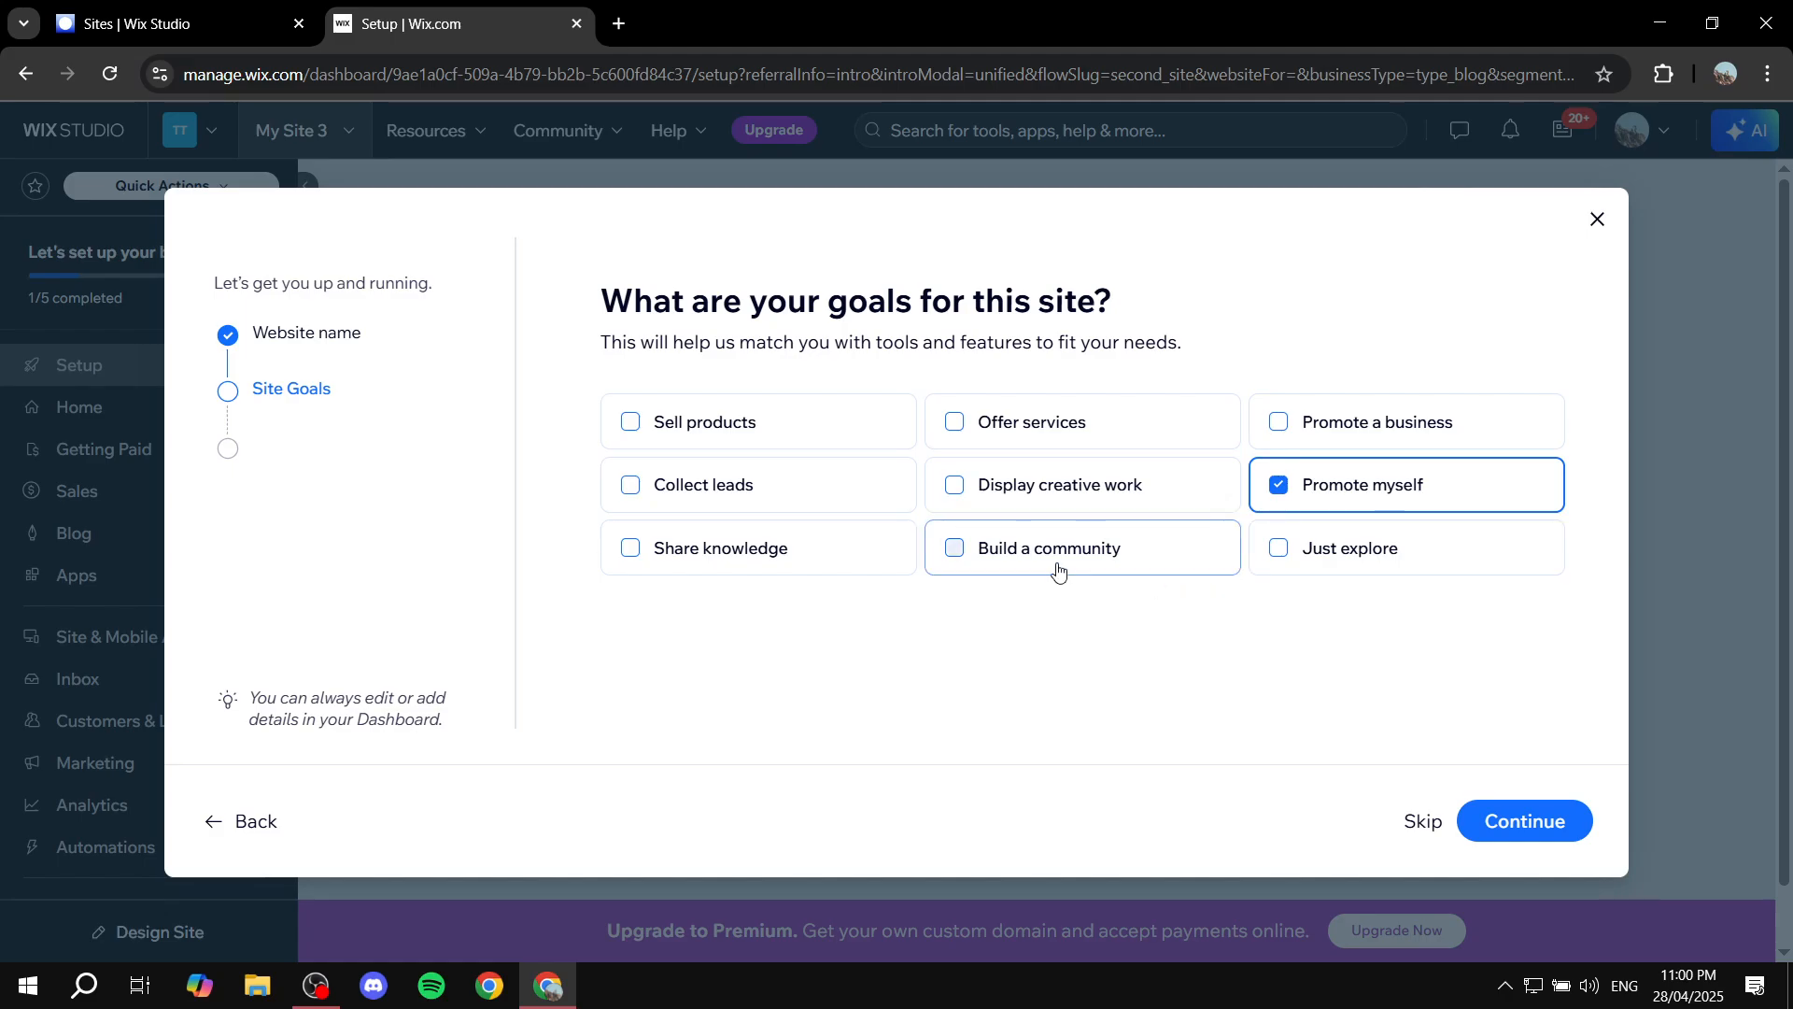
{"action": "left_click", "coordinate": [791, 549]}
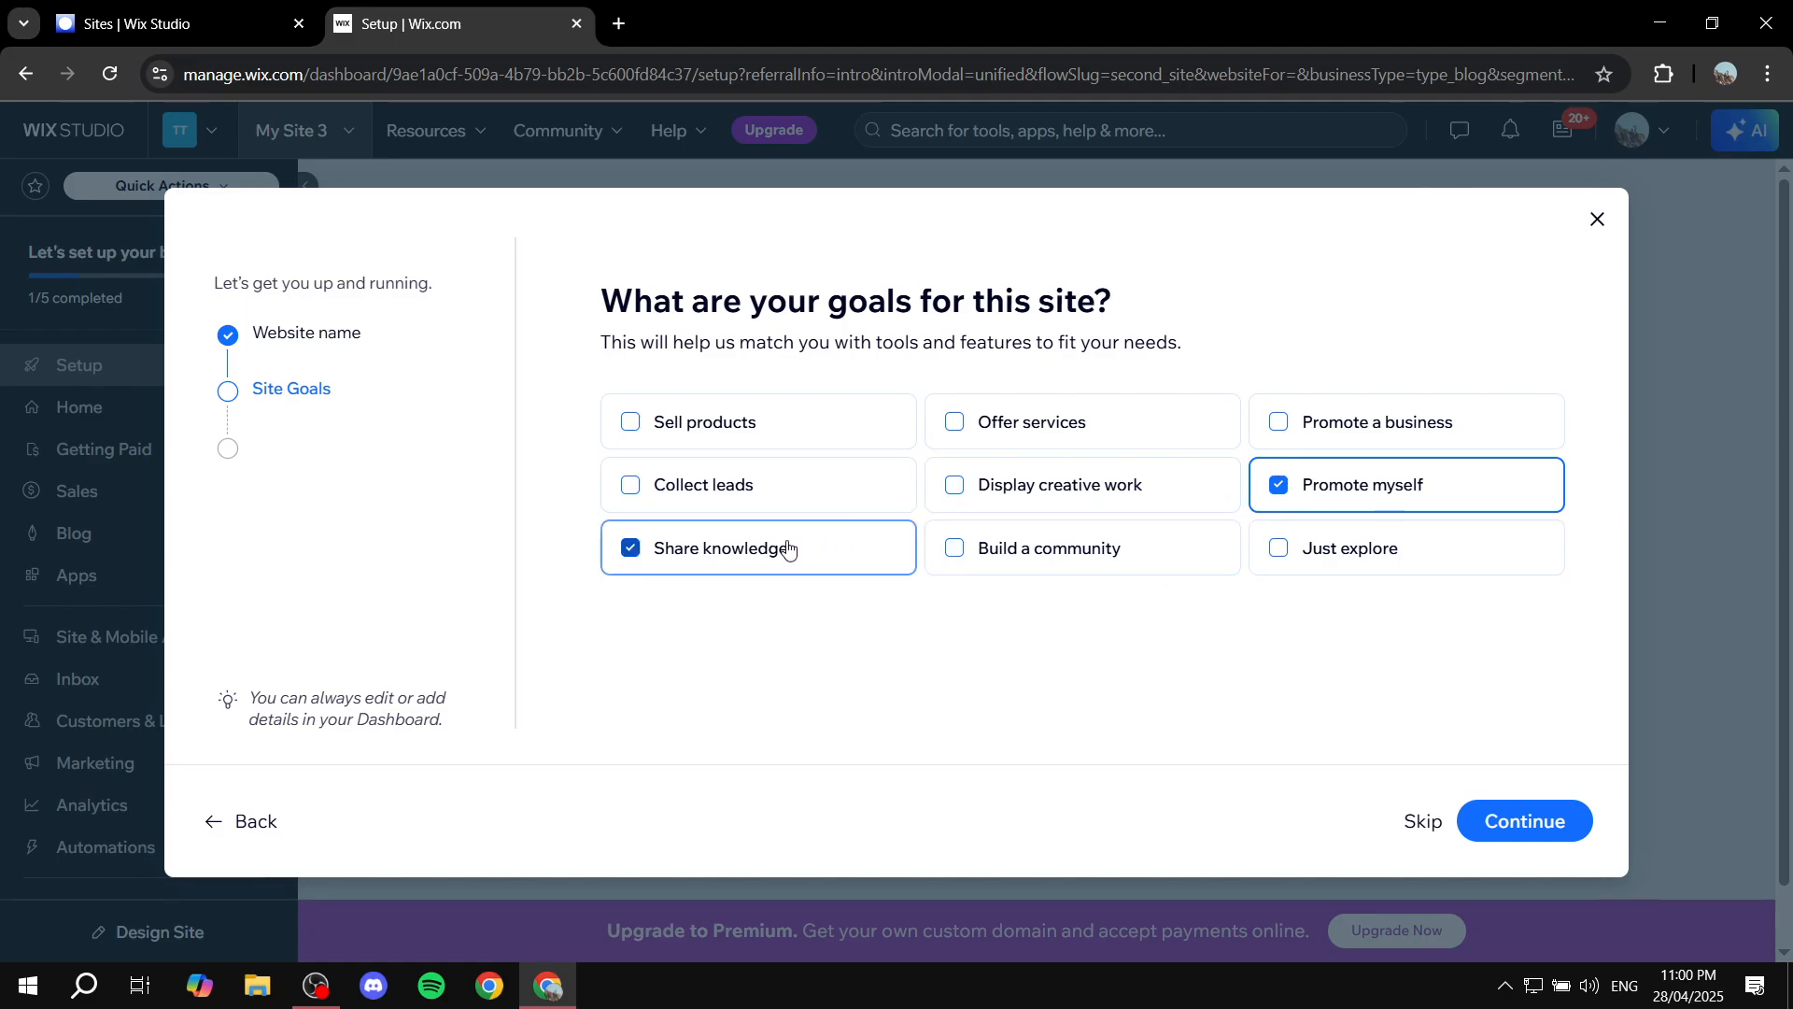
{"action": "left_click", "coordinate": [1529, 823]}
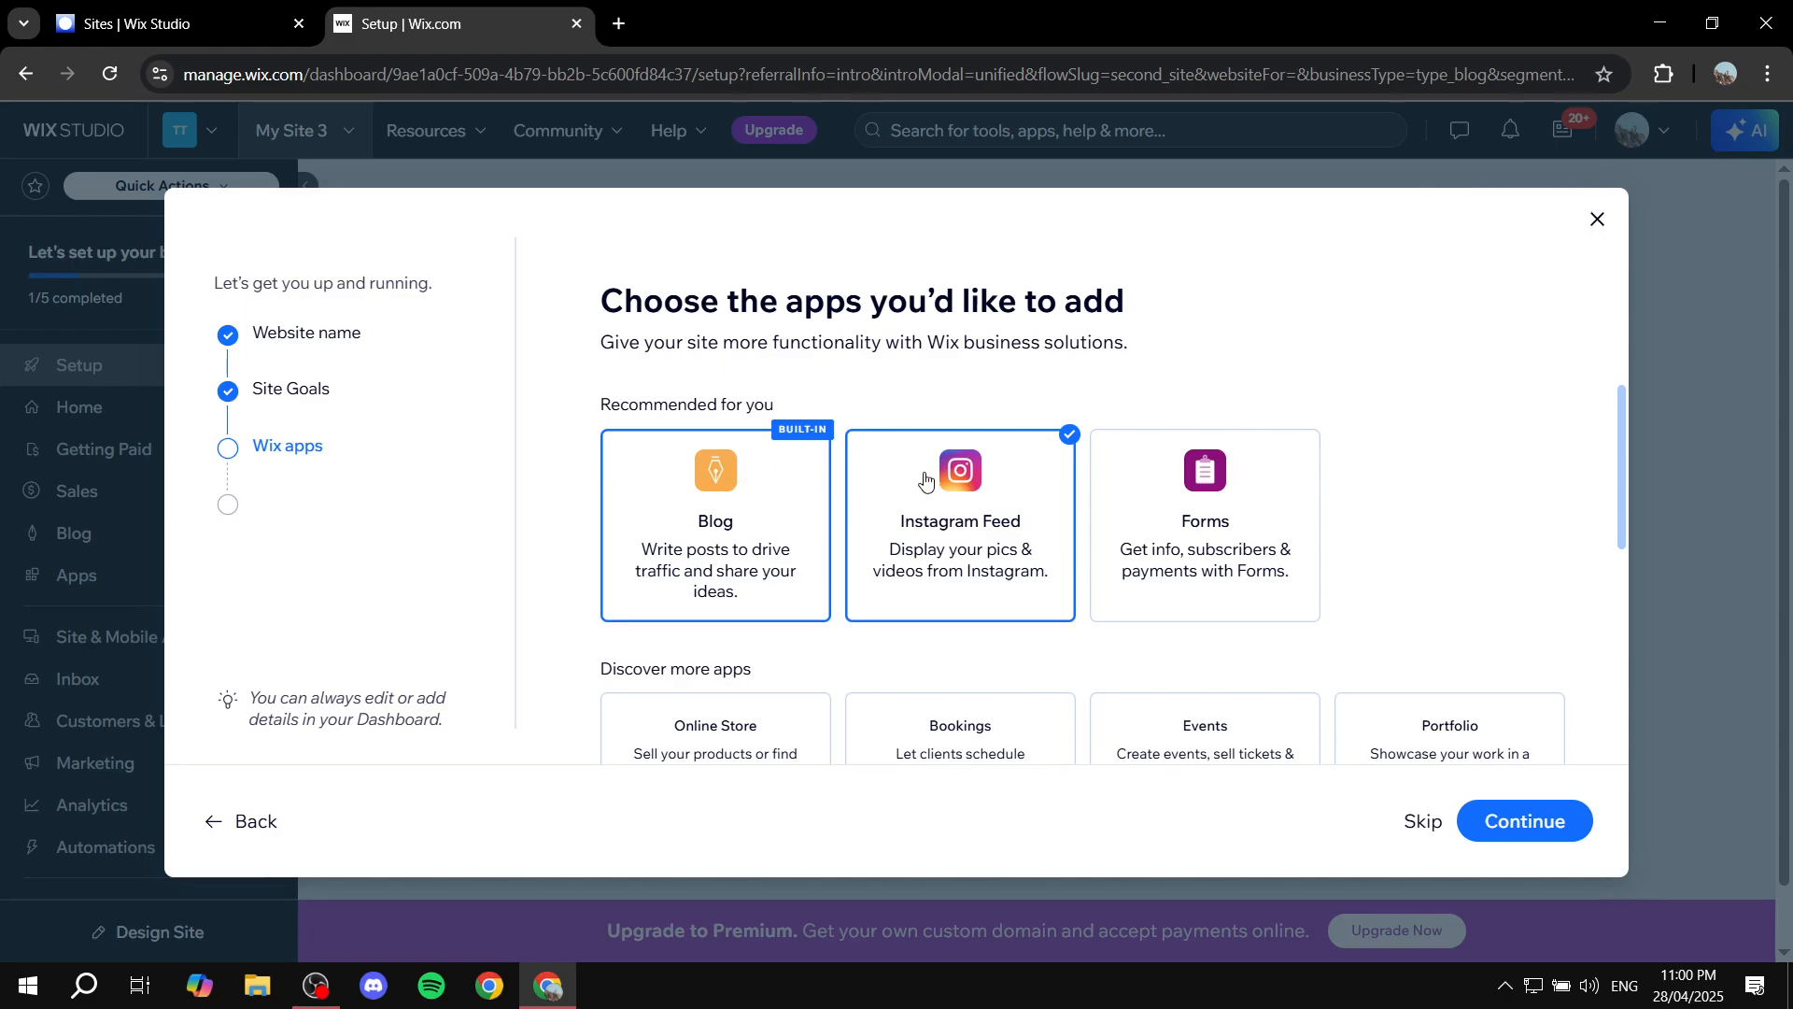
Step: Deselect the Instagram Feed app, keep only the built-in Blog app, and continue
{"action": "left_click", "coordinate": [962, 489]}
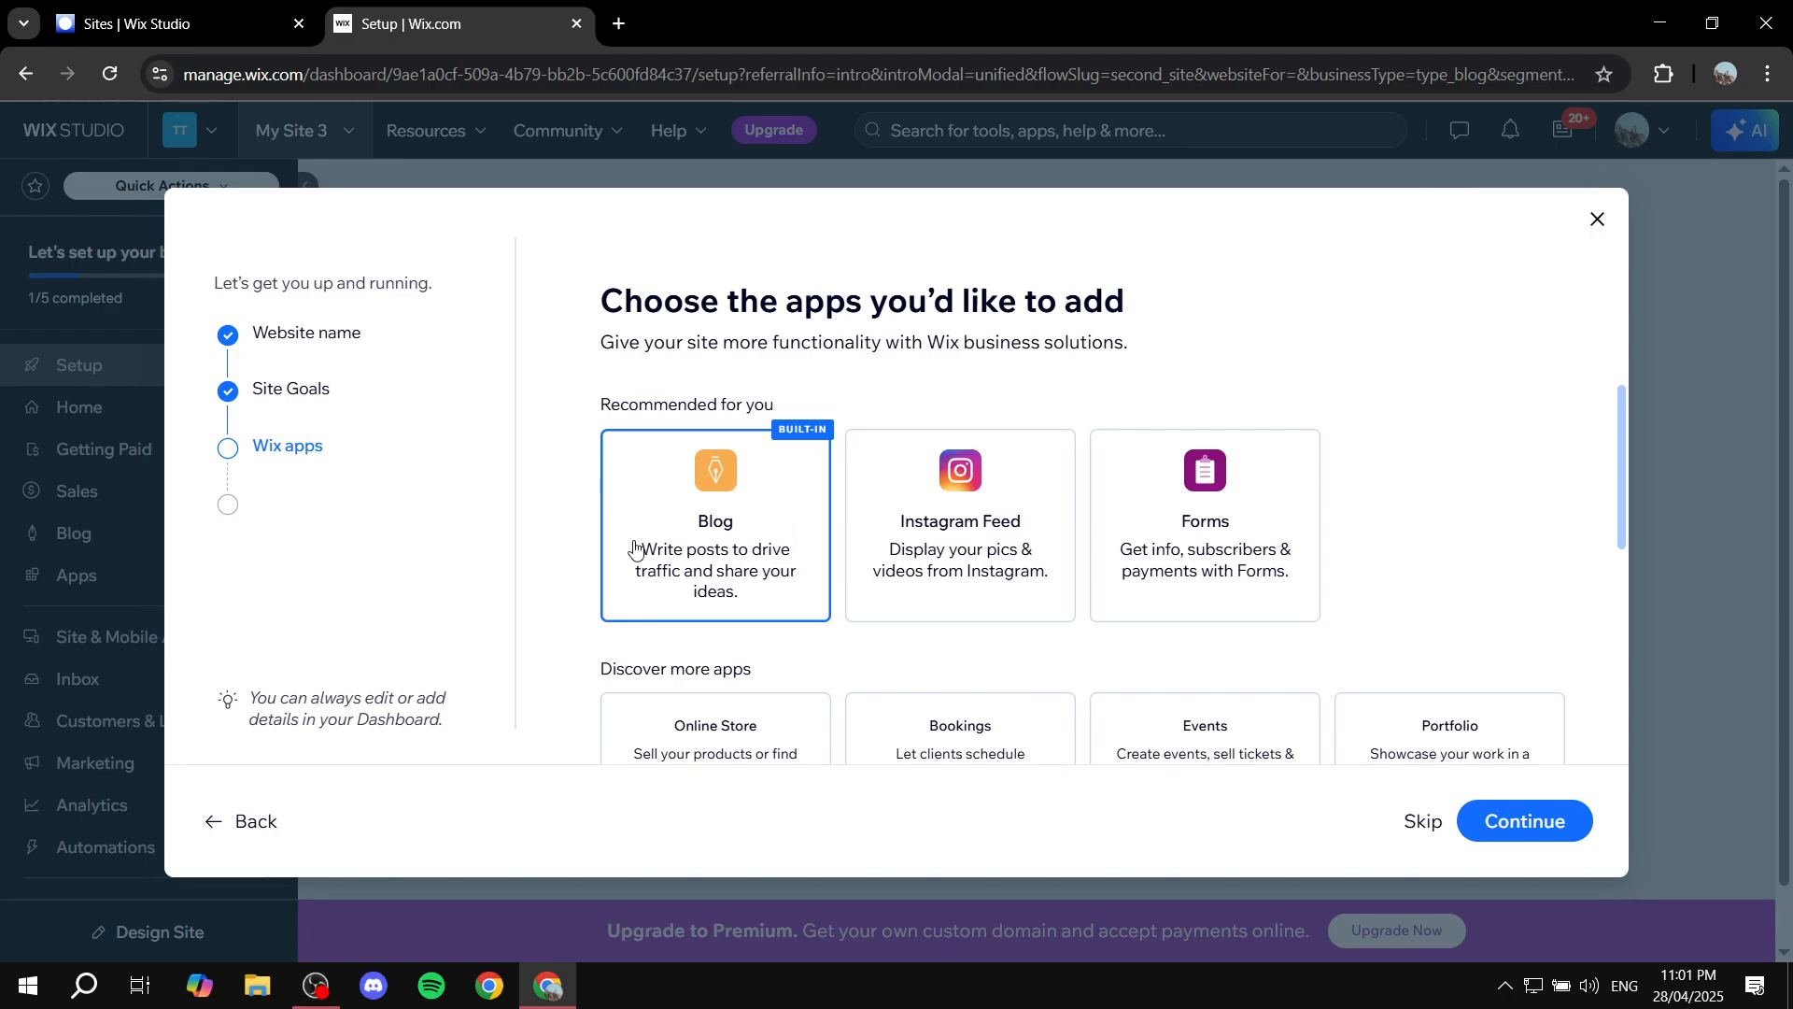
{"action": "scroll", "coordinate": [1307, 514], "scroll_direction": "down", "scroll_amount": 3}
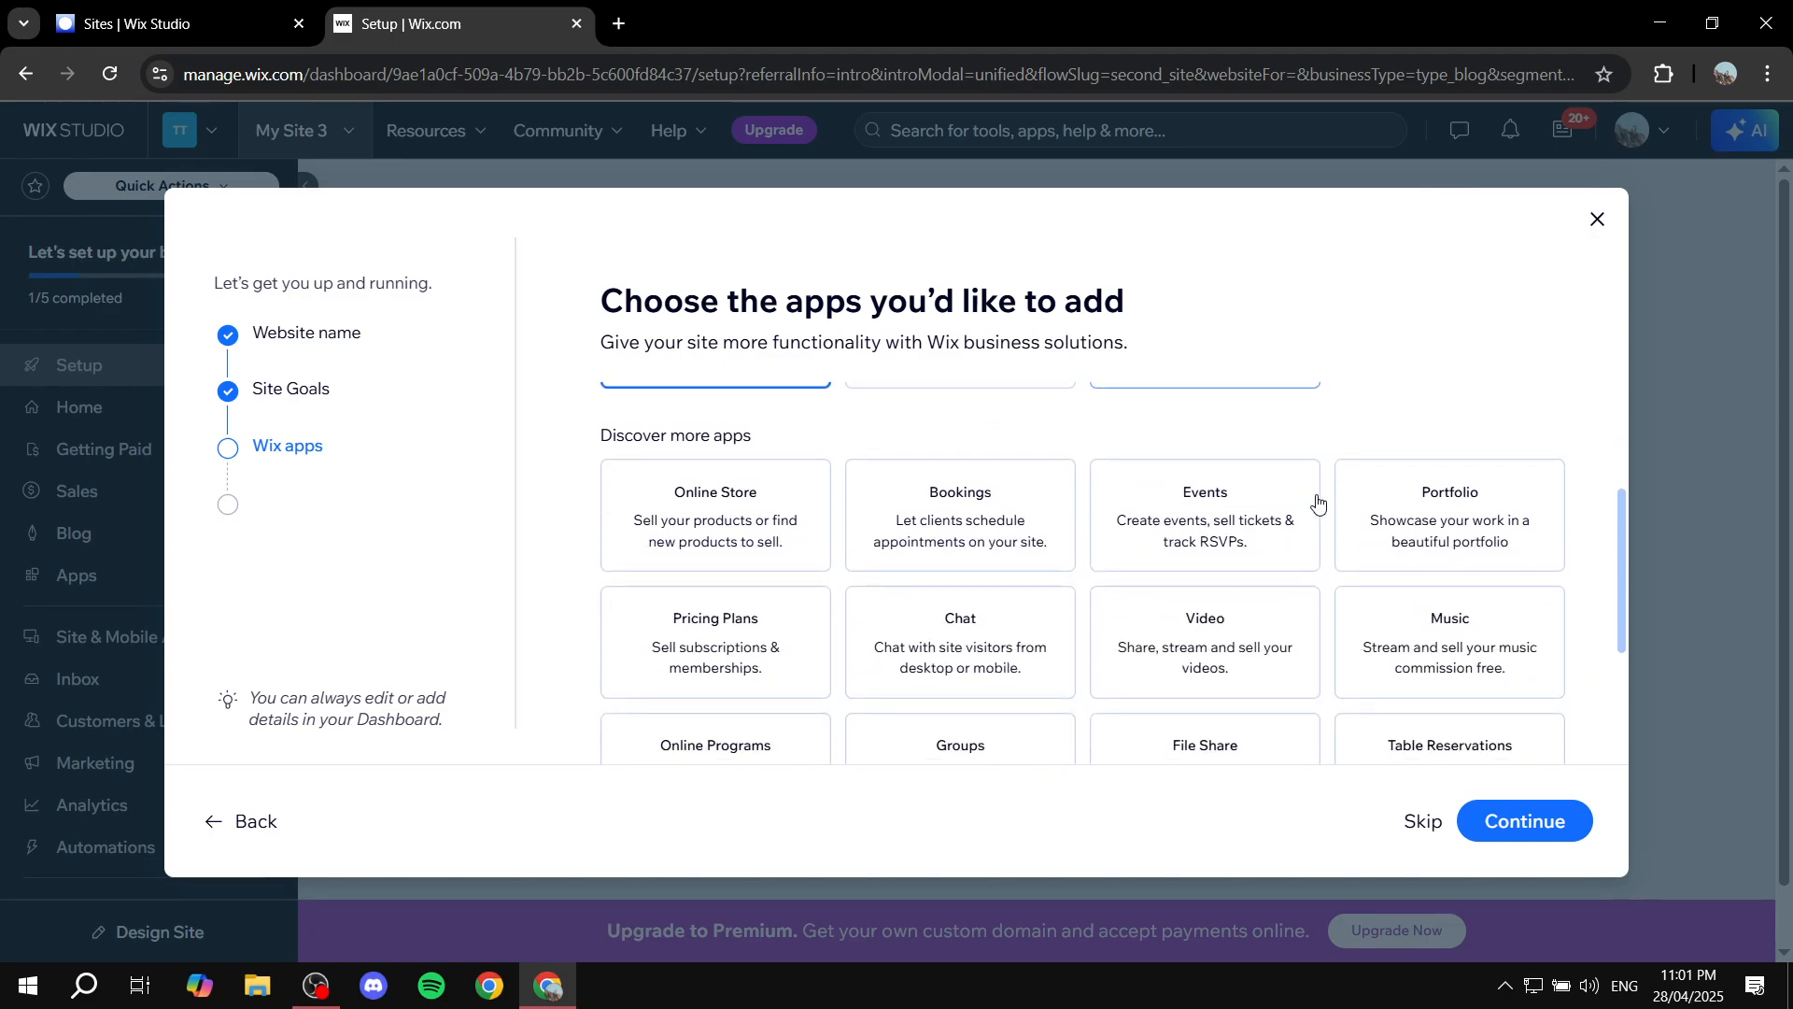
{"action": "scroll", "coordinate": [654, 560], "scroll_direction": "up", "scroll_amount": 3}
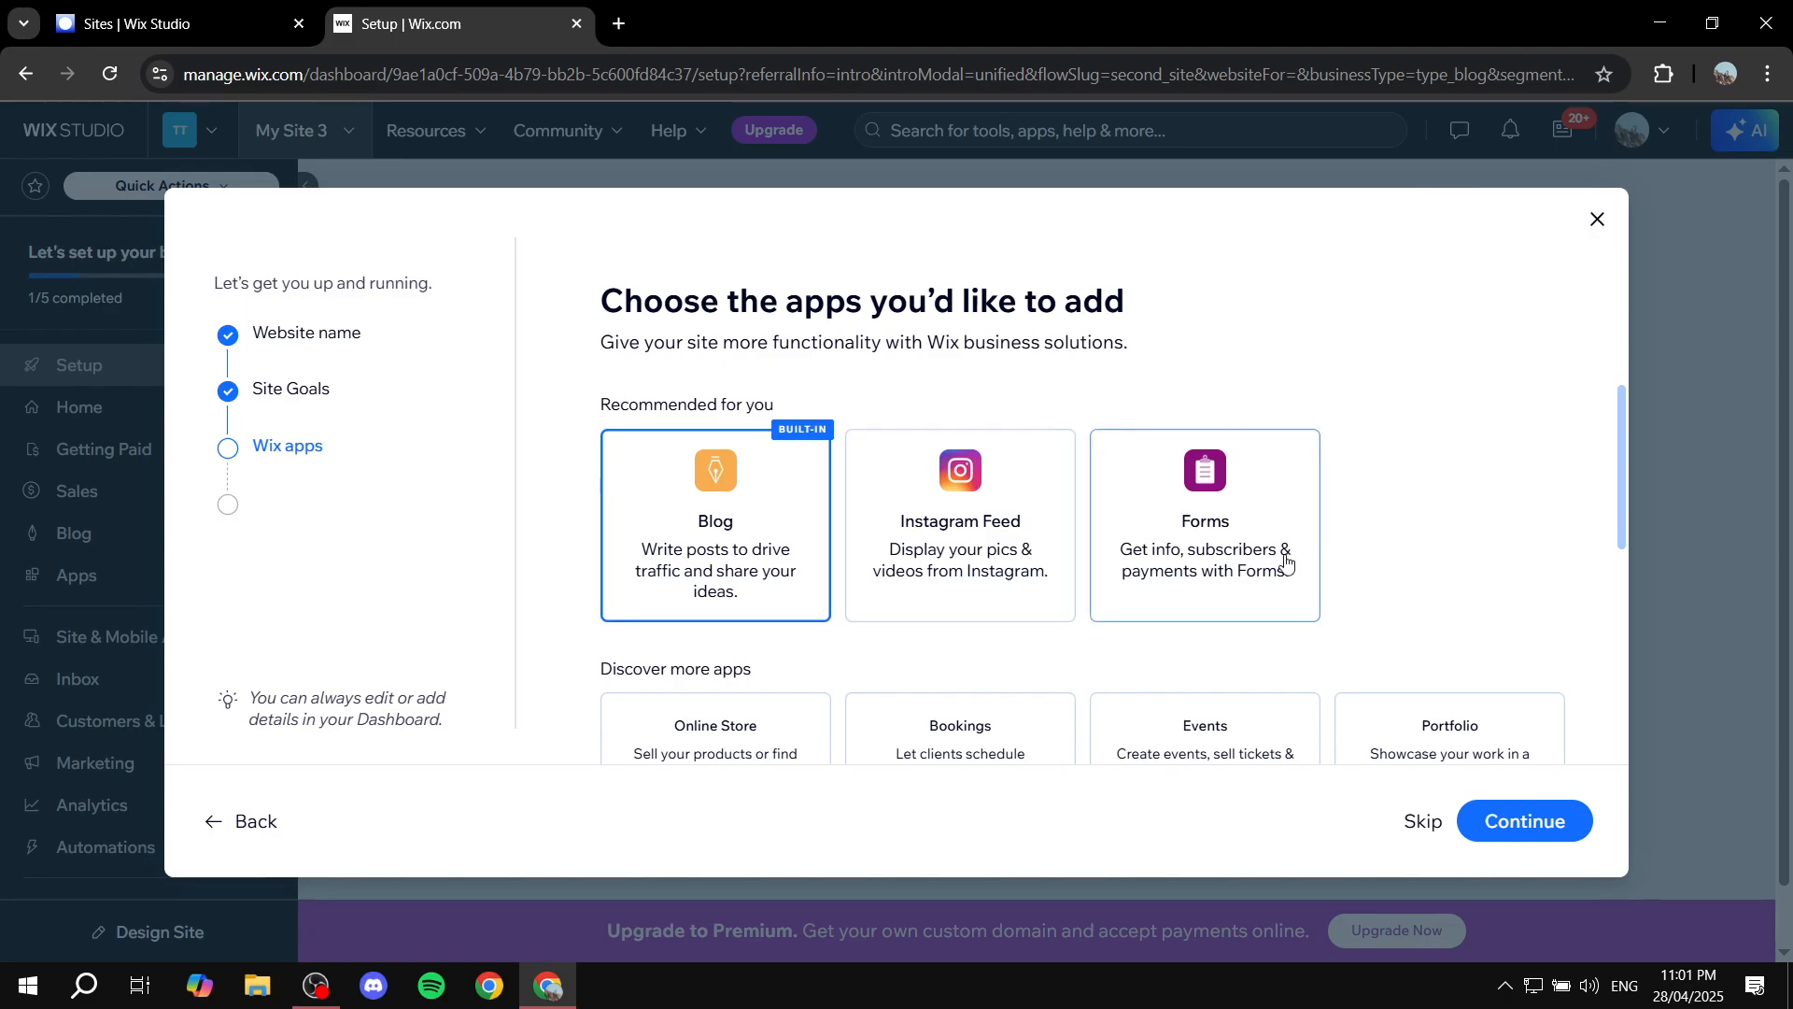
{"action": "left_click", "coordinate": [1549, 820]}
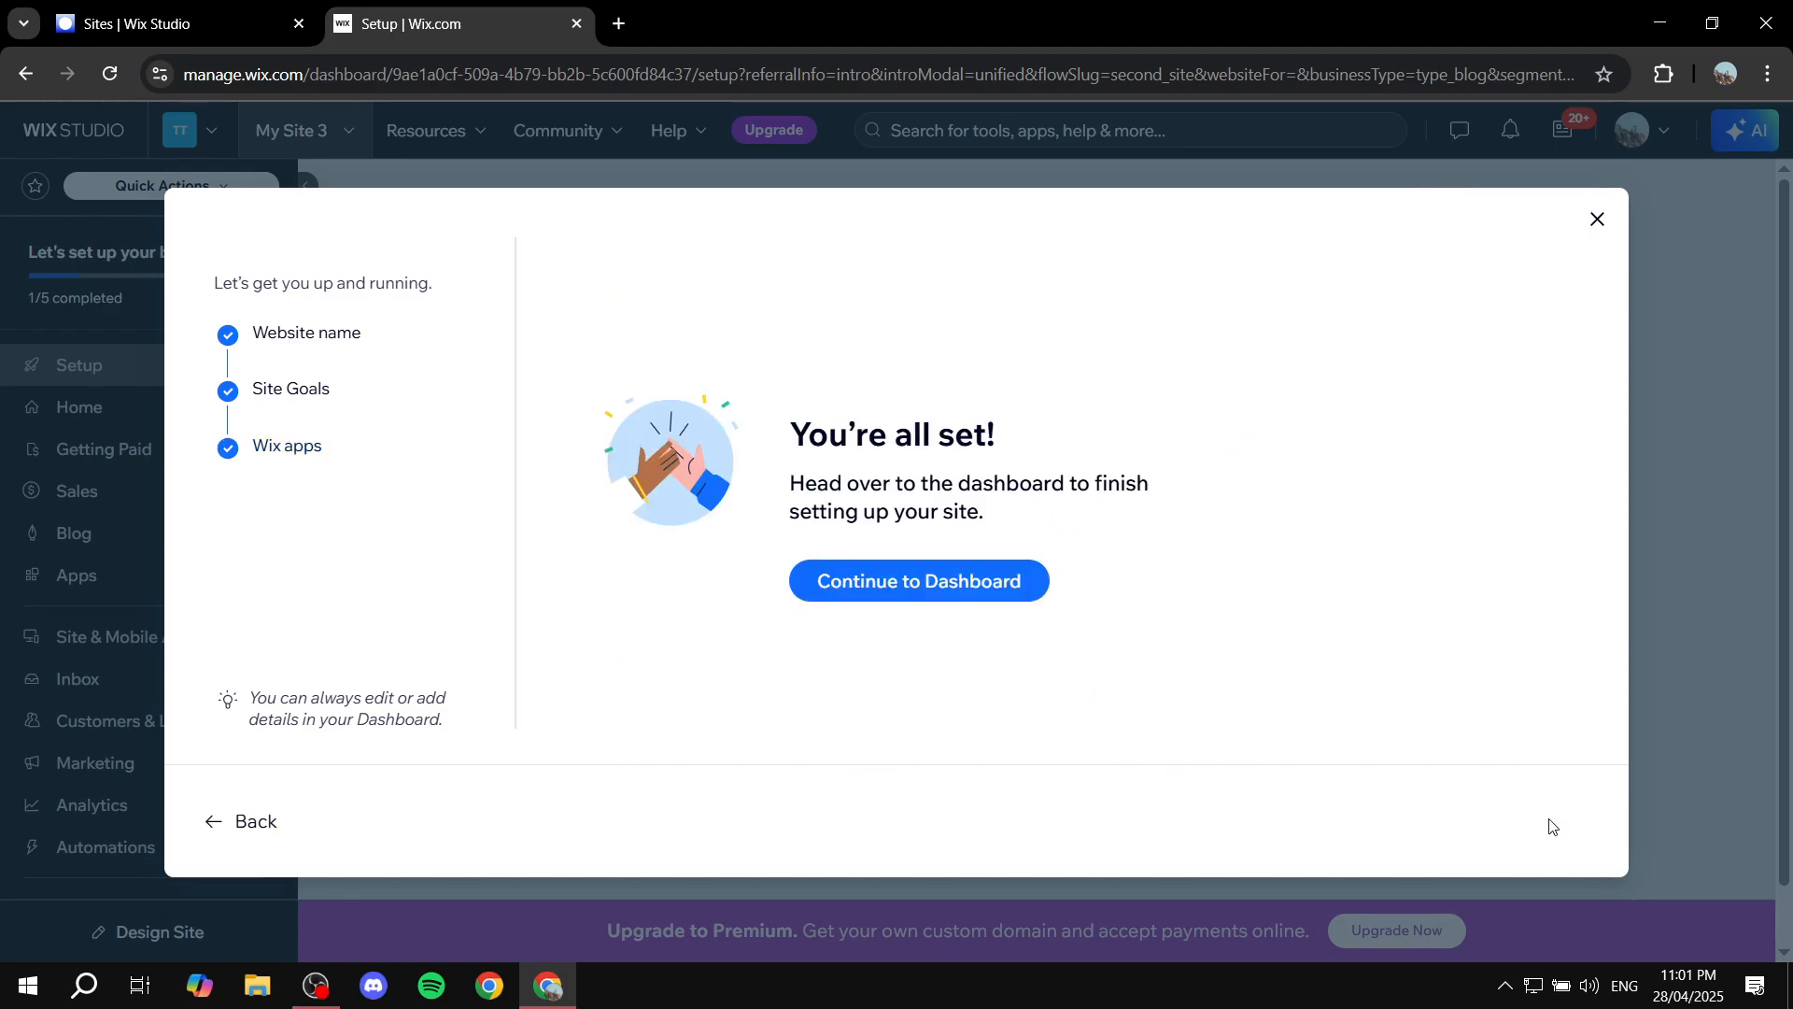
Step: Finish the setup questionnaire and continue to the site's dashboard
{"action": "left_click_drag", "start_coordinate": [794, 433], "coordinate": [1137, 448]}
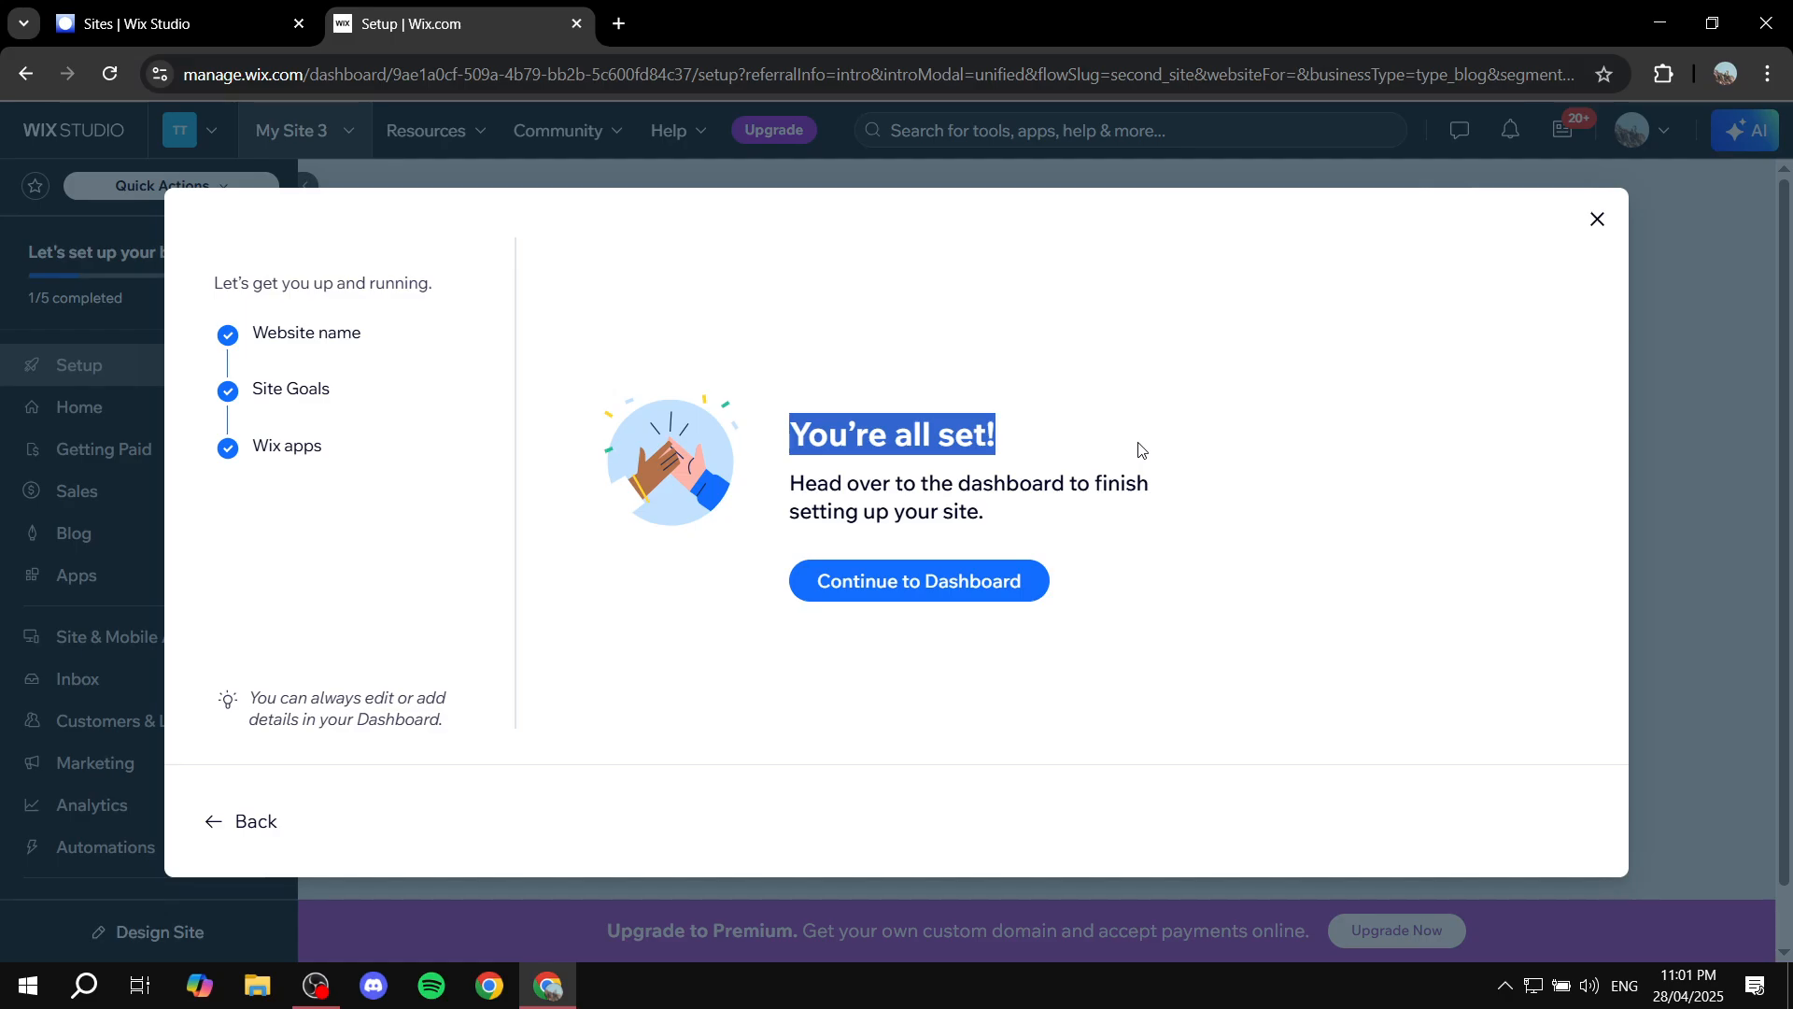
{"action": "left_click", "coordinate": [1139, 451]}
{"action": "left_click", "coordinate": [941, 599]}
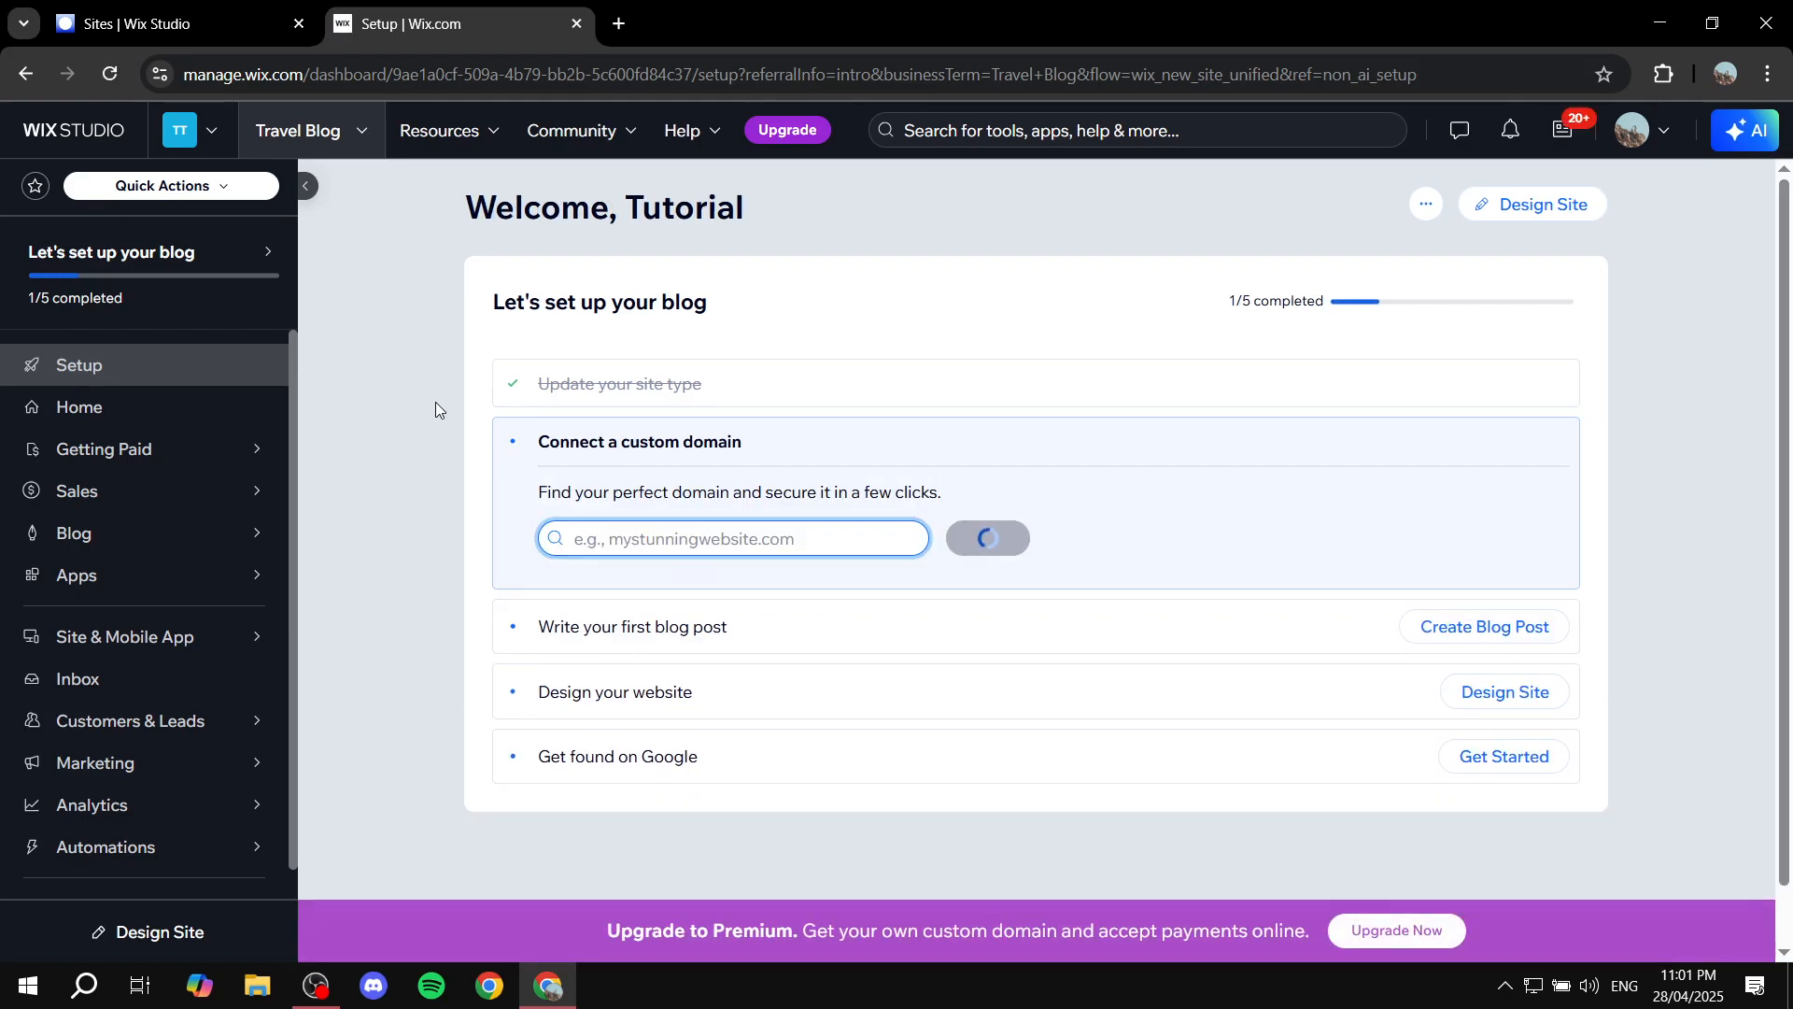
Step: Open the dashboard's home page and look over its analytics, activity feed and the blog management options
{"action": "left_click", "coordinate": [208, 394]}
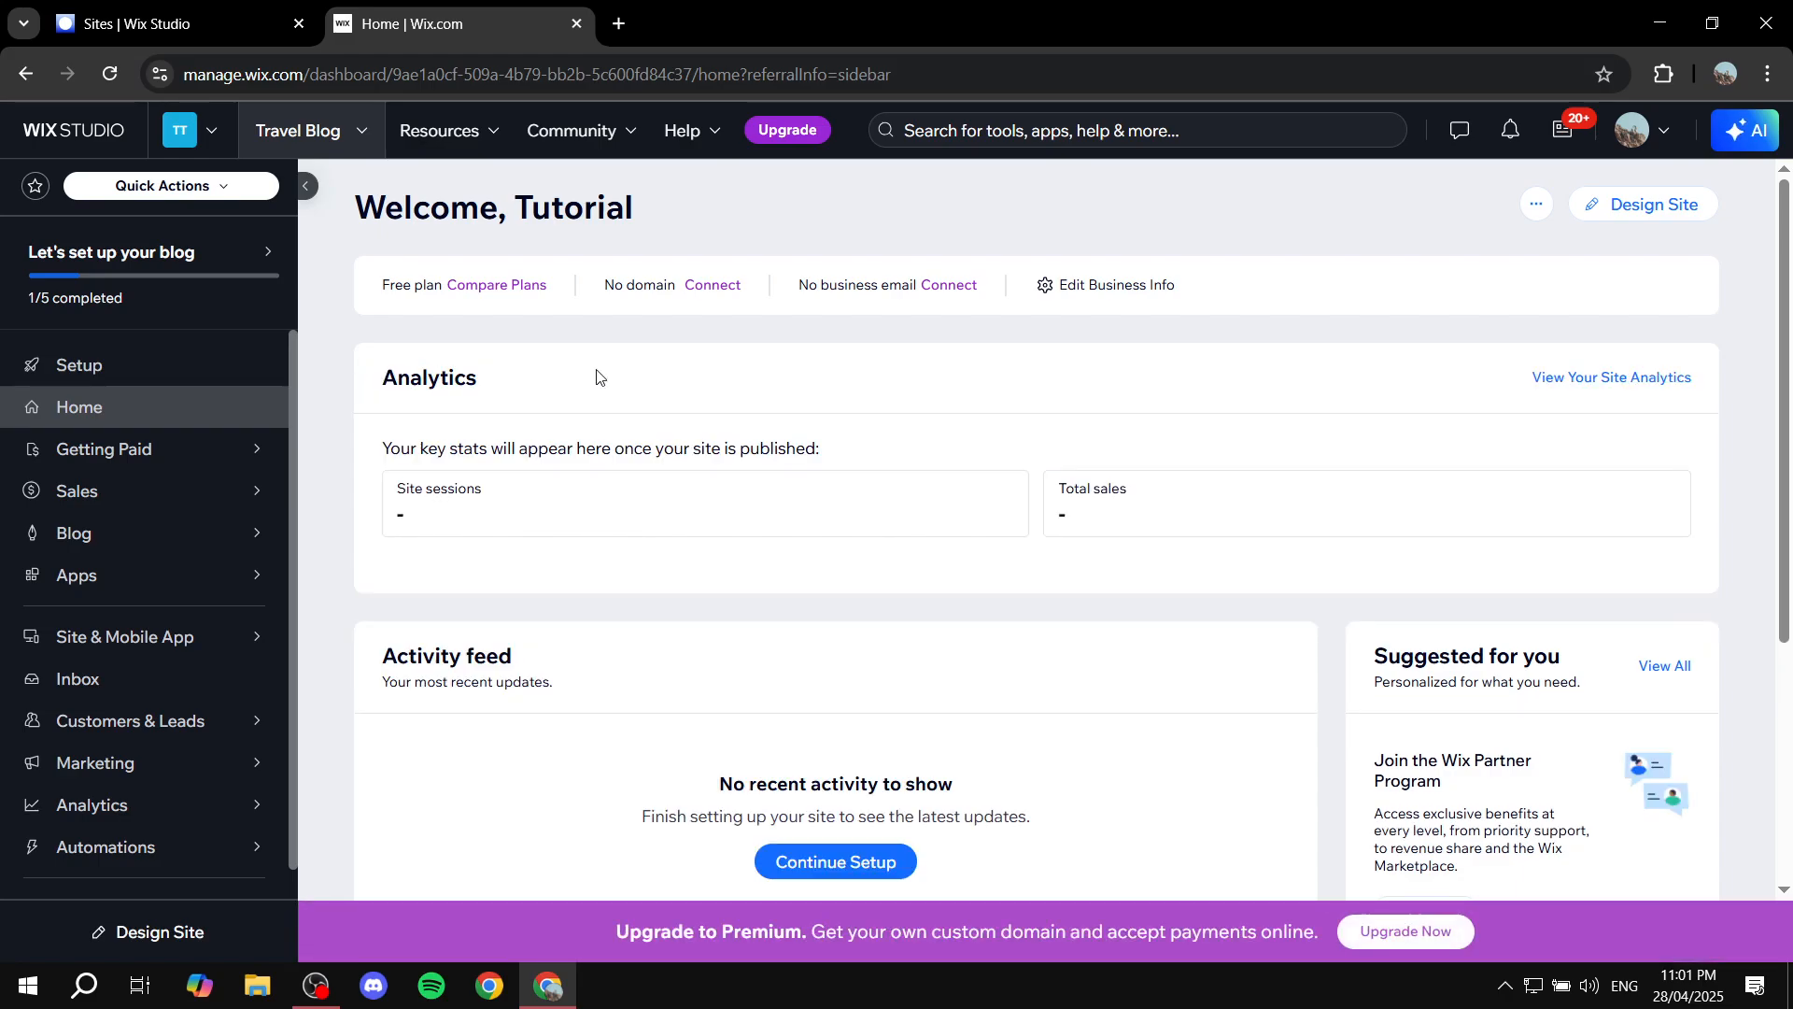
{"action": "scroll", "coordinate": [1126, 595], "scroll_direction": "down", "scroll_amount": 1}
{"action": "scroll", "coordinate": [1102, 590], "scroll_direction": "down", "scroll_amount": 3}
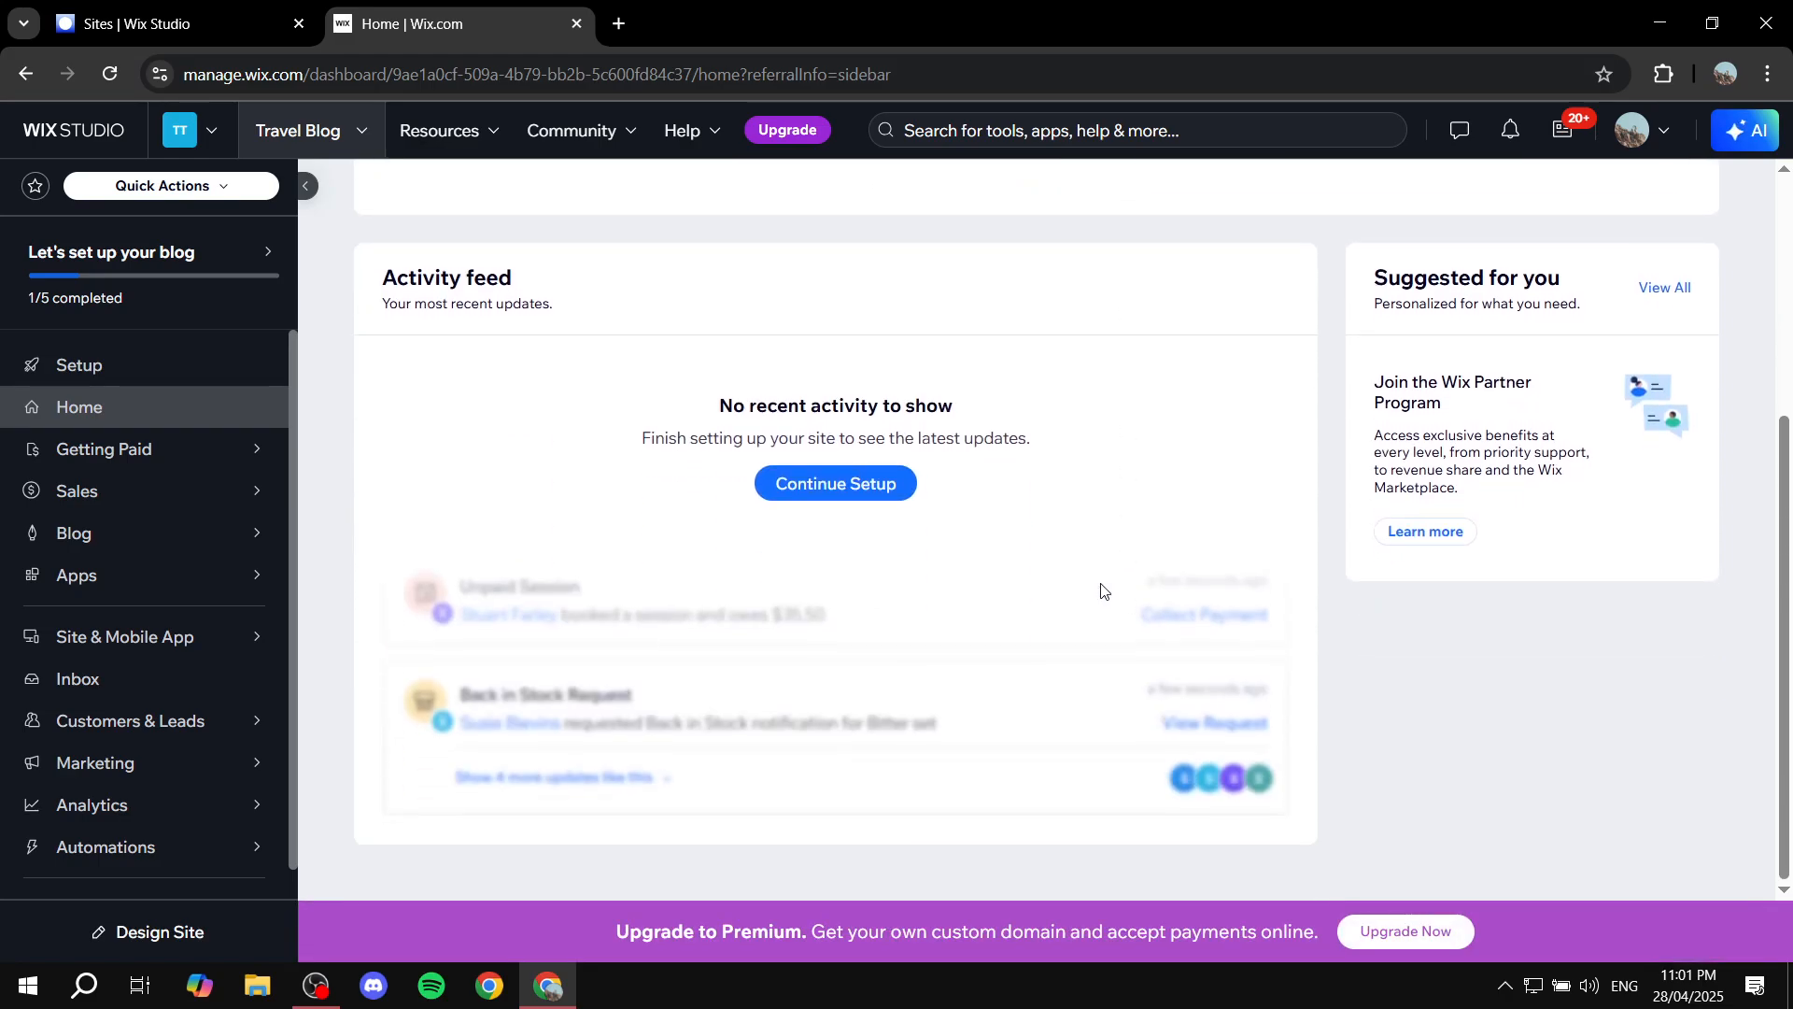
{"action": "scroll", "coordinate": [1091, 608], "scroll_direction": "up", "scroll_amount": 4}
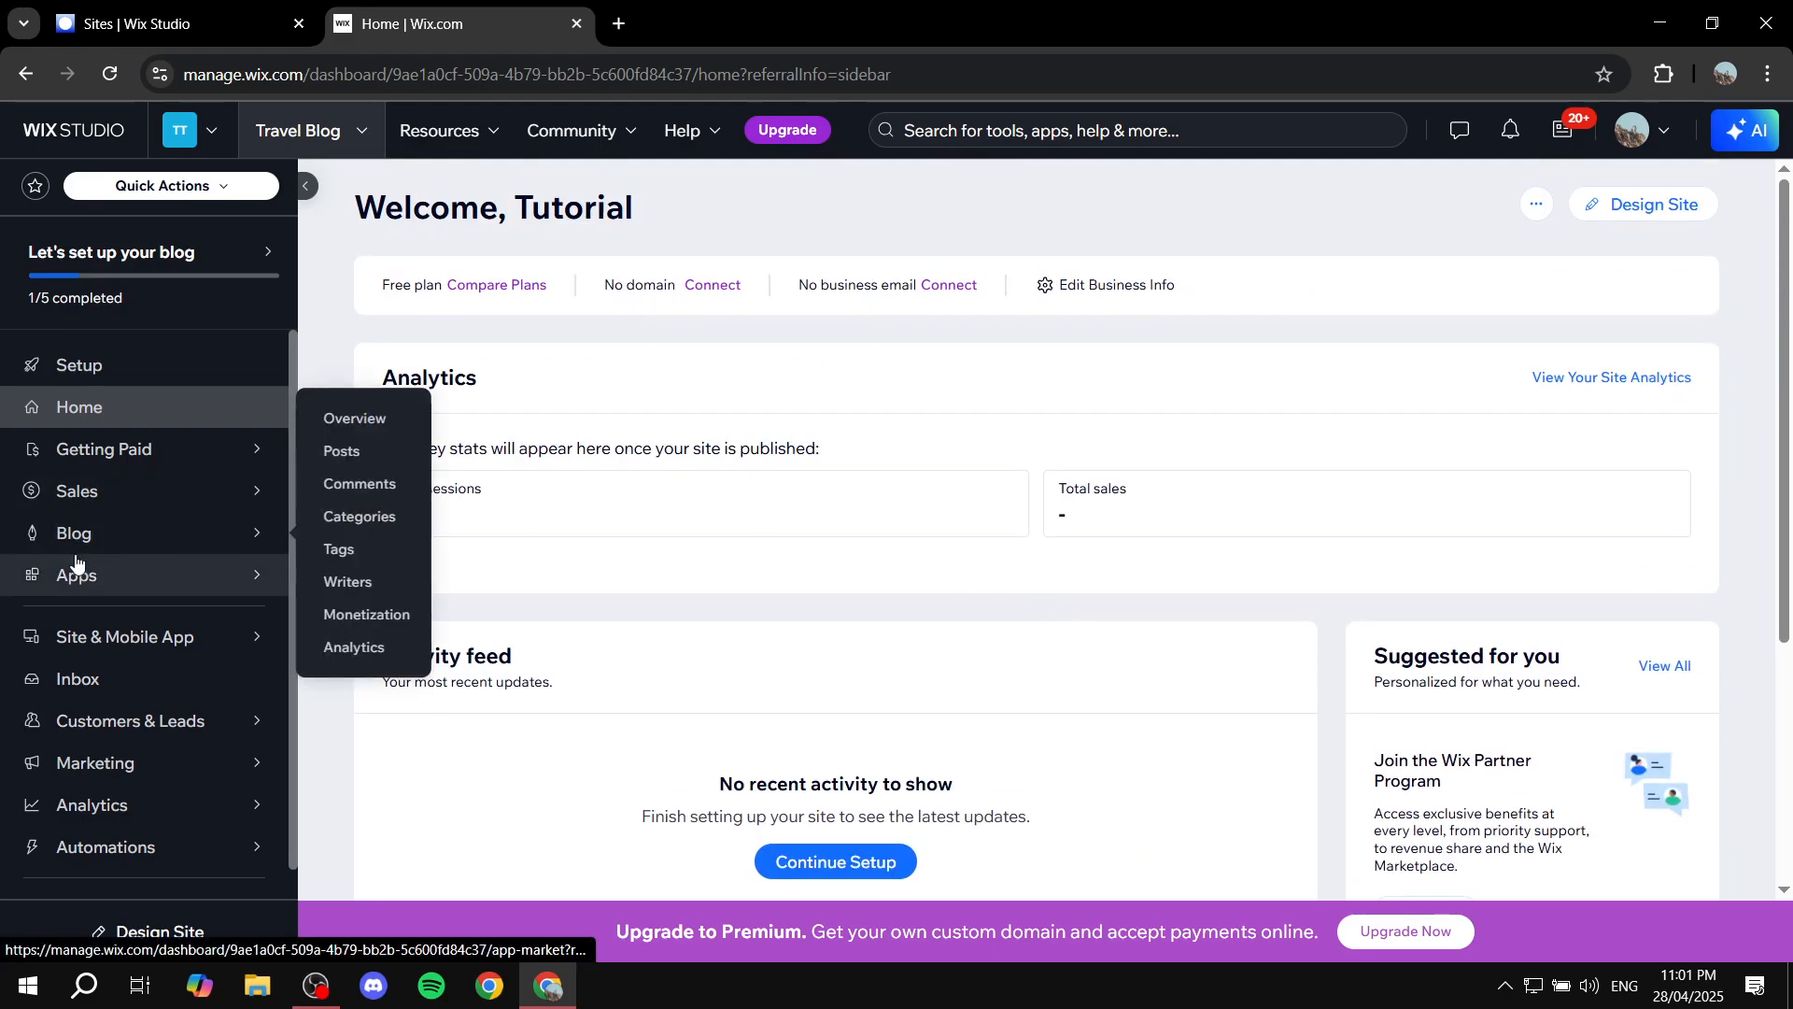
{"action": "mouse_move", "coordinate": [183, 543]}
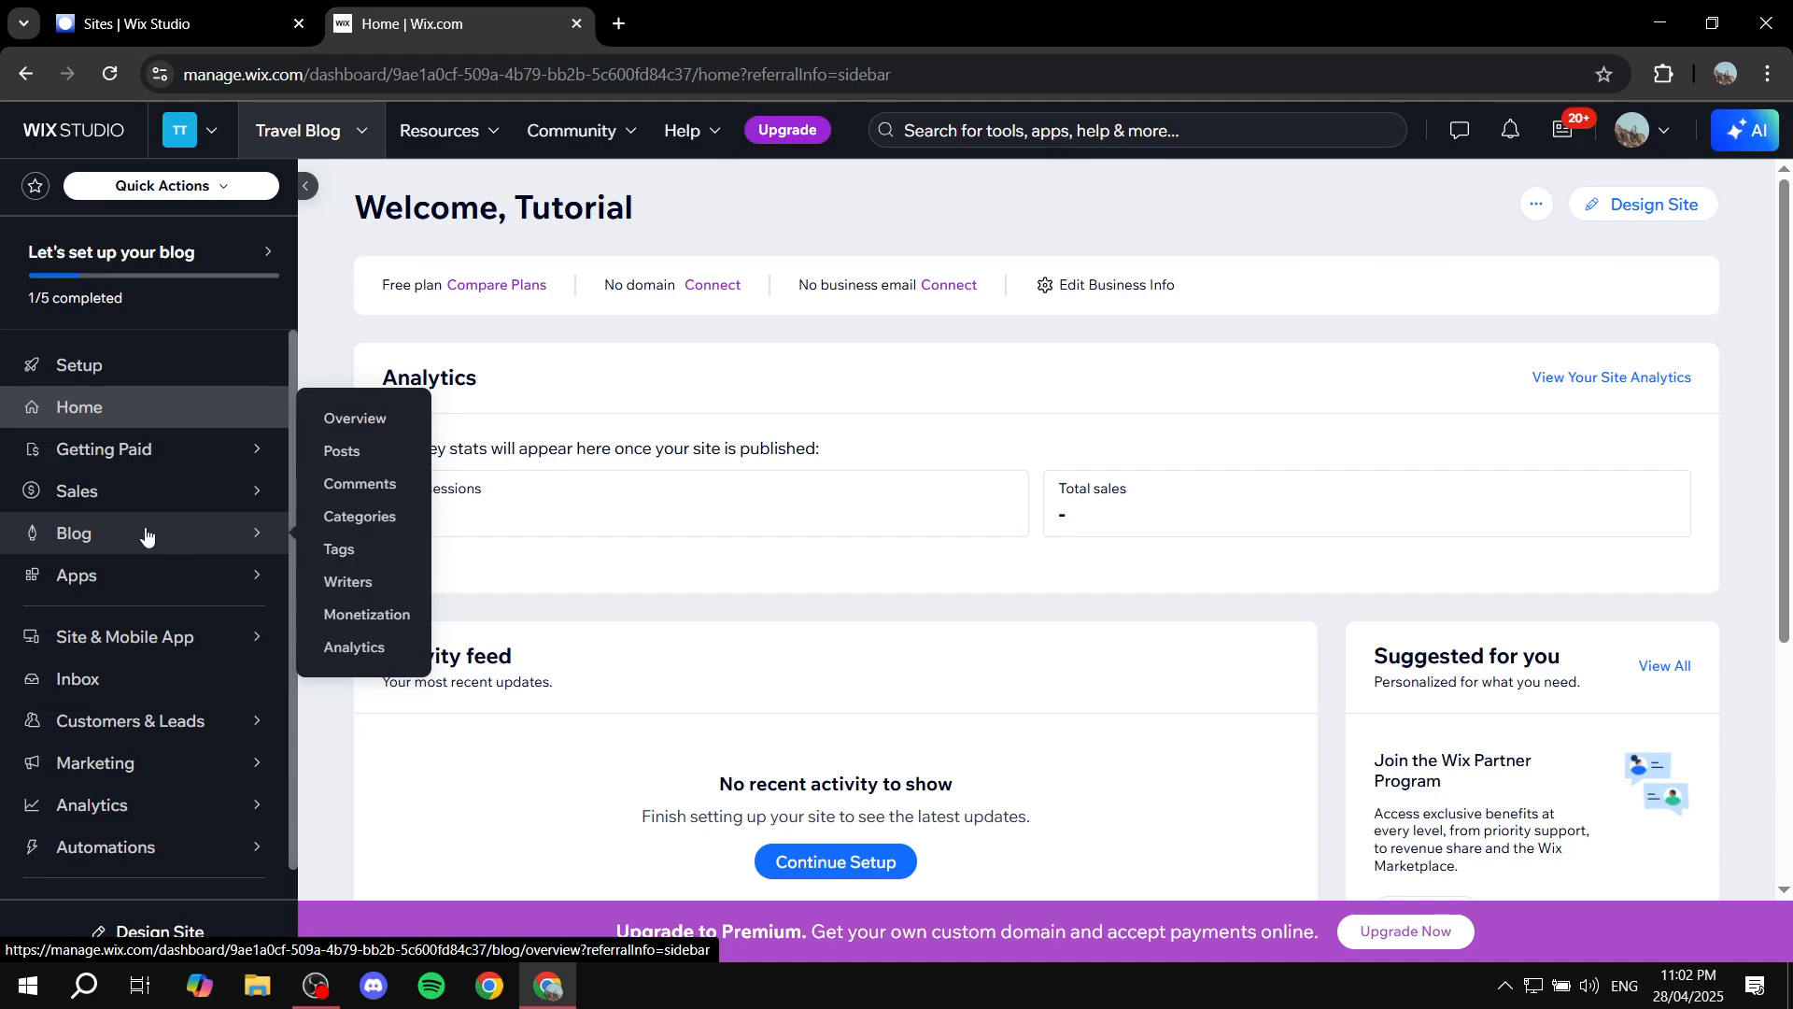
Step: Open the site settings, examine the Business Info page, and return to the settings overview
{"action": "scroll", "coordinate": [177, 645], "scroll_direction": "down", "scroll_amount": 1}
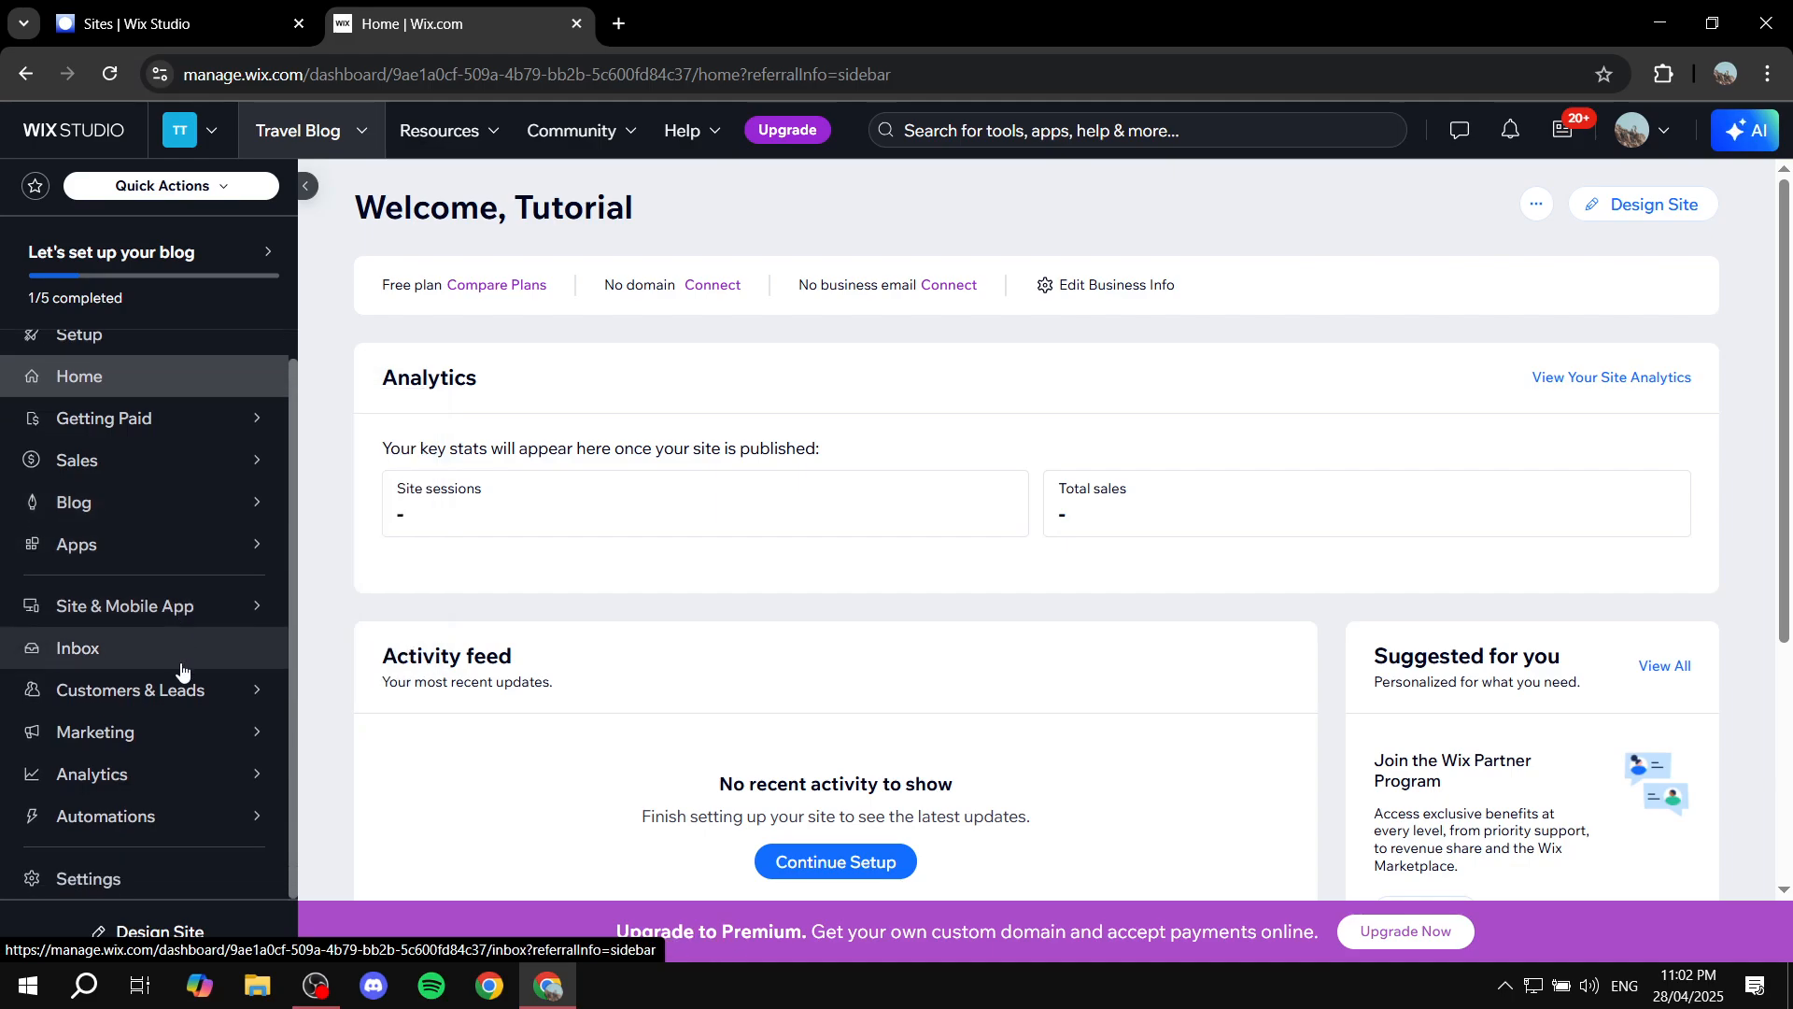
{"action": "left_click", "coordinate": [139, 859]}
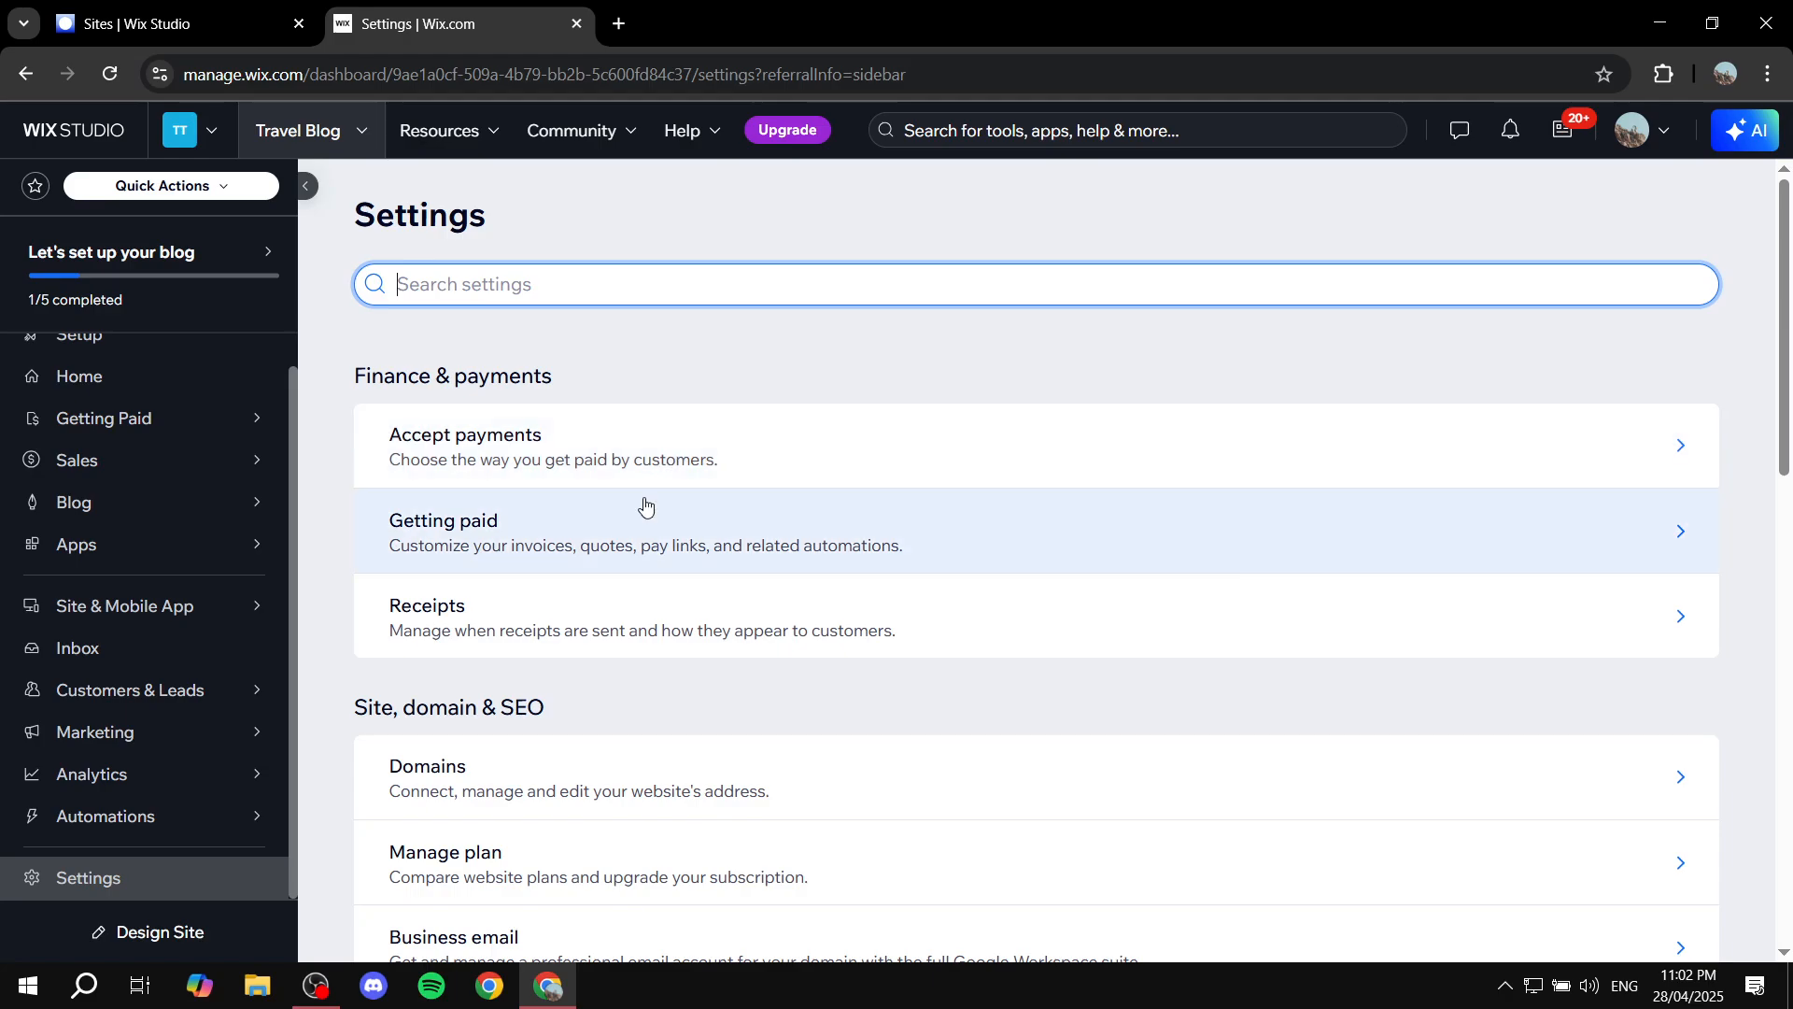
{"action": "scroll", "coordinate": [641, 510], "scroll_direction": "down", "scroll_amount": 4}
{"action": "scroll", "coordinate": [618, 516], "scroll_direction": "down", "scroll_amount": 5}
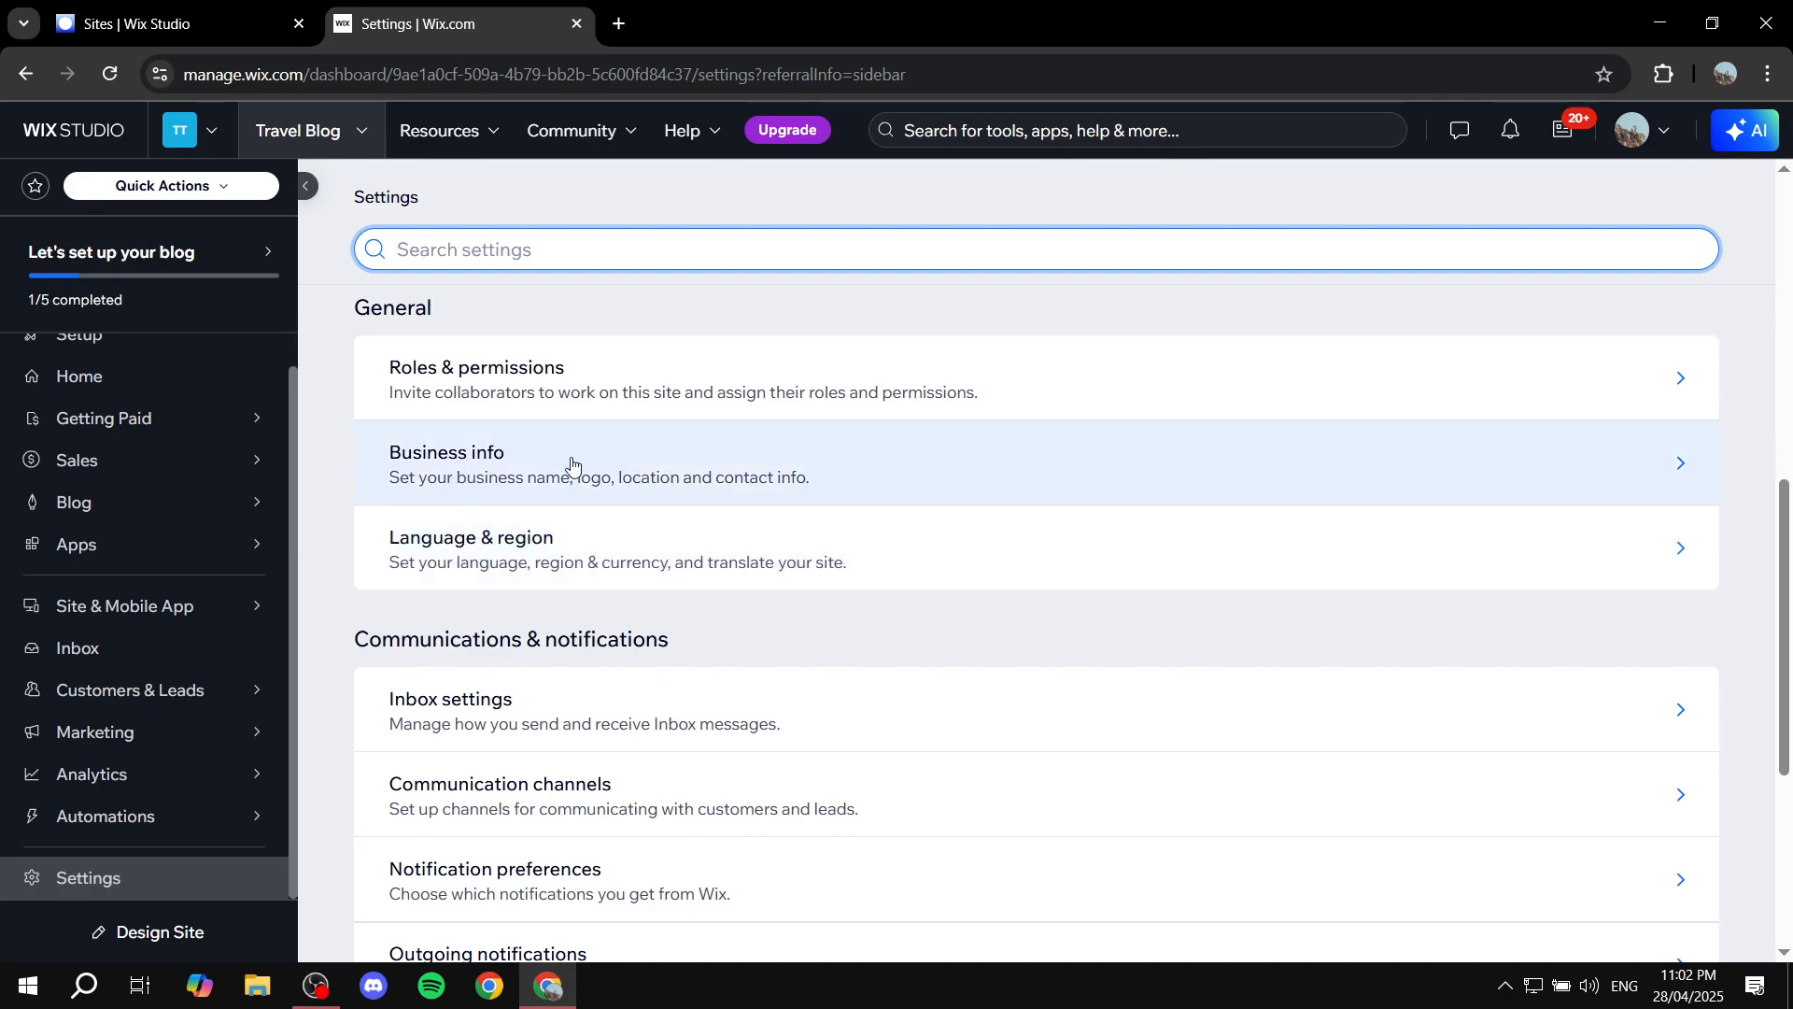
{"action": "left_click", "coordinate": [605, 480]}
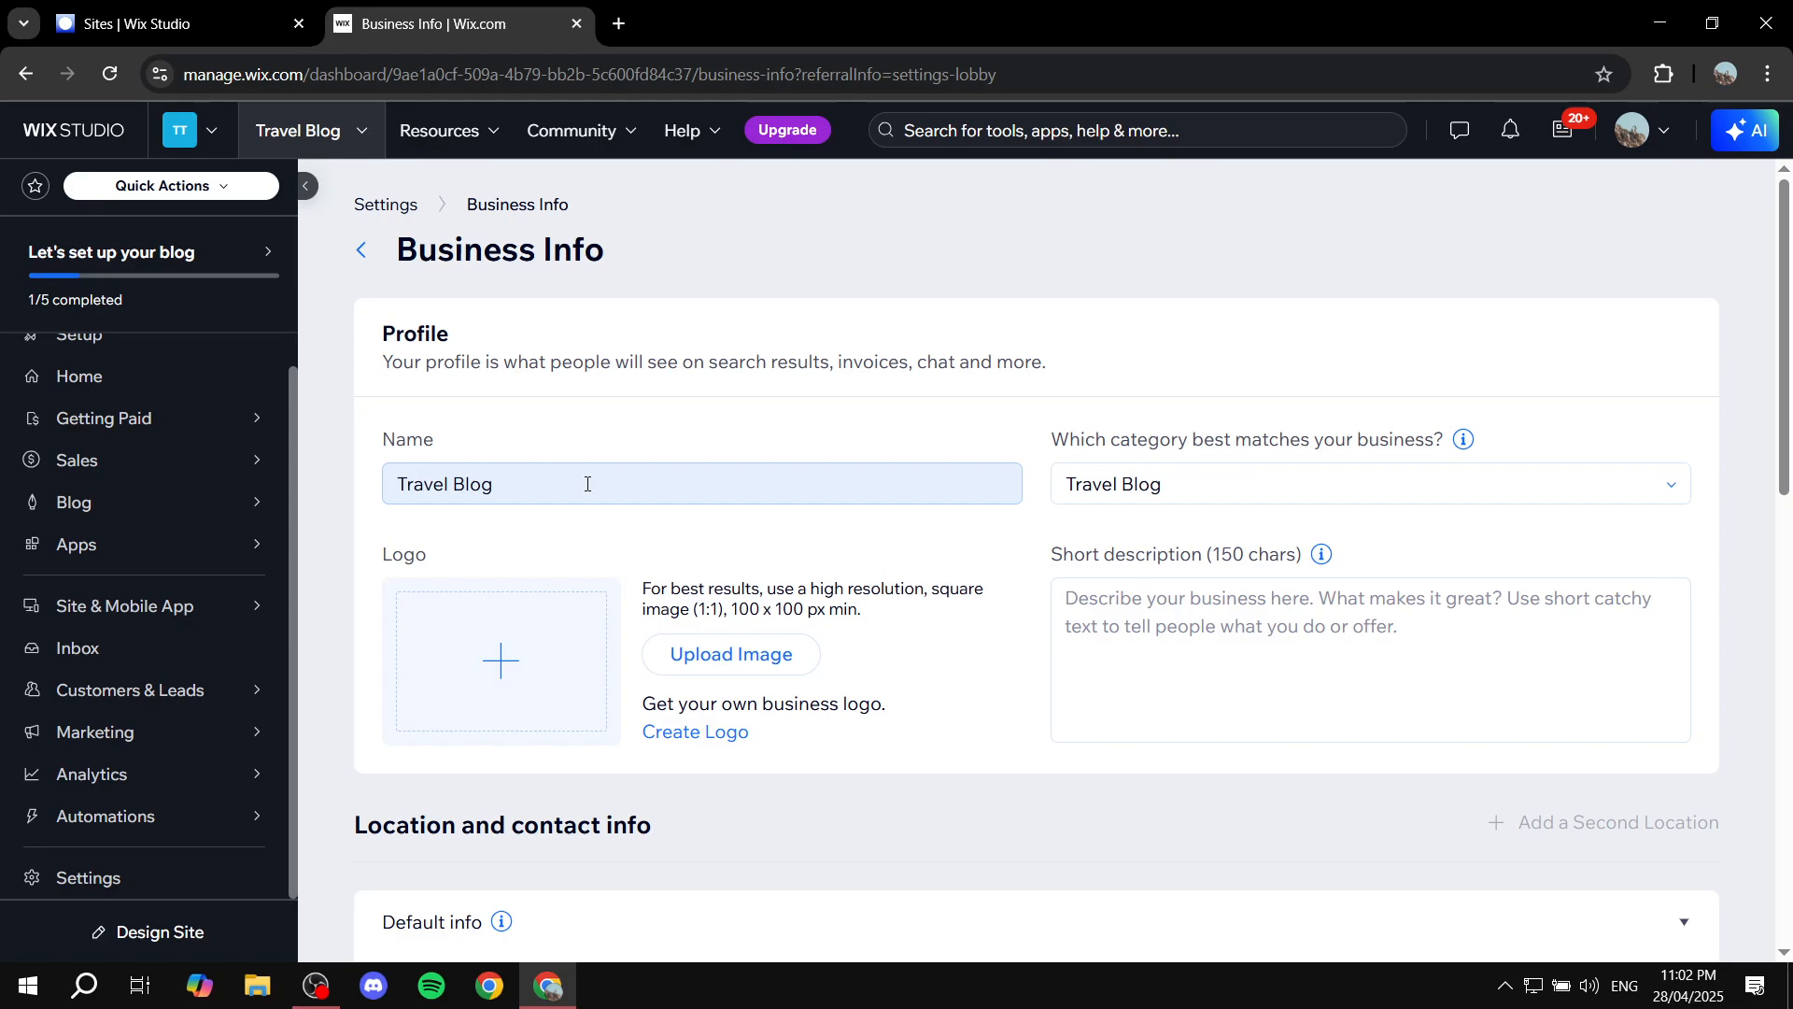
{"action": "scroll", "coordinate": [586, 488], "scroll_direction": "down", "scroll_amount": 8}
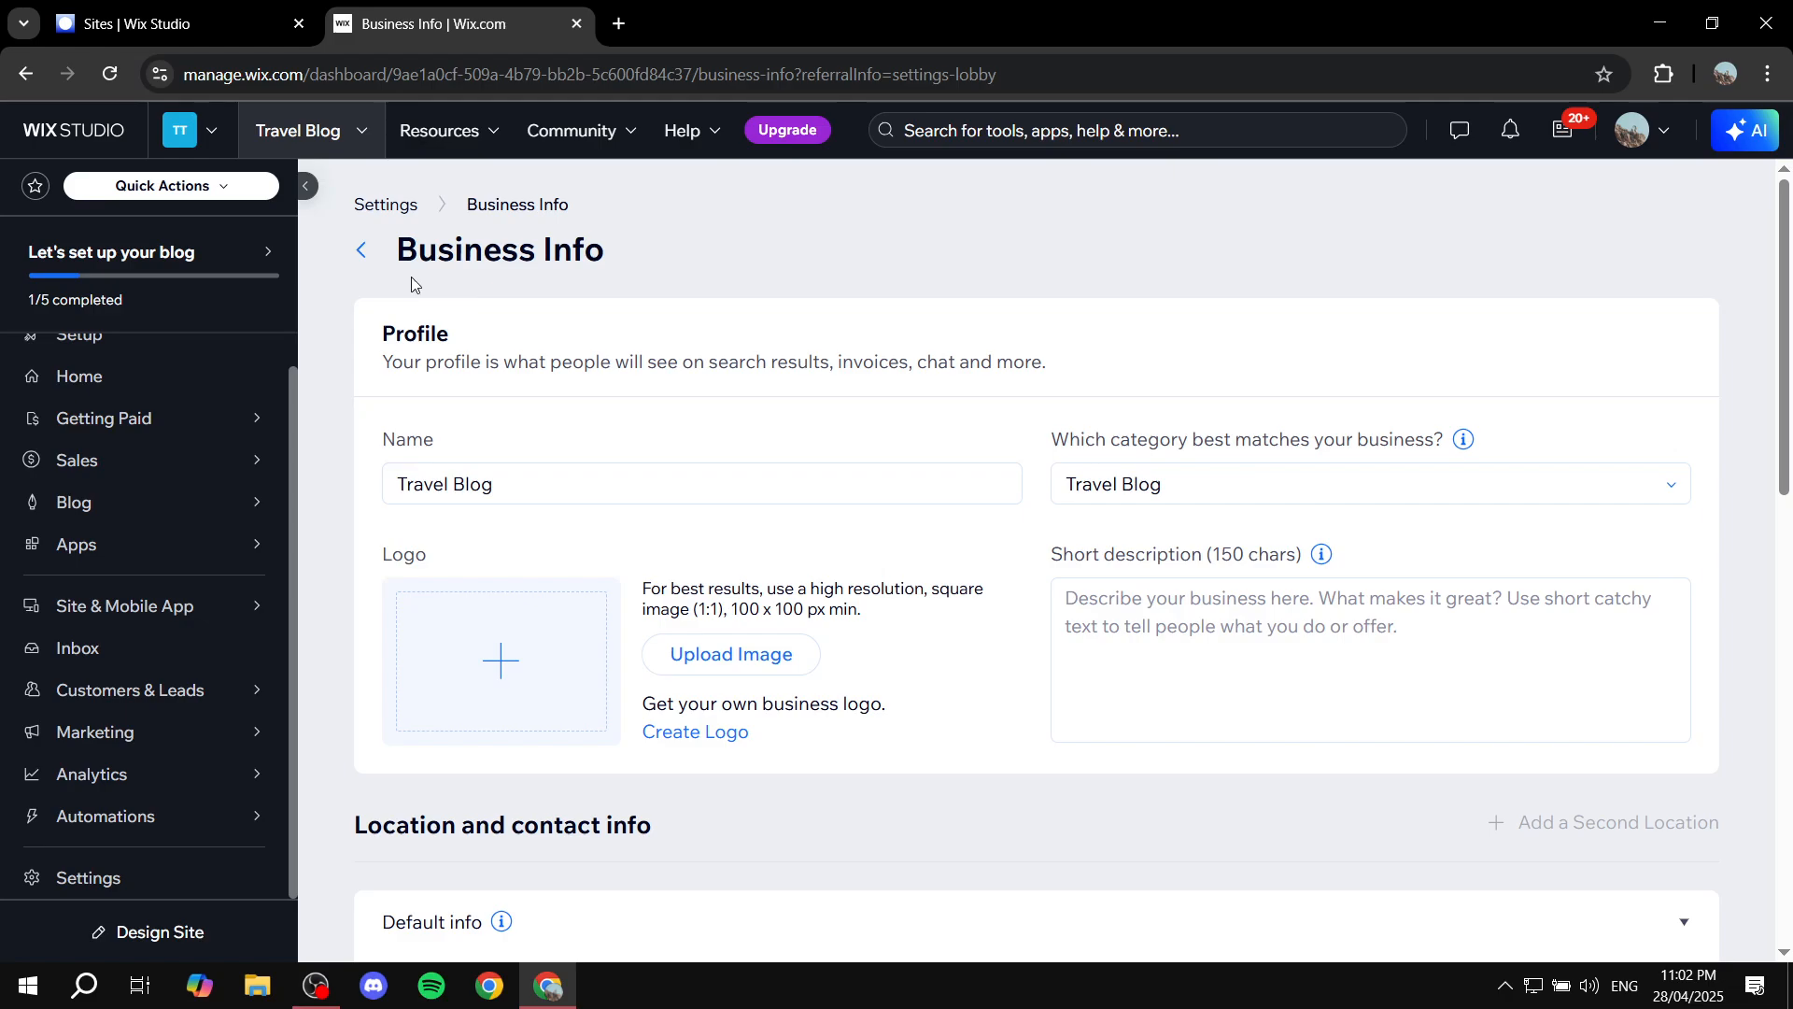
{"action": "left_click", "coordinate": [361, 249]}
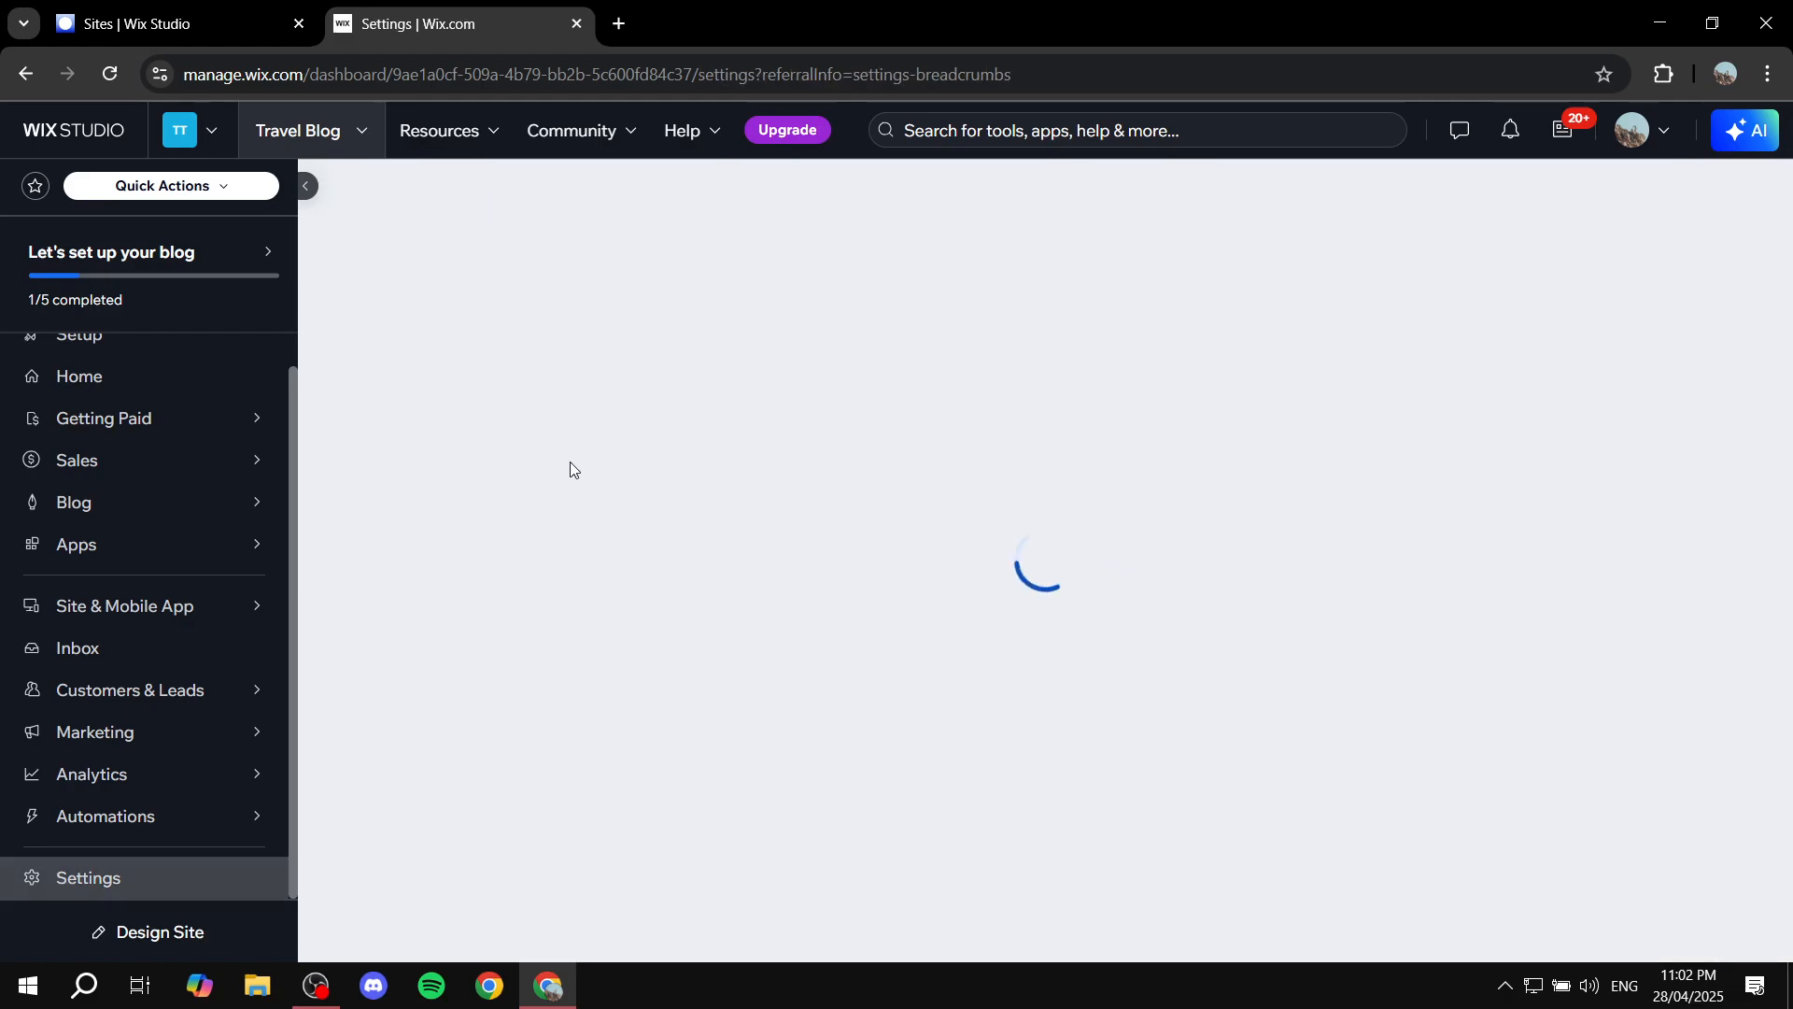
{"action": "scroll", "coordinate": [243, 576], "scroll_direction": "up", "scroll_amount": 1}
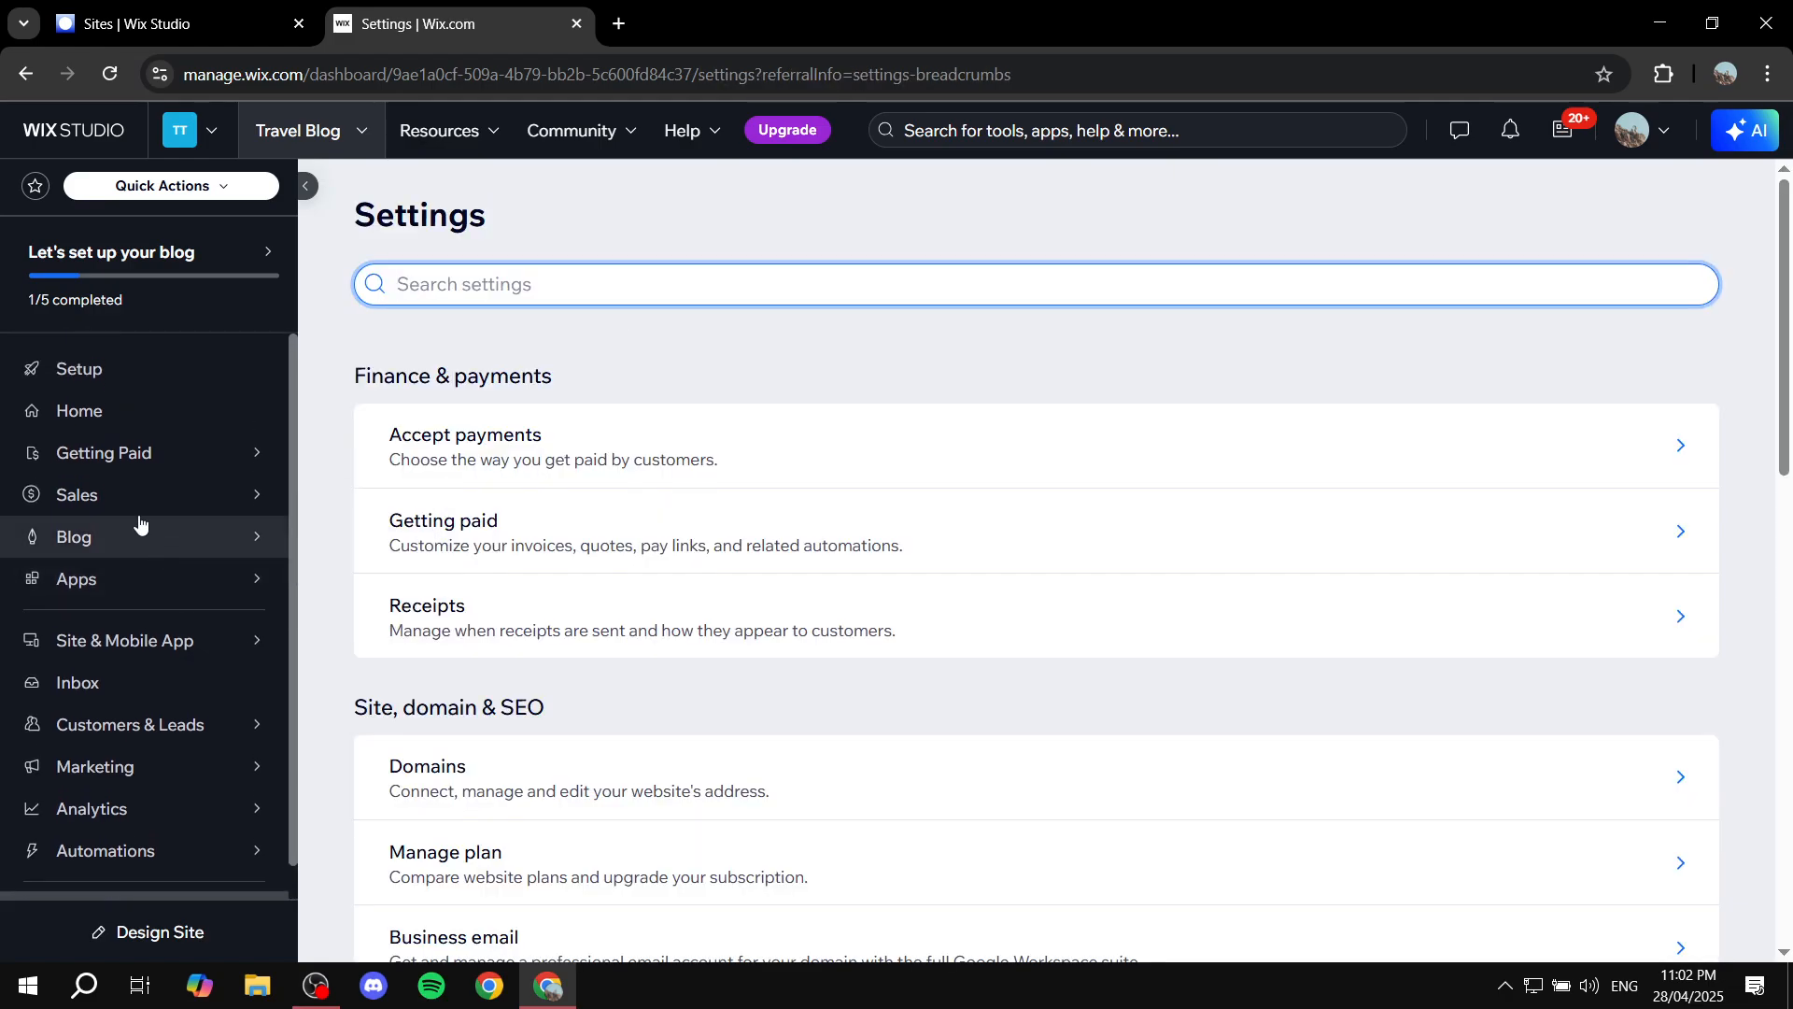
Step: Return to the dashboard's home page and open the options for designing the site
{"action": "left_click", "coordinate": [114, 425]}
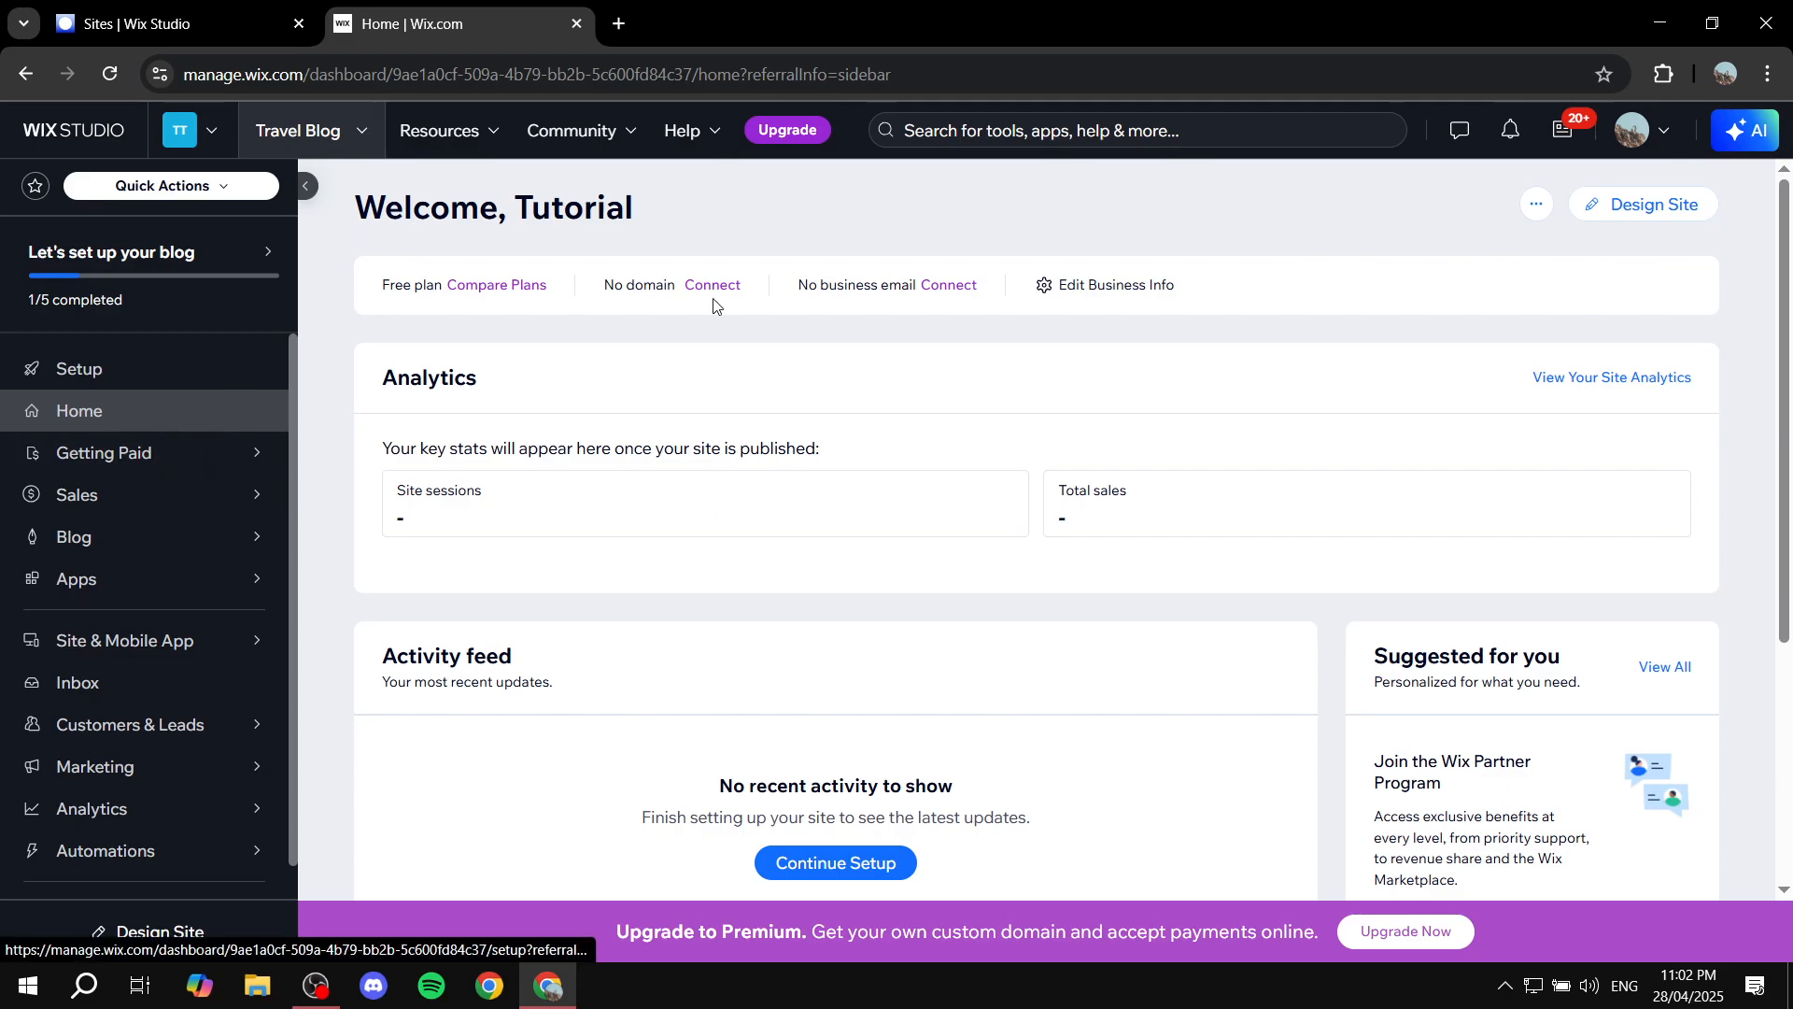
{"action": "left_click", "coordinate": [1653, 211]}
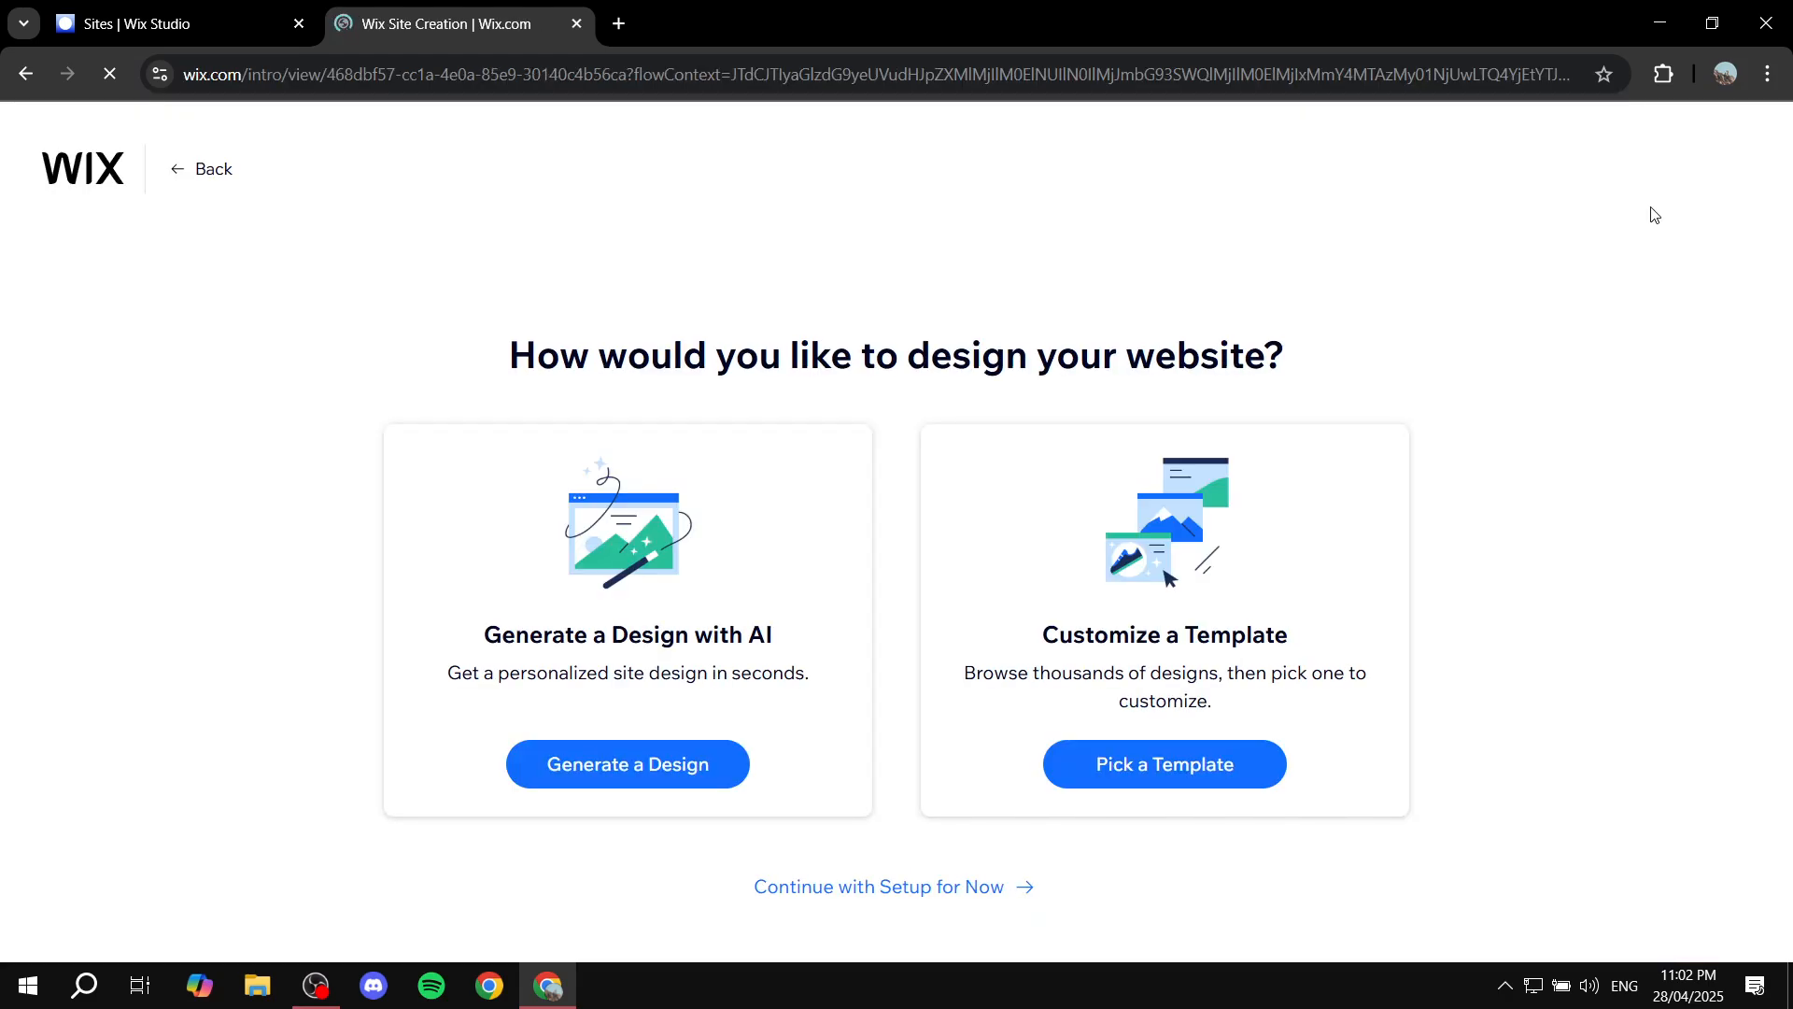
{"action": "left_click_drag", "start_coordinate": [673, 355], "coordinate": [1345, 346]}
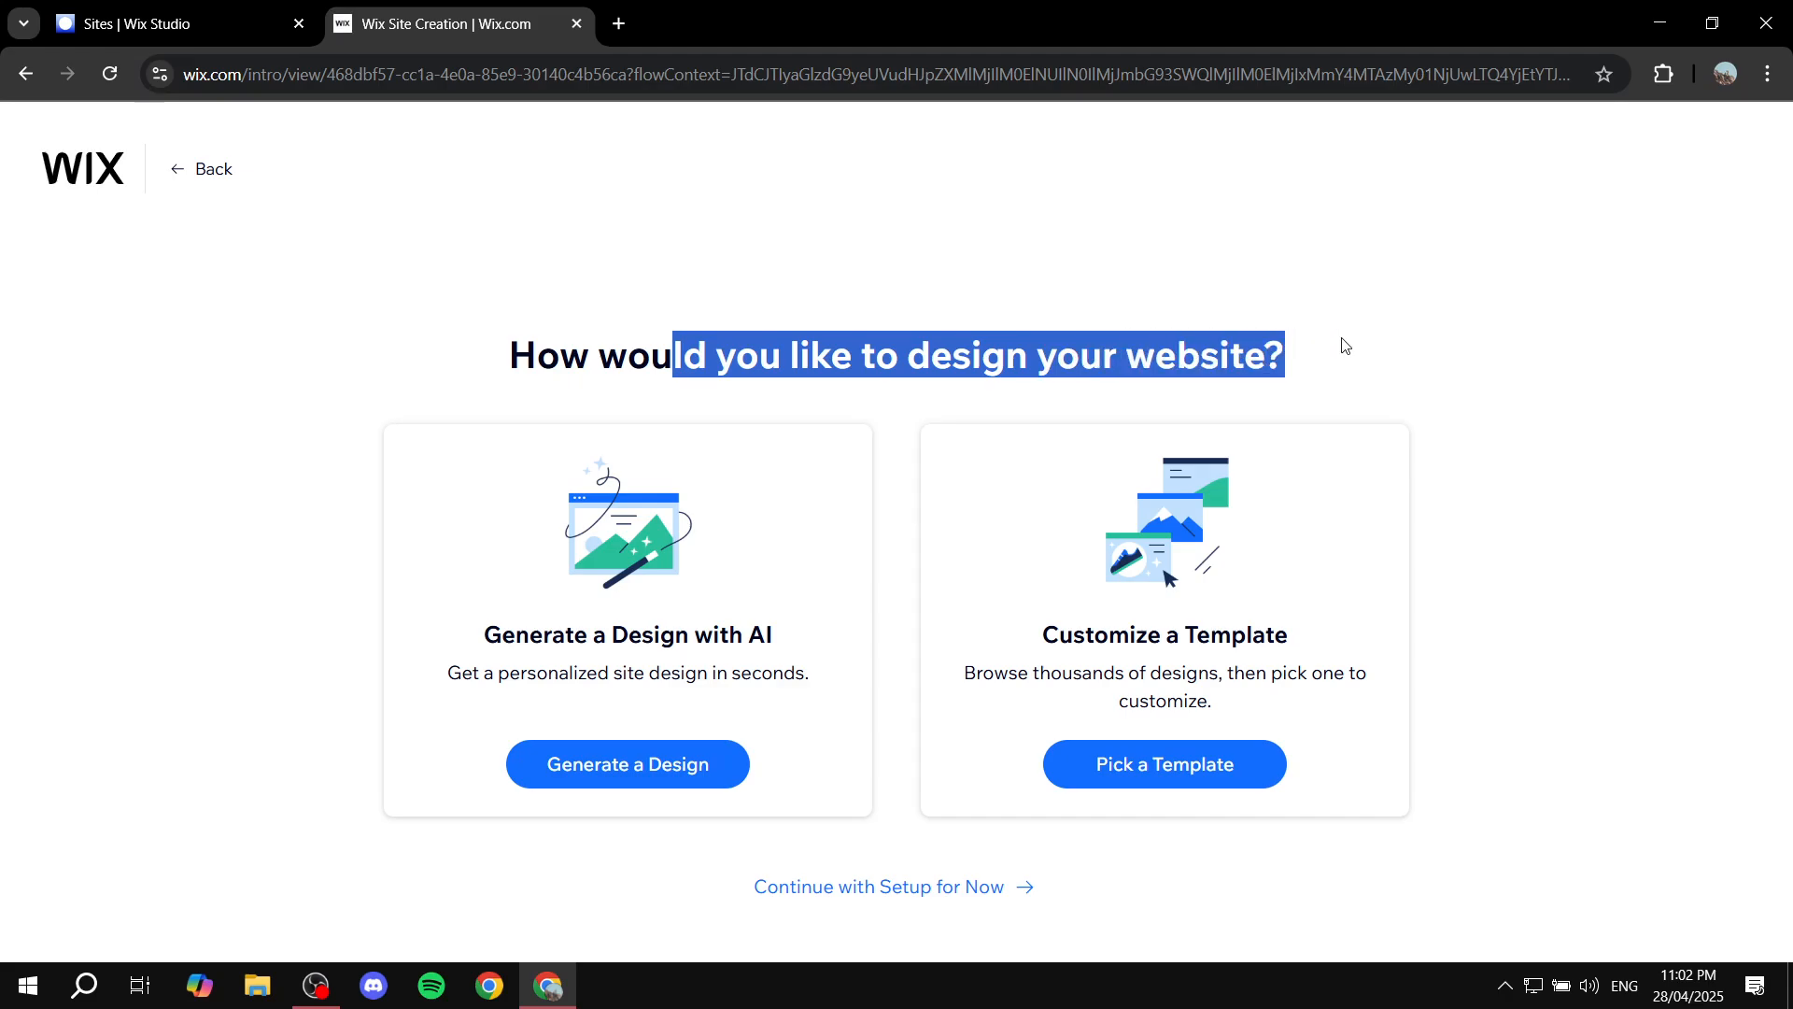
{"action": "left_click", "coordinate": [1345, 346]}
{"action": "left_click_drag", "start_coordinate": [1042, 639], "coordinate": [1335, 646]}
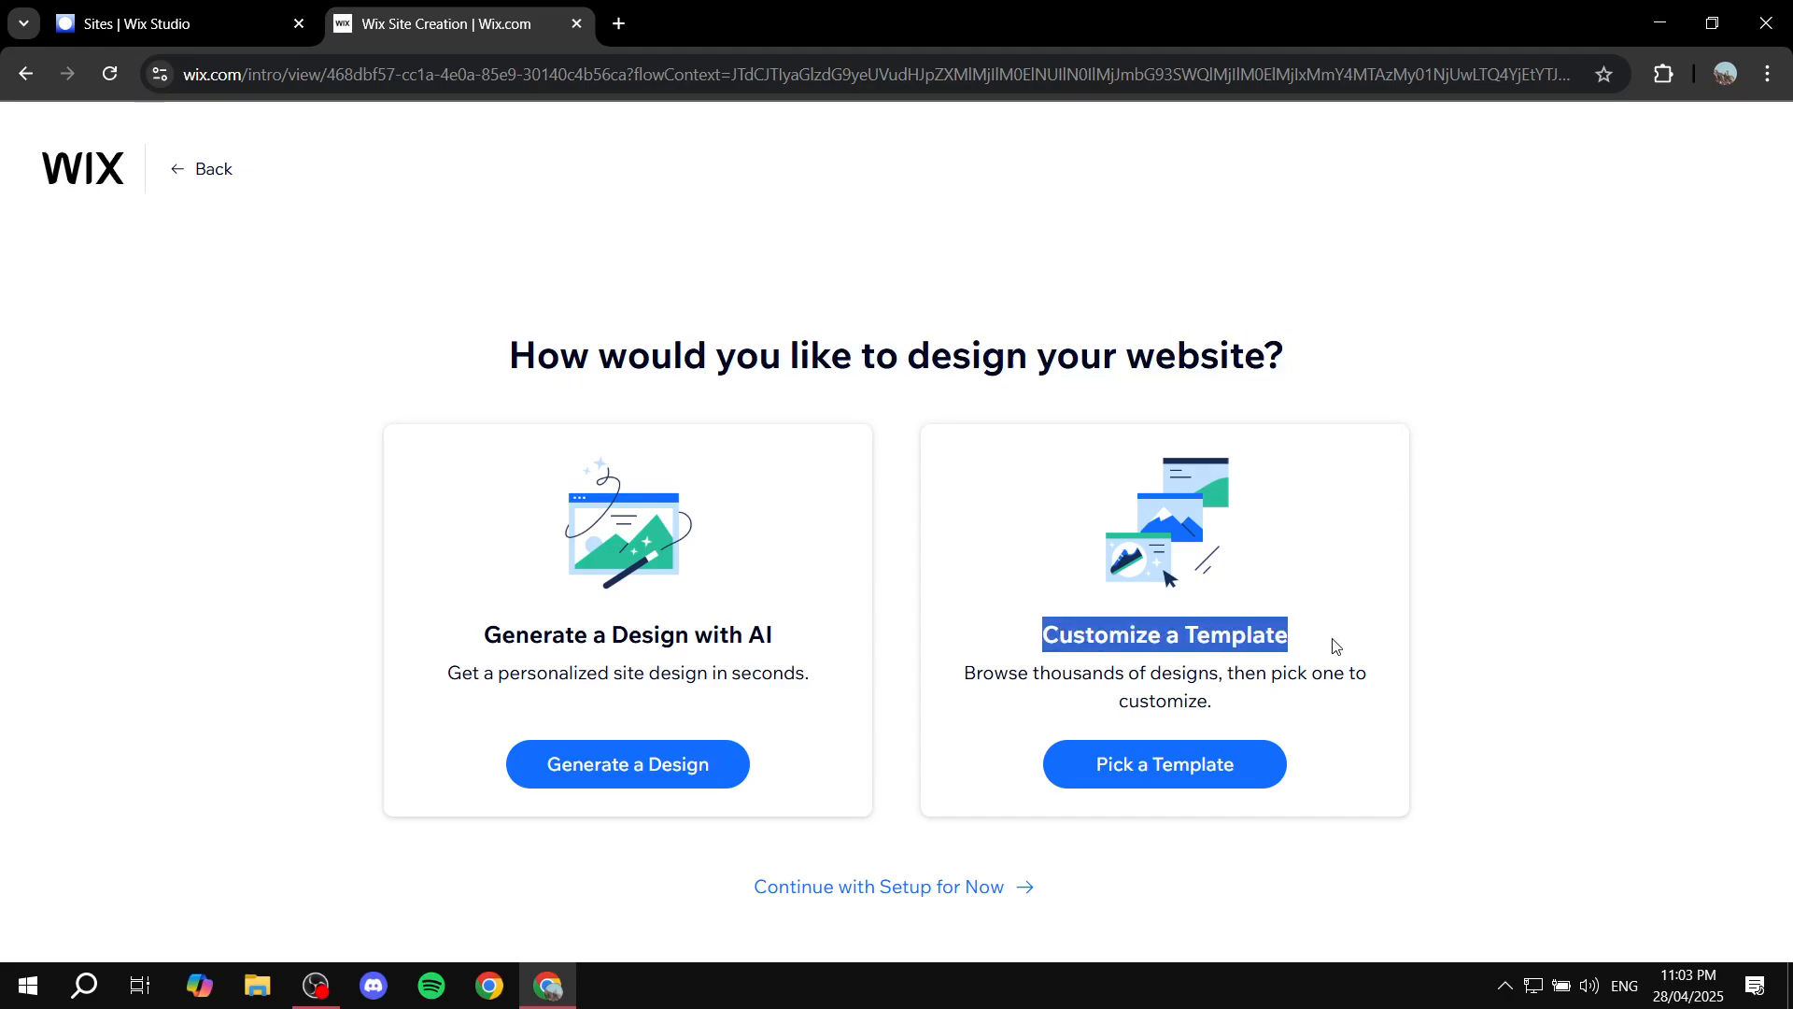
{"action": "left_click", "coordinate": [1361, 621]}
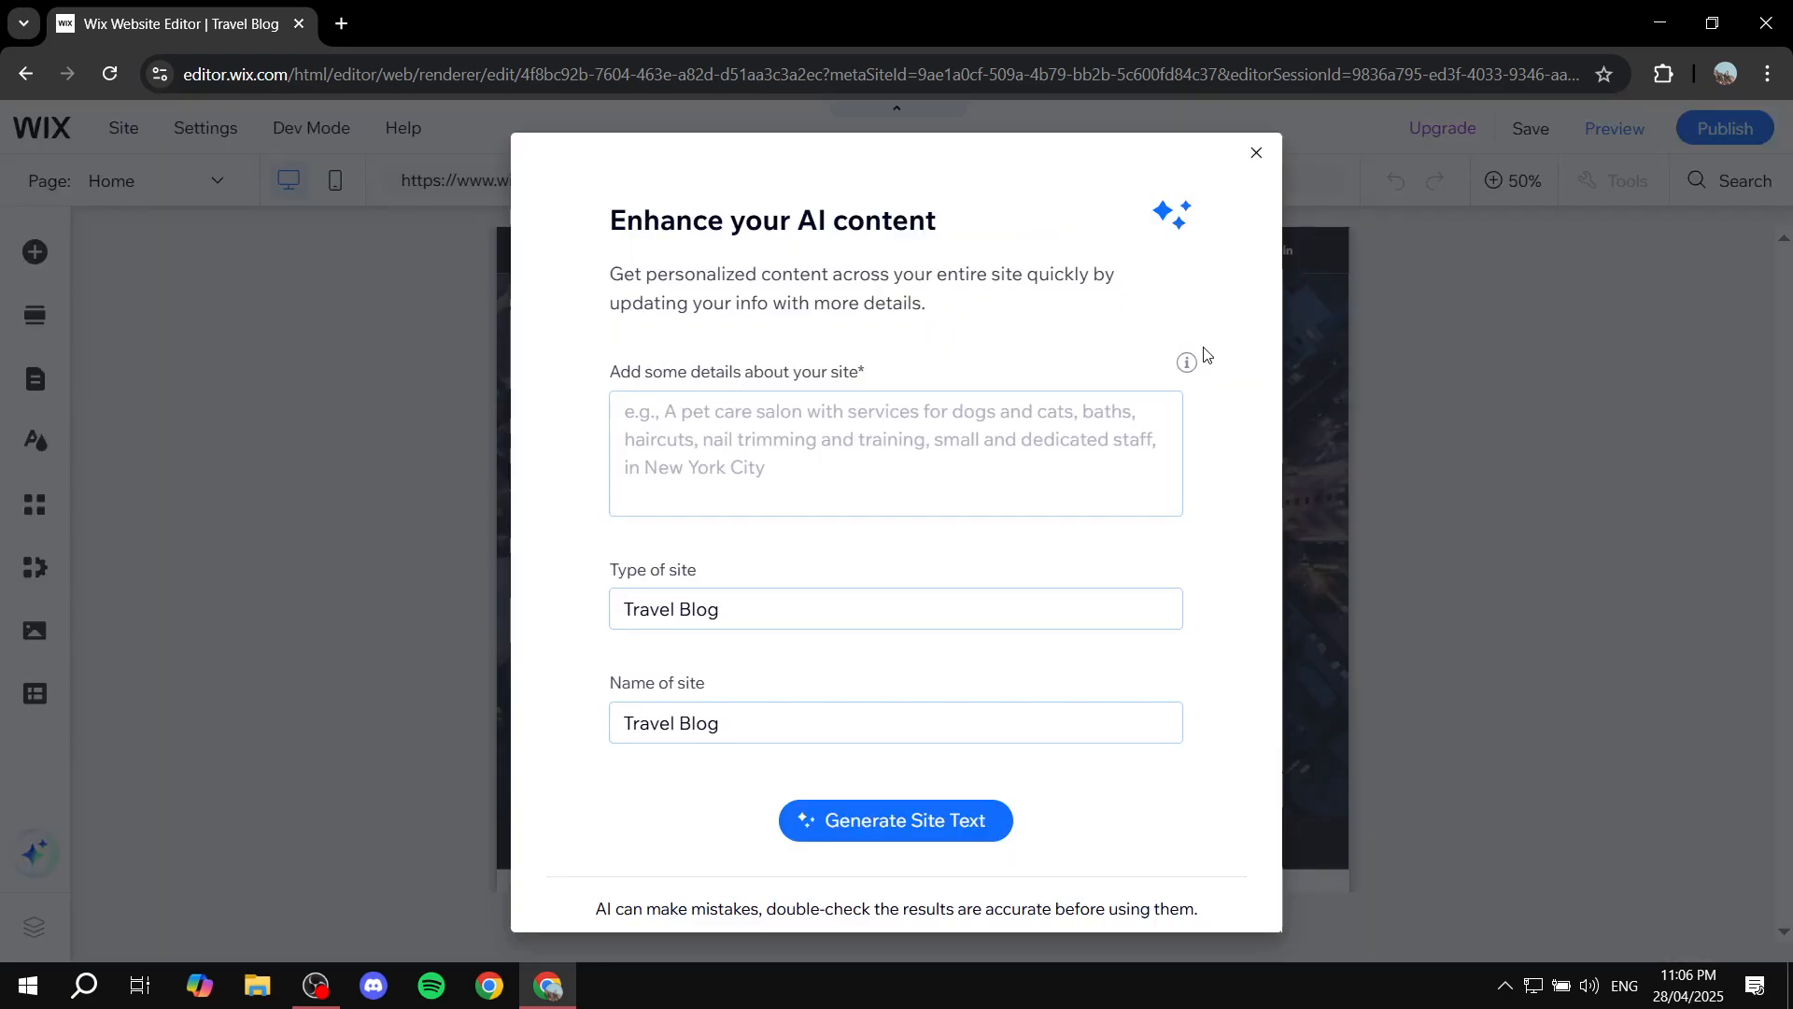
Step: Dismiss the AI content dialog, search the Wix App Market for "blog", and close the market
{"action": "left_click", "coordinate": [1257, 154]}
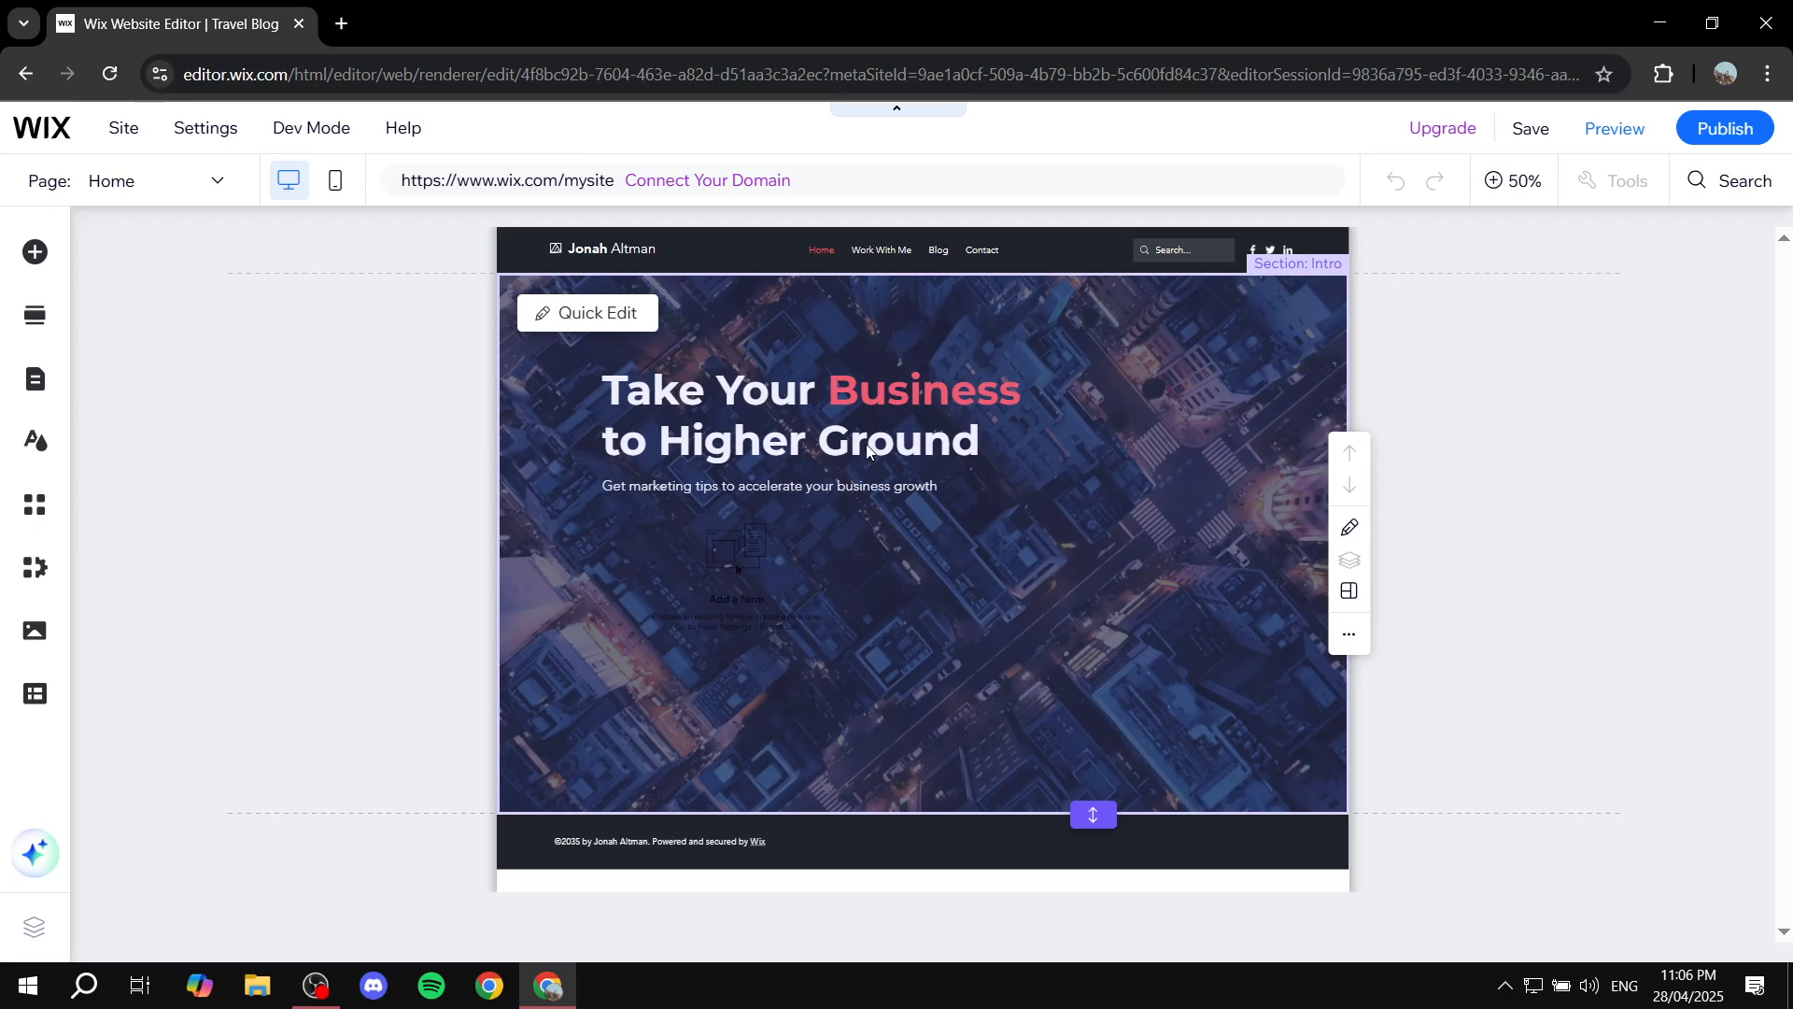
{"action": "left_click", "coordinate": [36, 506]}
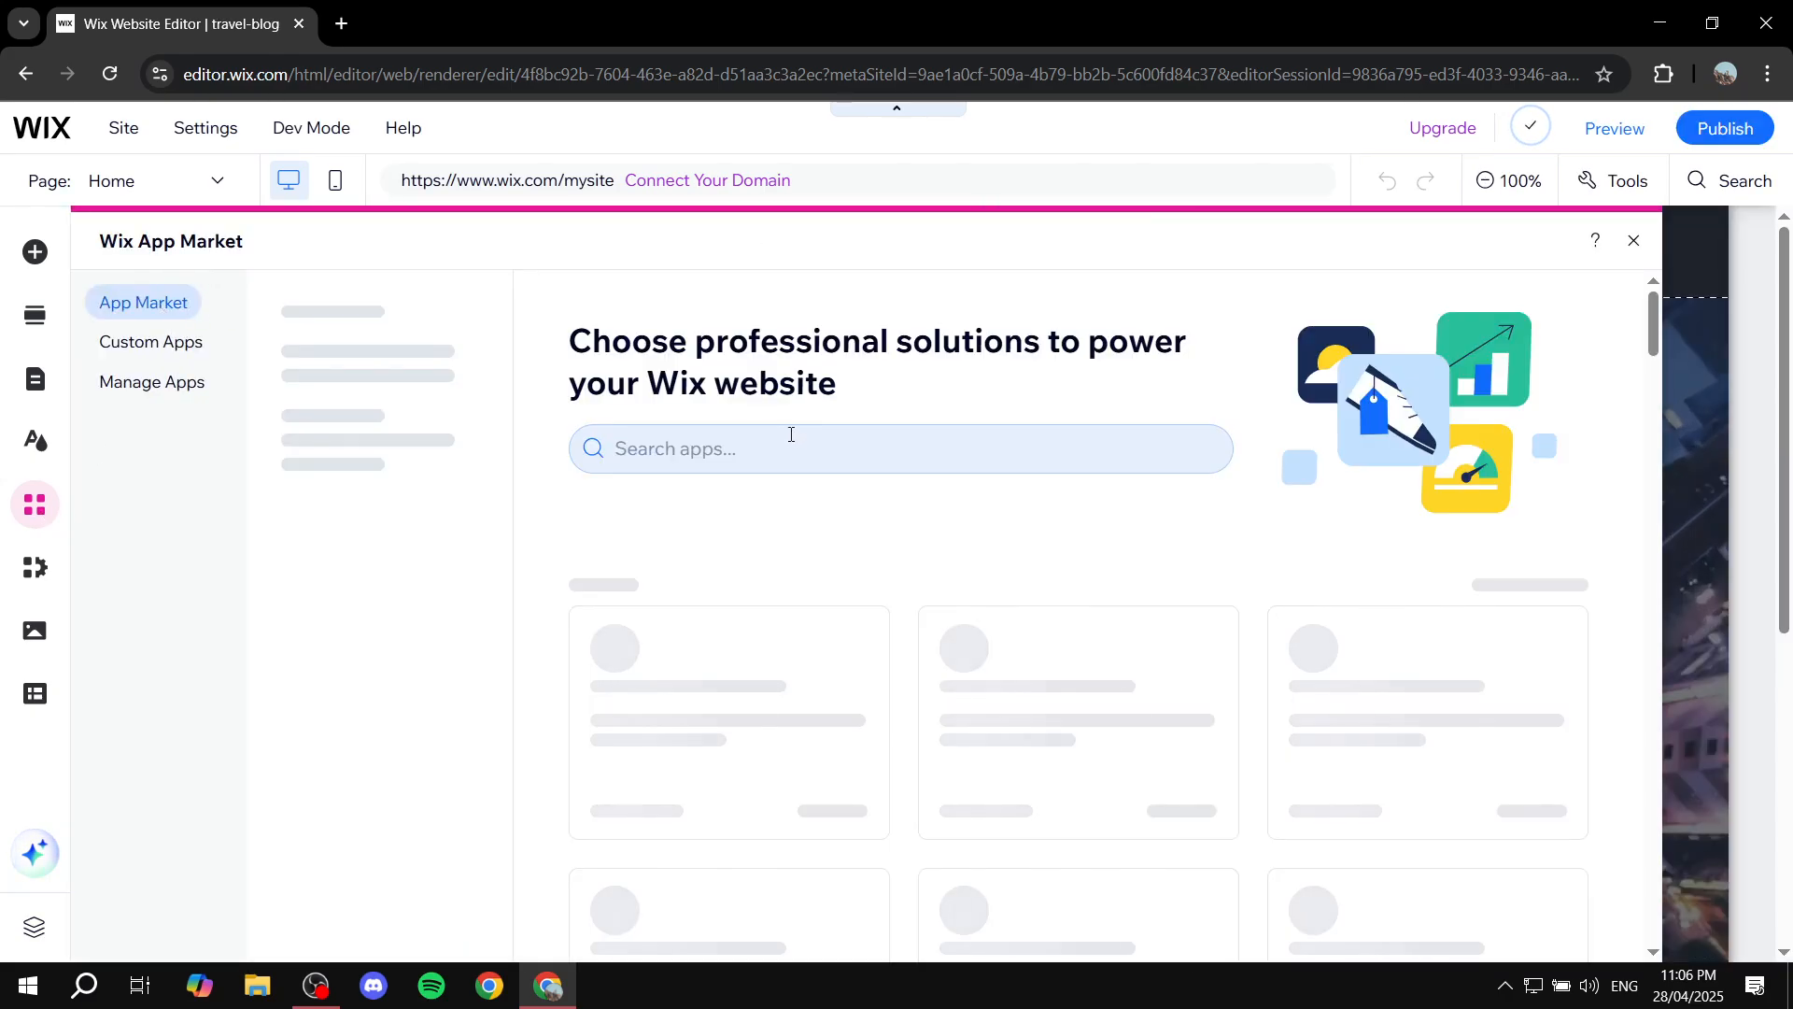
{"action": "left_click", "coordinate": [797, 446]}
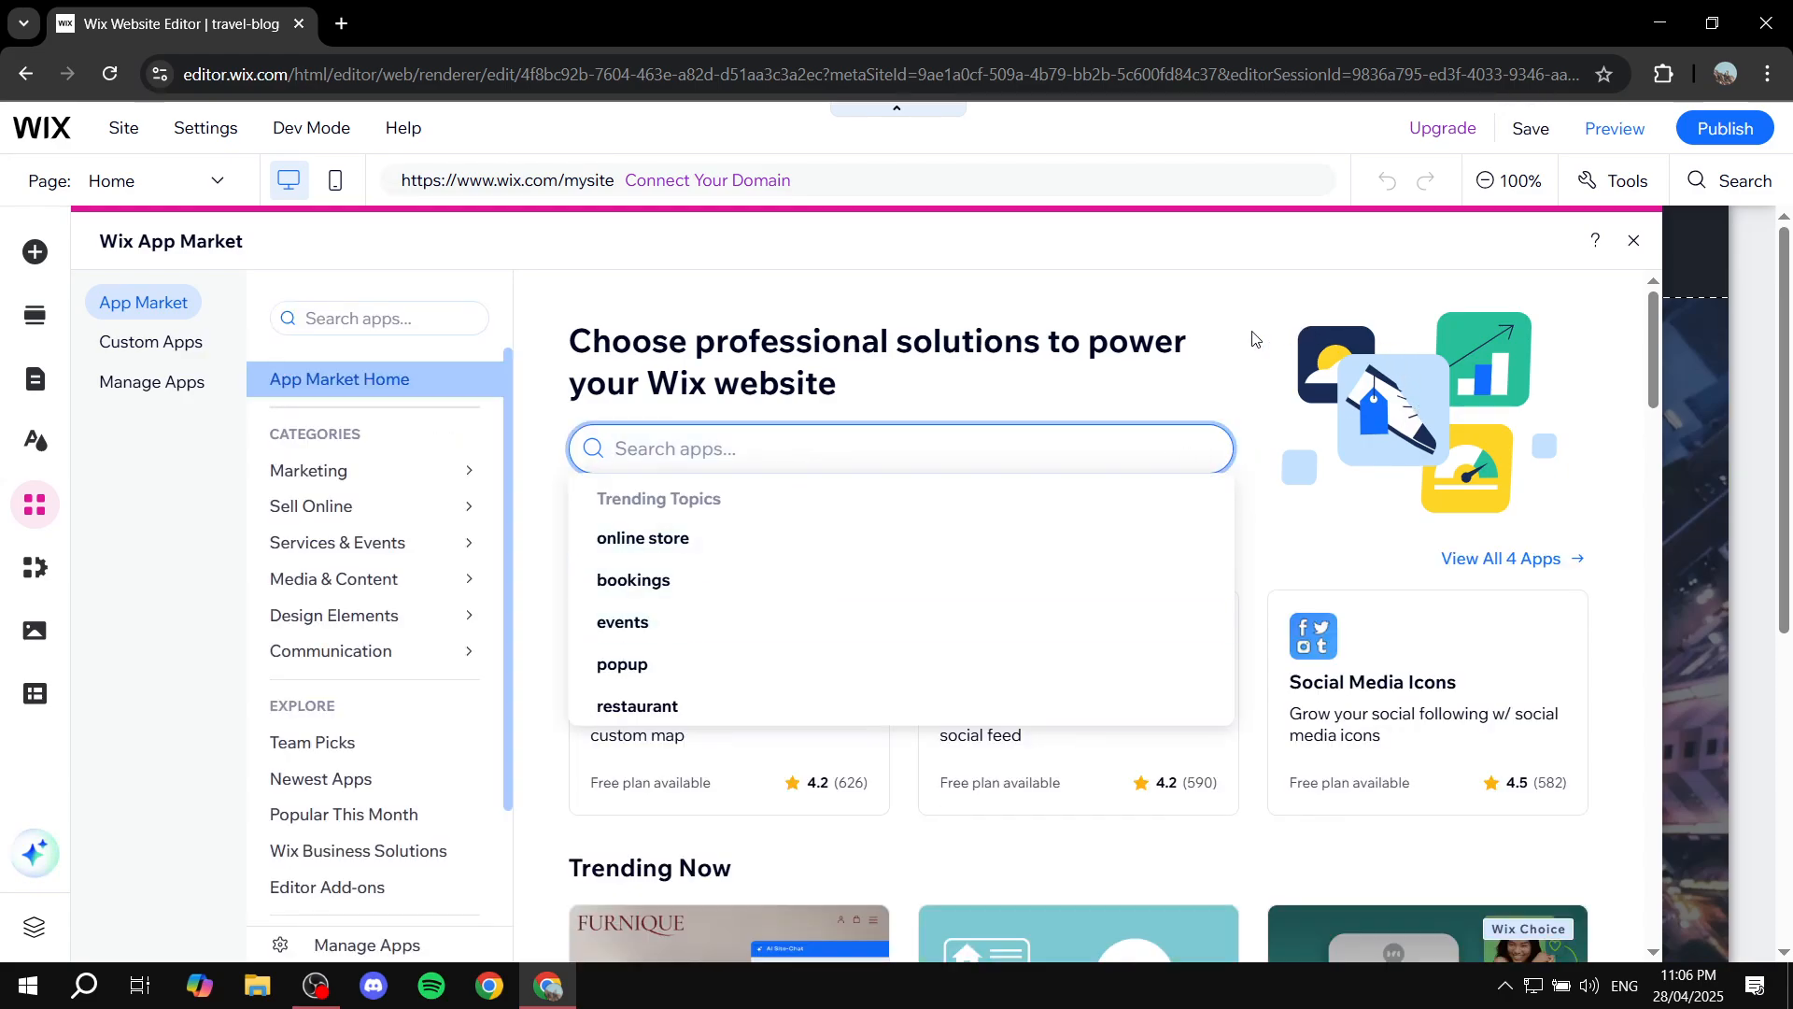
{"action": "type", "text": "blog"}
{"action": "key", "text": "Return"}
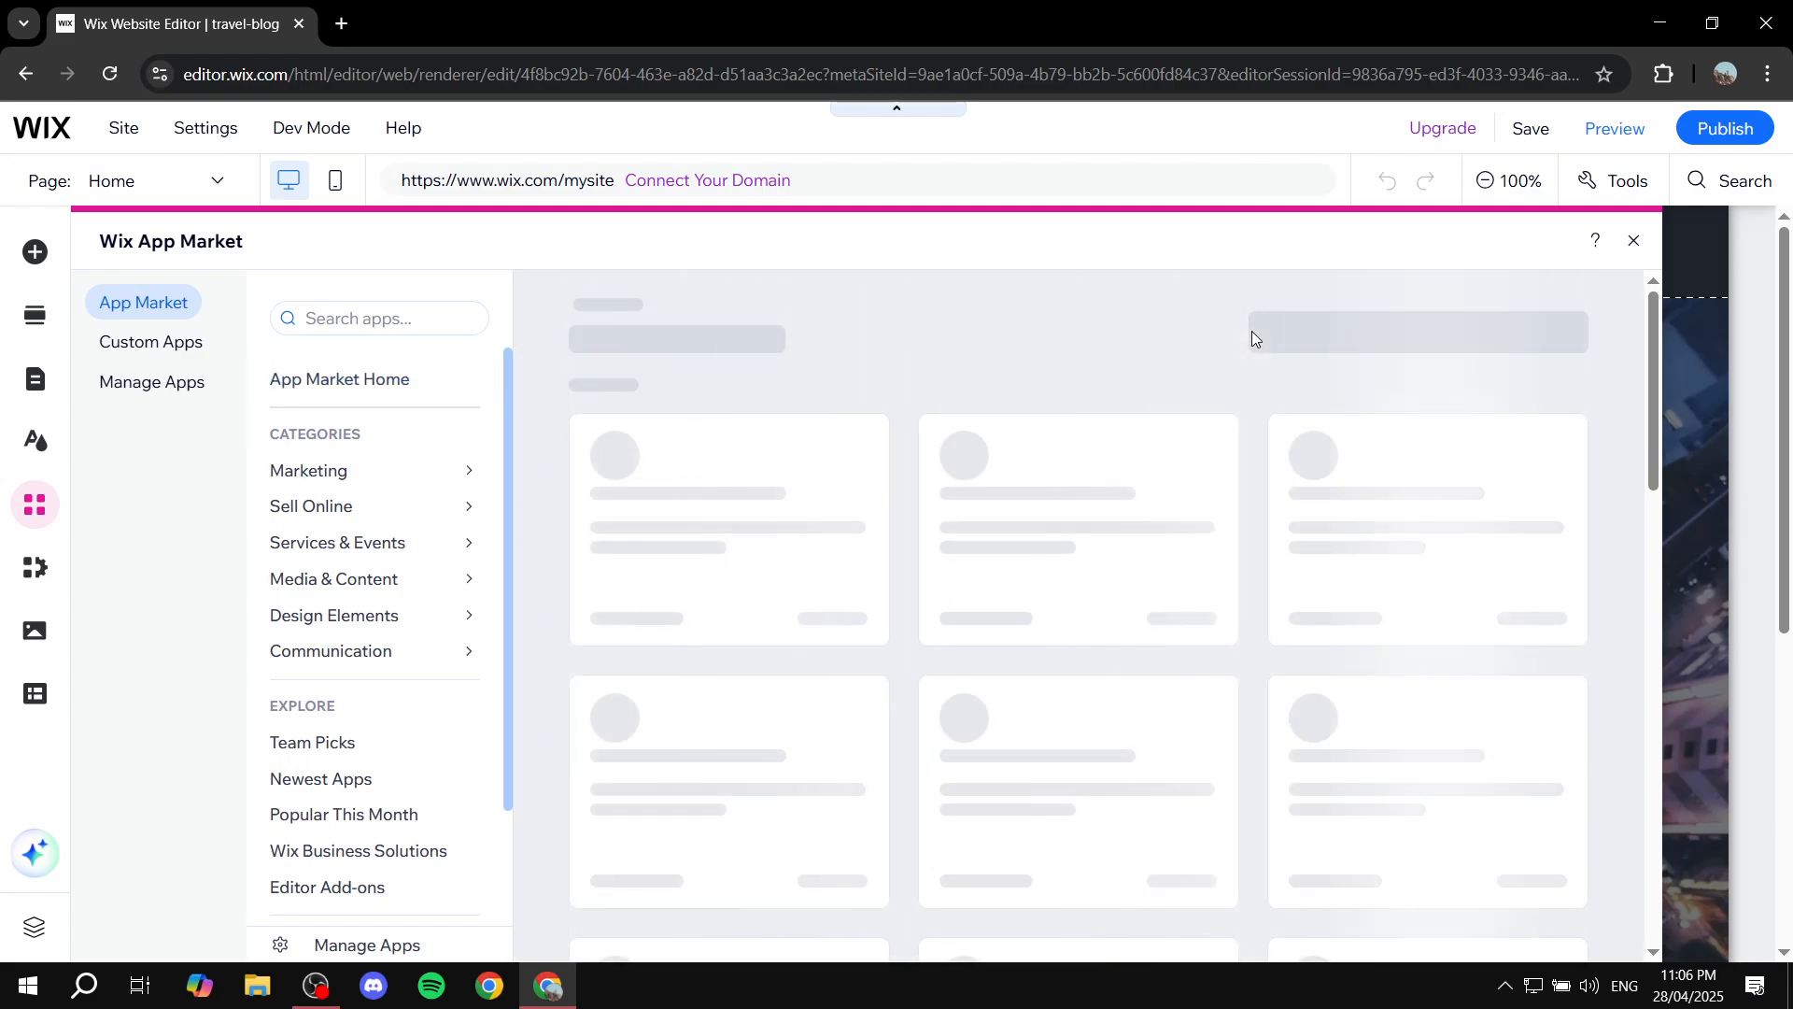
{"action": "left_click", "coordinate": [1635, 243]}
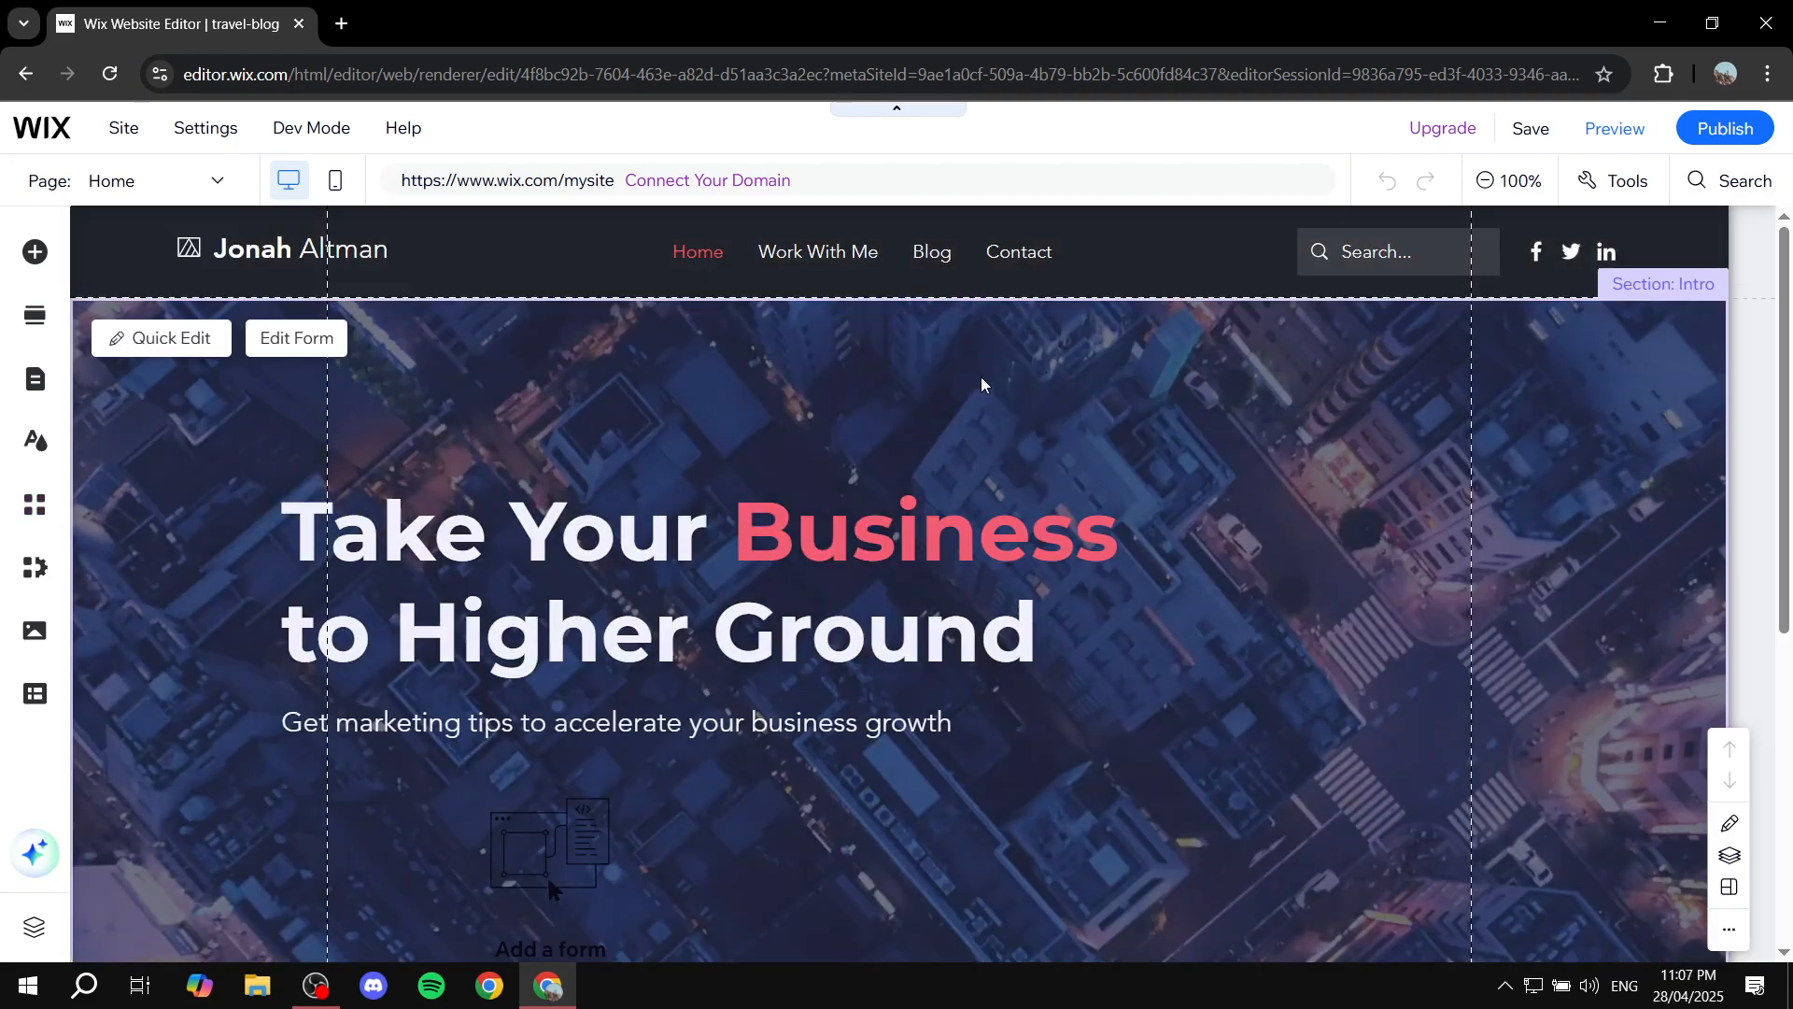
Step: Look at the background options and image library for the home page's intro strip, then close them
{"action": "scroll", "coordinate": [1037, 390], "scroll_direction": "down", "scroll_amount": 6}
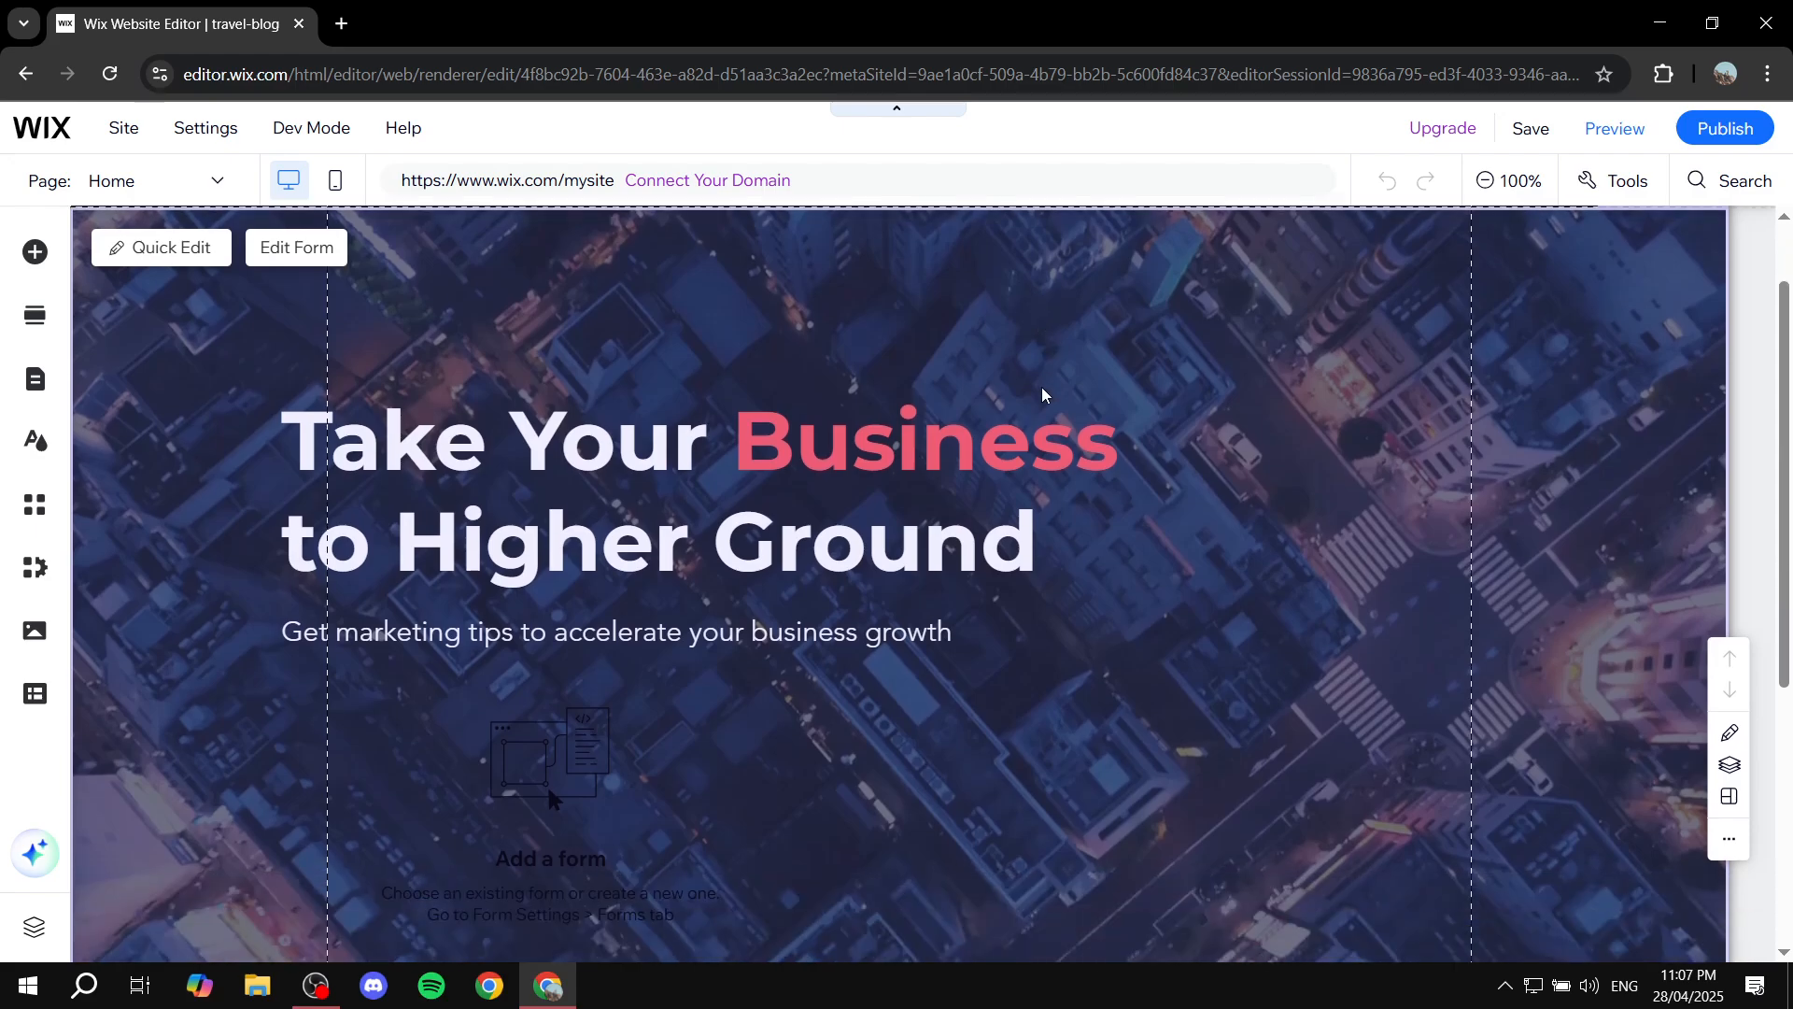
{"action": "scroll", "coordinate": [1095, 524], "scroll_direction": "up", "scroll_amount": 6}
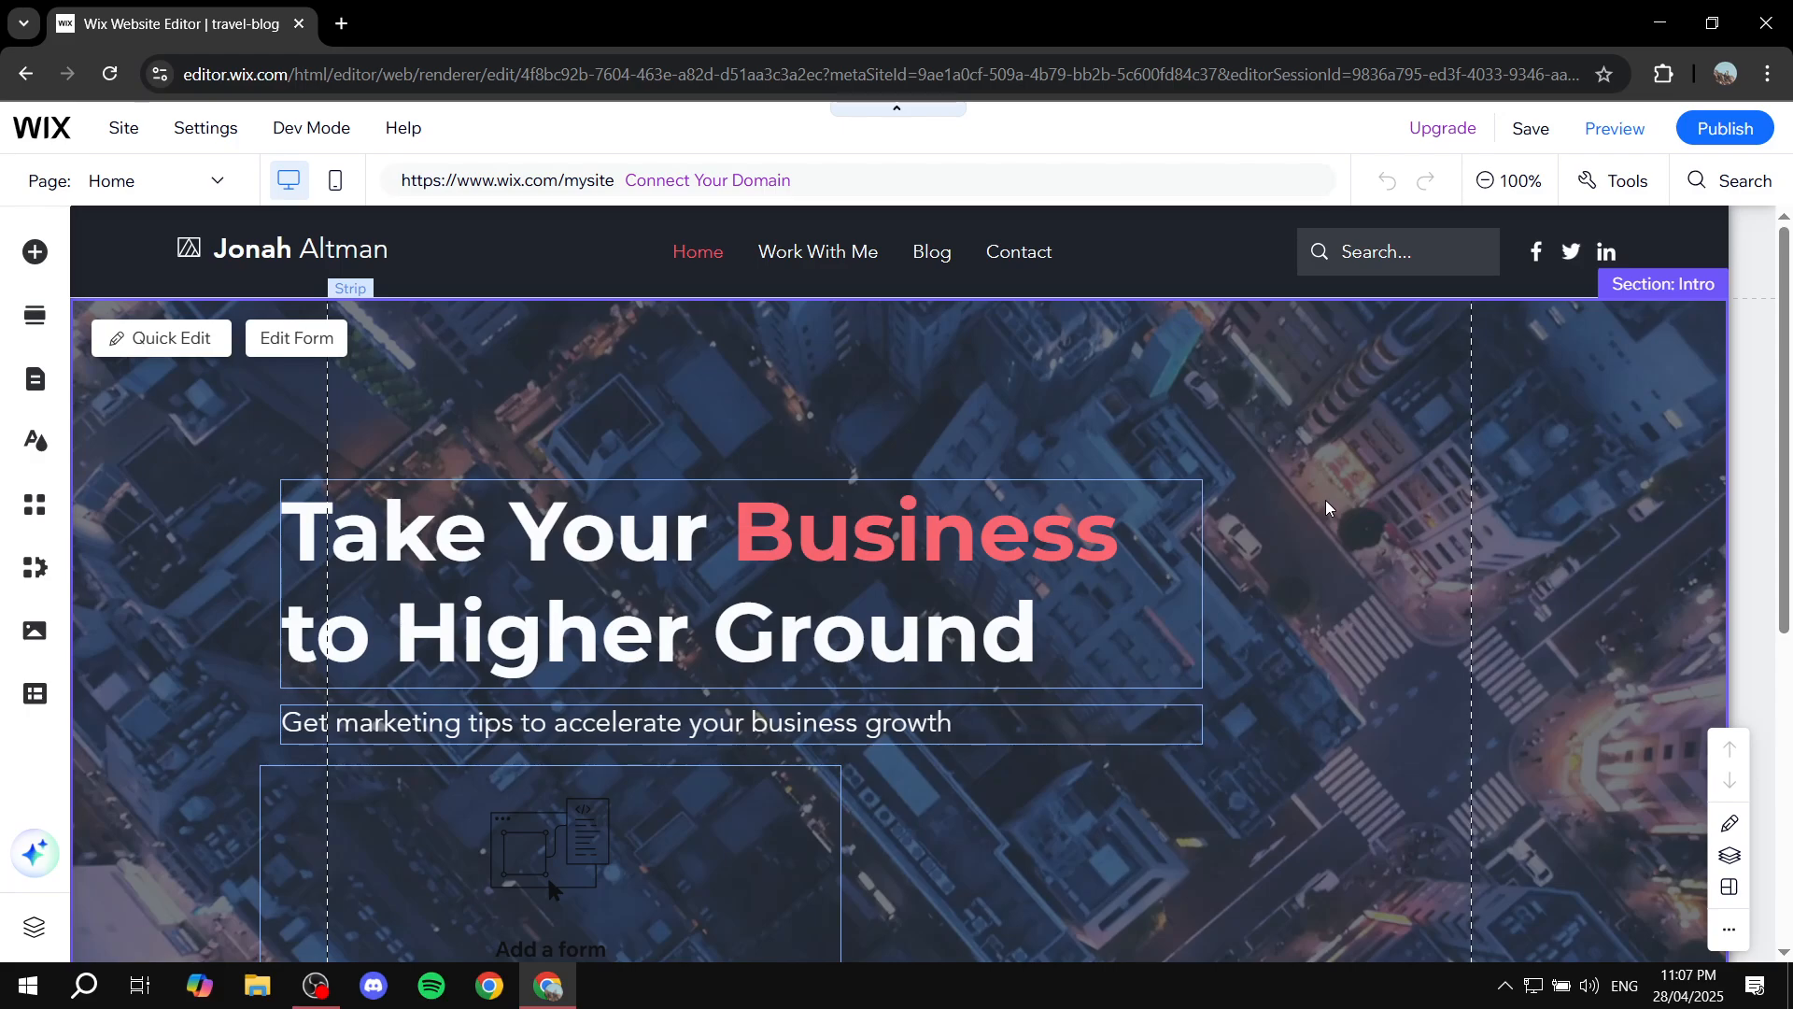
{"action": "left_click", "coordinate": [1380, 465]}
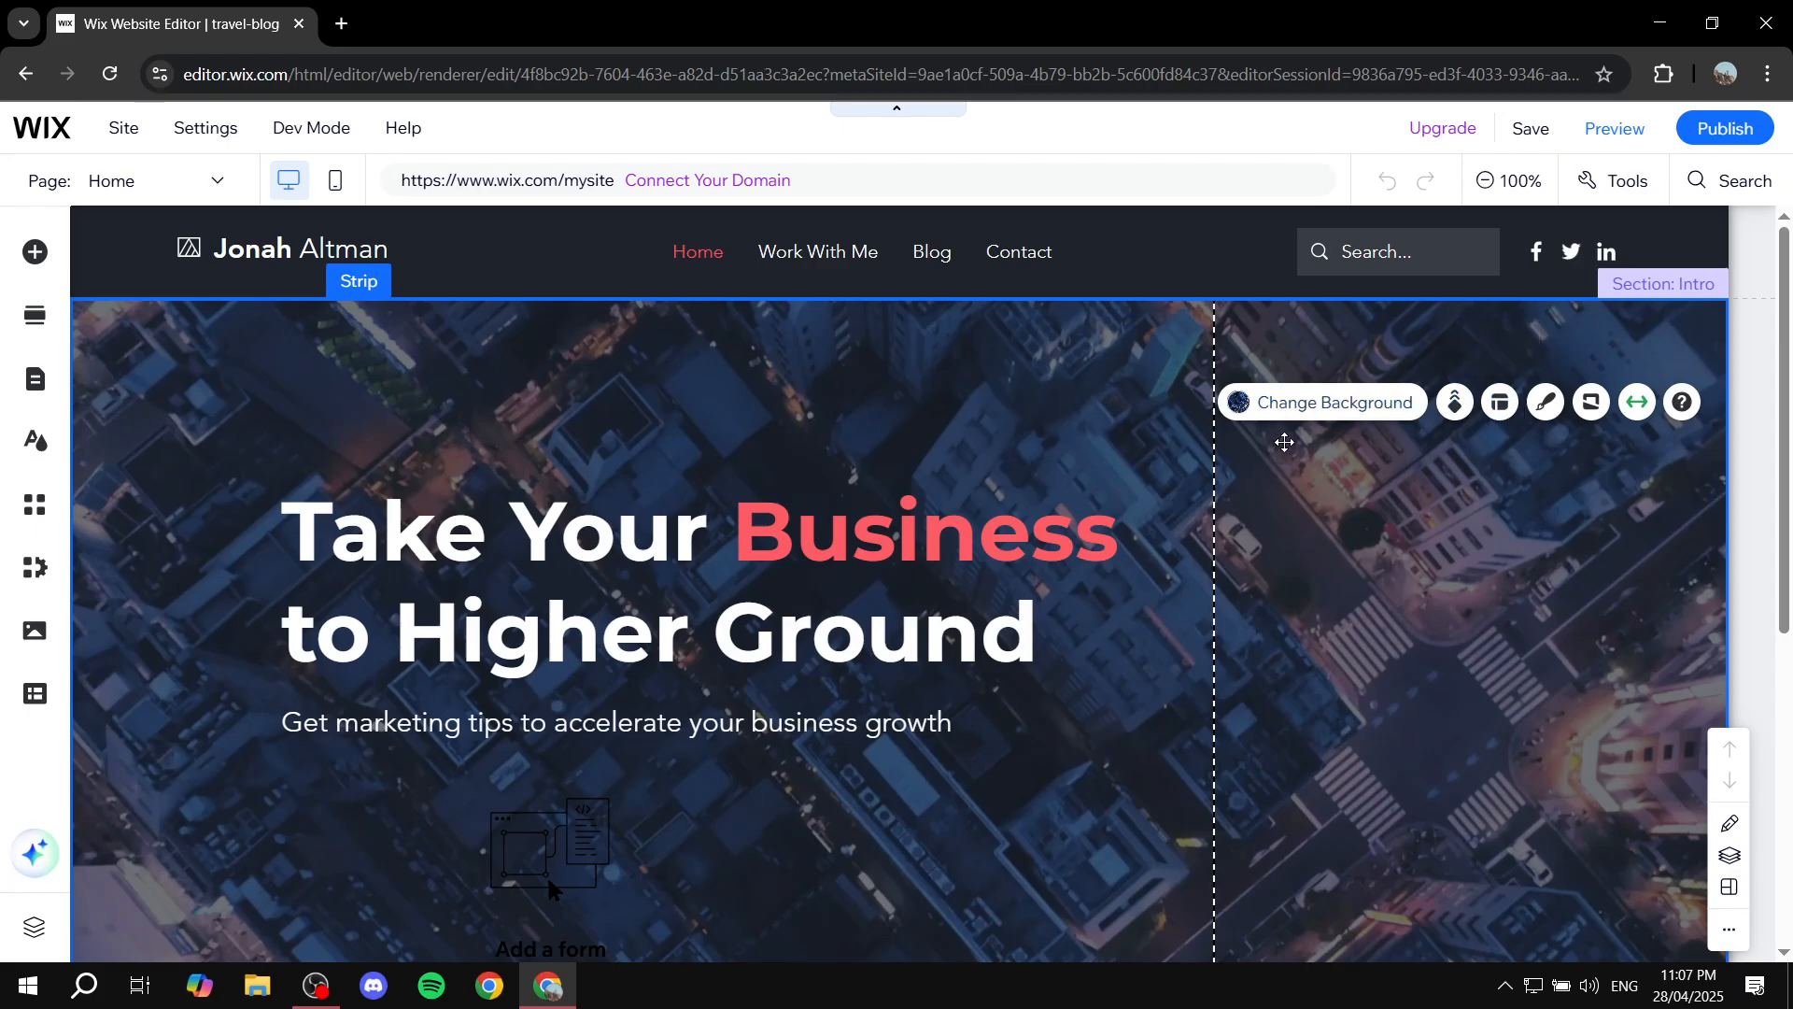
{"action": "left_click", "coordinate": [1285, 418]}
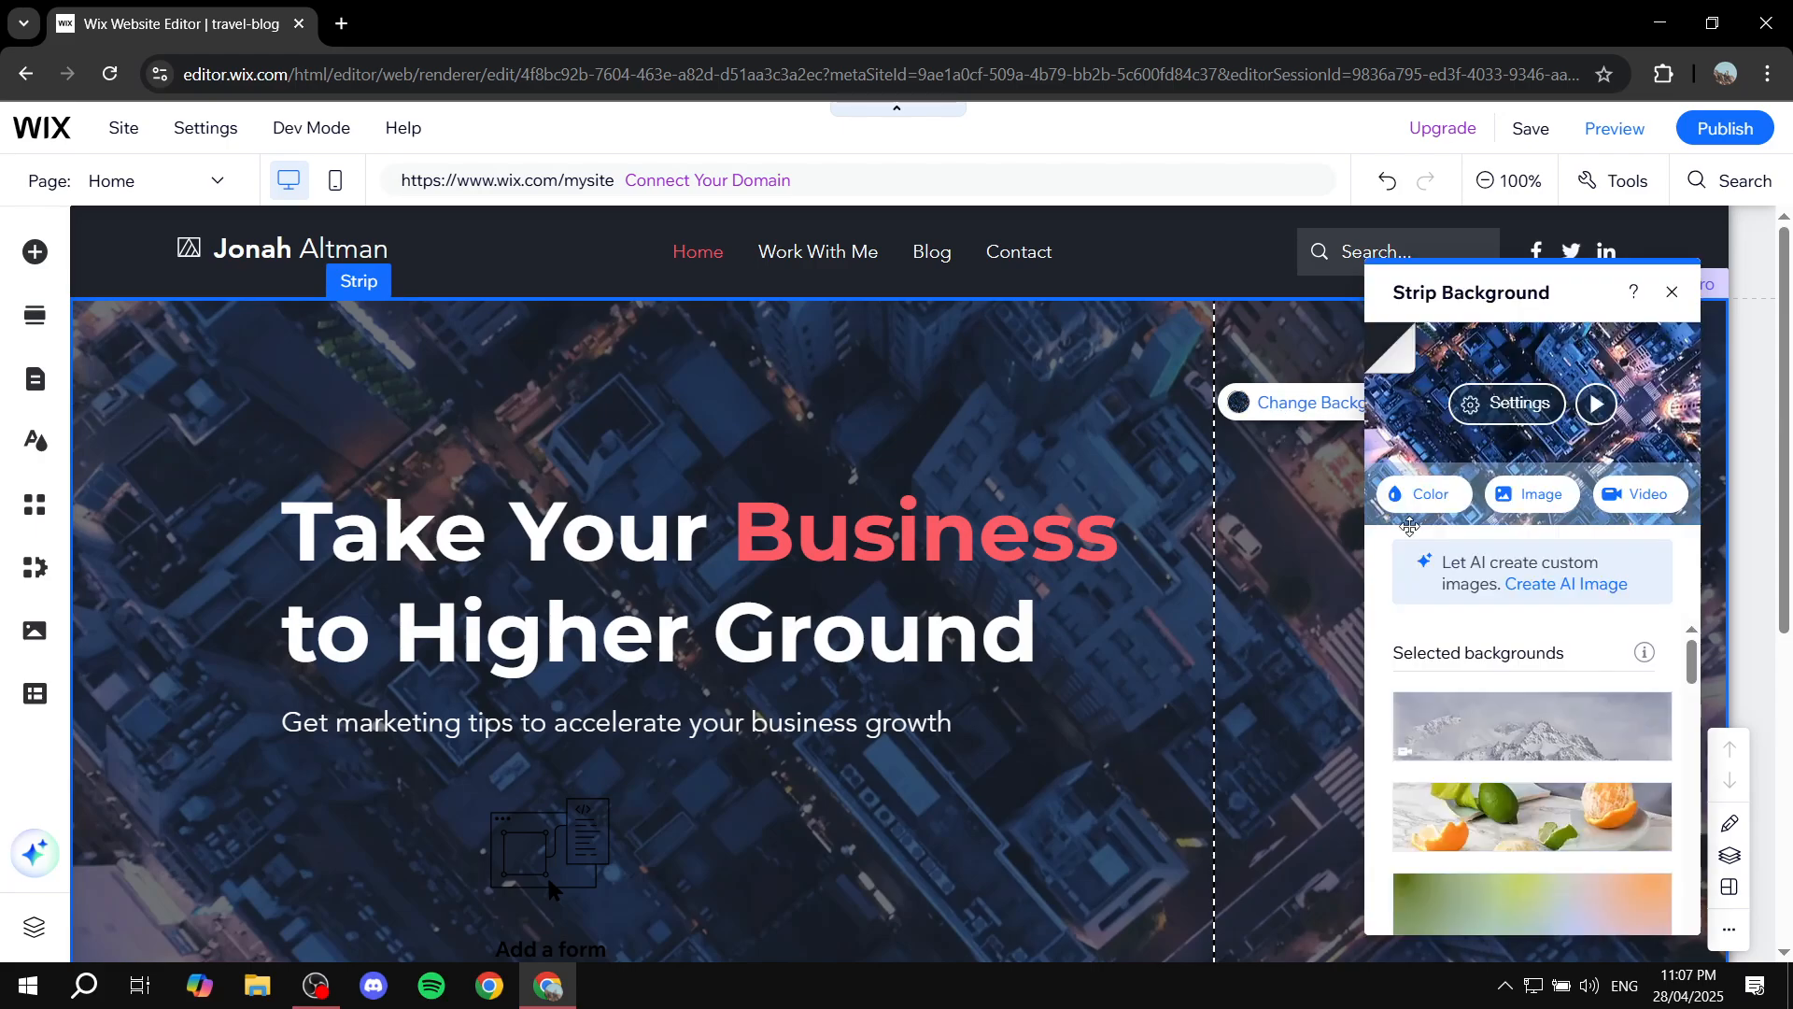
{"action": "scroll", "coordinate": [1489, 651], "scroll_direction": "down", "scroll_amount": 1}
{"action": "scroll", "coordinate": [1489, 651], "scroll_direction": "up", "scroll_amount": 1}
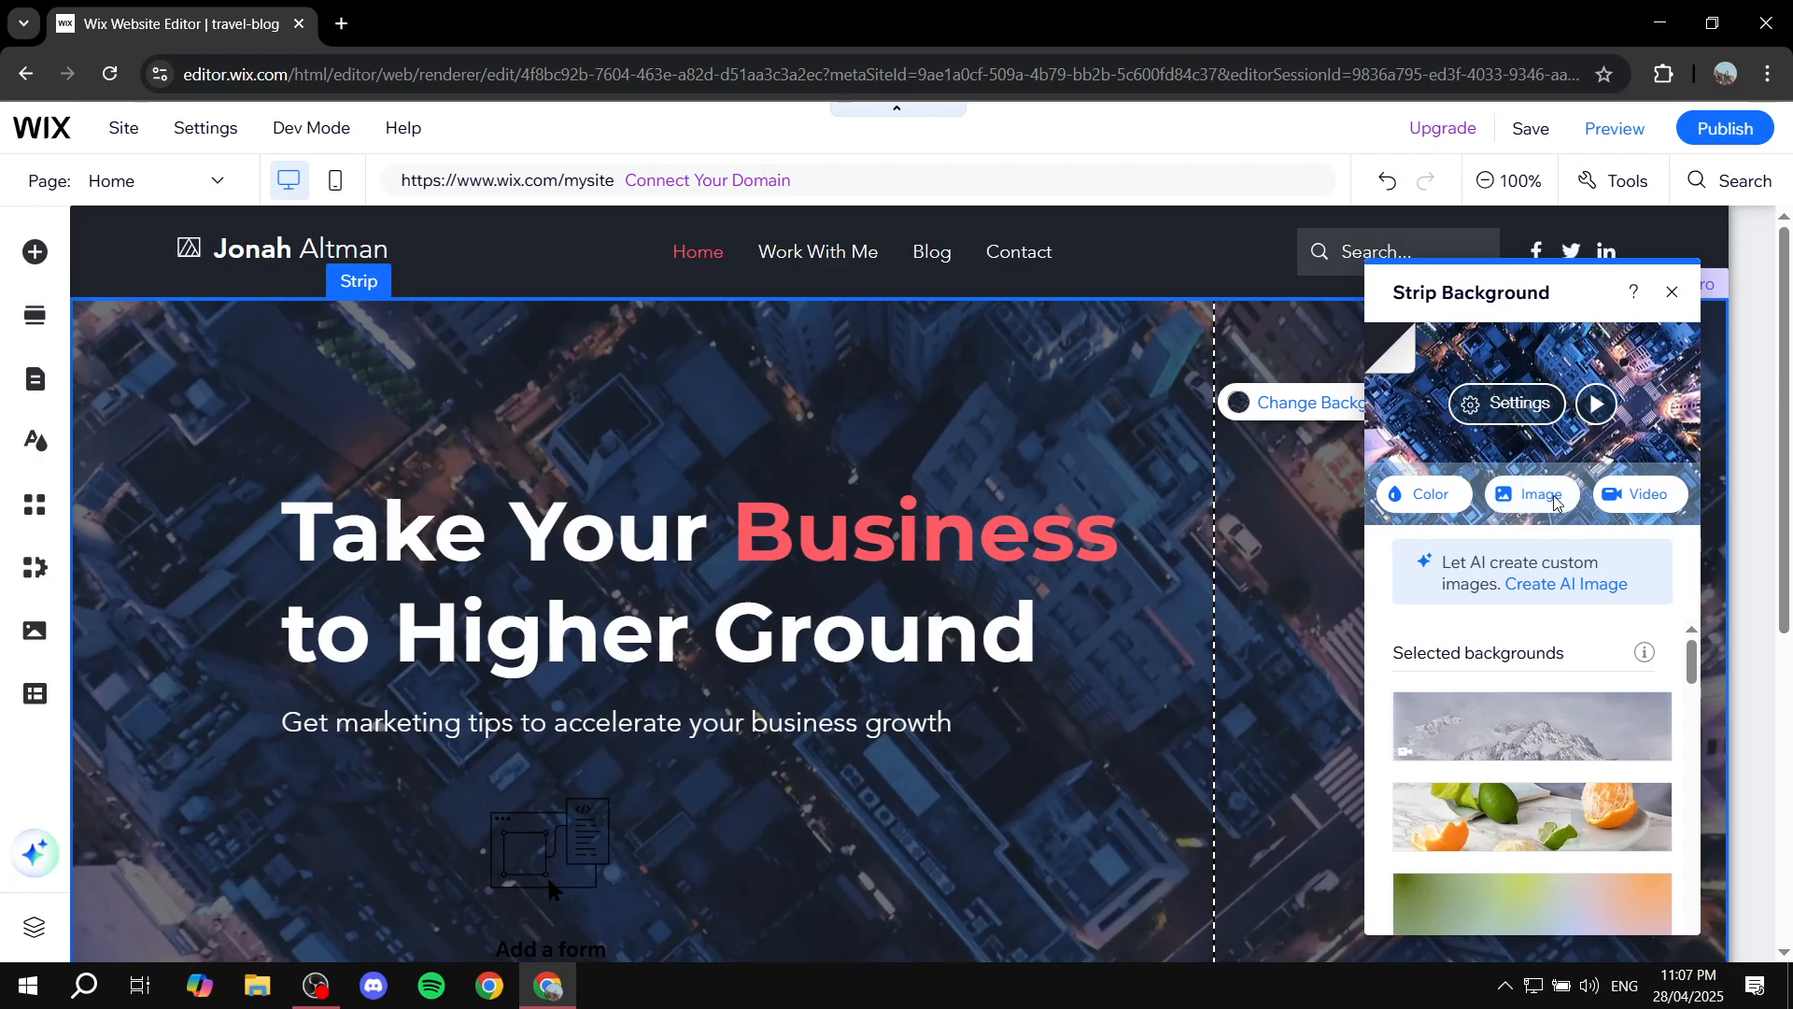
{"action": "left_click", "coordinate": [1555, 502]}
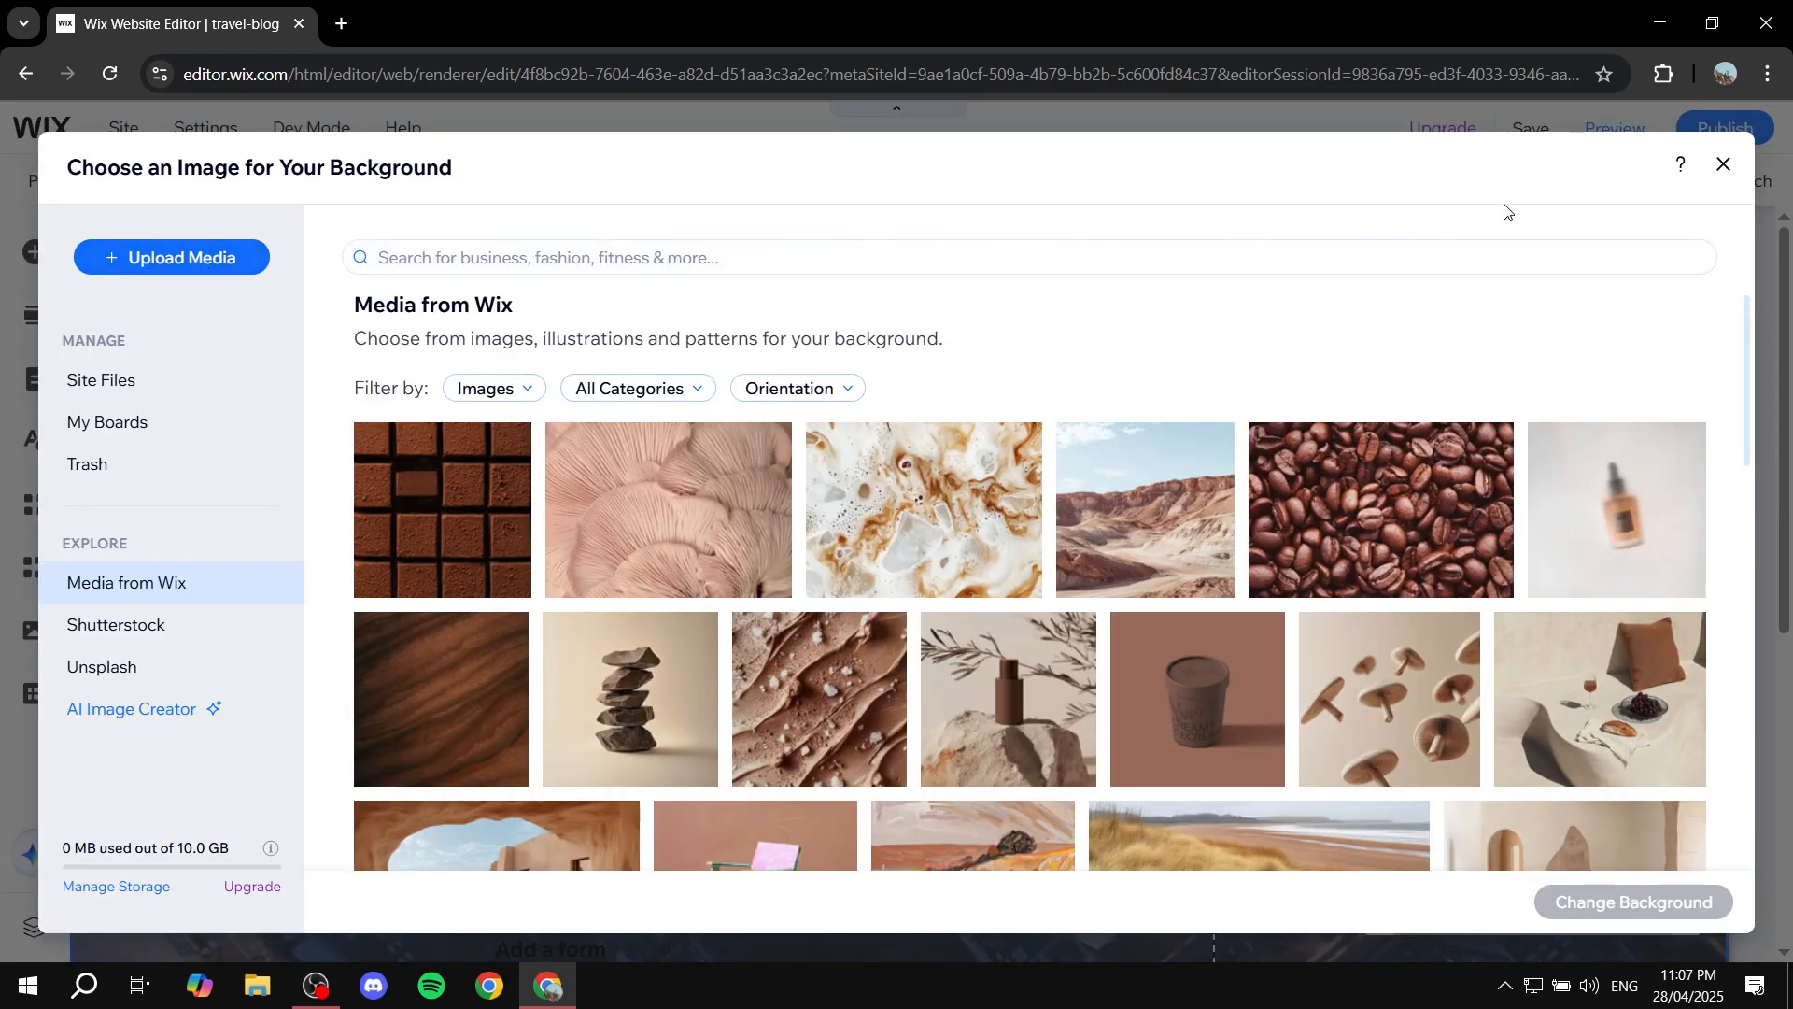
{"action": "left_click", "coordinate": [1719, 165]}
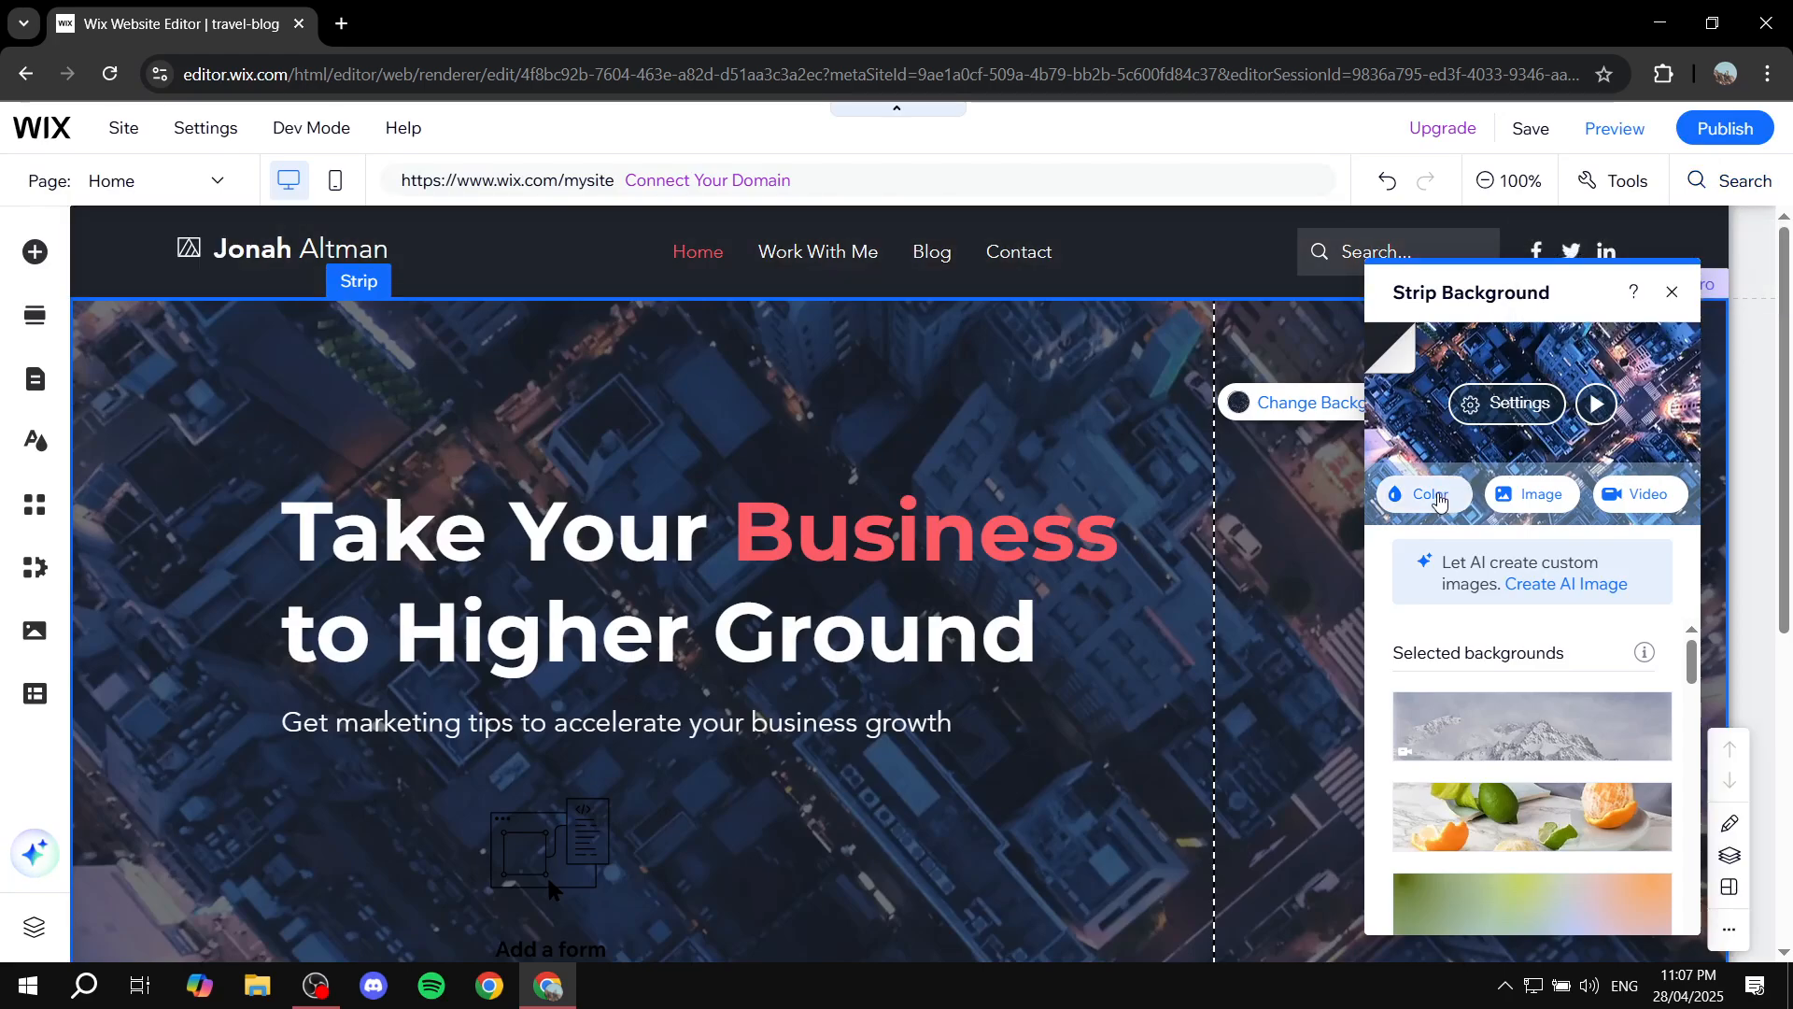
{"action": "left_click", "coordinate": [1669, 295]}
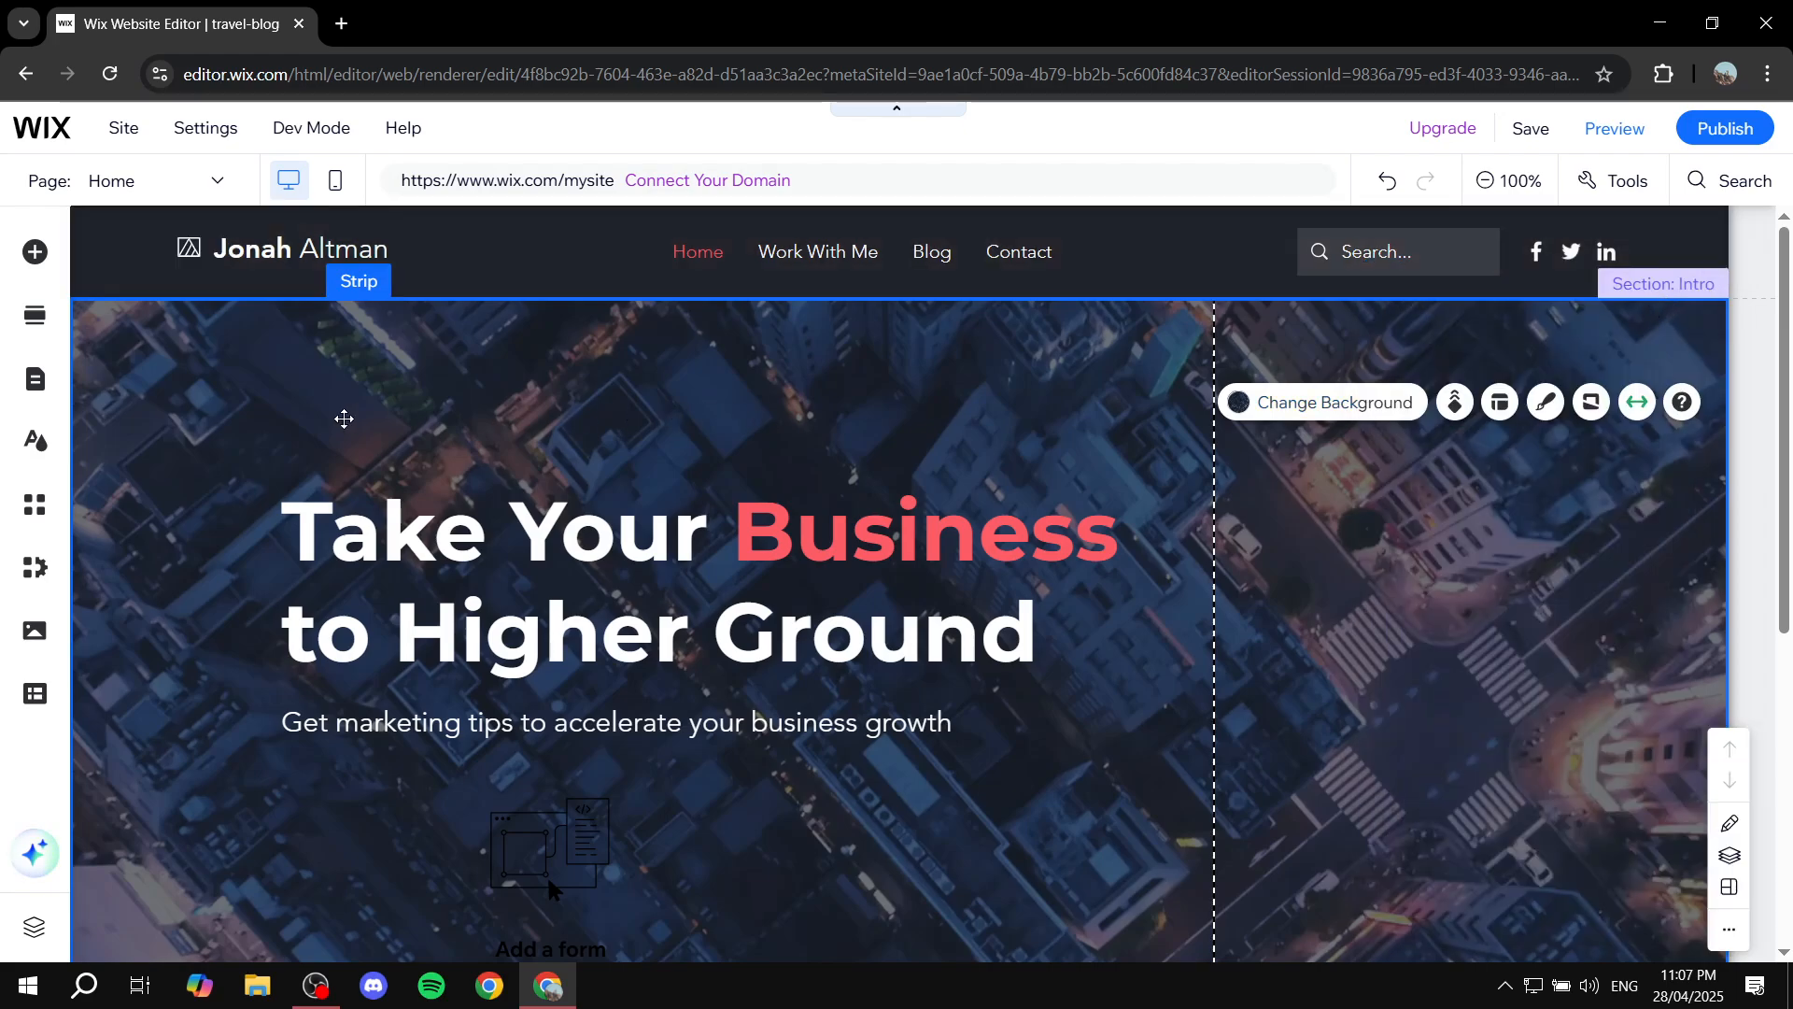
Step: Recolor the word "Ground" in the intro heading with the theme color #FC5C65 and close the text settings
{"action": "left_click", "coordinate": [916, 561]}
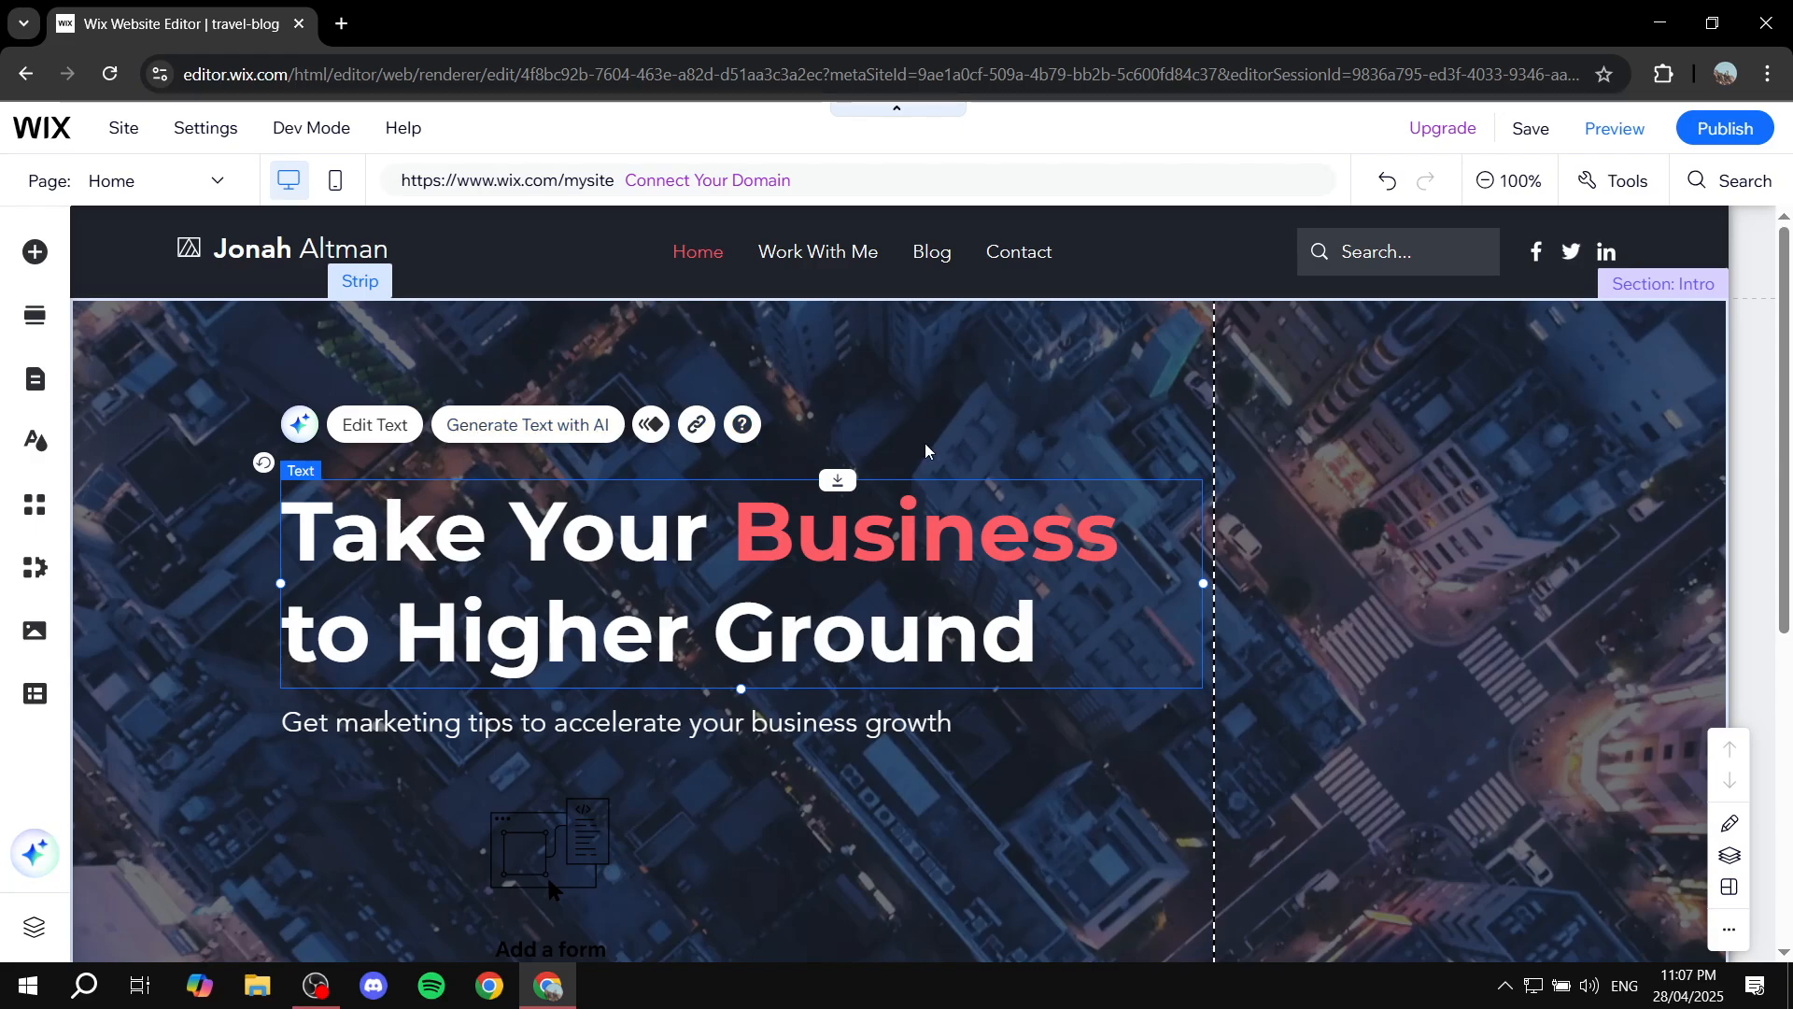
{"action": "left_click", "coordinate": [369, 428]}
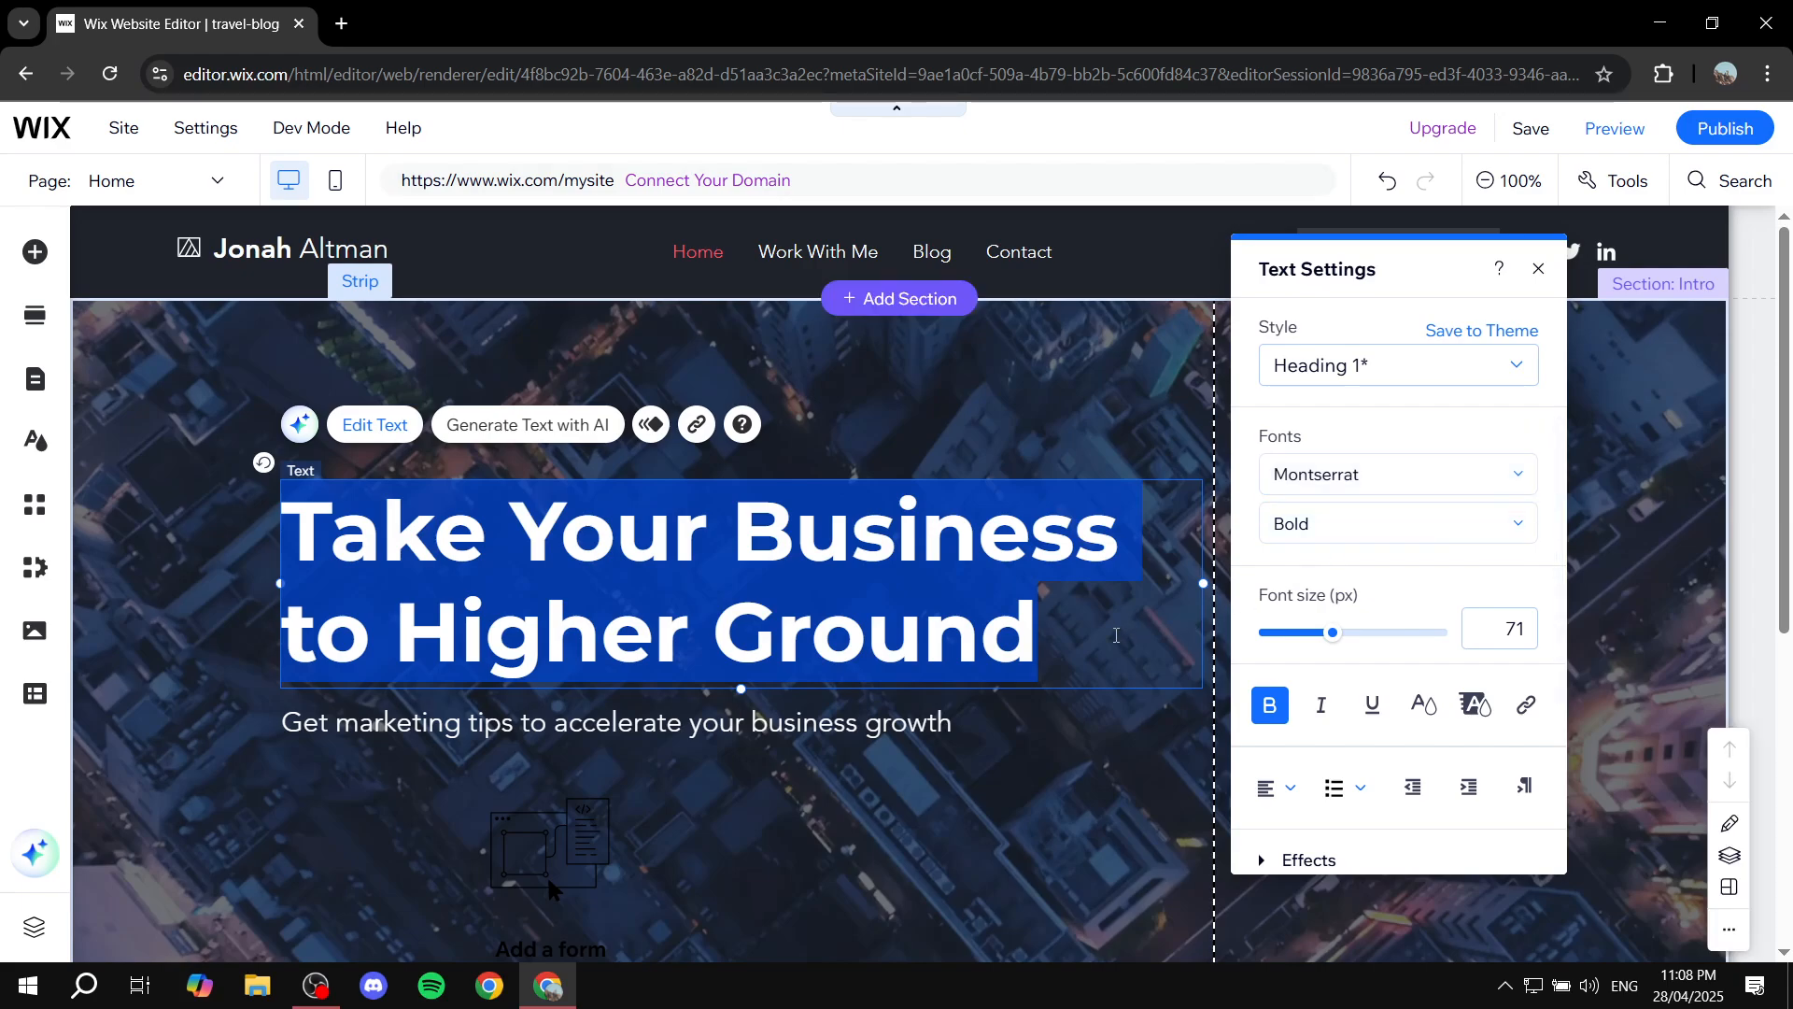
{"action": "left_click", "coordinate": [1116, 635]}
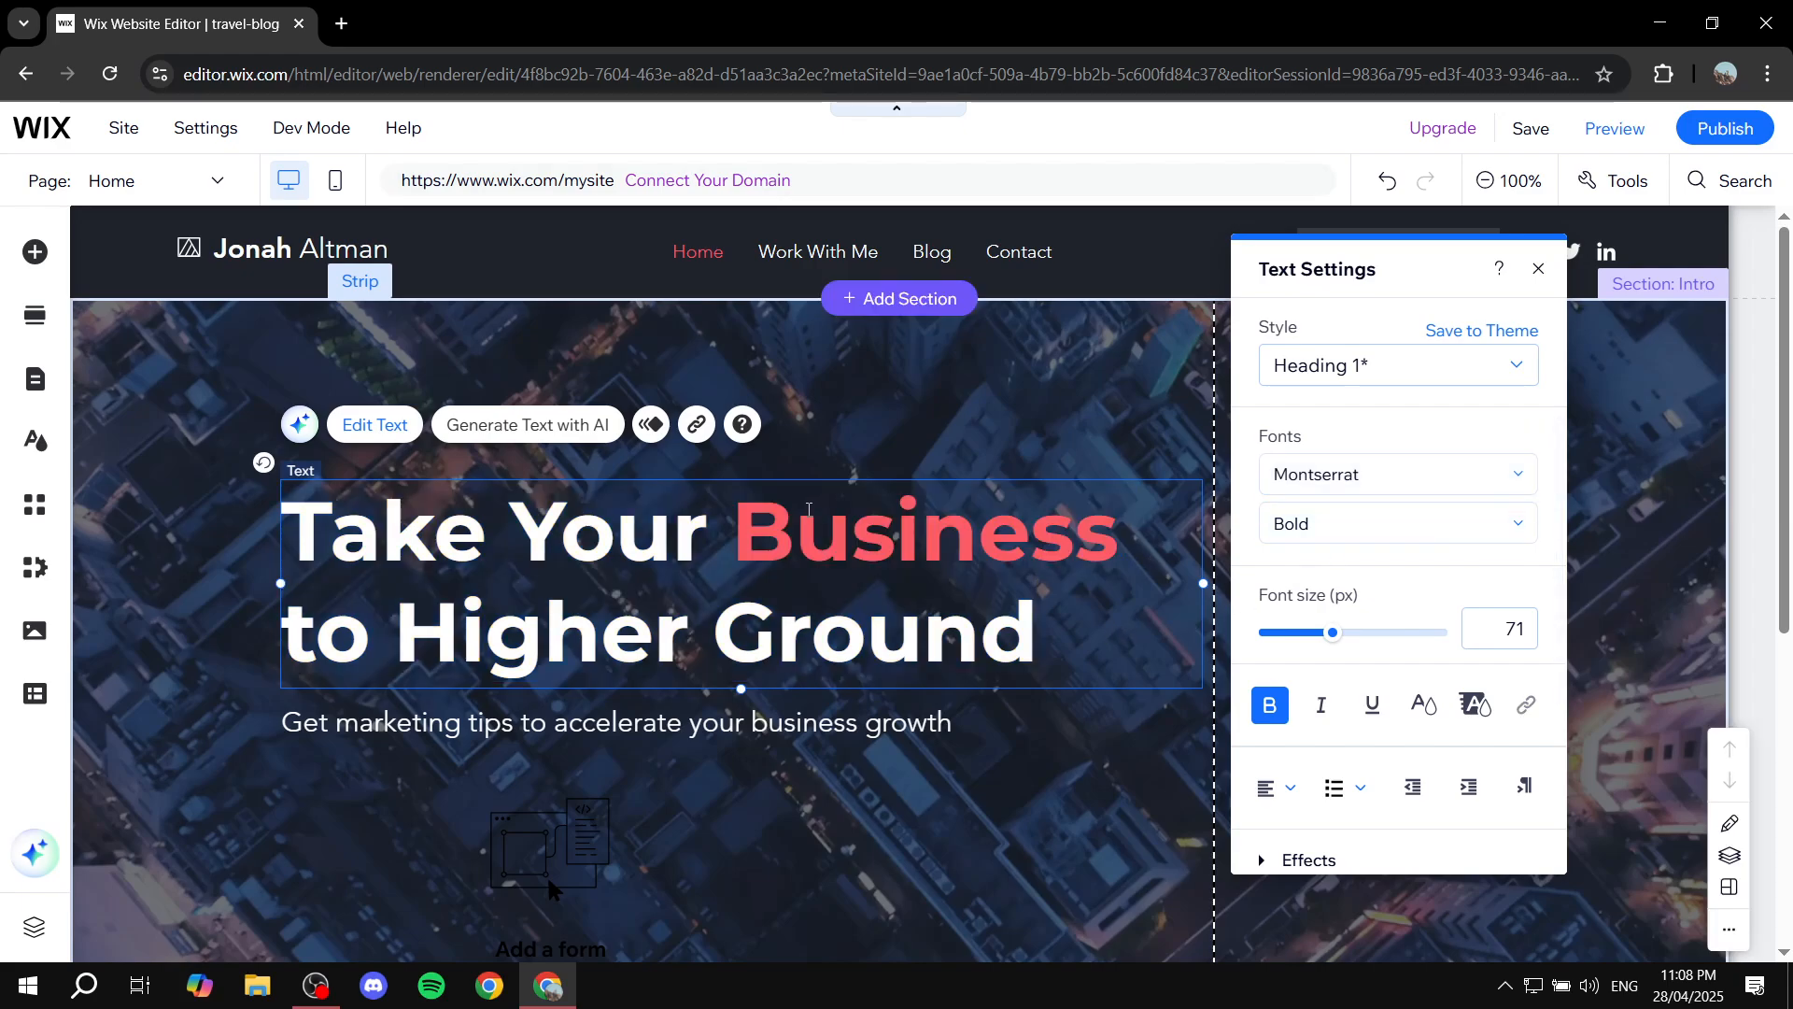
{"action": "left_click_drag", "start_coordinate": [734, 534], "coordinate": [1134, 553]}
{"action": "left_click", "coordinate": [1102, 637]}
{"action": "left_click_drag", "start_coordinate": [1074, 653], "coordinate": [734, 648]}
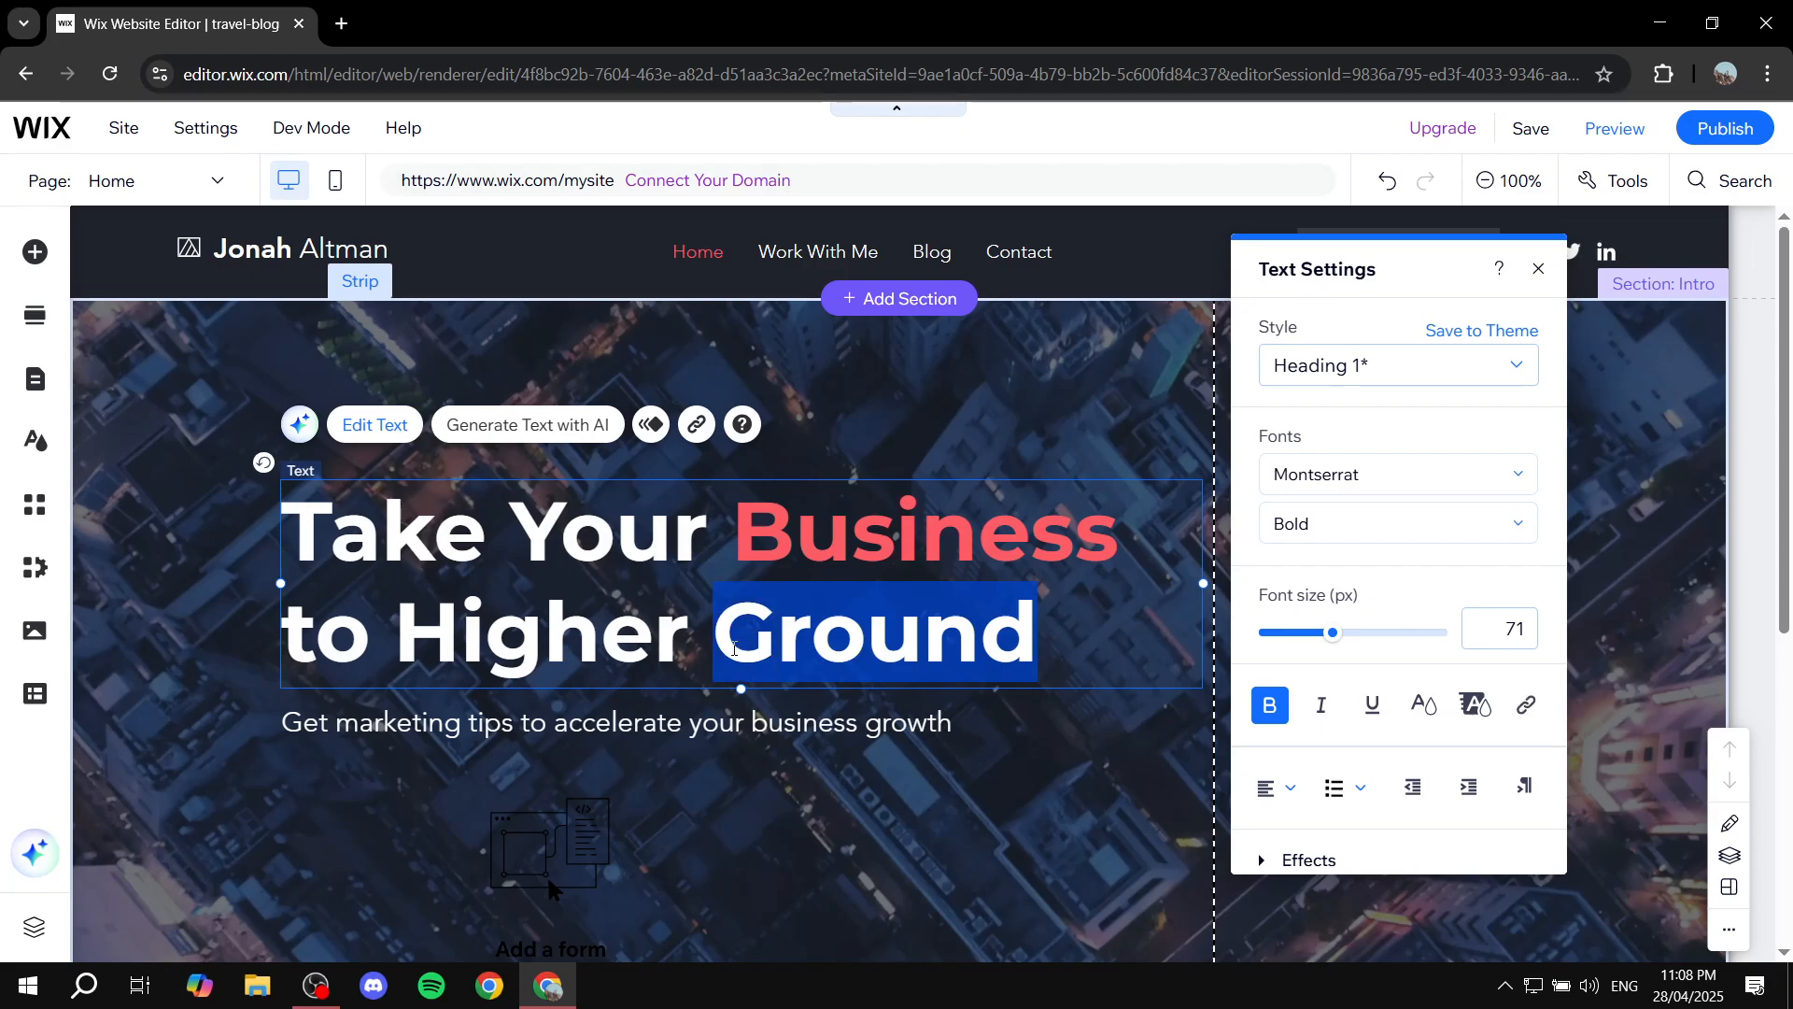
{"action": "left_click", "coordinate": [1423, 705]}
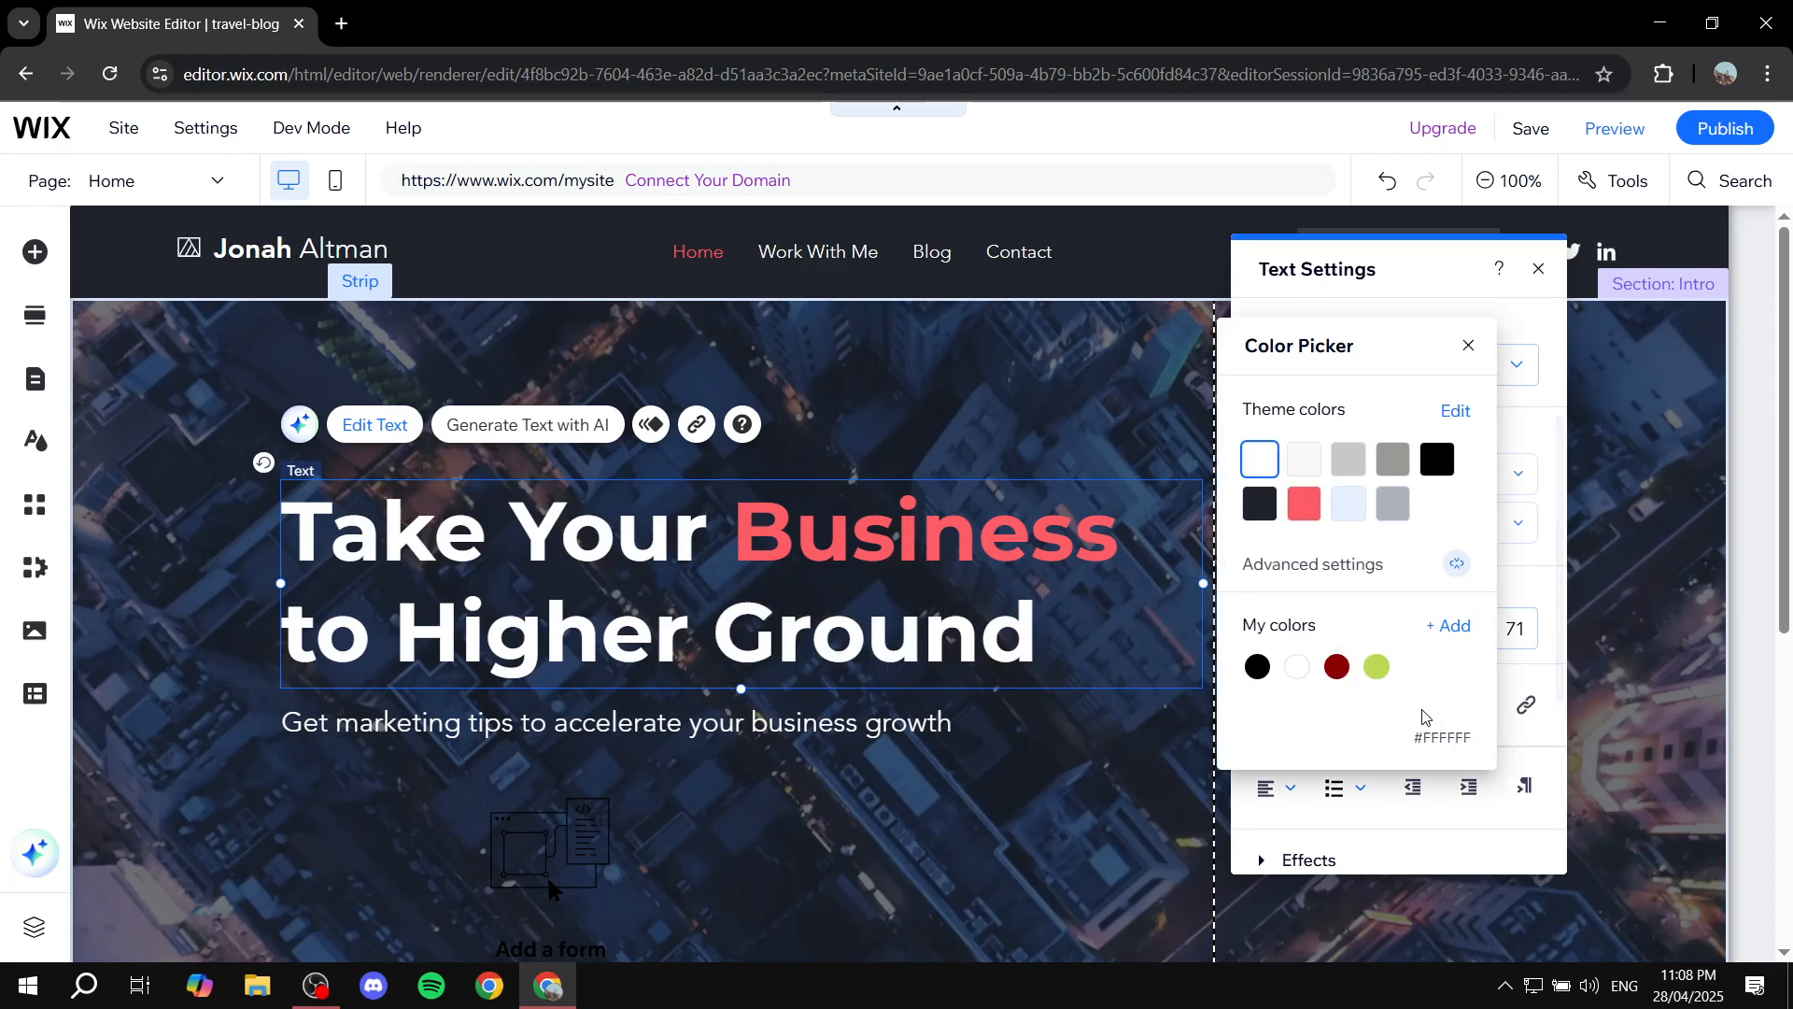
{"action": "left_click", "coordinate": [1304, 503]}
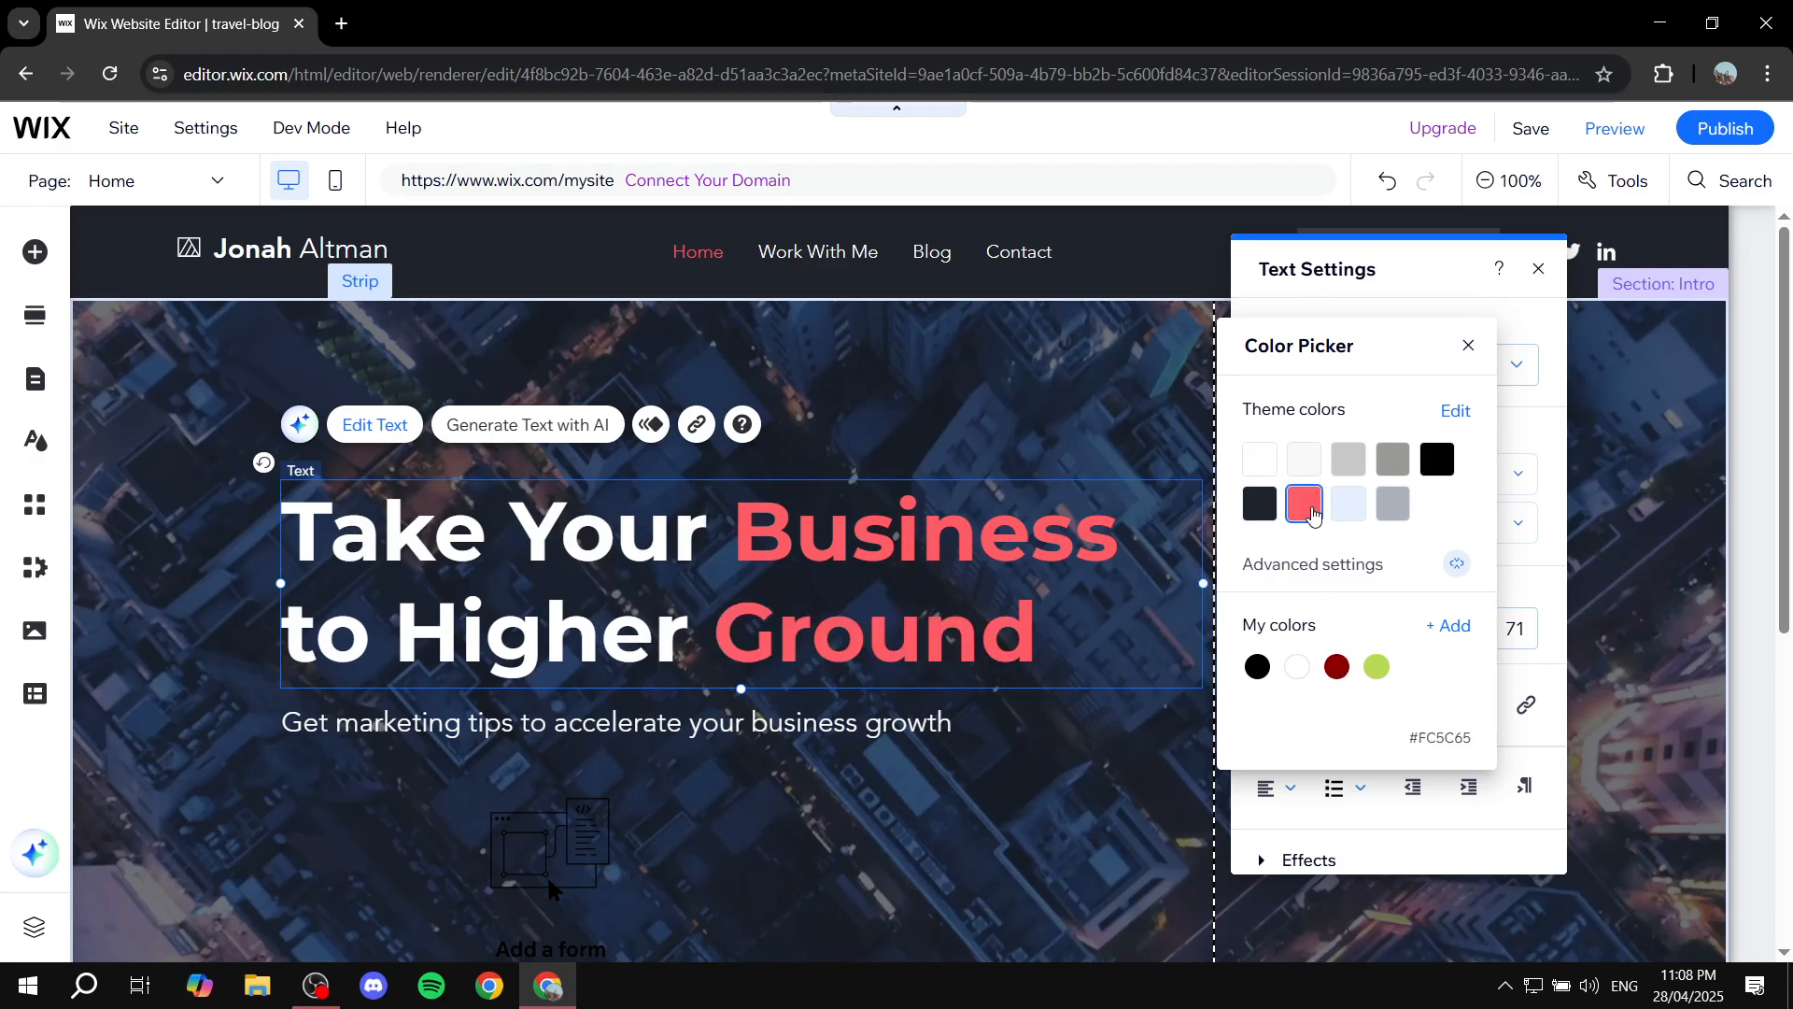
{"action": "left_click", "coordinate": [1537, 270]}
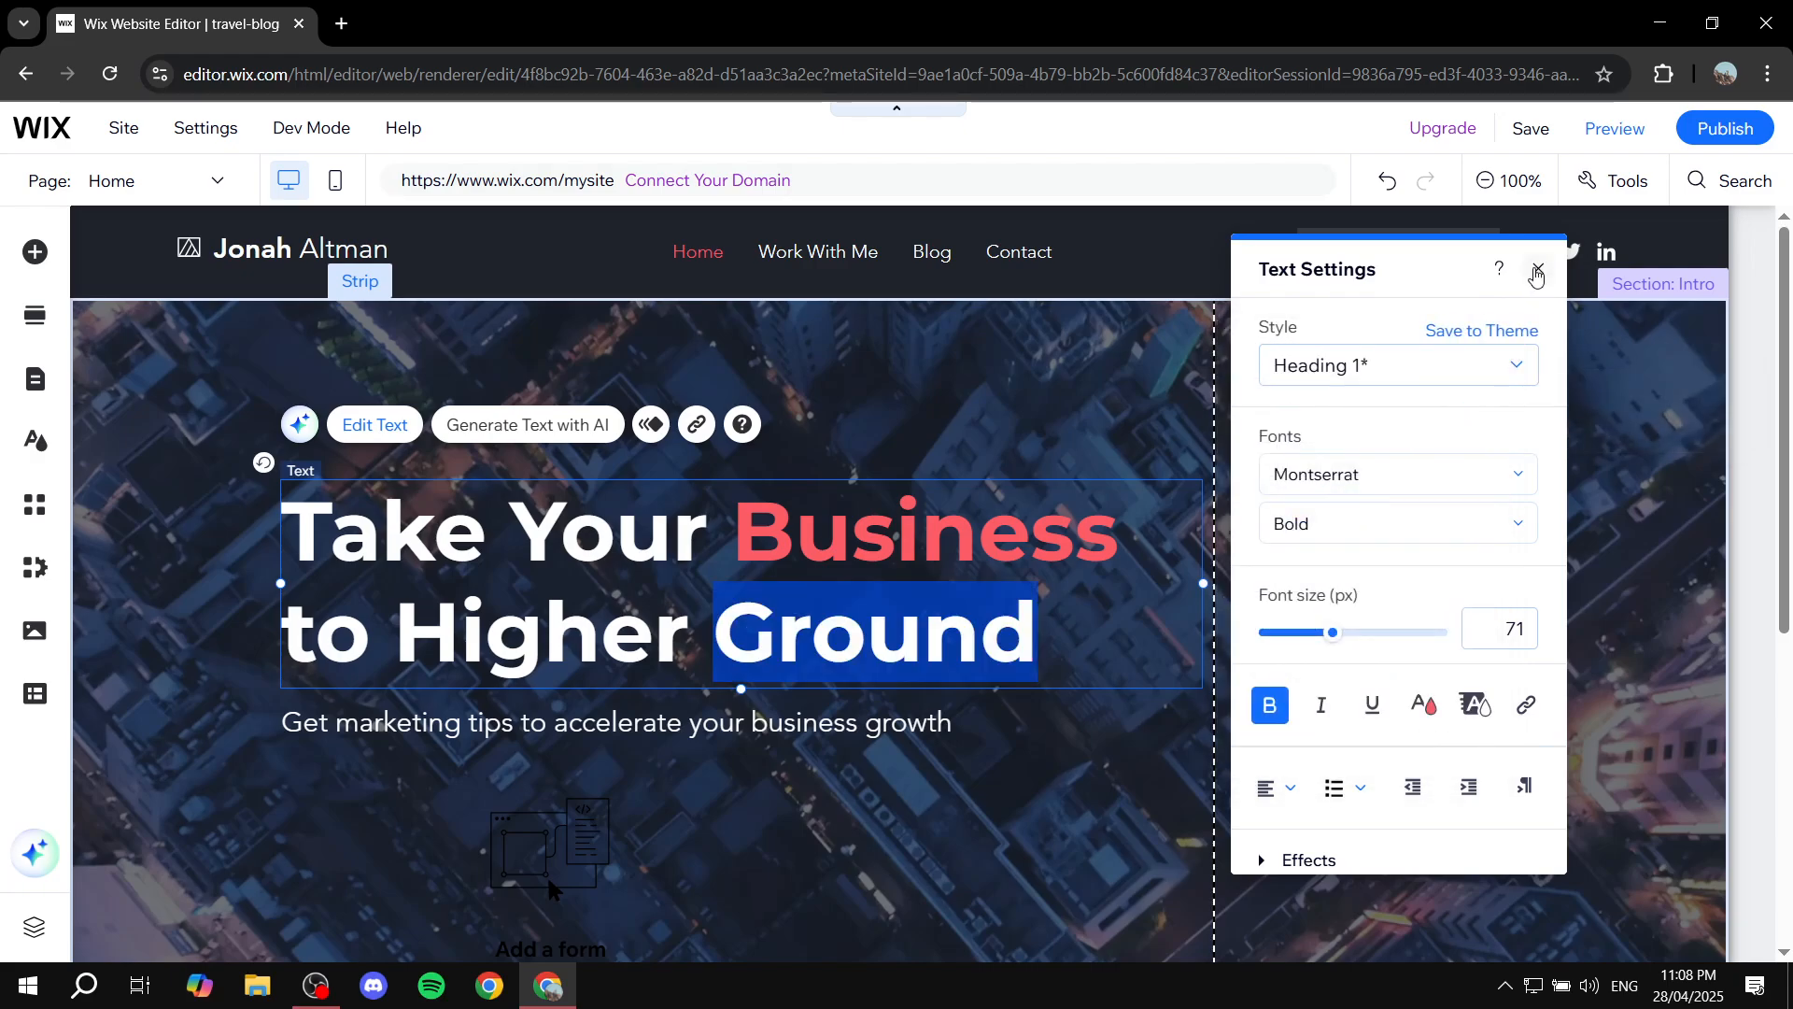
{"action": "left_click", "coordinate": [1539, 271]}
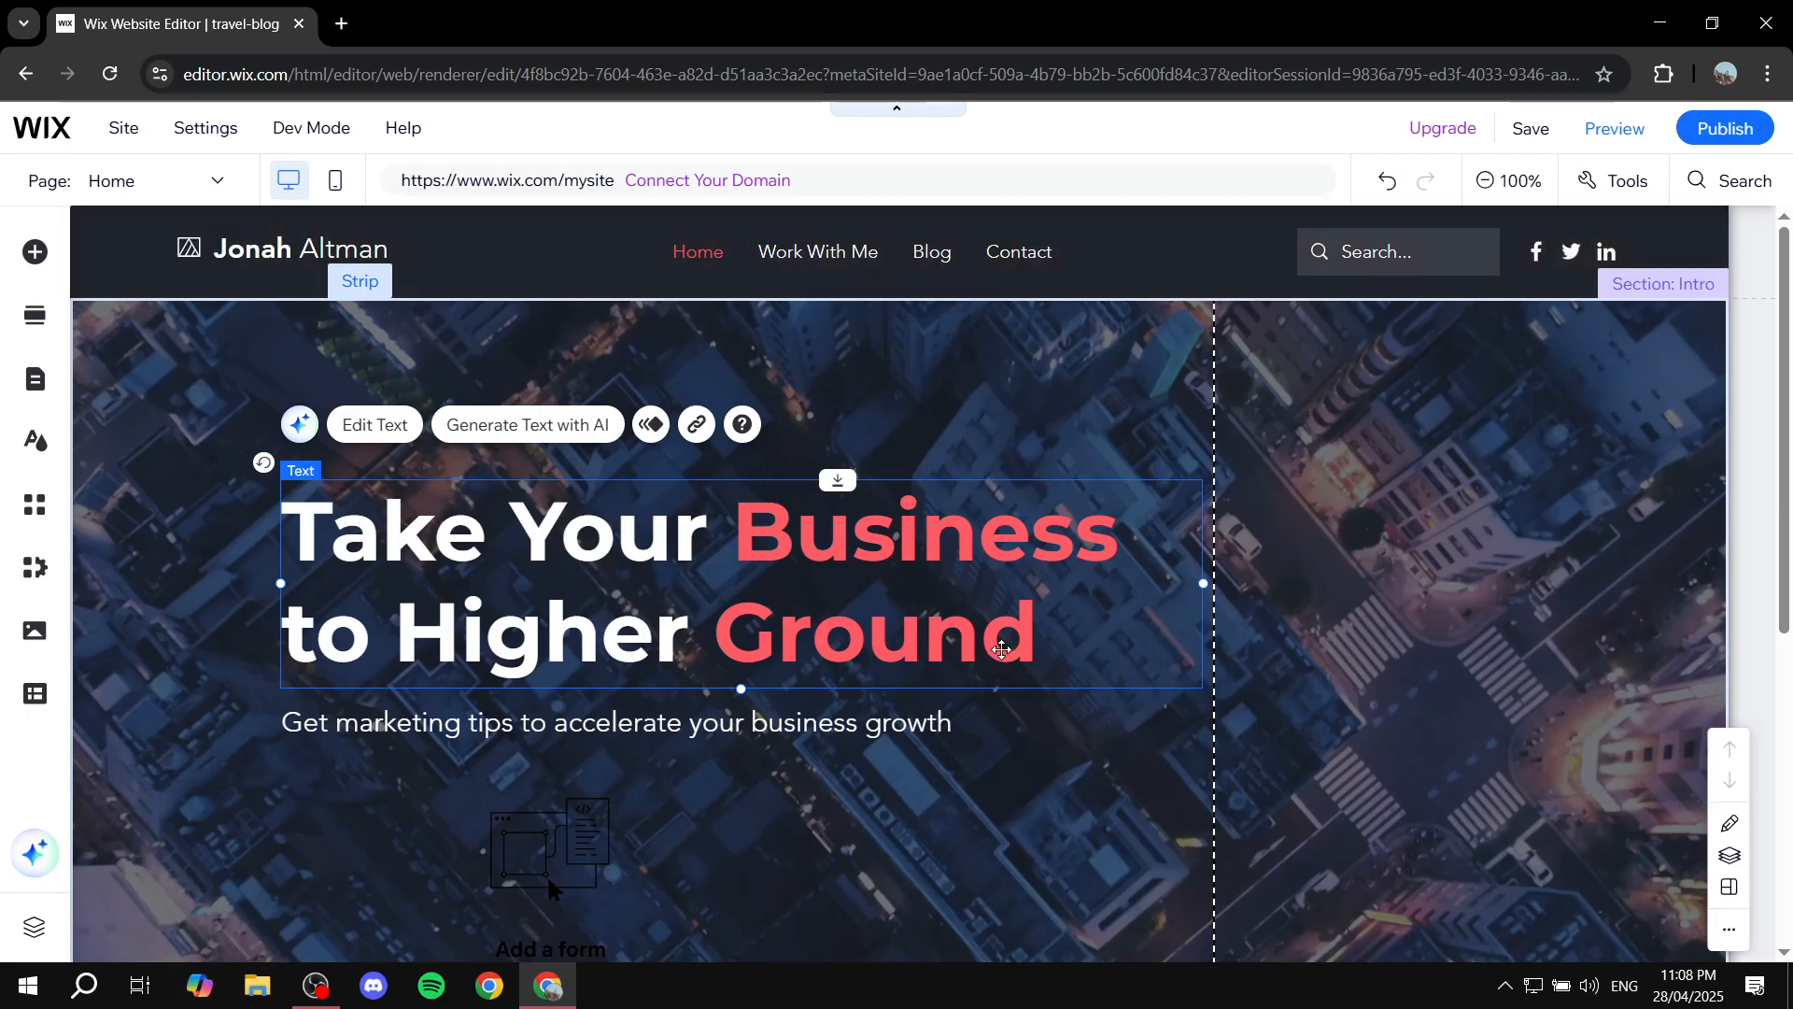
Step: Inspect the form placeholder below the intro tagline, then deselect it
{"action": "left_click", "coordinate": [1074, 812]}
{"action": "scroll", "coordinate": [1074, 811], "scroll_direction": "down", "scroll_amount": 1}
{"action": "left_click", "coordinate": [572, 783]}
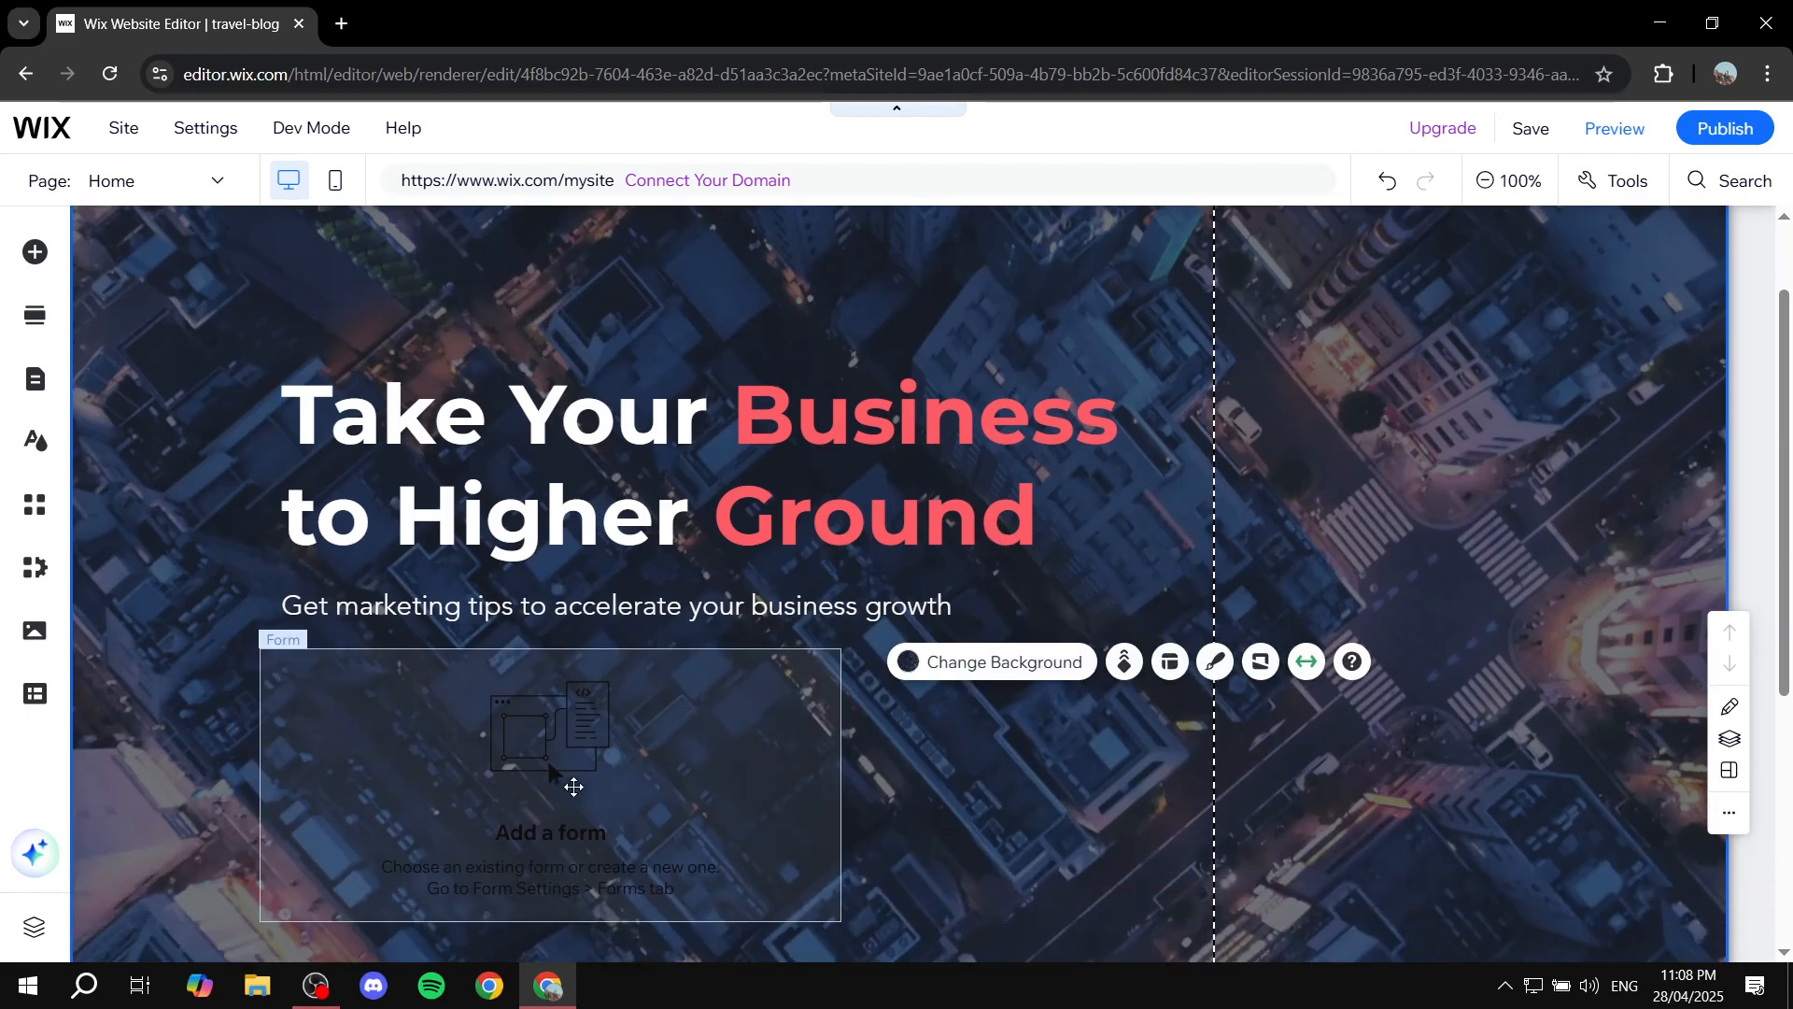
{"action": "left_click", "coordinate": [561, 750]}
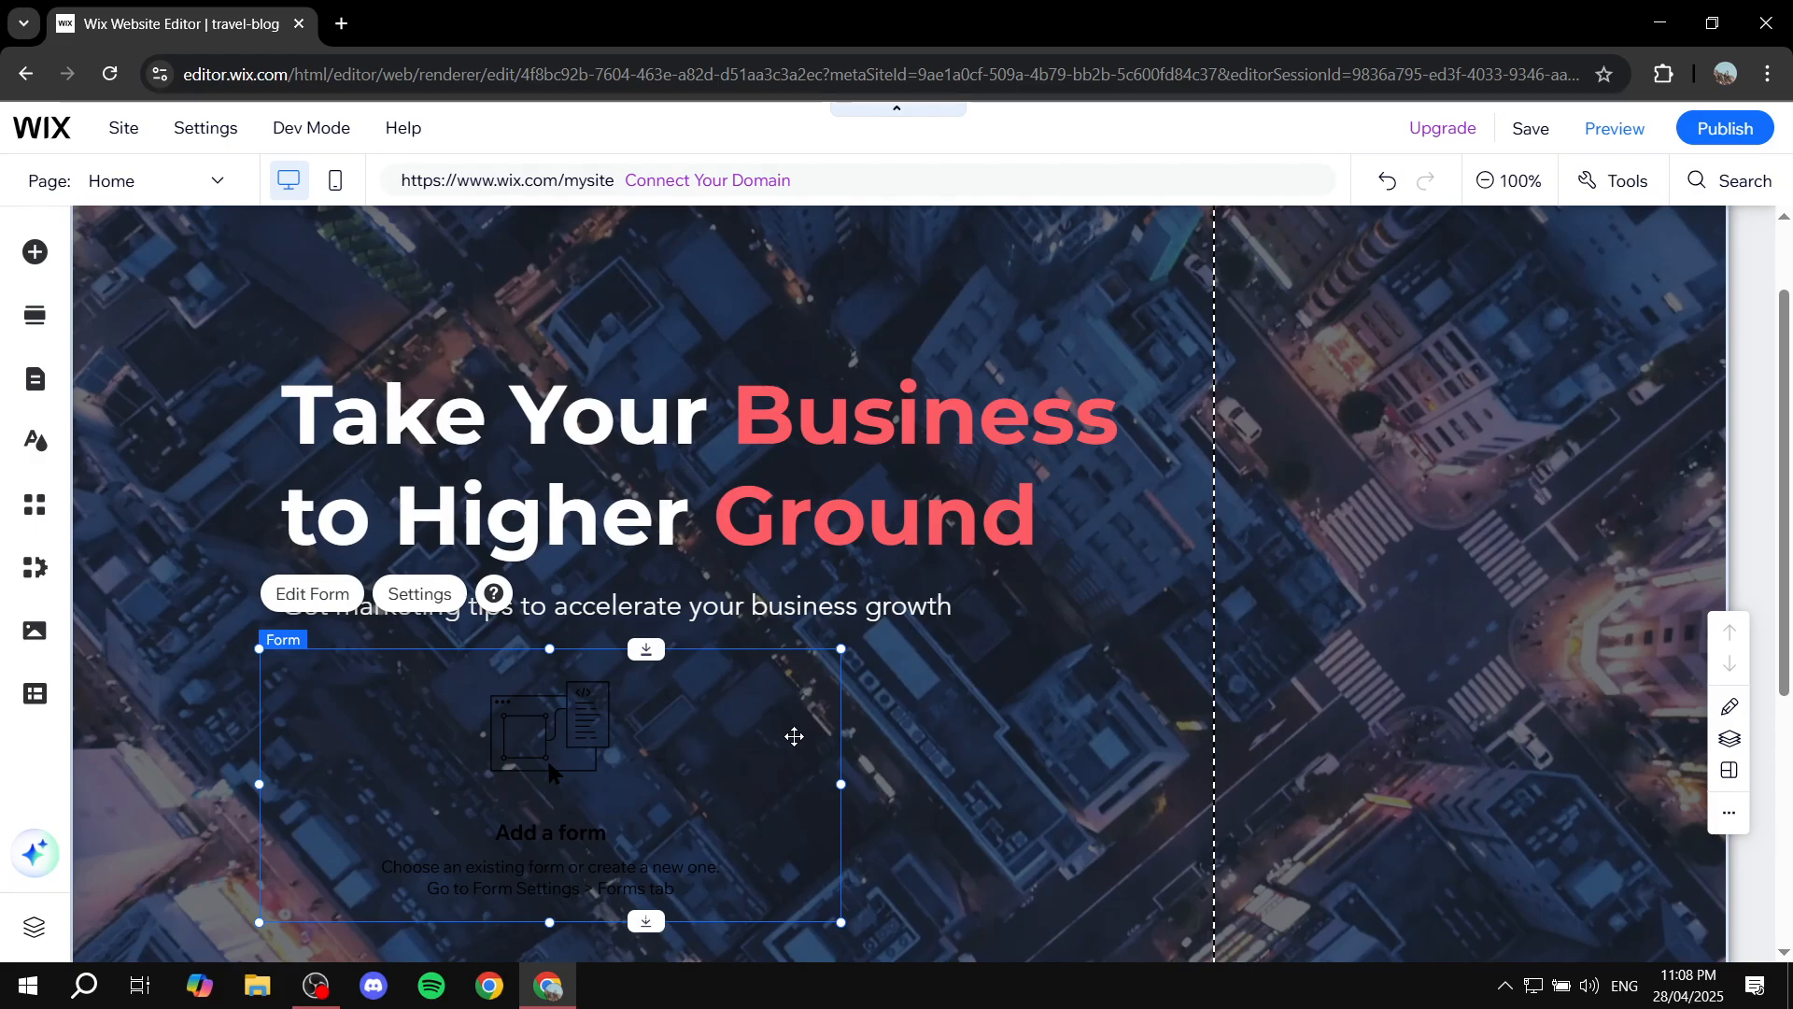
{"action": "left_click", "coordinate": [1049, 785]}
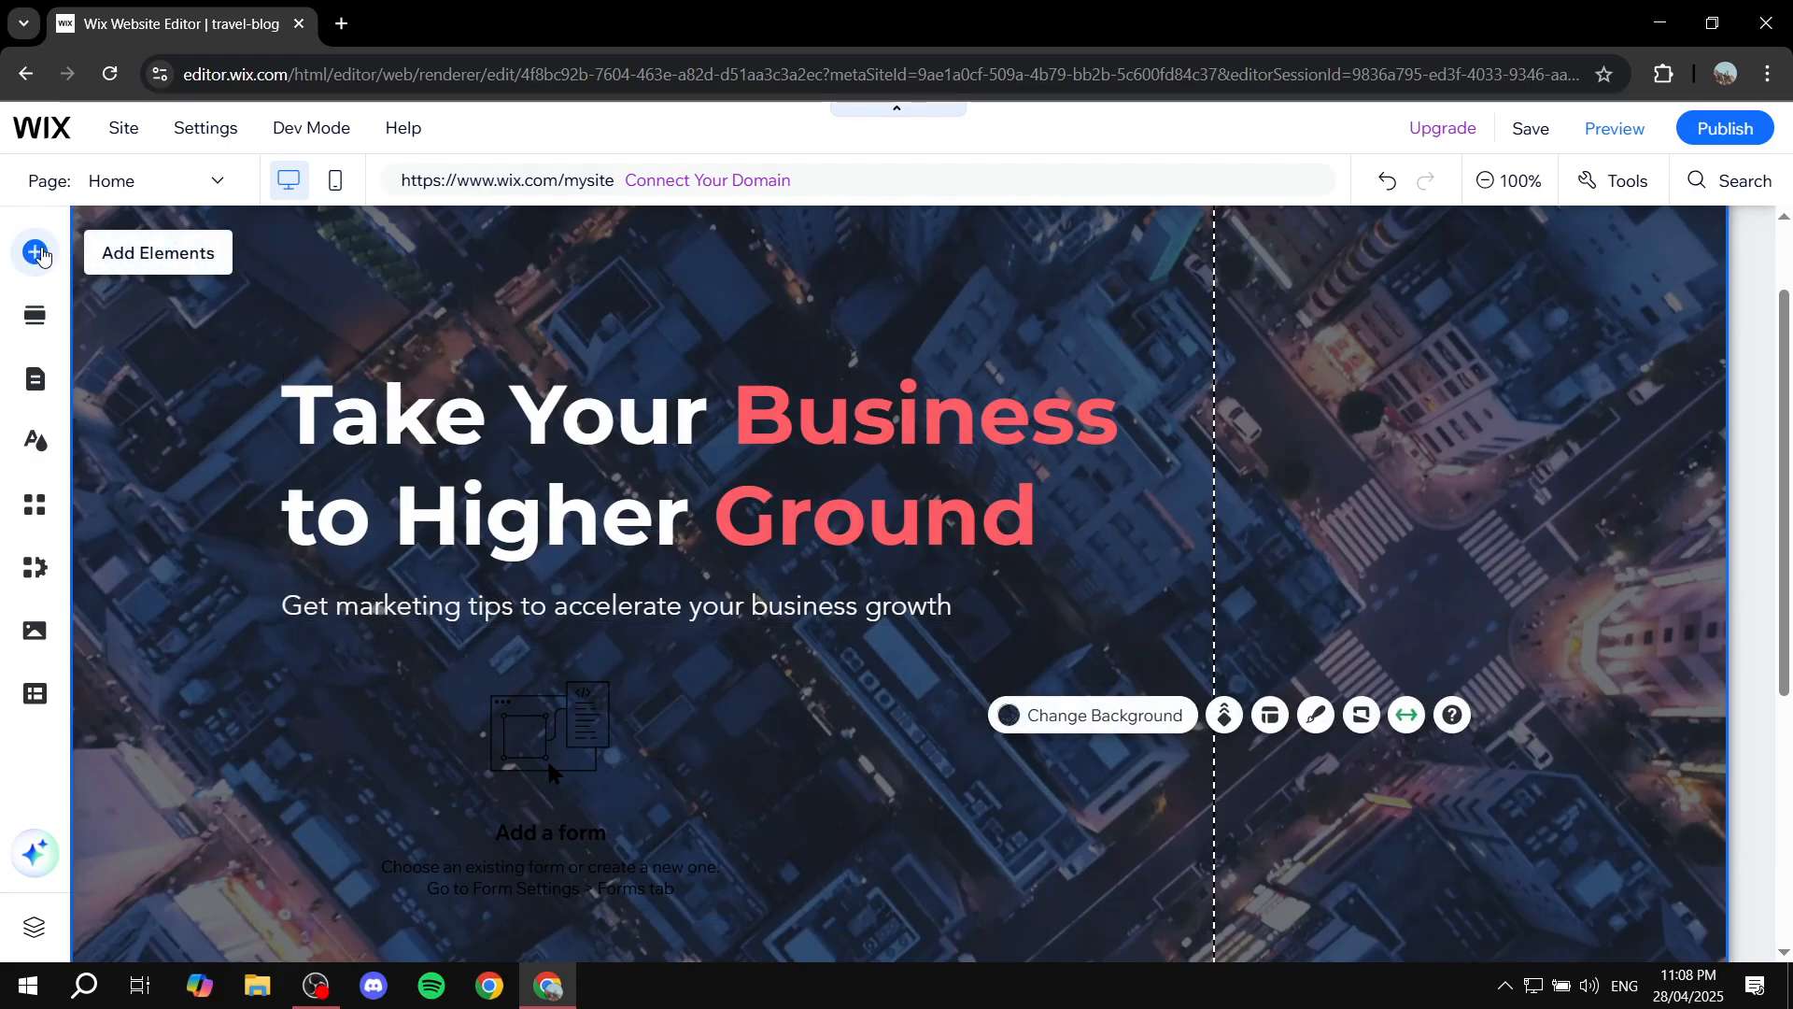
Step: Browse the elements available to add, including the Menu & Anchor and Strip categories, and close the element library
{"action": "left_click", "coordinate": [37, 252]}
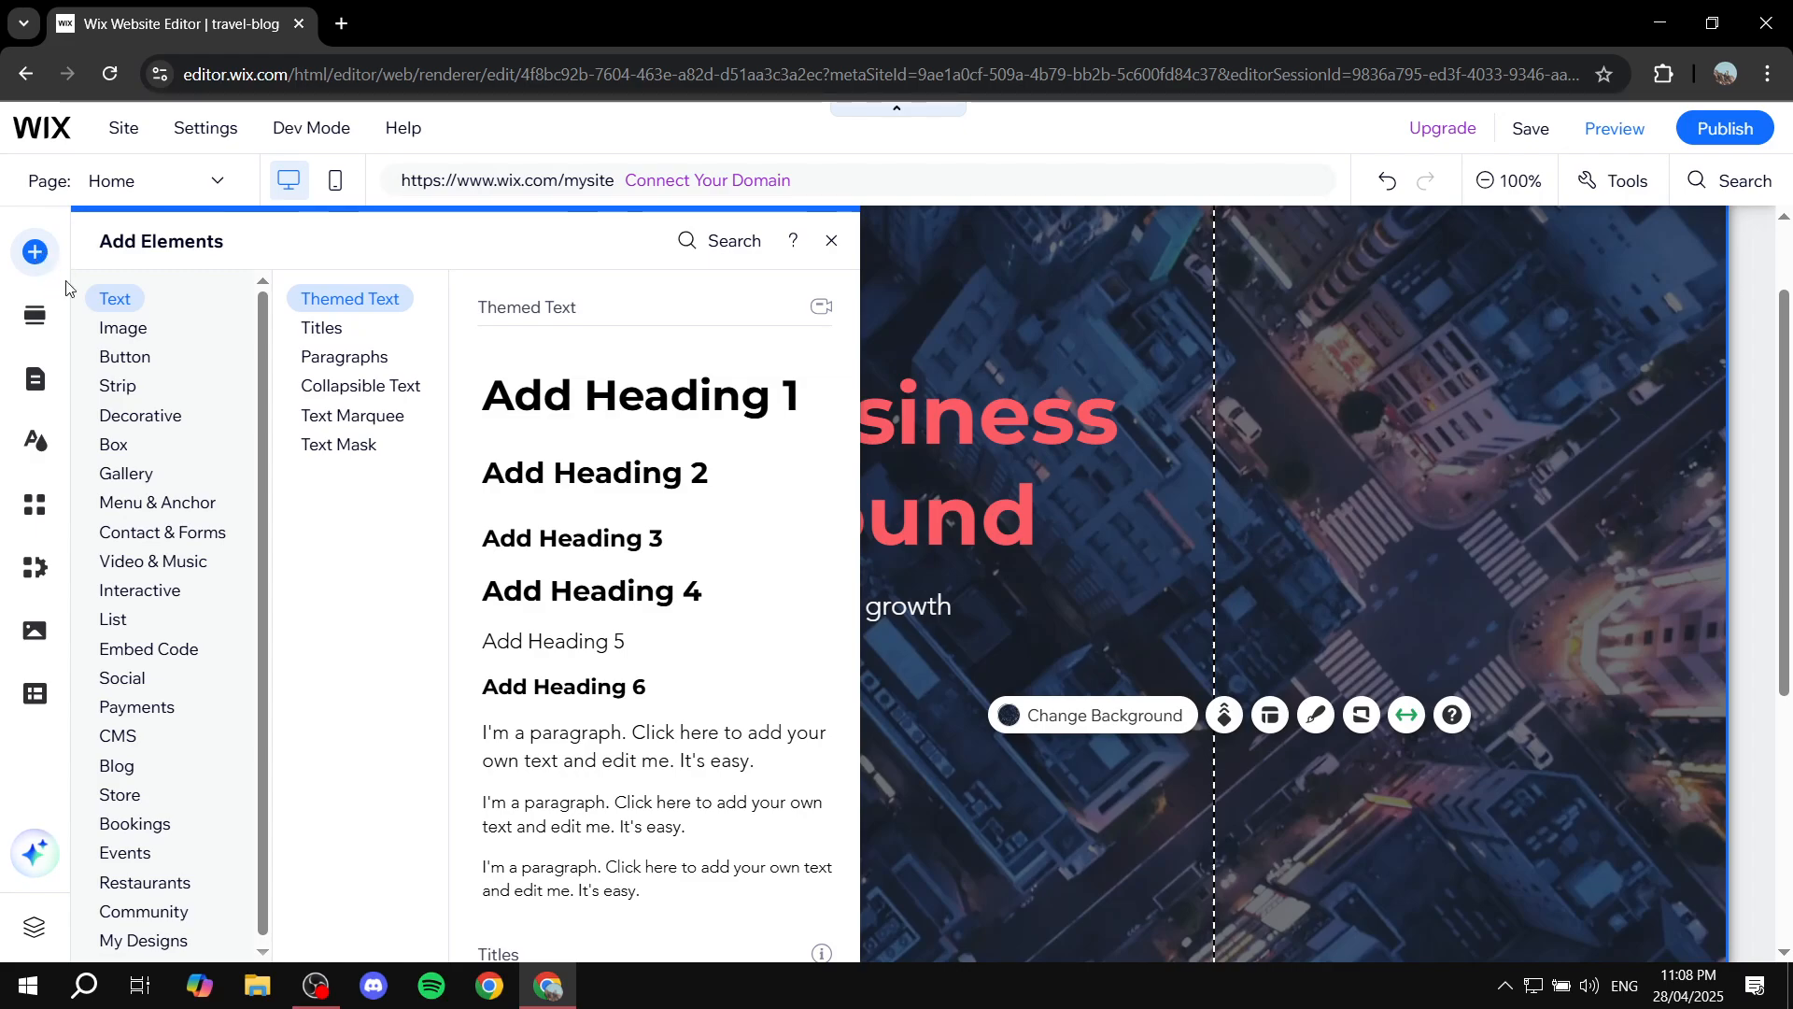
{"action": "left_click", "coordinate": [140, 502]}
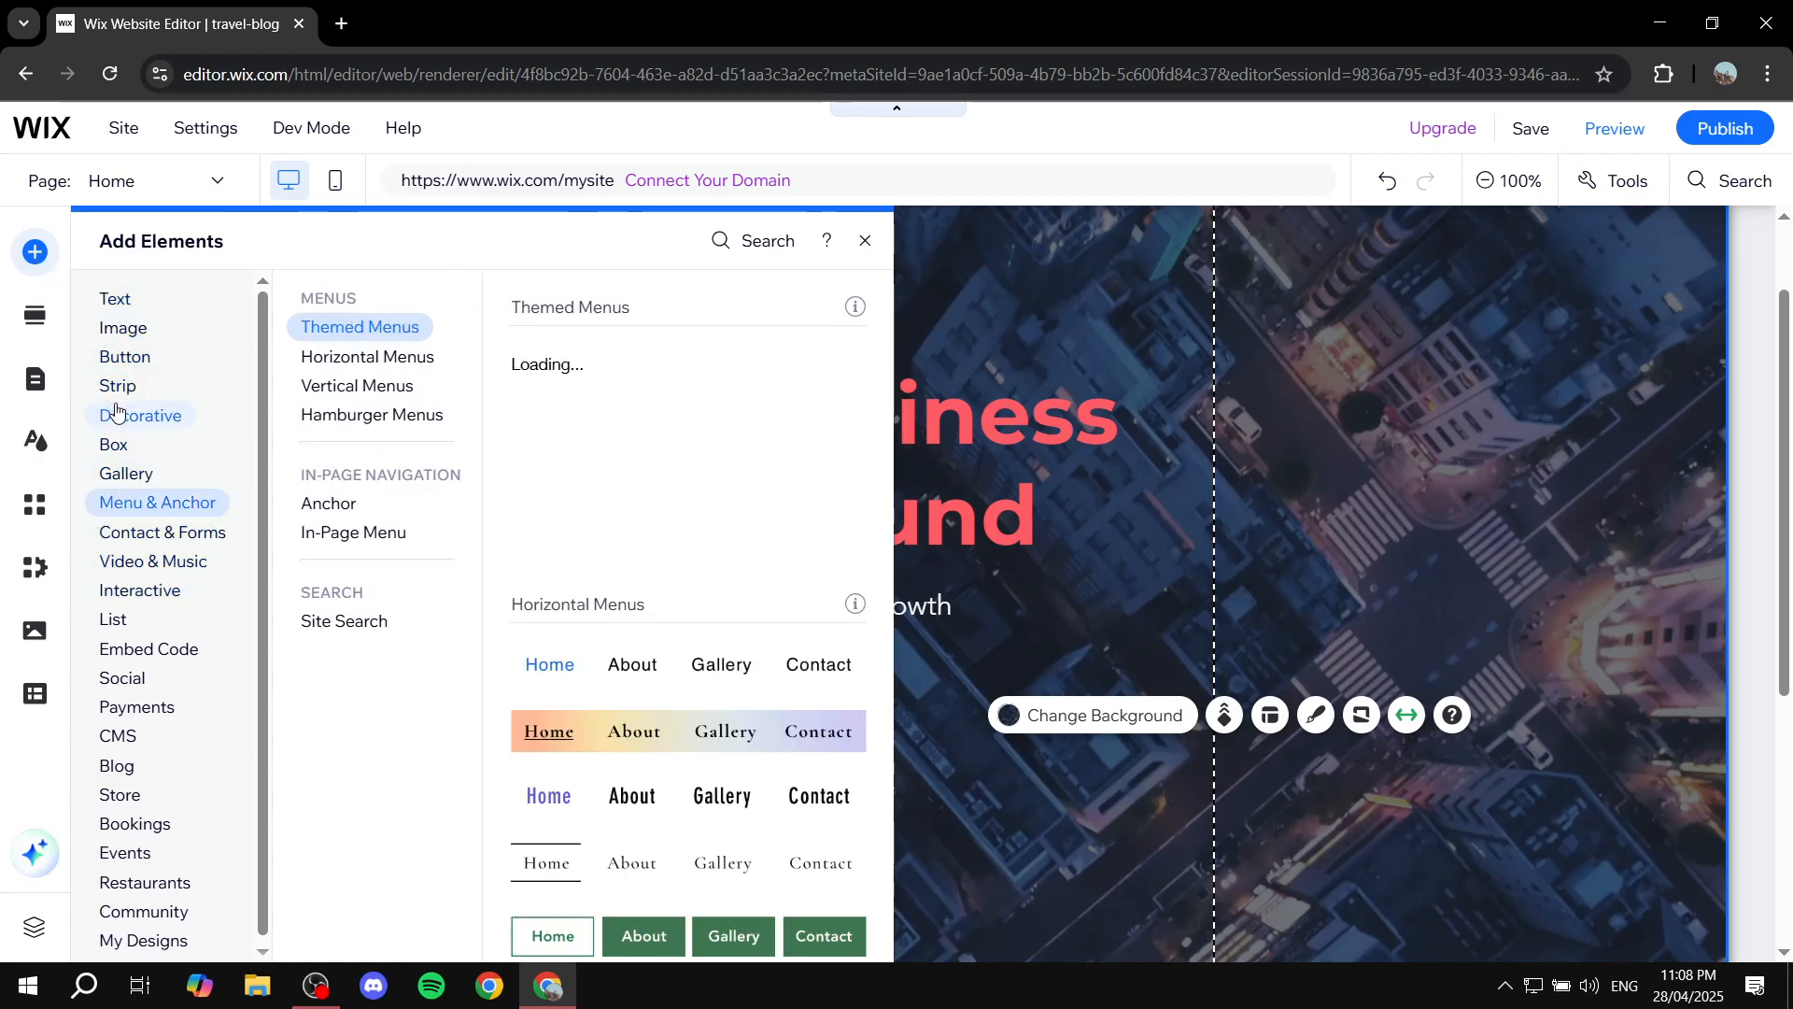
{"action": "left_click", "coordinate": [122, 397]}
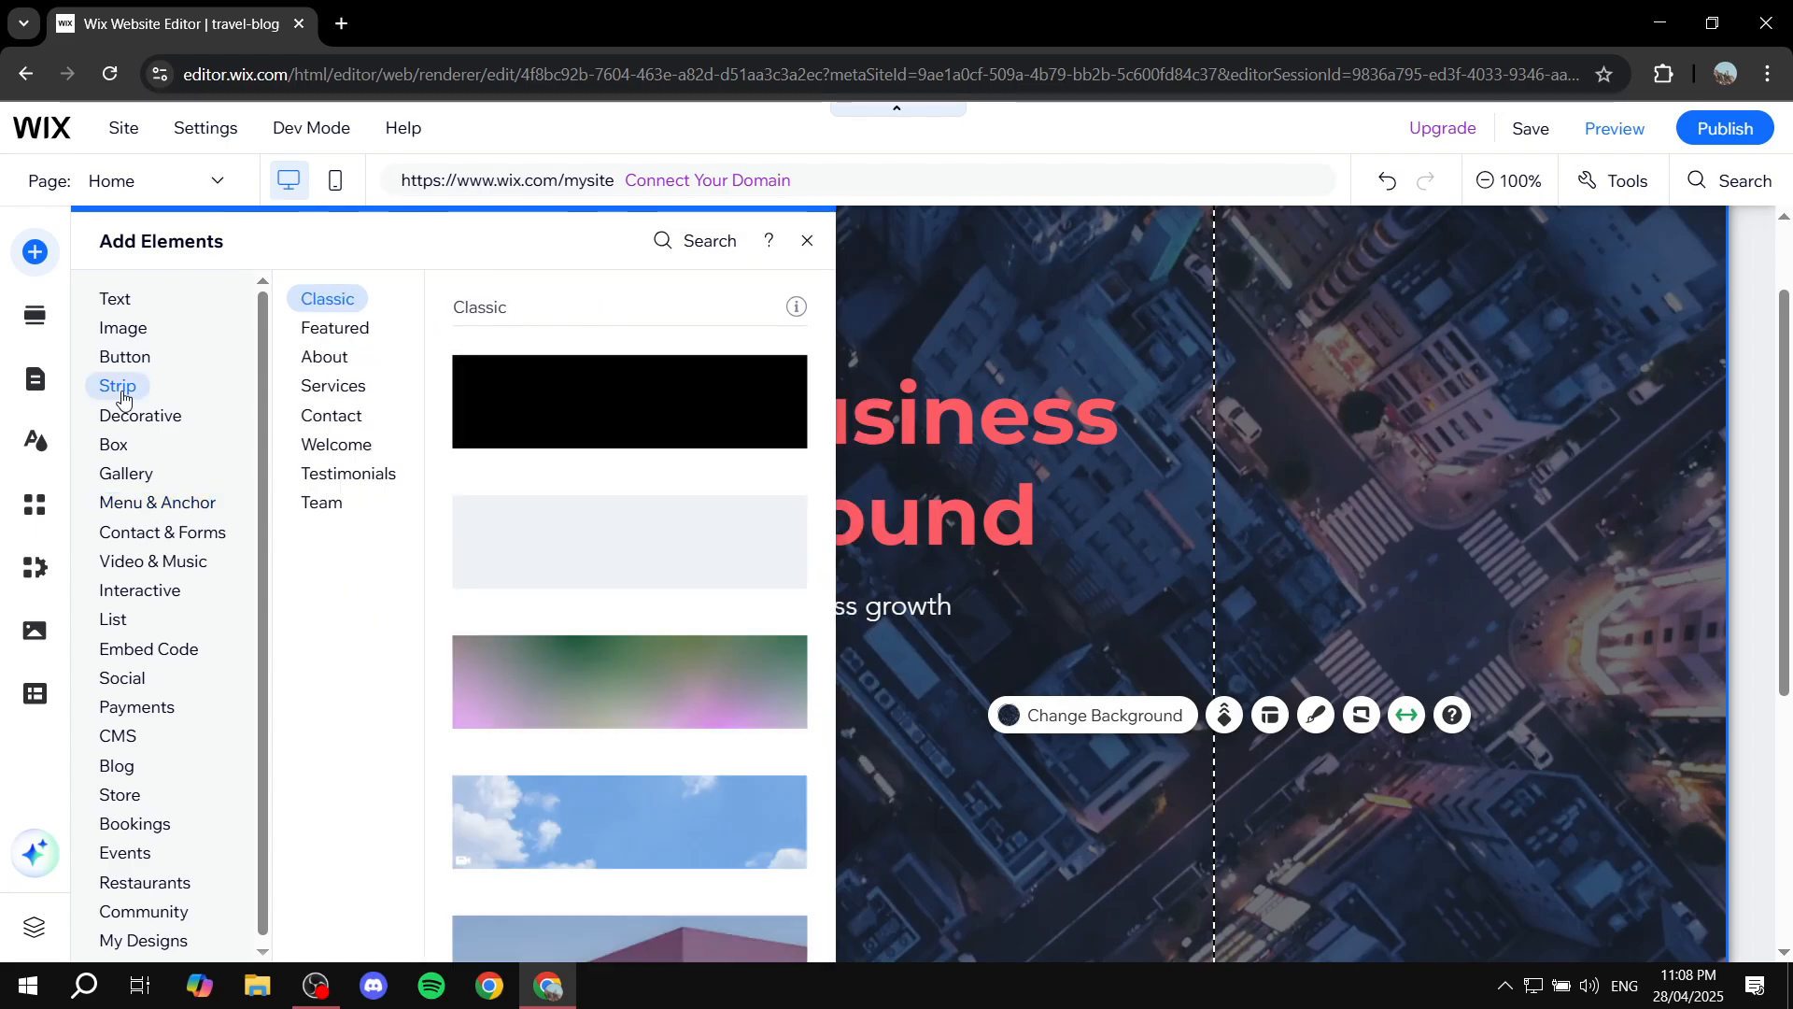
{"action": "left_click", "coordinate": [157, 501]}
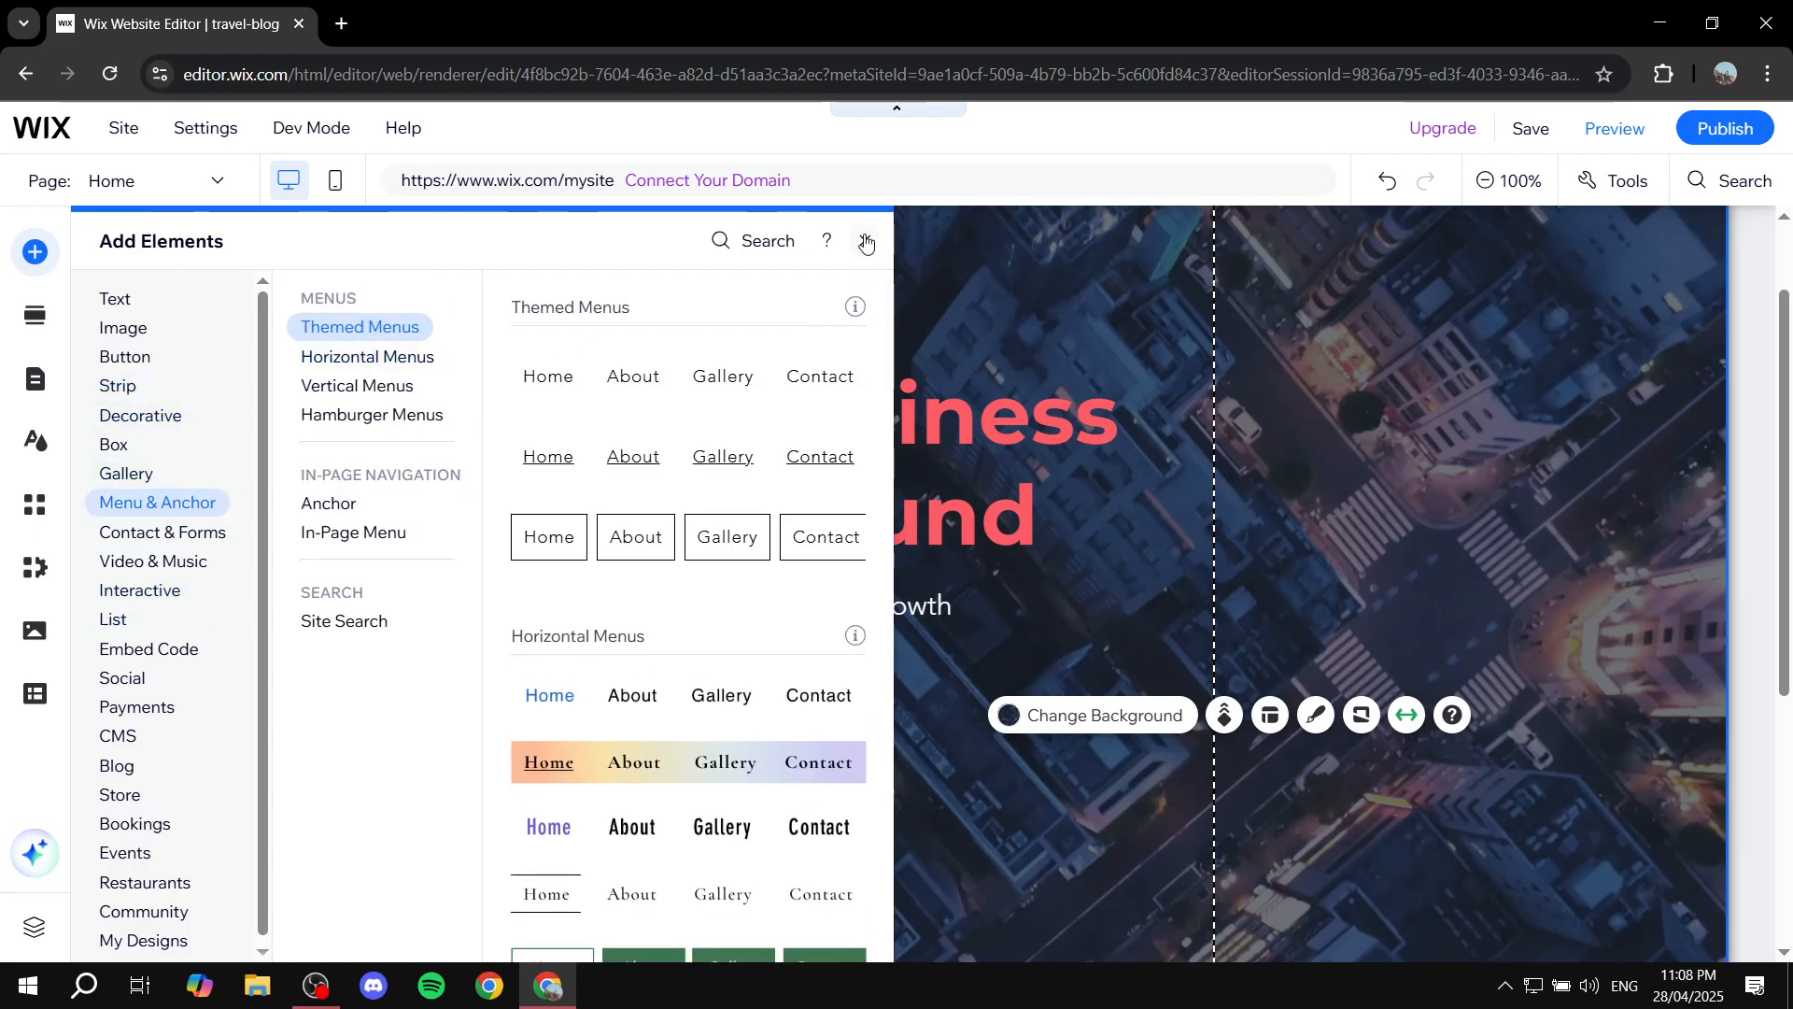
{"action": "left_click", "coordinate": [130, 415]}
{"action": "left_click", "coordinate": [119, 386]}
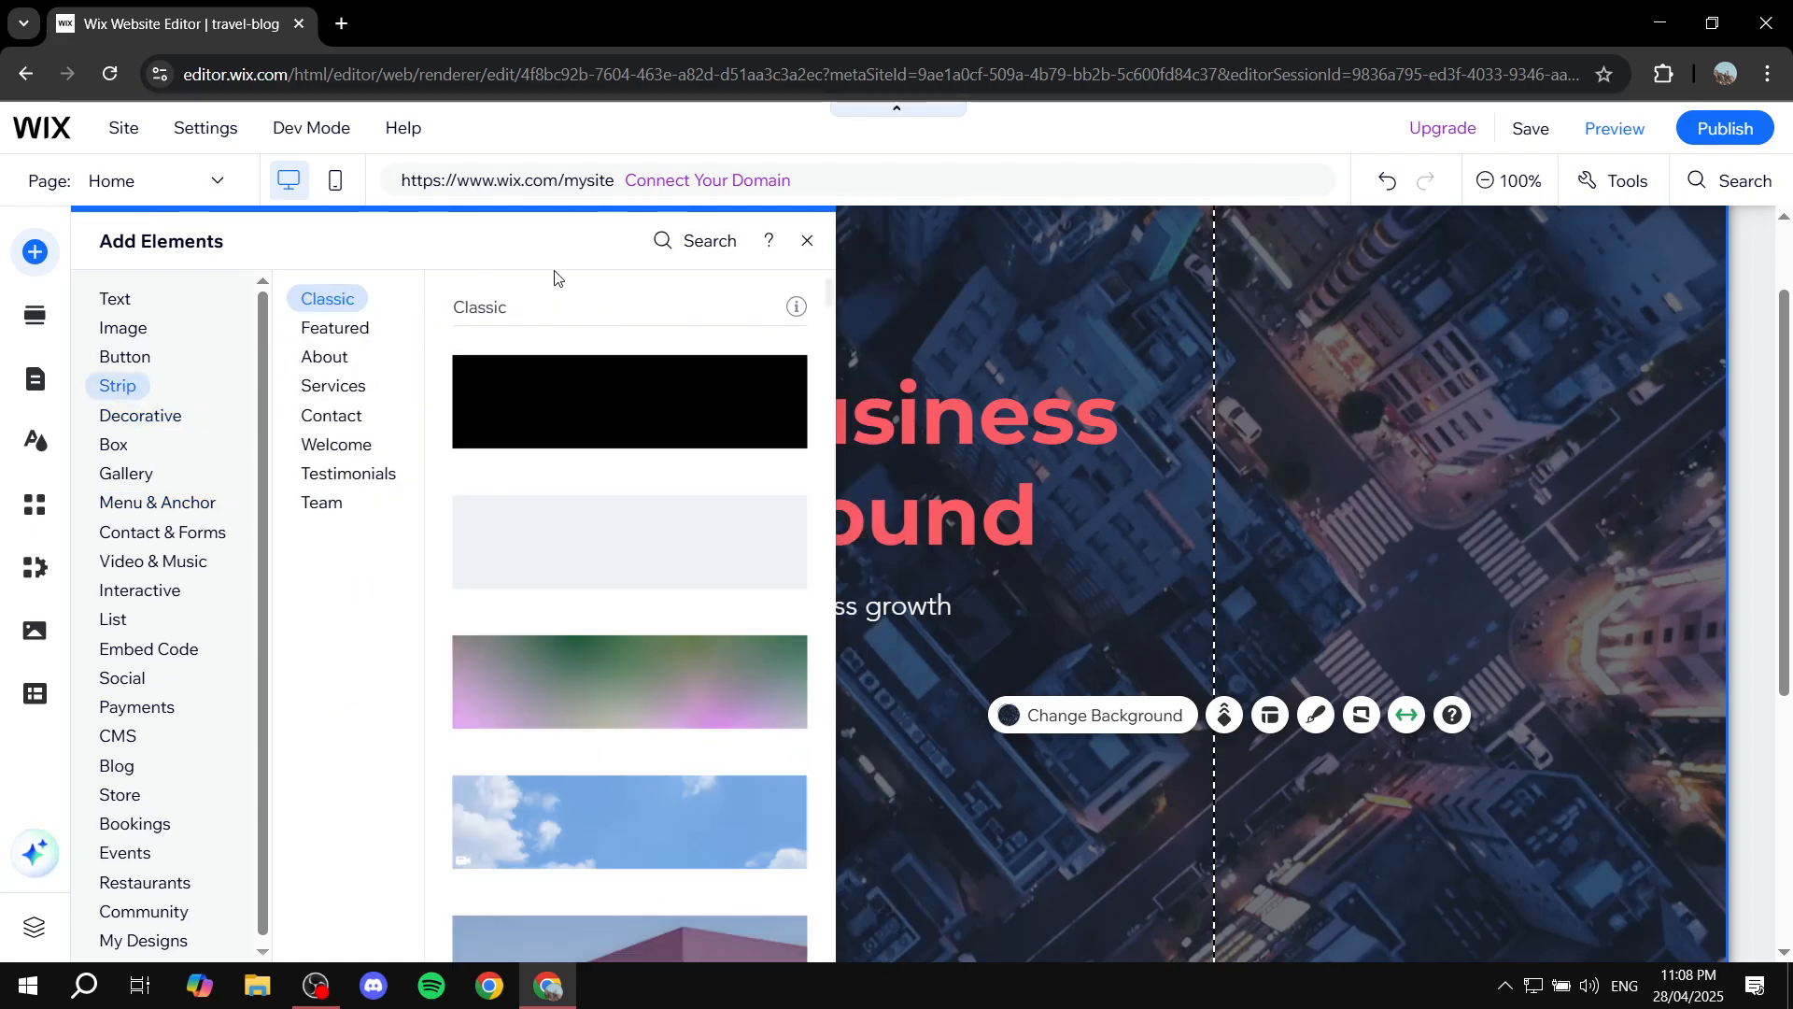
{"action": "left_click", "coordinate": [809, 241]}
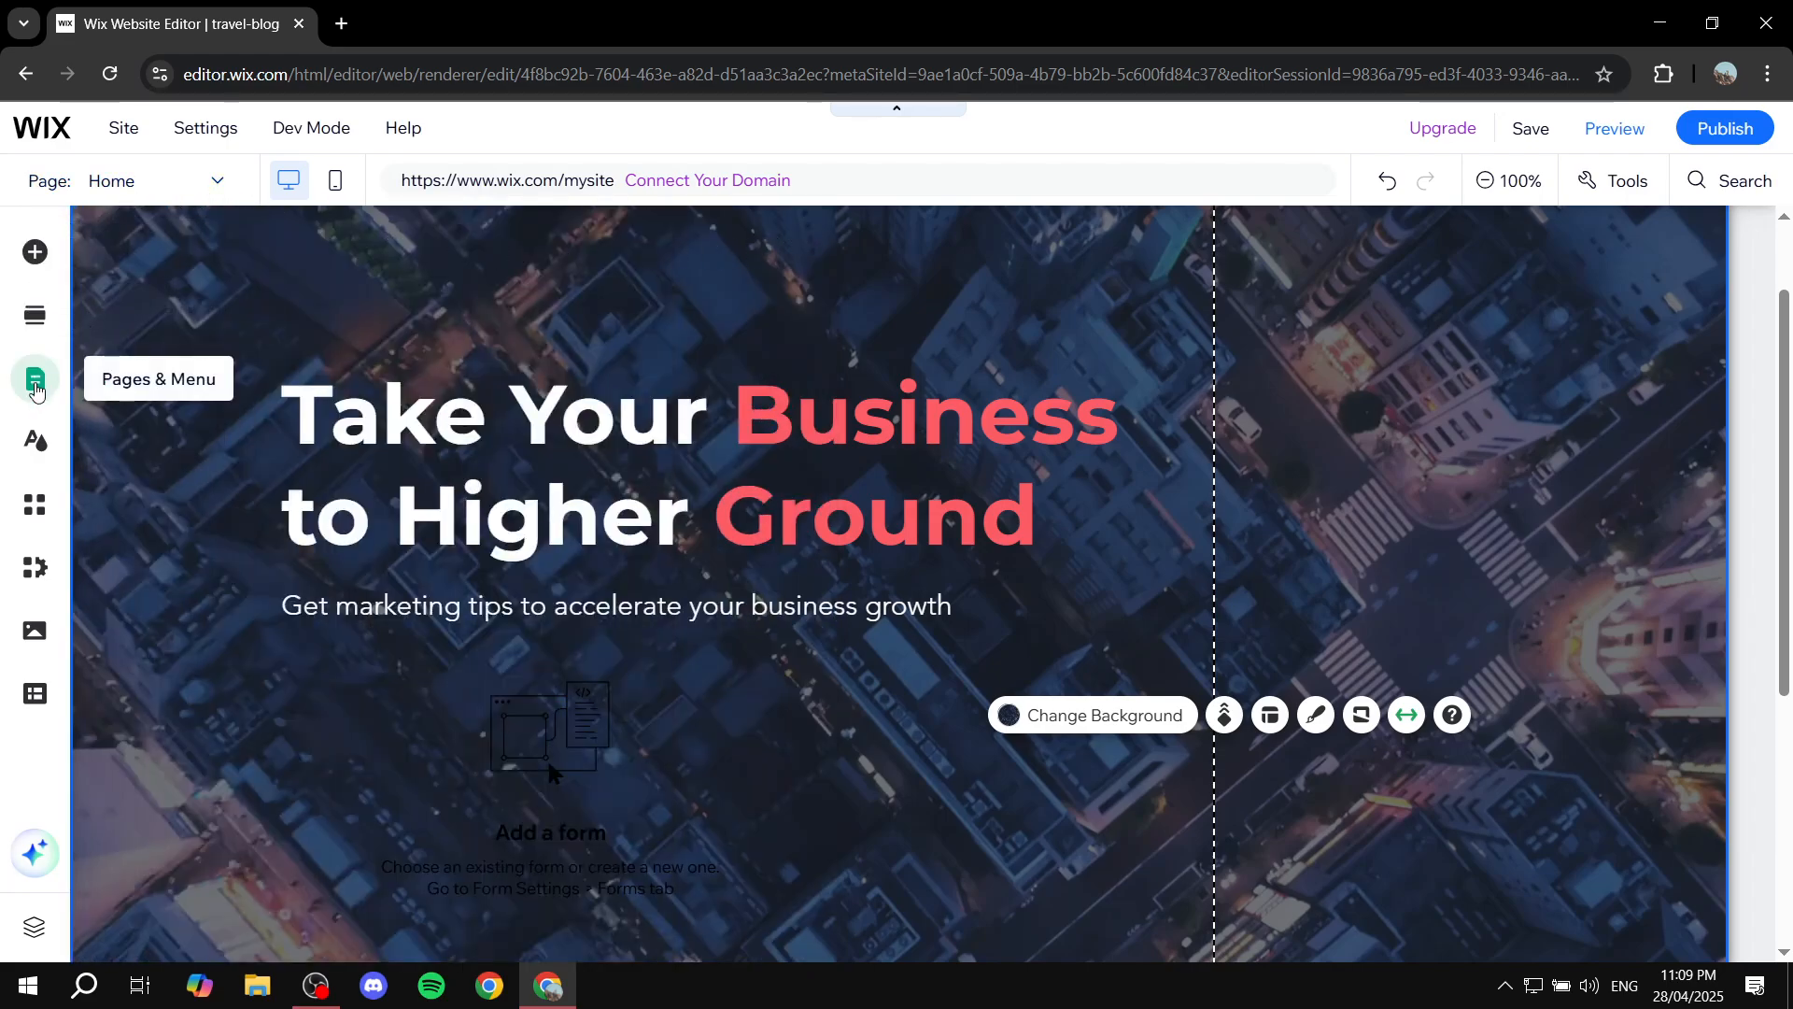
Step: Open the Blog page for editing from the site's blog pages
{"action": "left_click", "coordinate": [36, 385]}
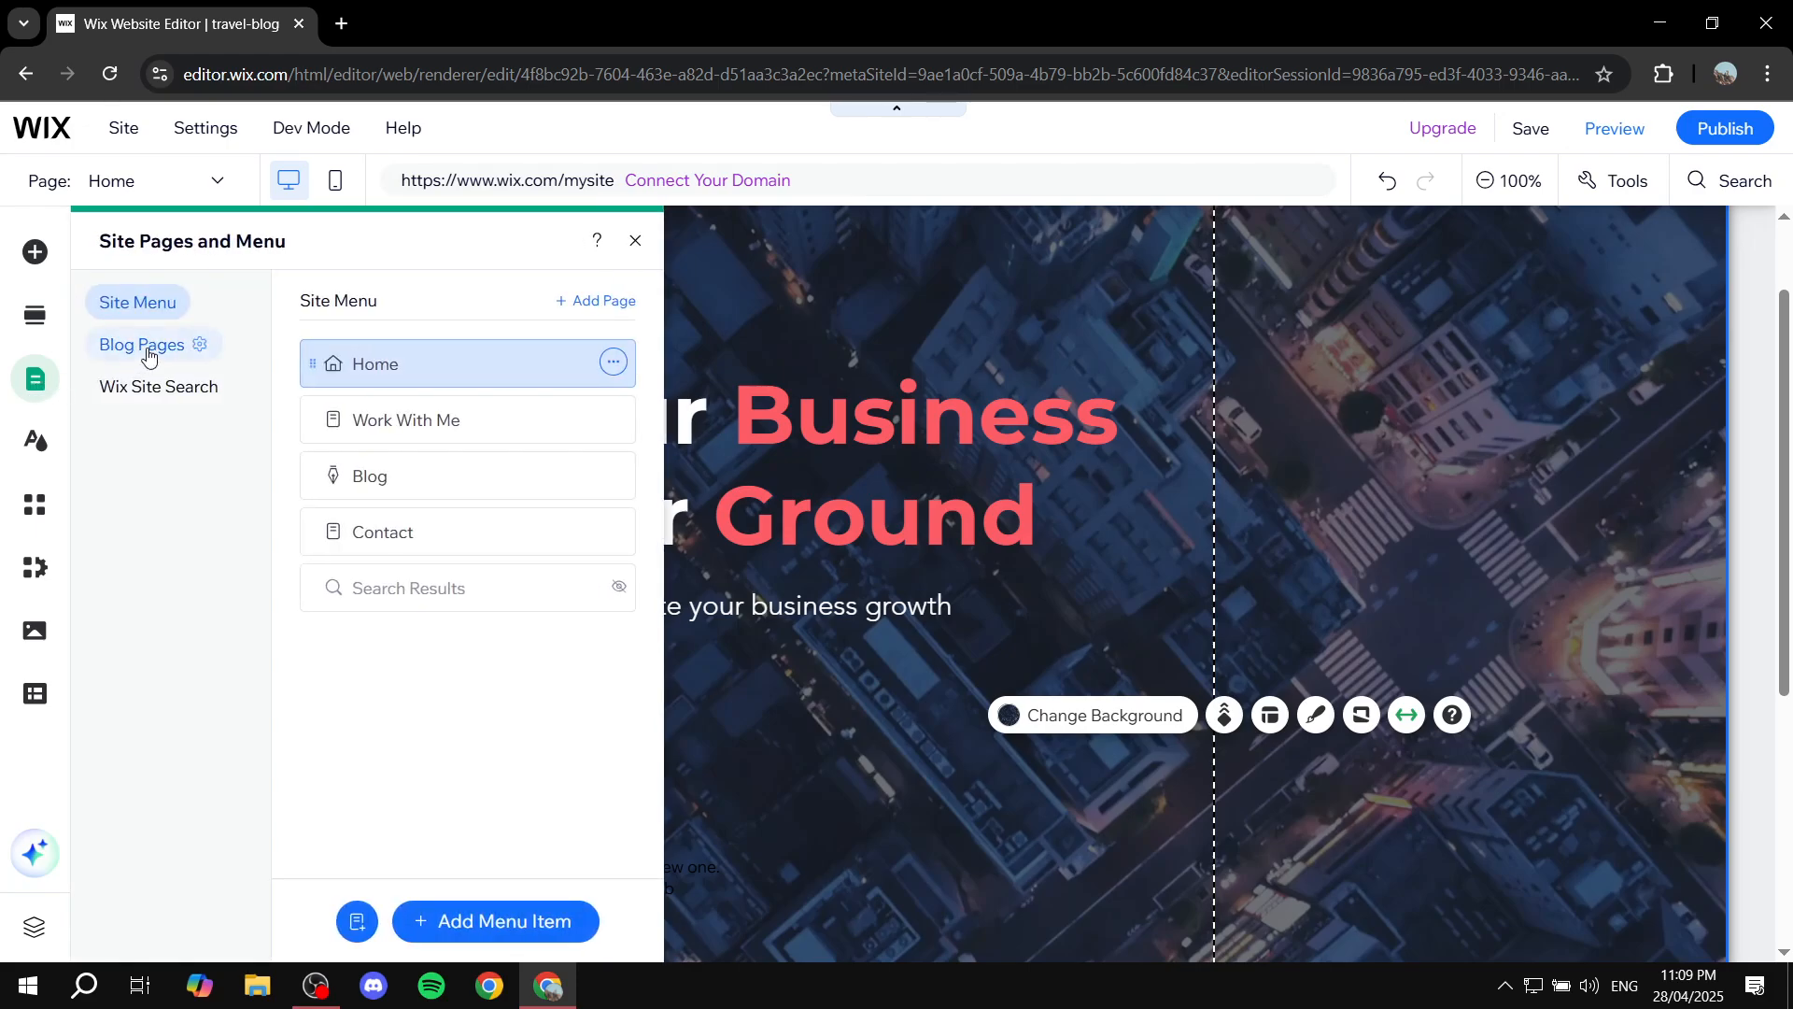
{"action": "left_click", "coordinate": [148, 357]}
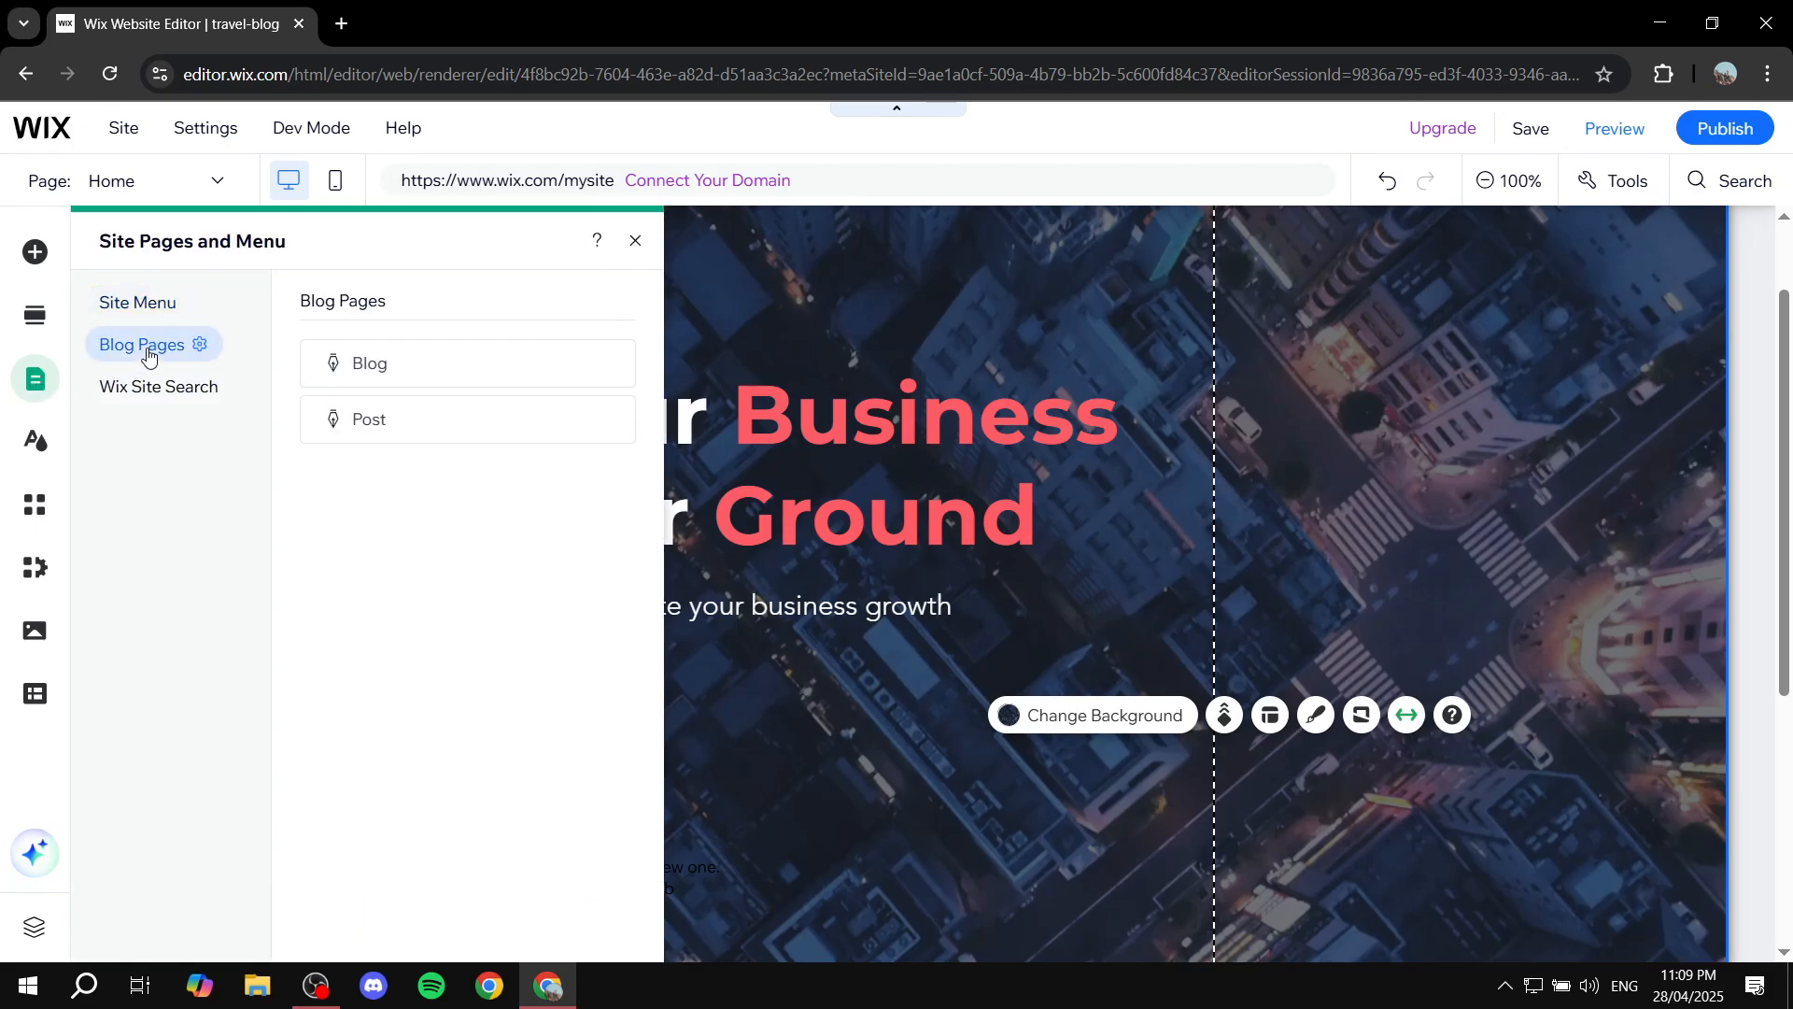
{"action": "left_click", "coordinate": [378, 366]}
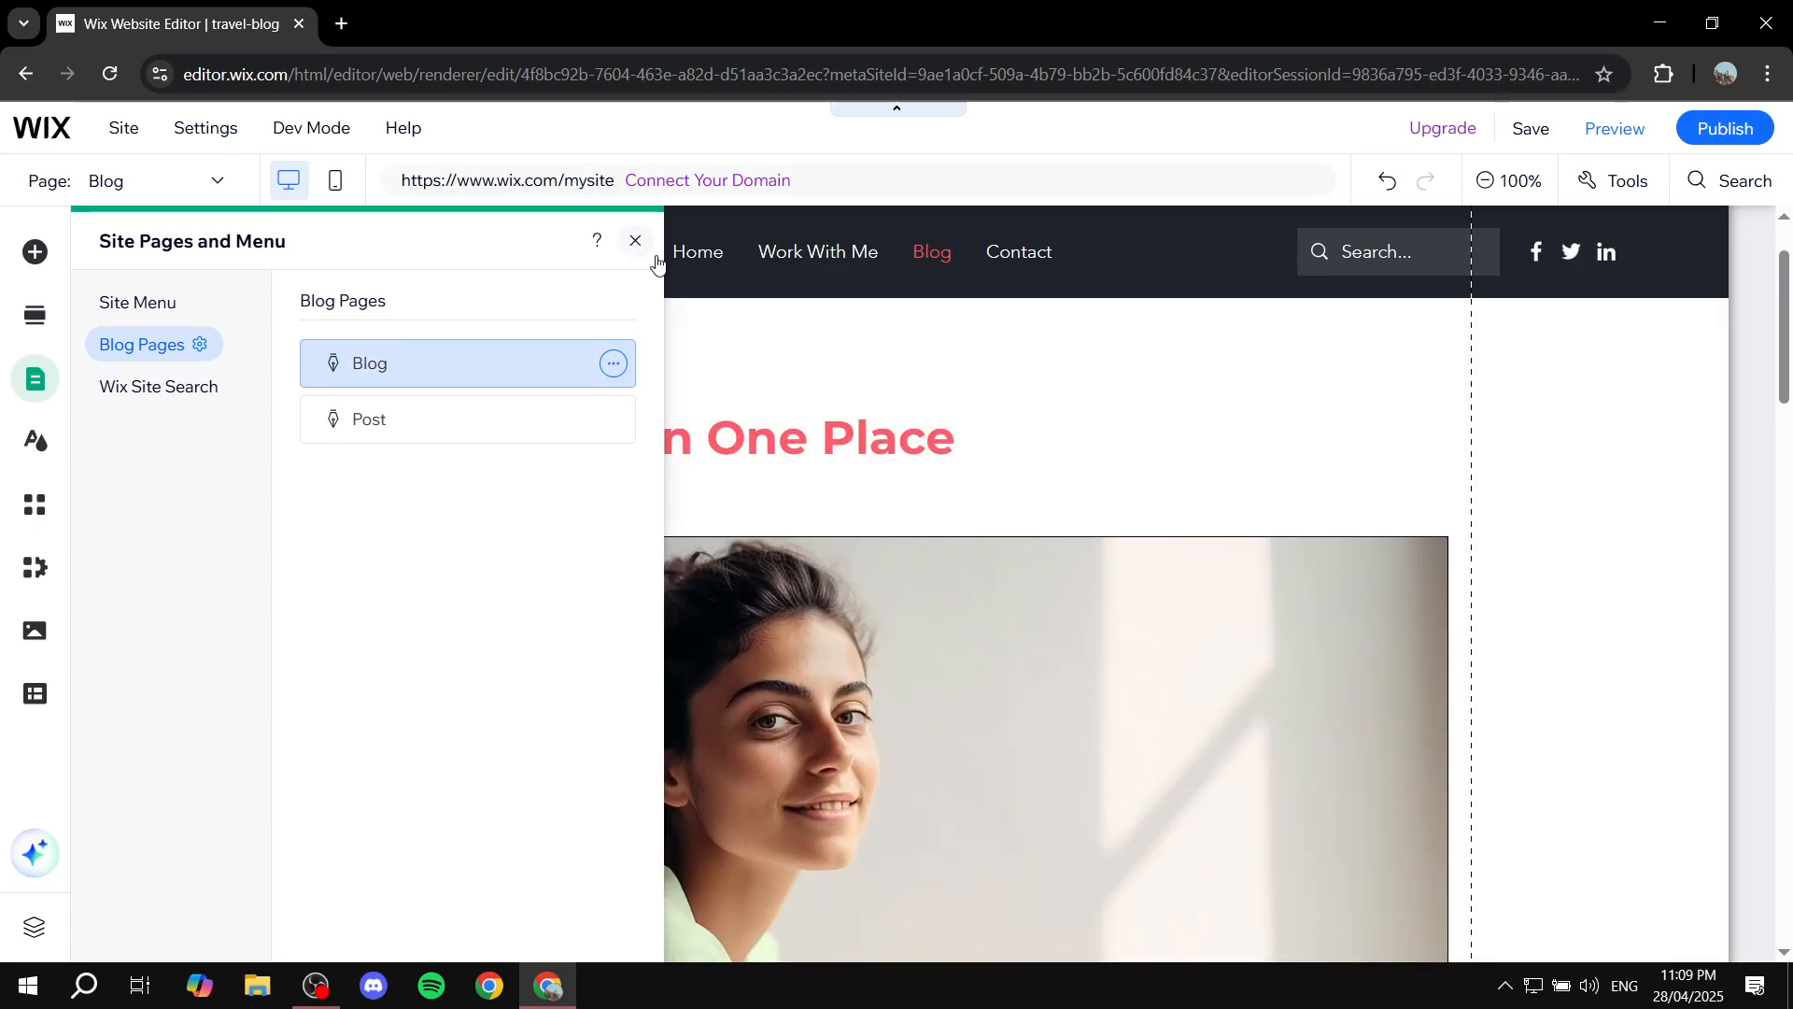
Step: Close the site pages list and look over the Blog page from header to footer
{"action": "left_click", "coordinate": [627, 245]}
{"action": "scroll", "coordinate": [1168, 595], "scroll_direction": "down", "scroll_amount": 15}
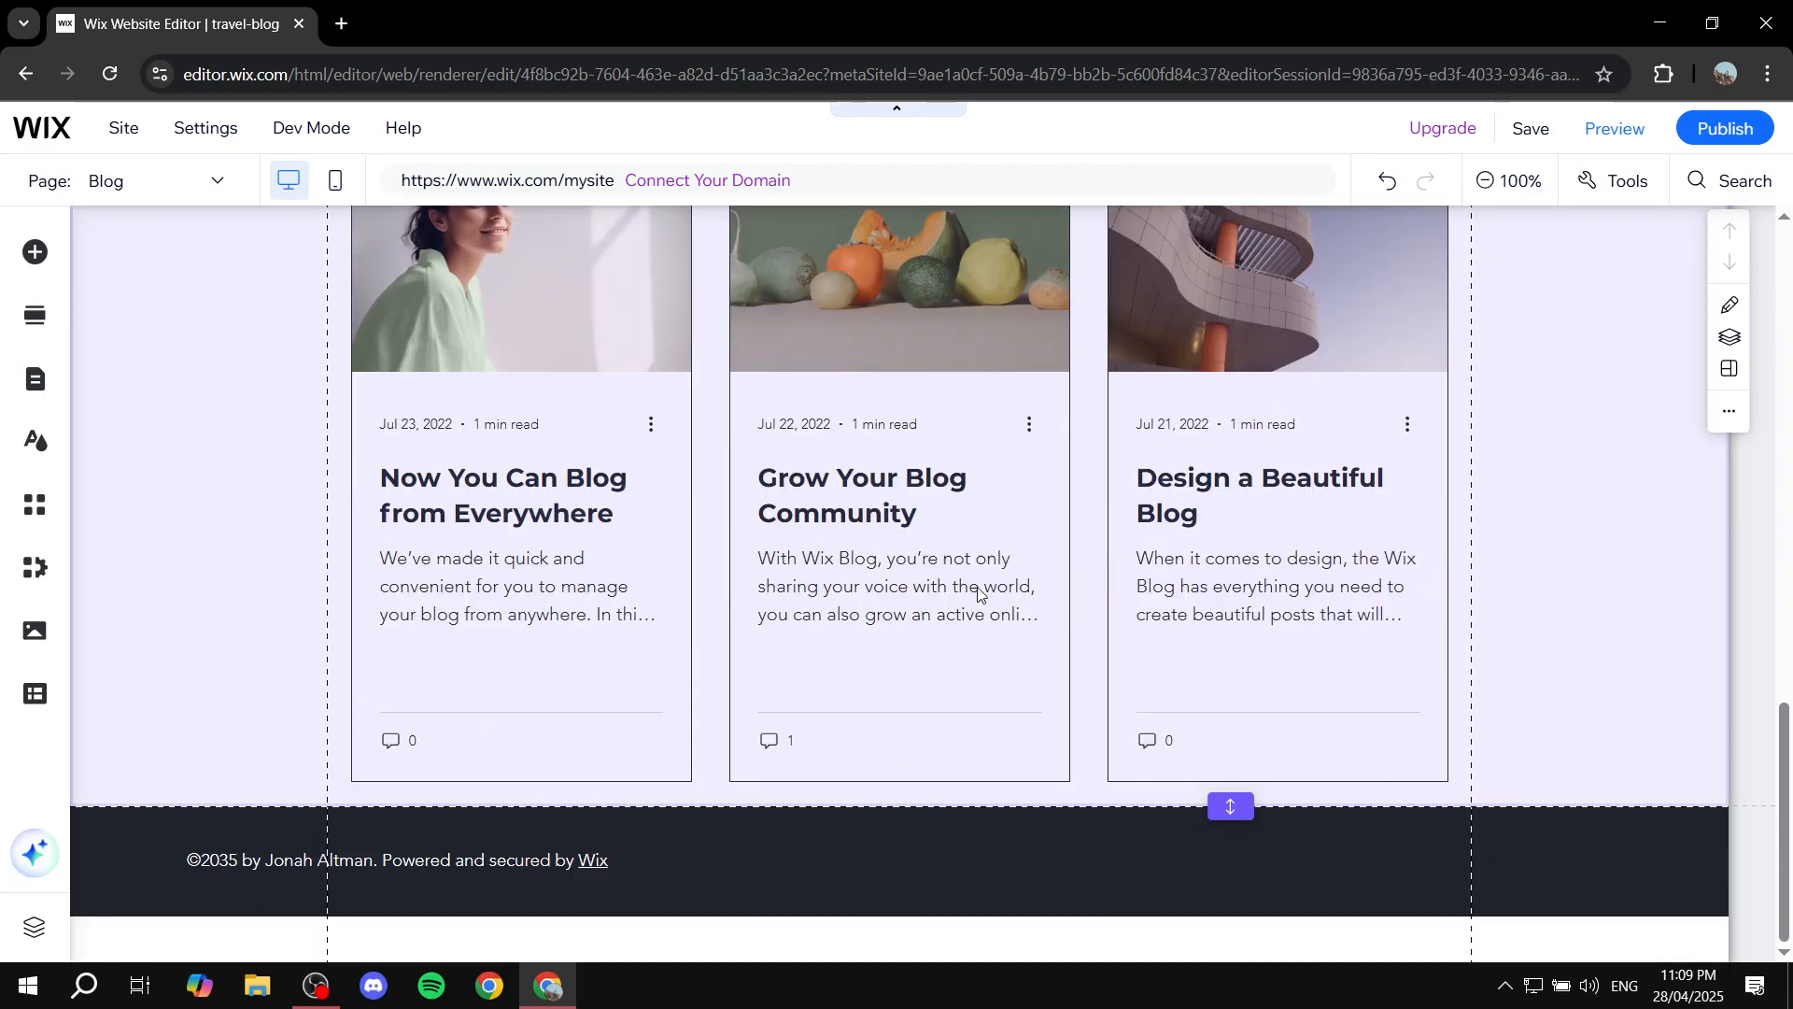
{"action": "scroll", "coordinate": [1257, 701], "scroll_direction": "up", "scroll_amount": 15}
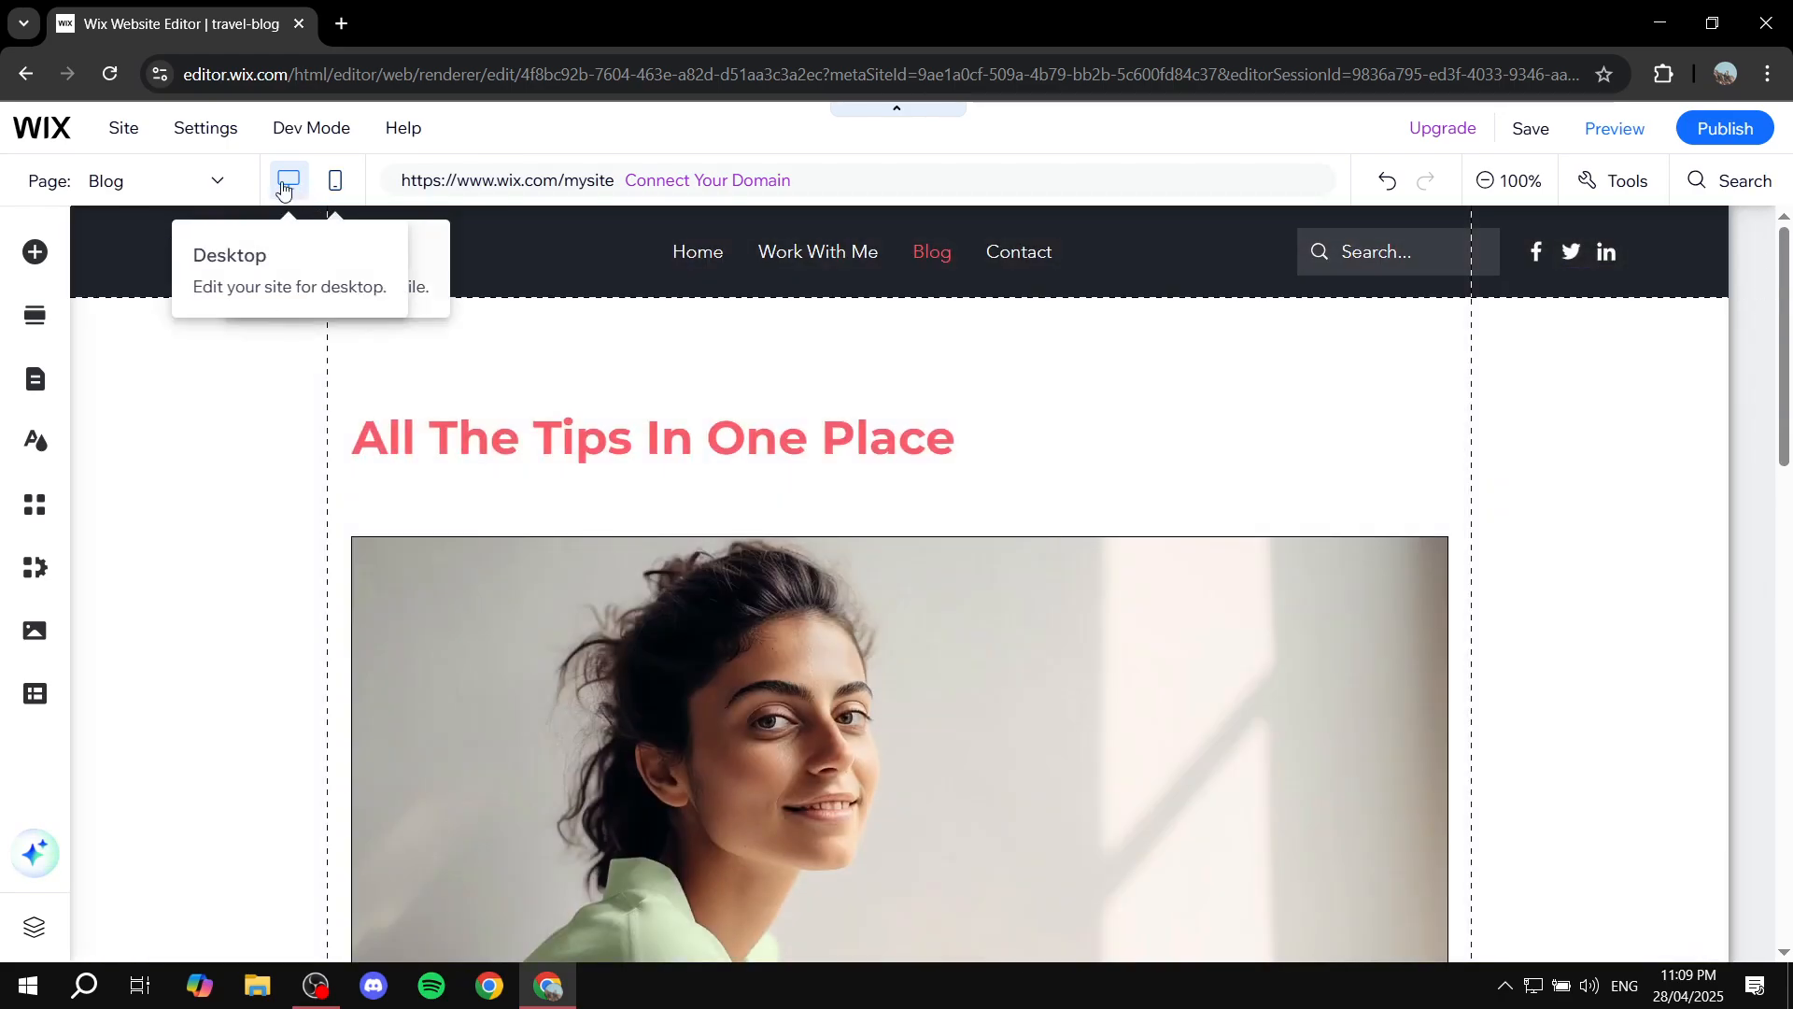
Step: Open the Post page and review its article, sharing links, recent posts and comments sections
{"action": "left_click", "coordinate": [216, 181]}
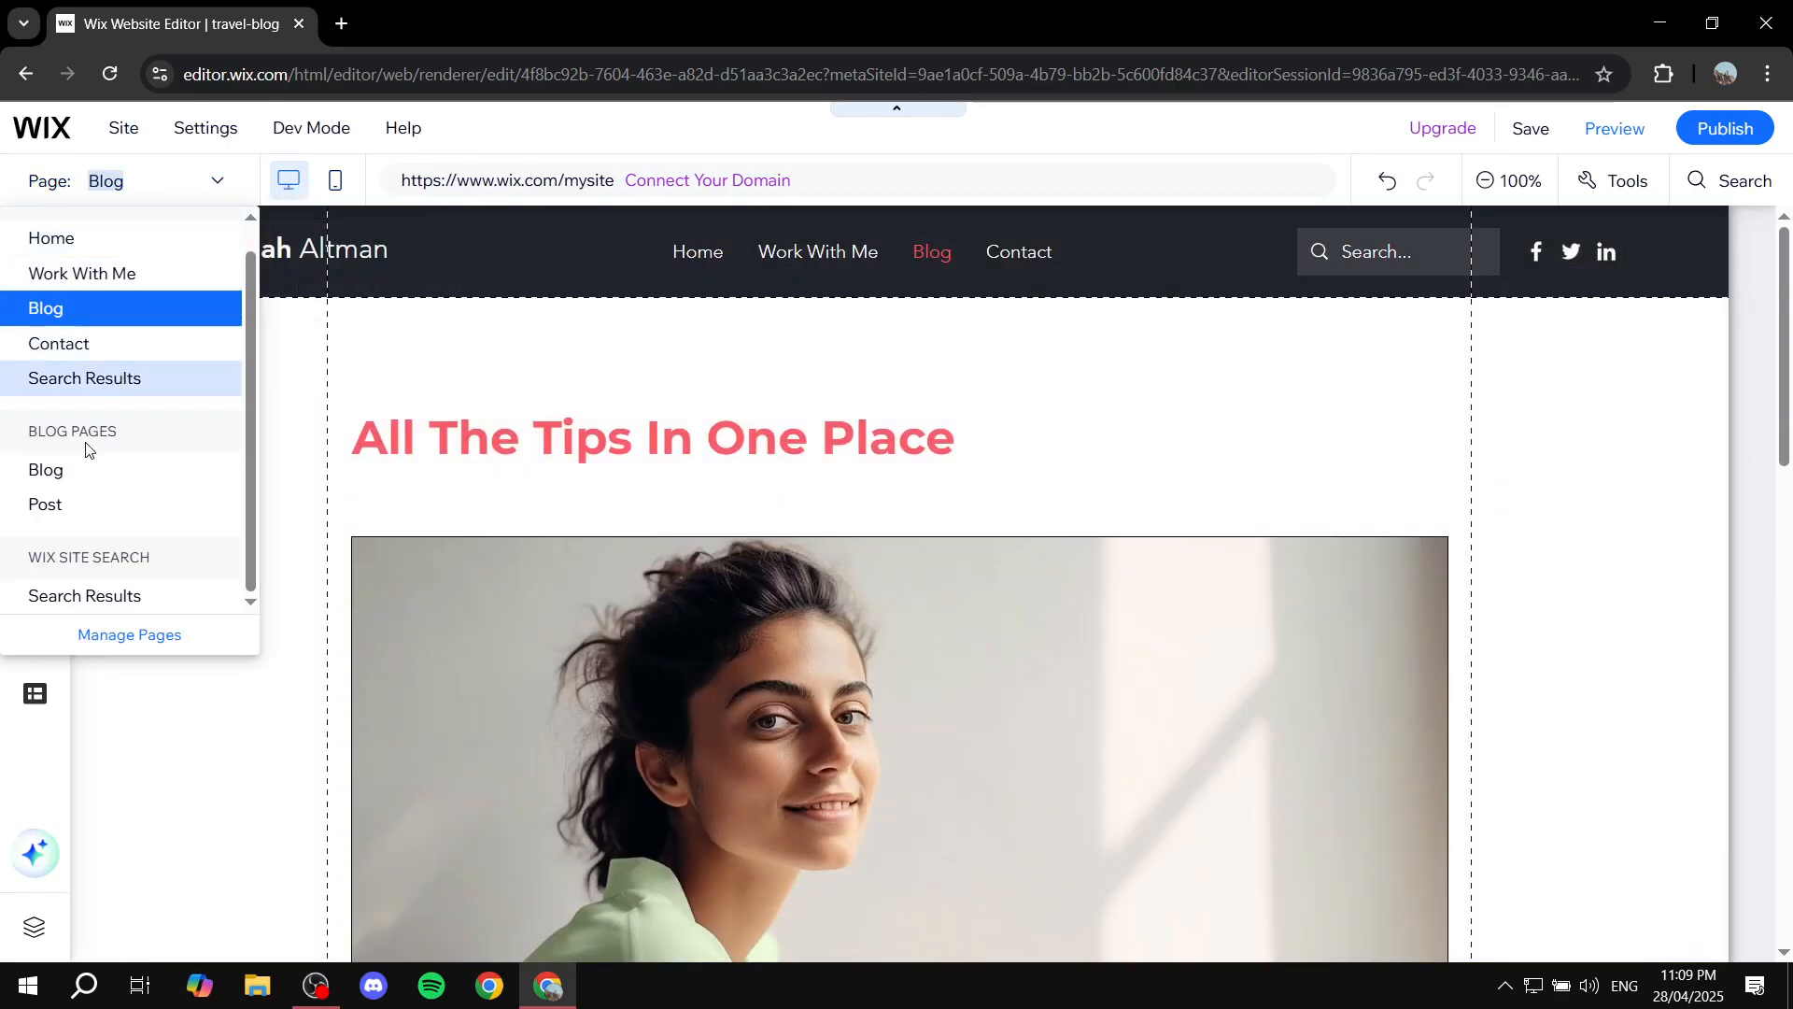
{"action": "left_click", "coordinate": [85, 518]}
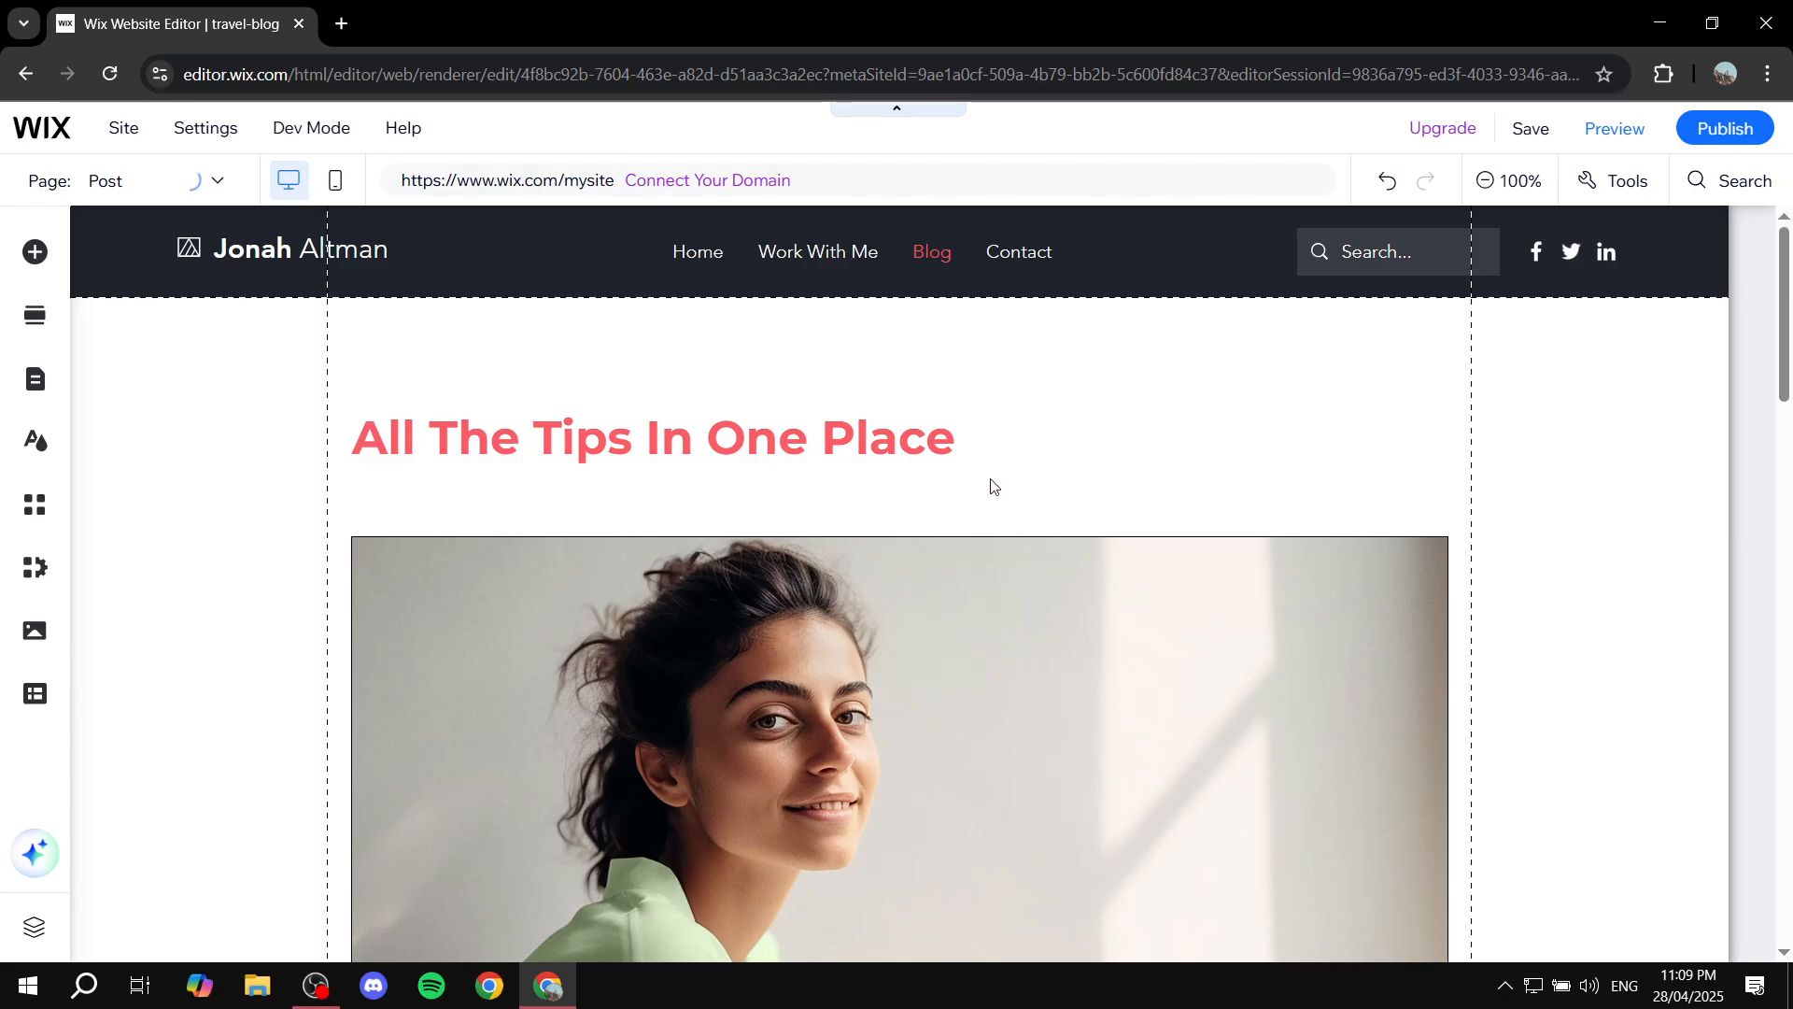
{"action": "scroll", "coordinate": [1013, 467], "scroll_direction": "down", "scroll_amount": 14}
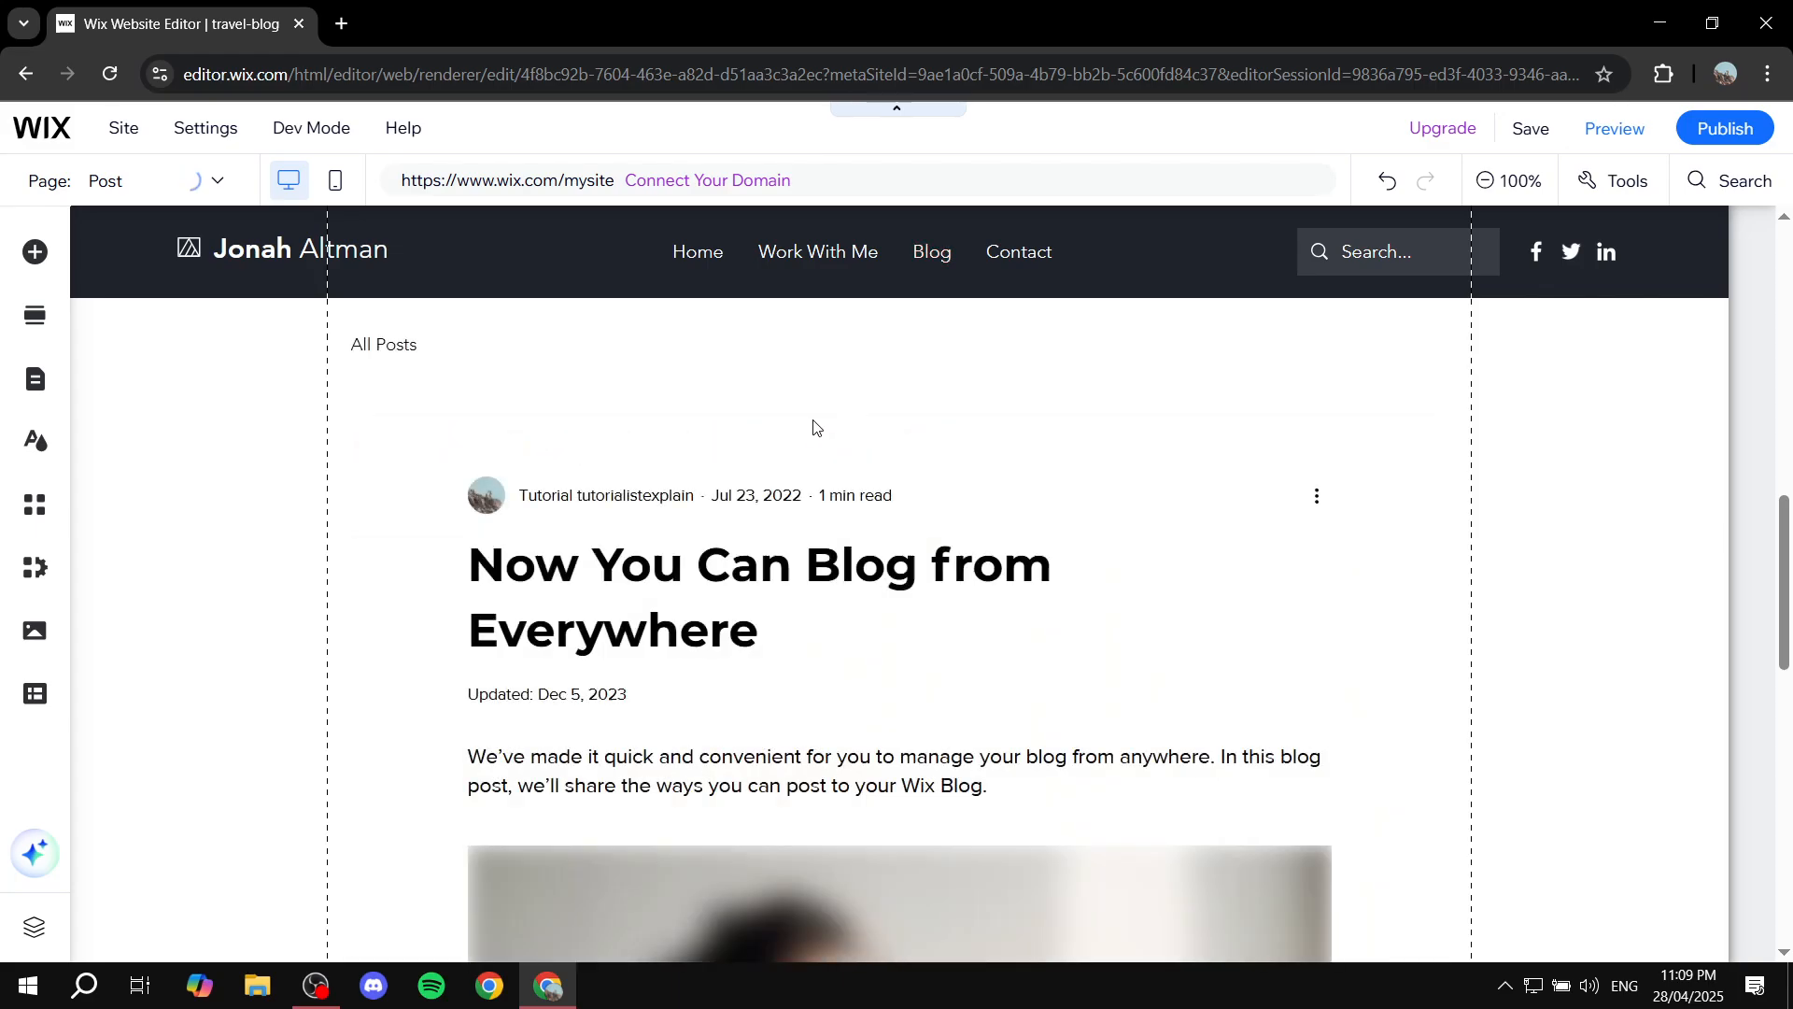
{"action": "scroll", "coordinate": [822, 462], "scroll_direction": "down", "scroll_amount": 20}
{"action": "scroll", "coordinate": [1115, 506], "scroll_direction": "up", "scroll_amount": 9}
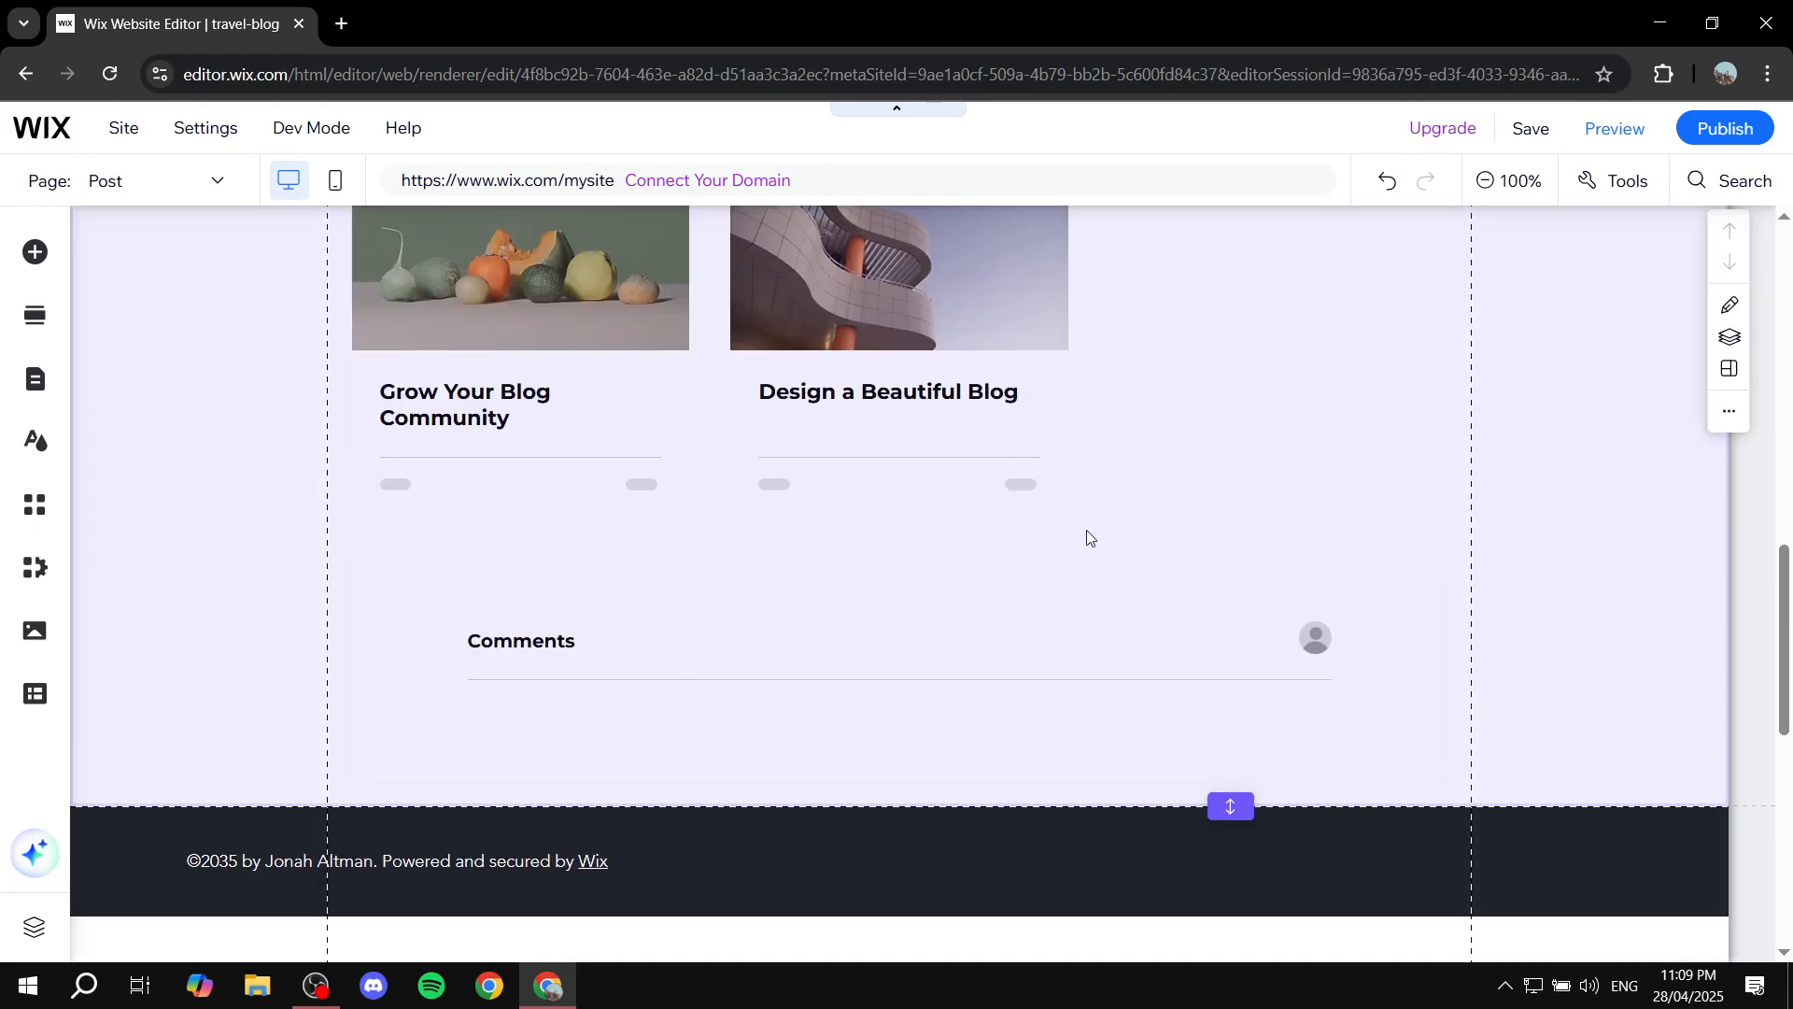
{"action": "scroll", "coordinate": [899, 538], "scroll_direction": "down", "scroll_amount": 10}
{"action": "scroll", "coordinate": [899, 538], "scroll_direction": "up", "scroll_amount": 8}
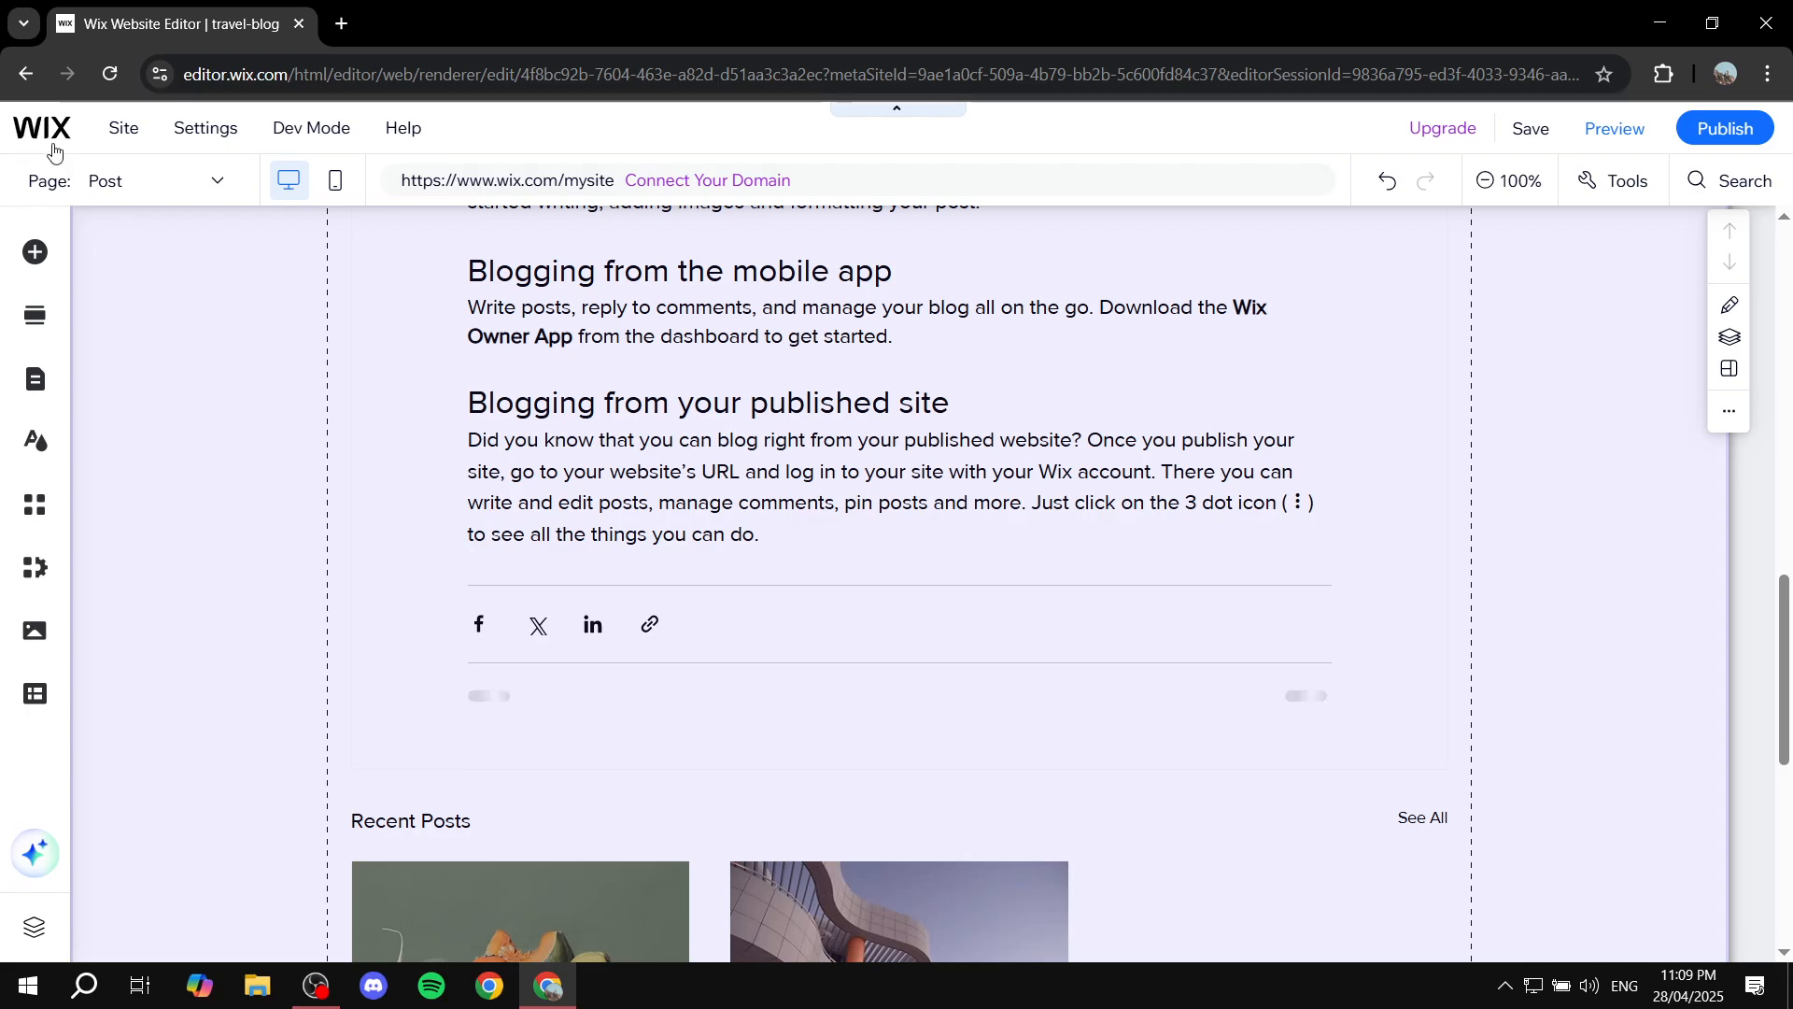
Step: Go to the site's dashboard and open the list of posts for the blog
{"action": "mouse_move", "coordinate": [67, 131]}
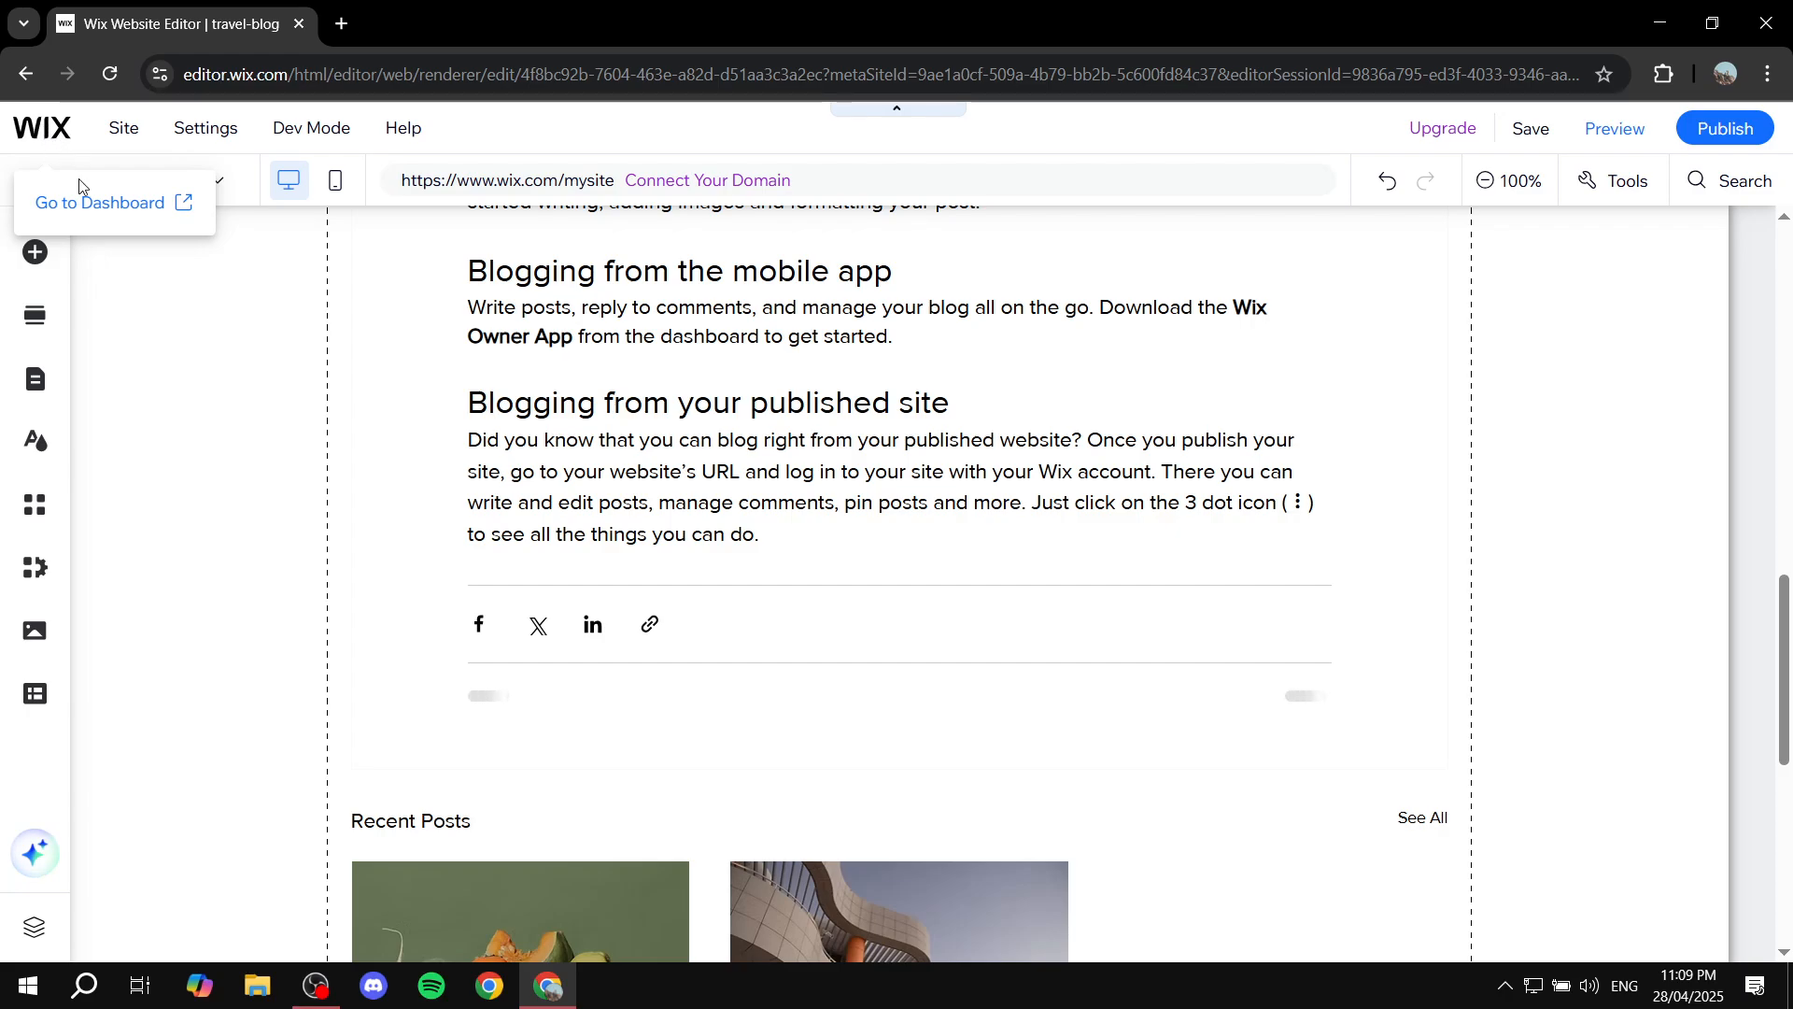
{"action": "left_click", "coordinate": [90, 204]}
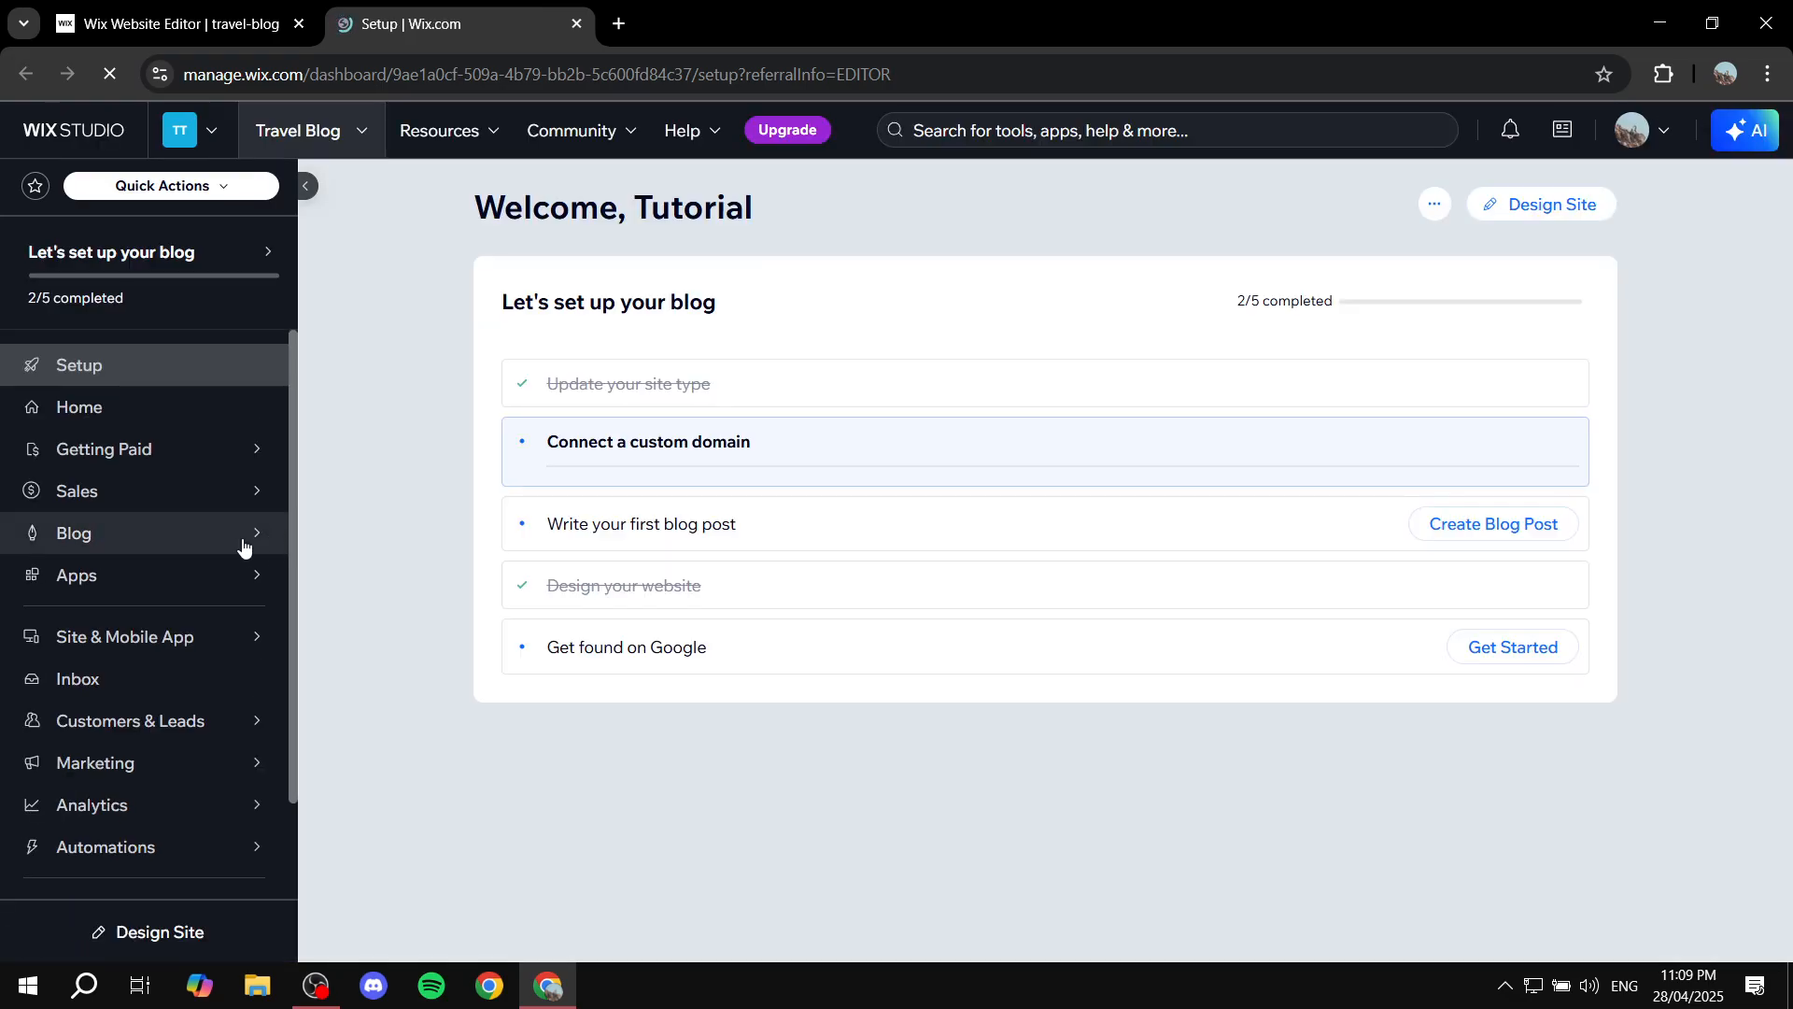
{"action": "left_click", "coordinate": [204, 543]}
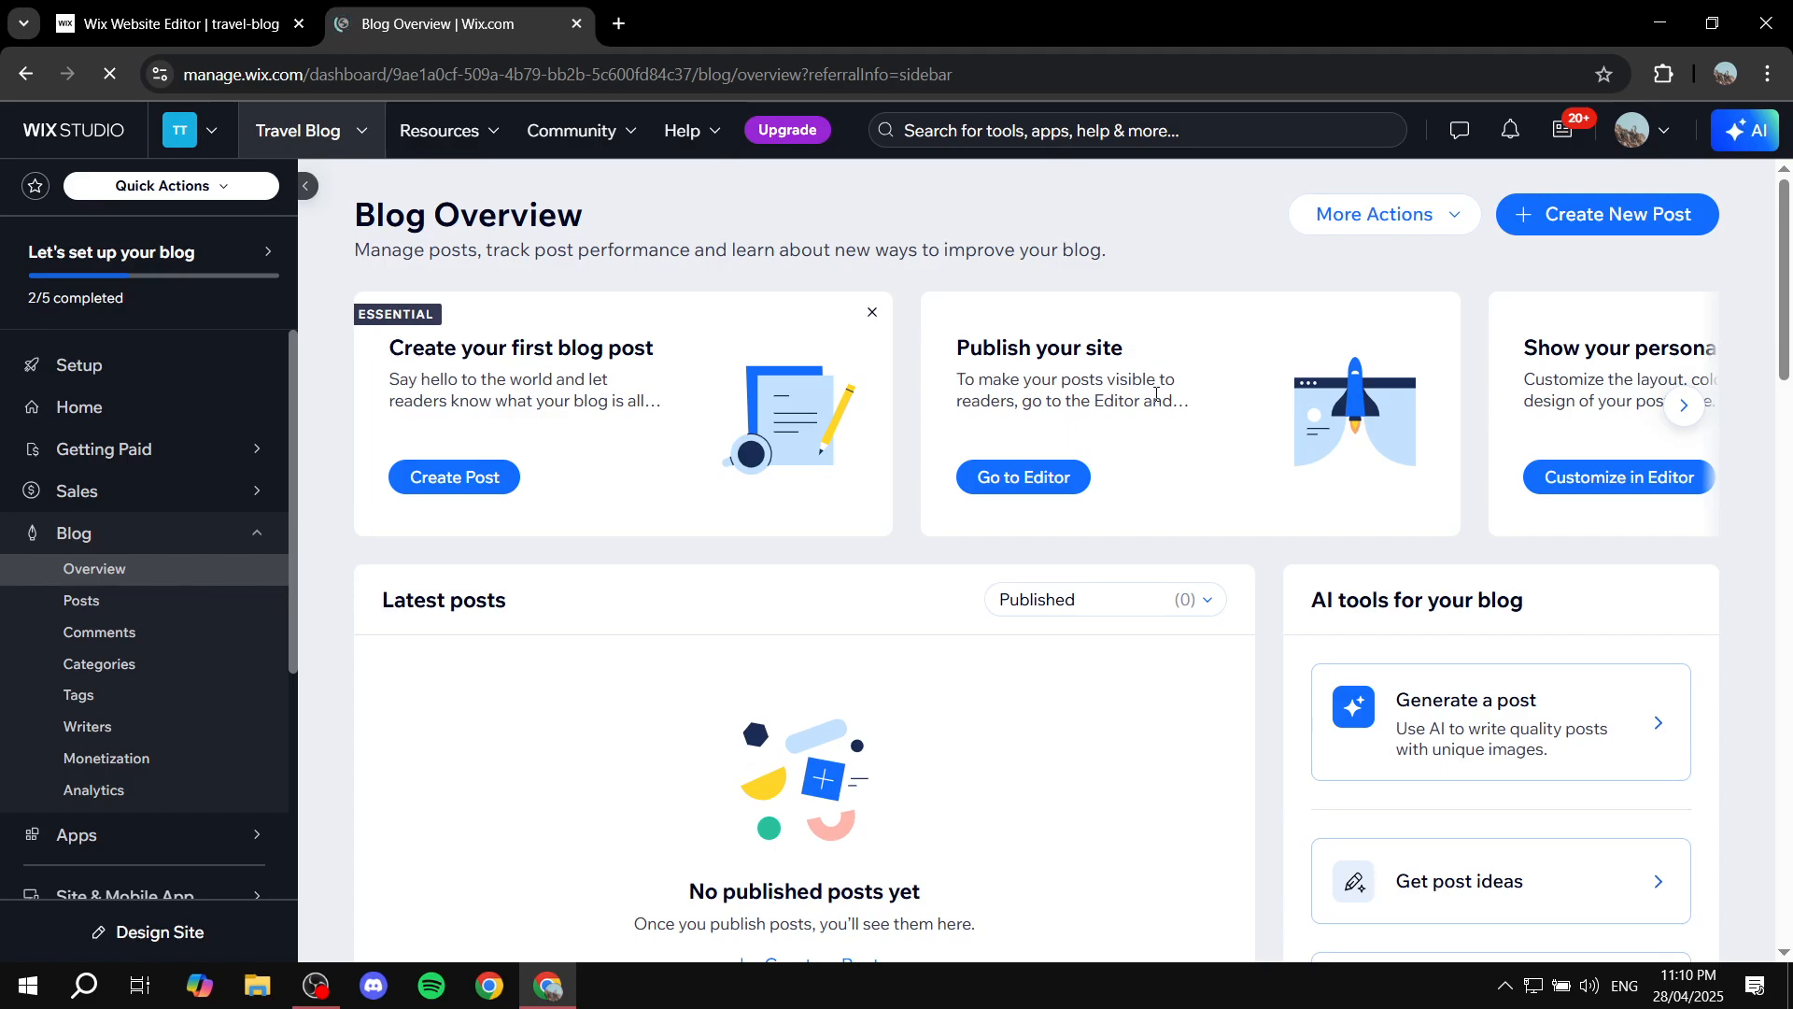
{"action": "left_click", "coordinate": [130, 602]}
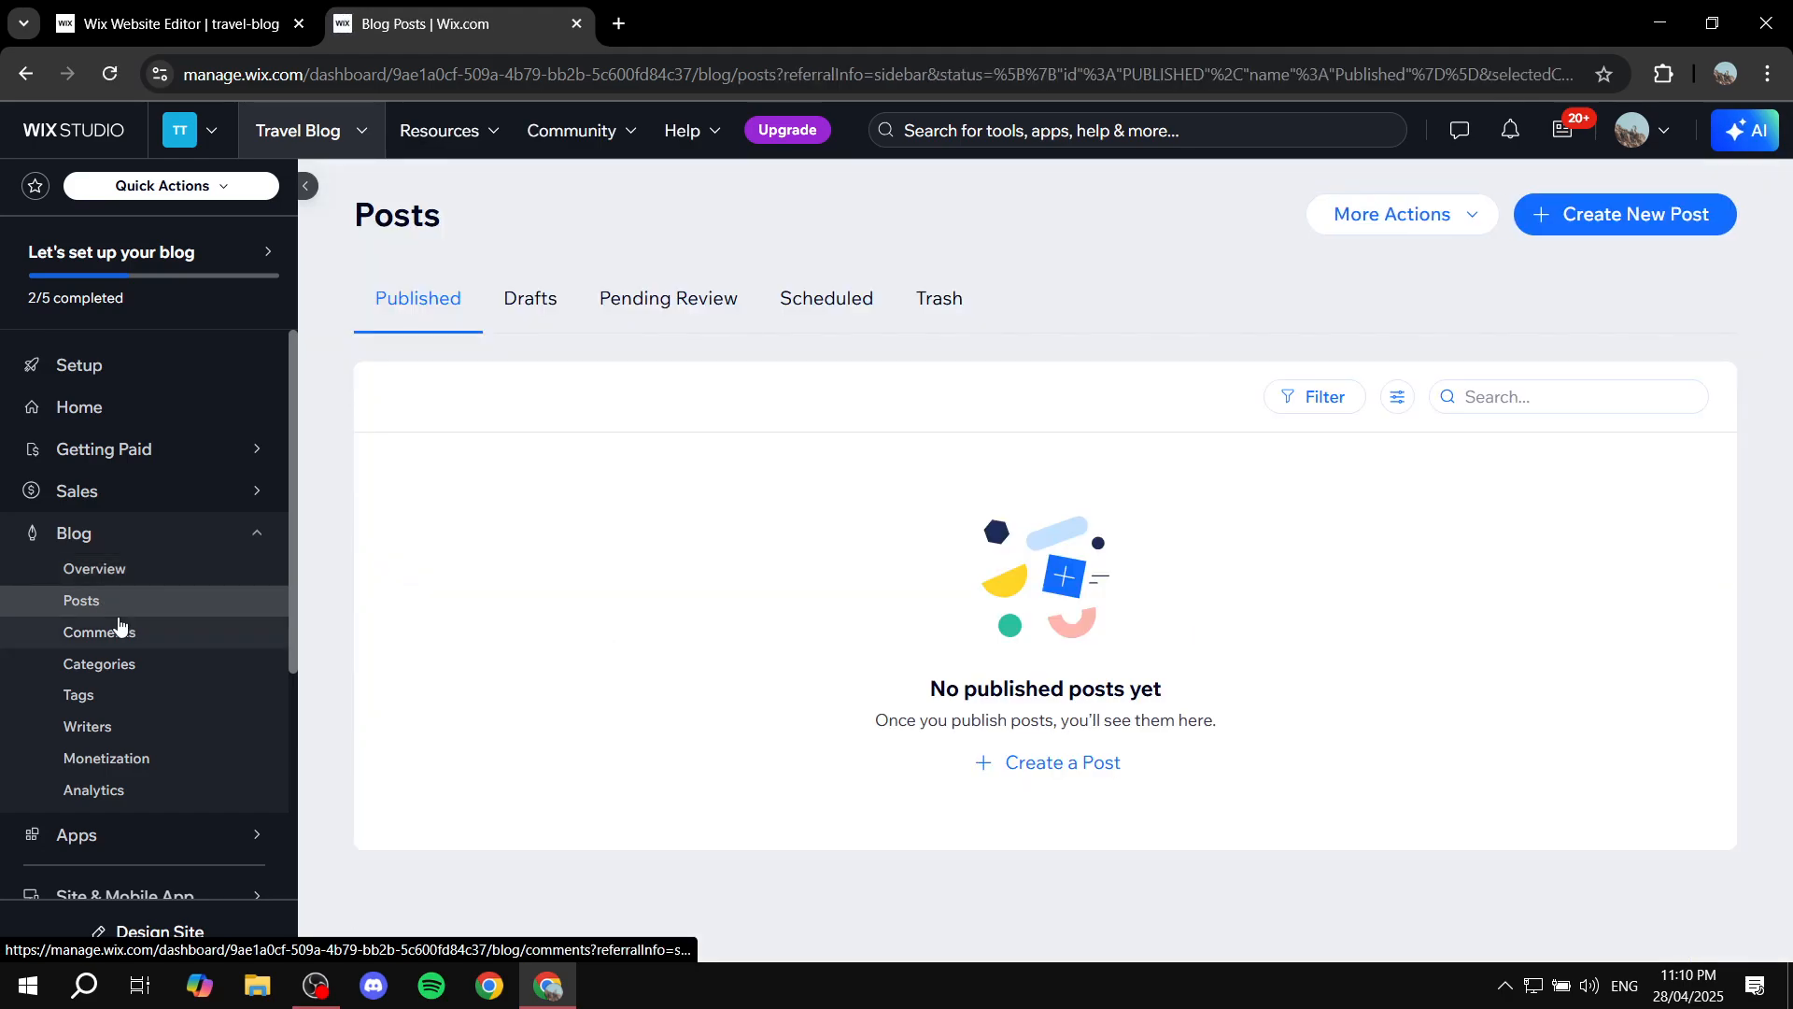
Step: Create a new blog post titled "IAUWHT" and place the cursor in its body
{"action": "left_click", "coordinate": [1644, 220]}
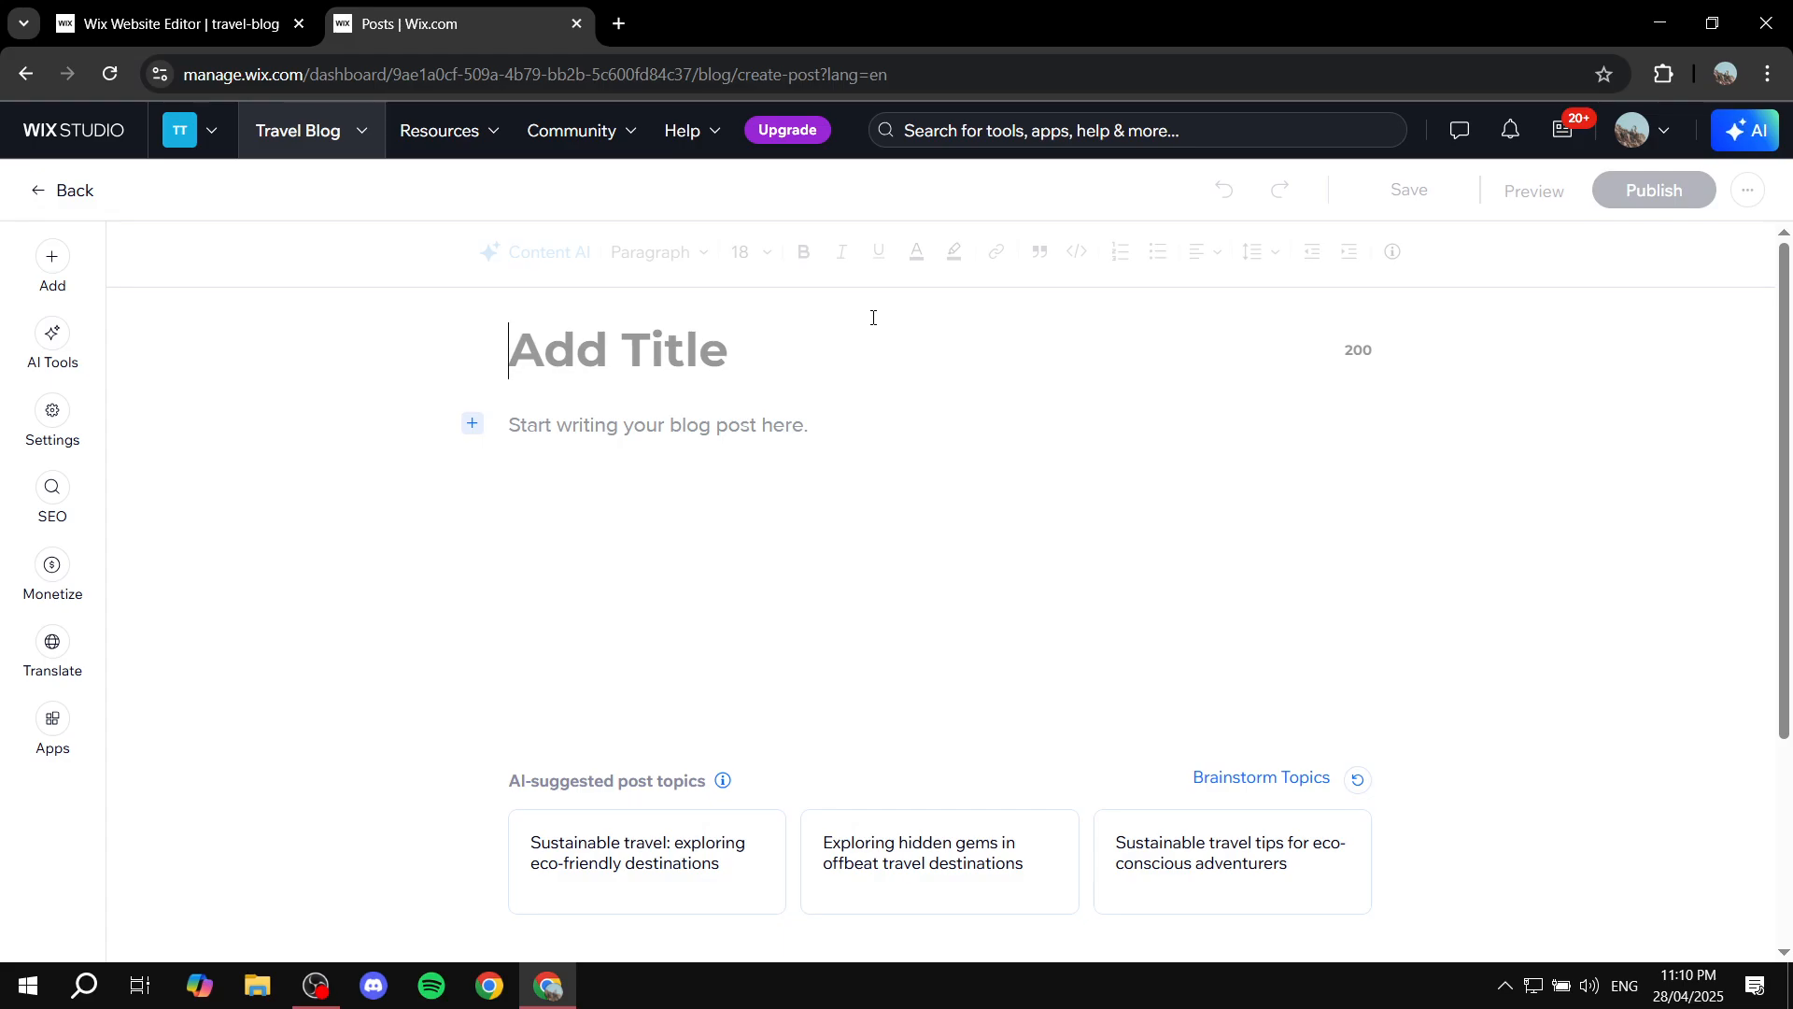
{"action": "type", "text": "IAUWHT"}
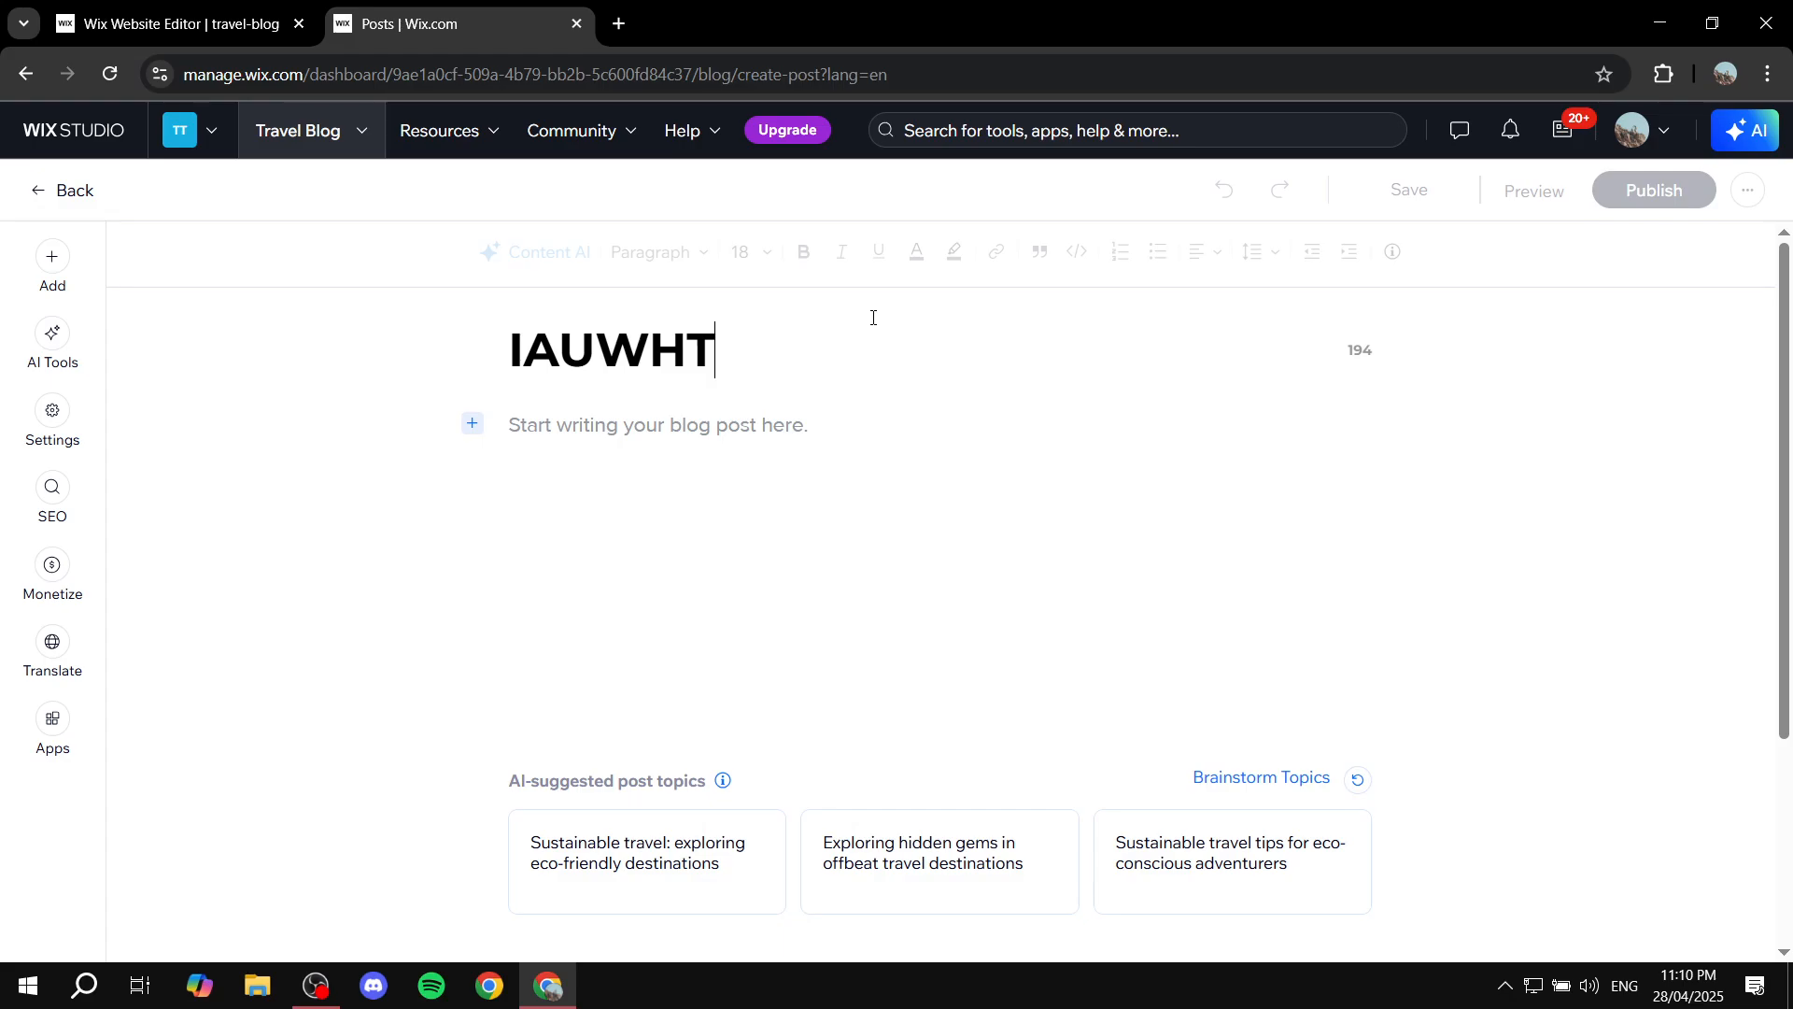
{"action": "left_click", "coordinate": [675, 429]}
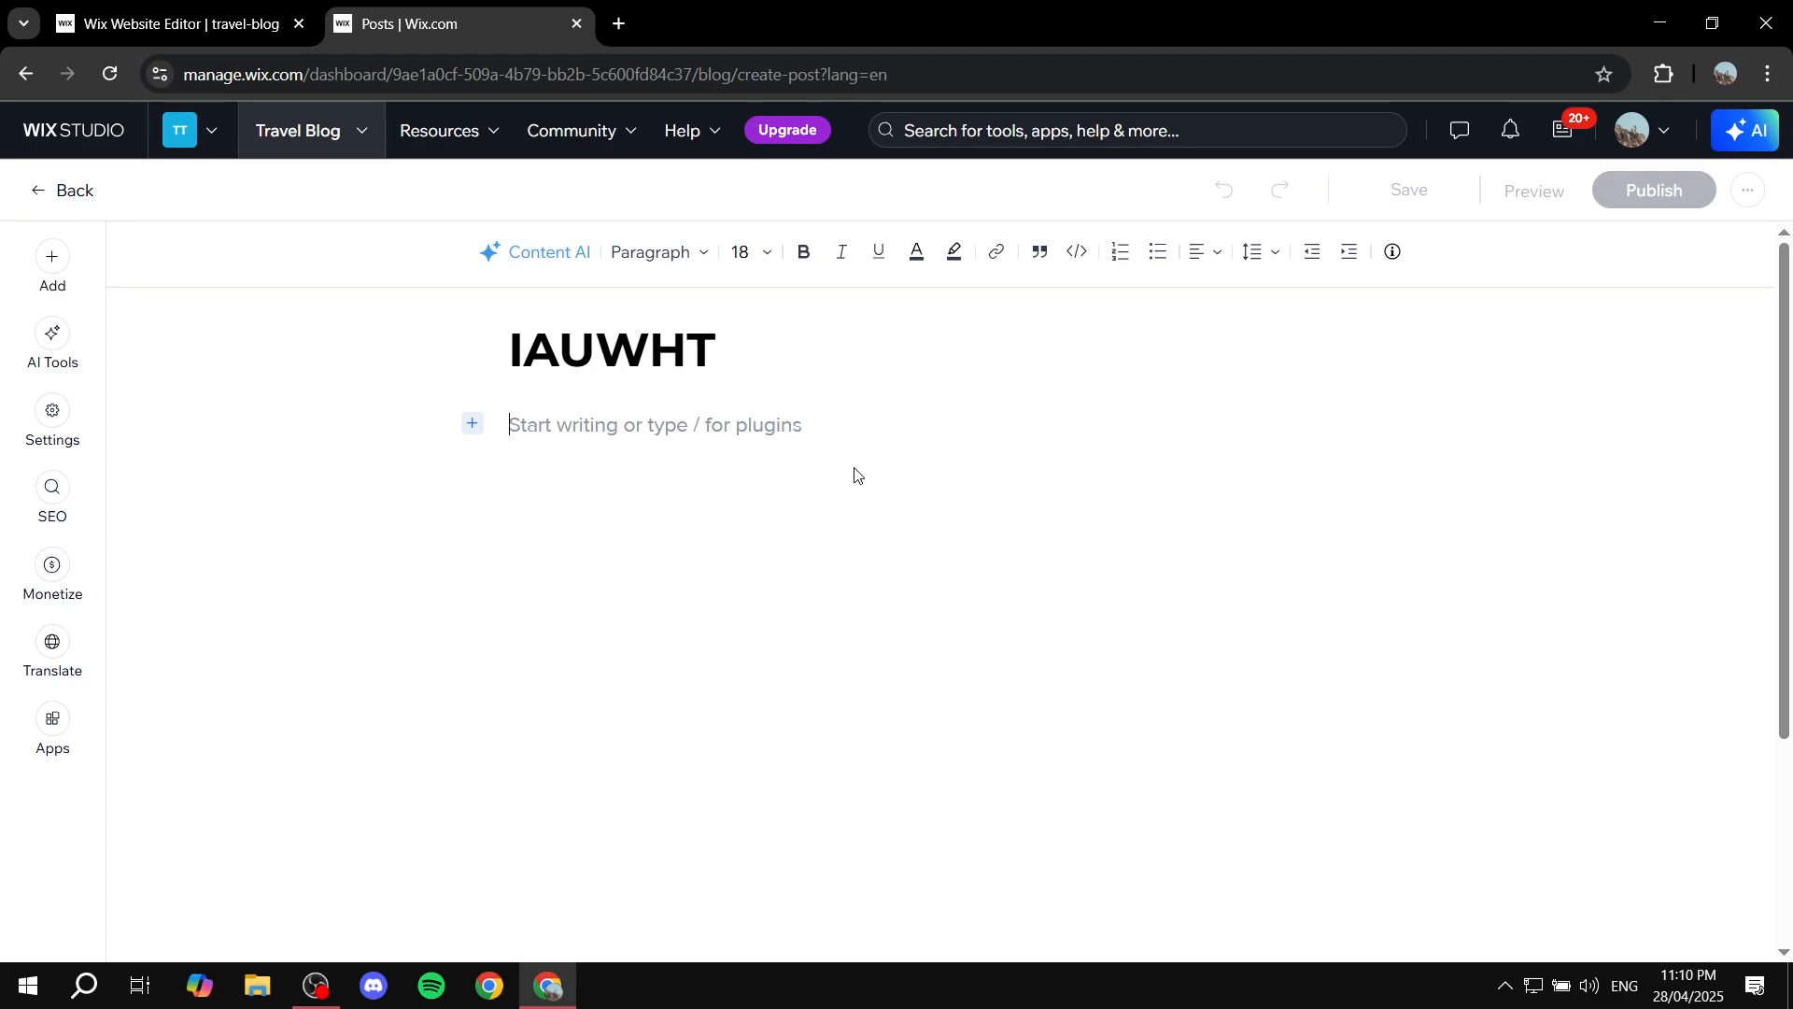
Step: Browse the media, elements and web embeds that can be added to the post body
{"action": "left_click", "coordinate": [474, 425]}
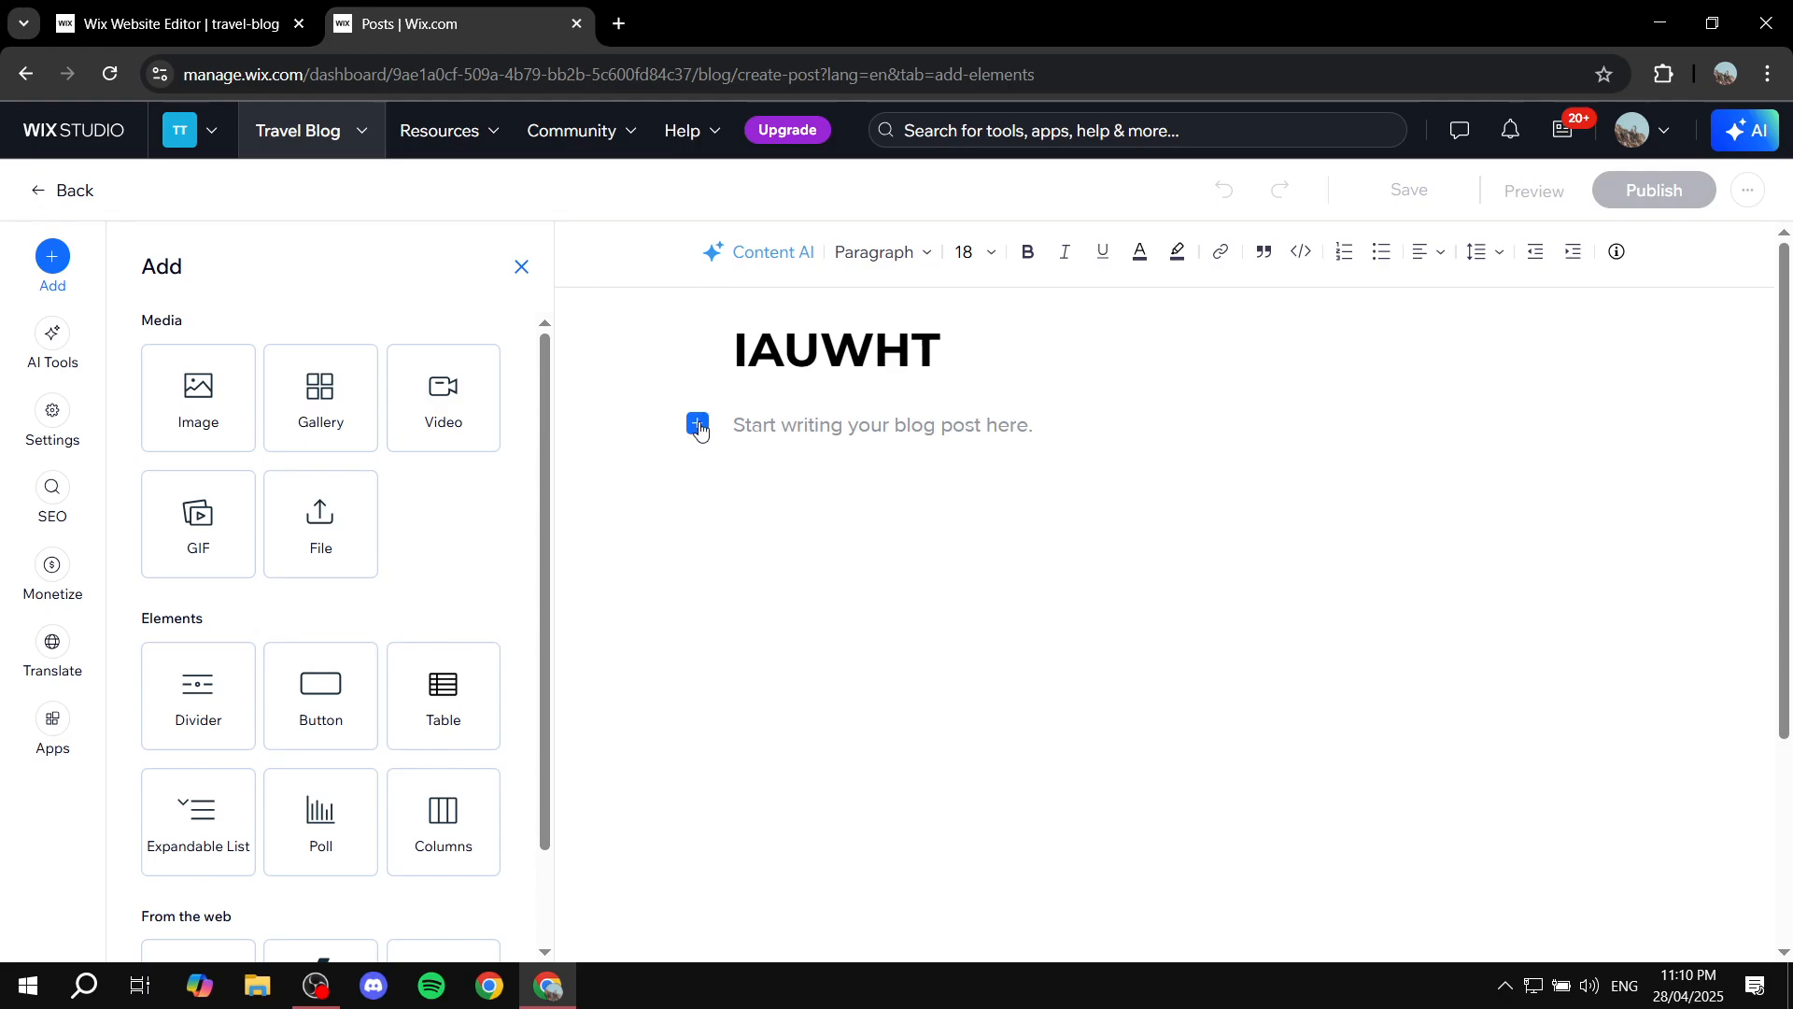
{"action": "left_click", "coordinate": [521, 268]}
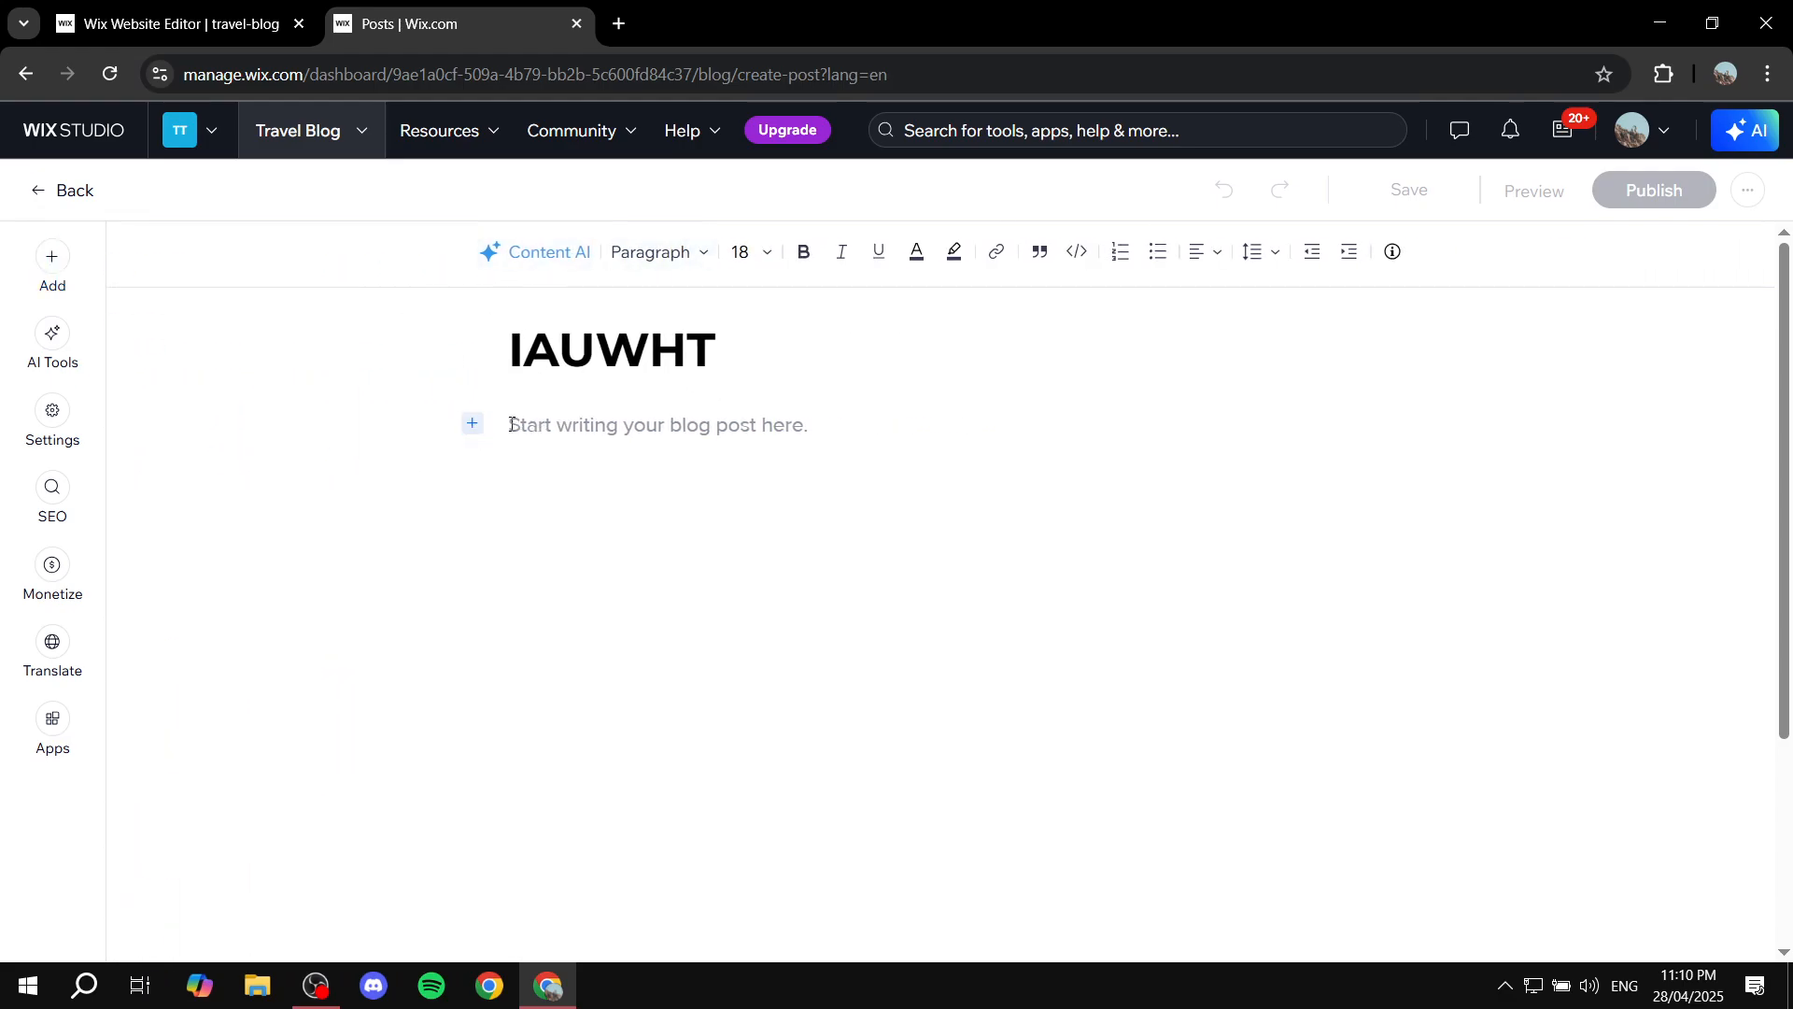
{"action": "left_click", "coordinate": [472, 423]}
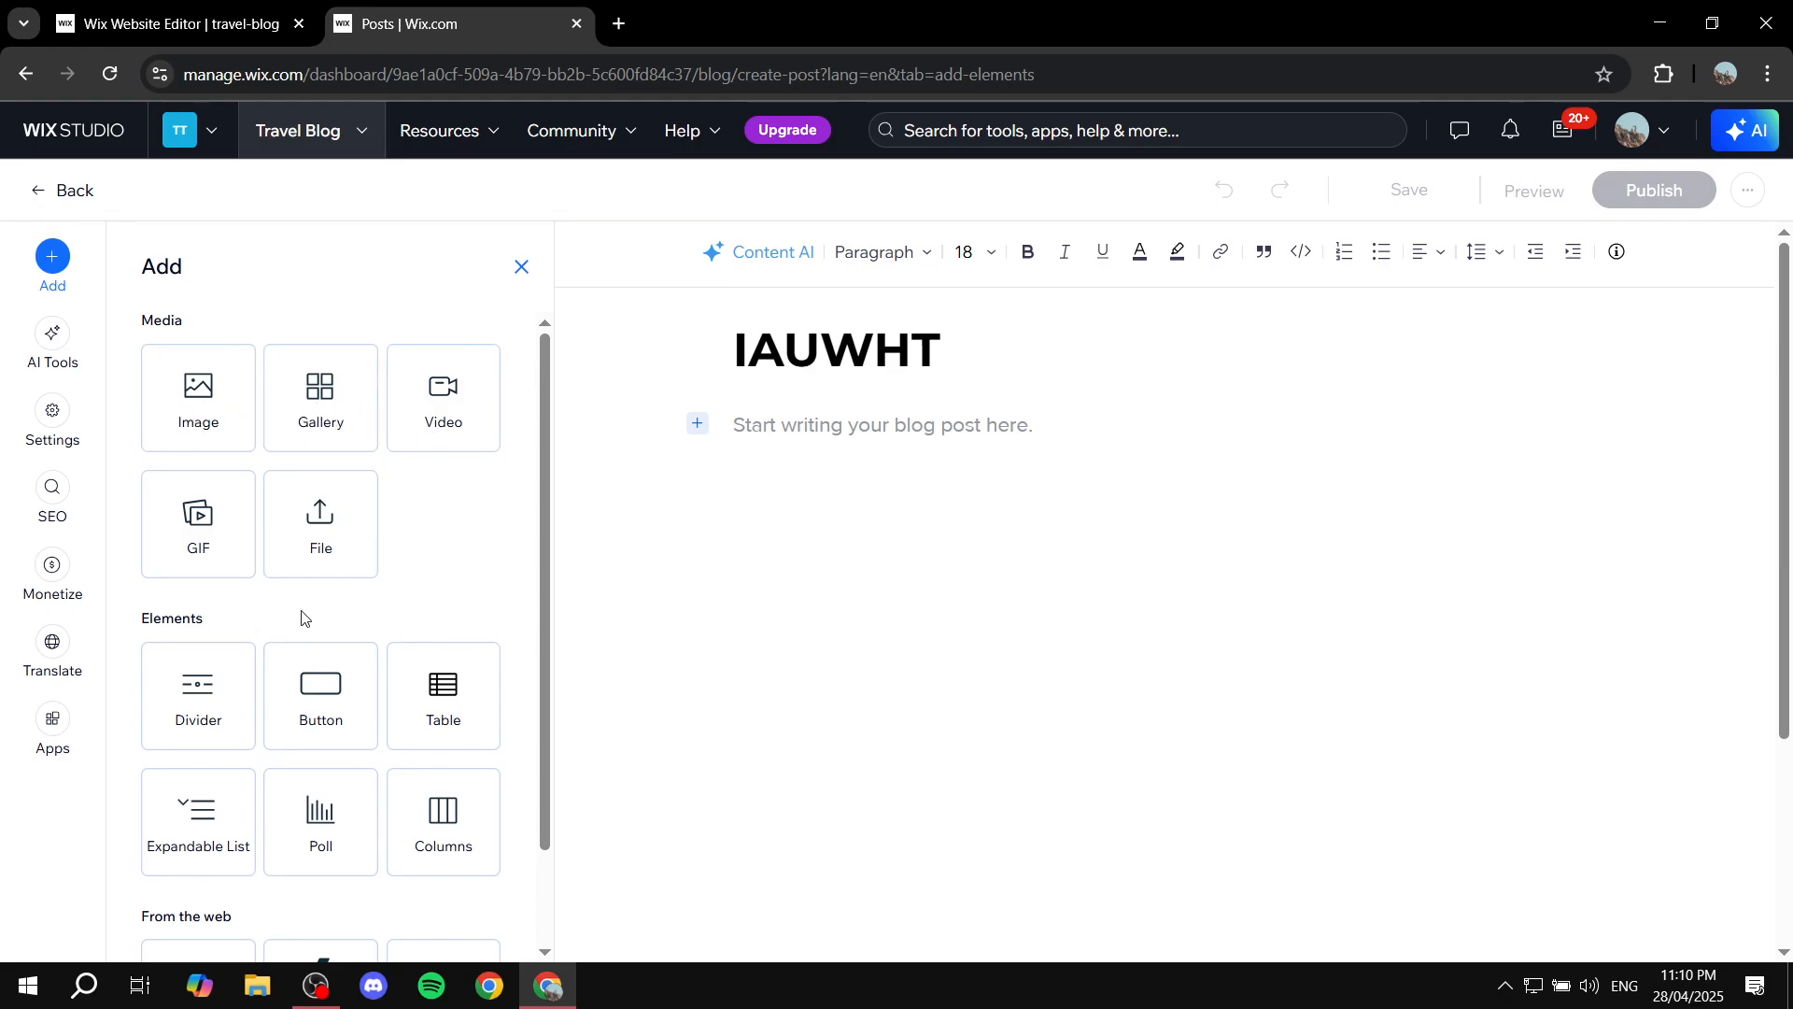
{"action": "scroll", "coordinate": [355, 609], "scroll_direction": "down", "scroll_amount": 2}
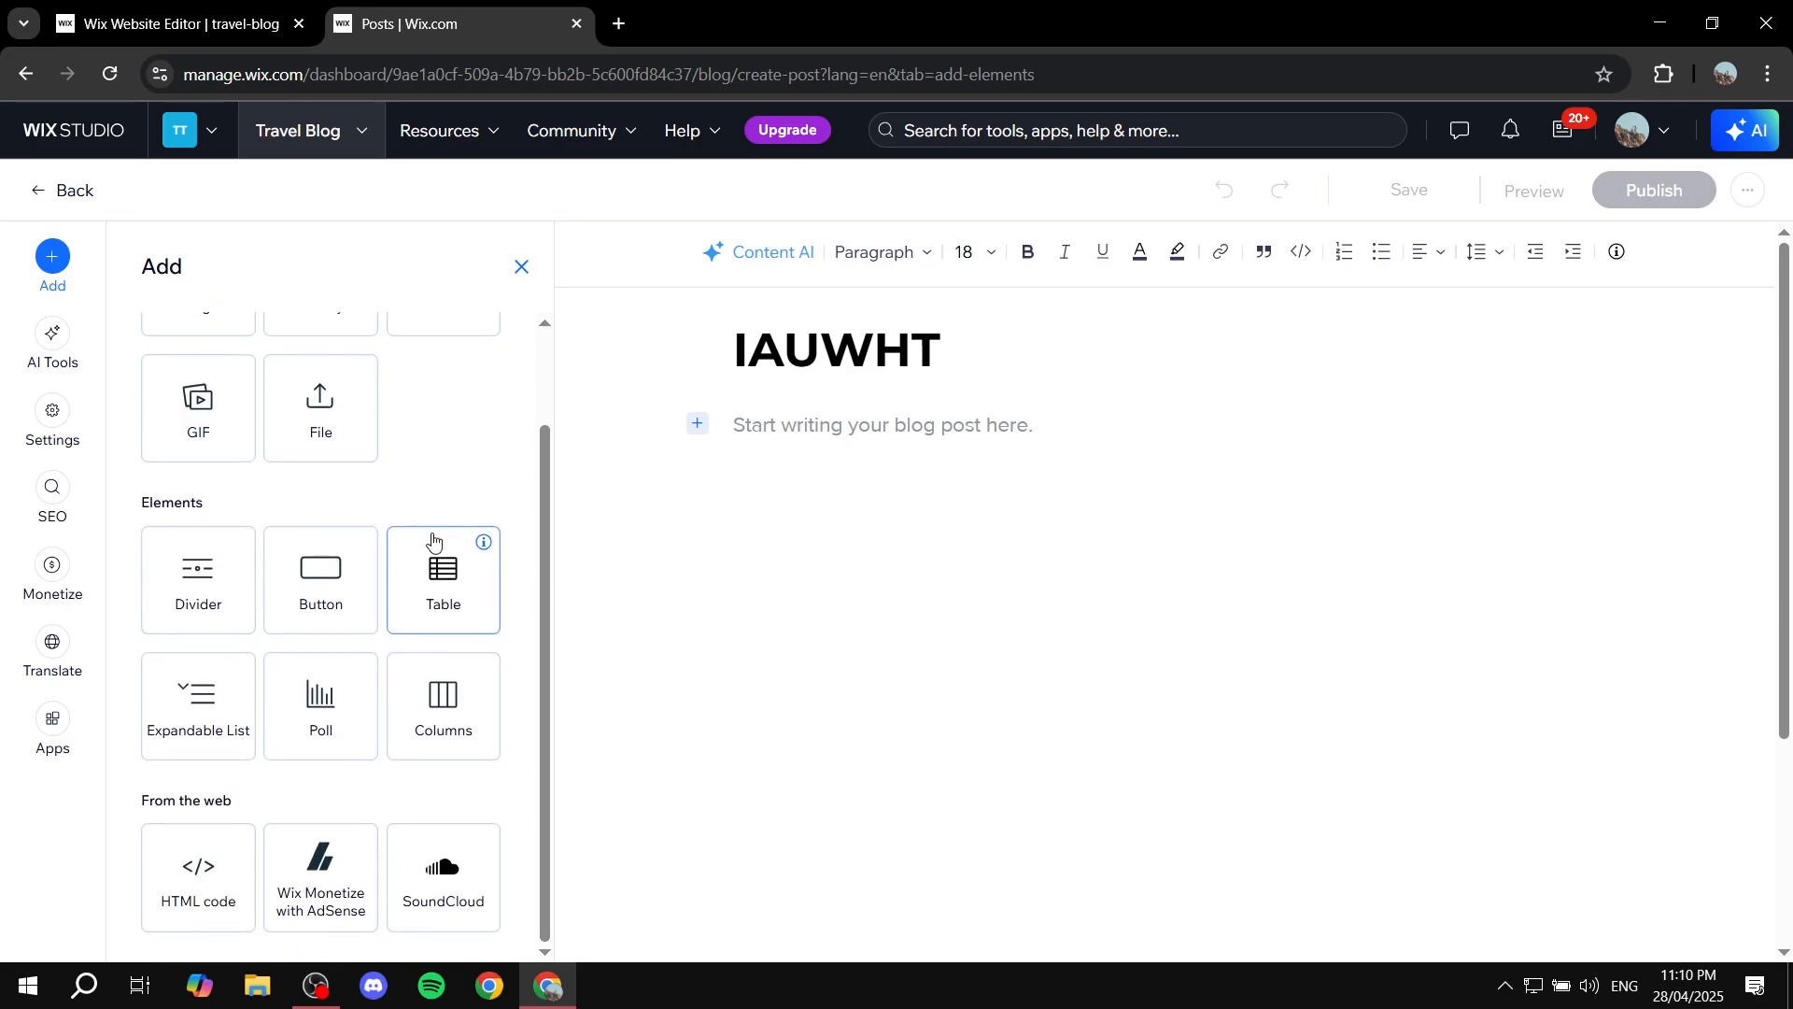
{"action": "scroll", "coordinate": [425, 543], "scroll_direction": "up", "scroll_amount": 2}
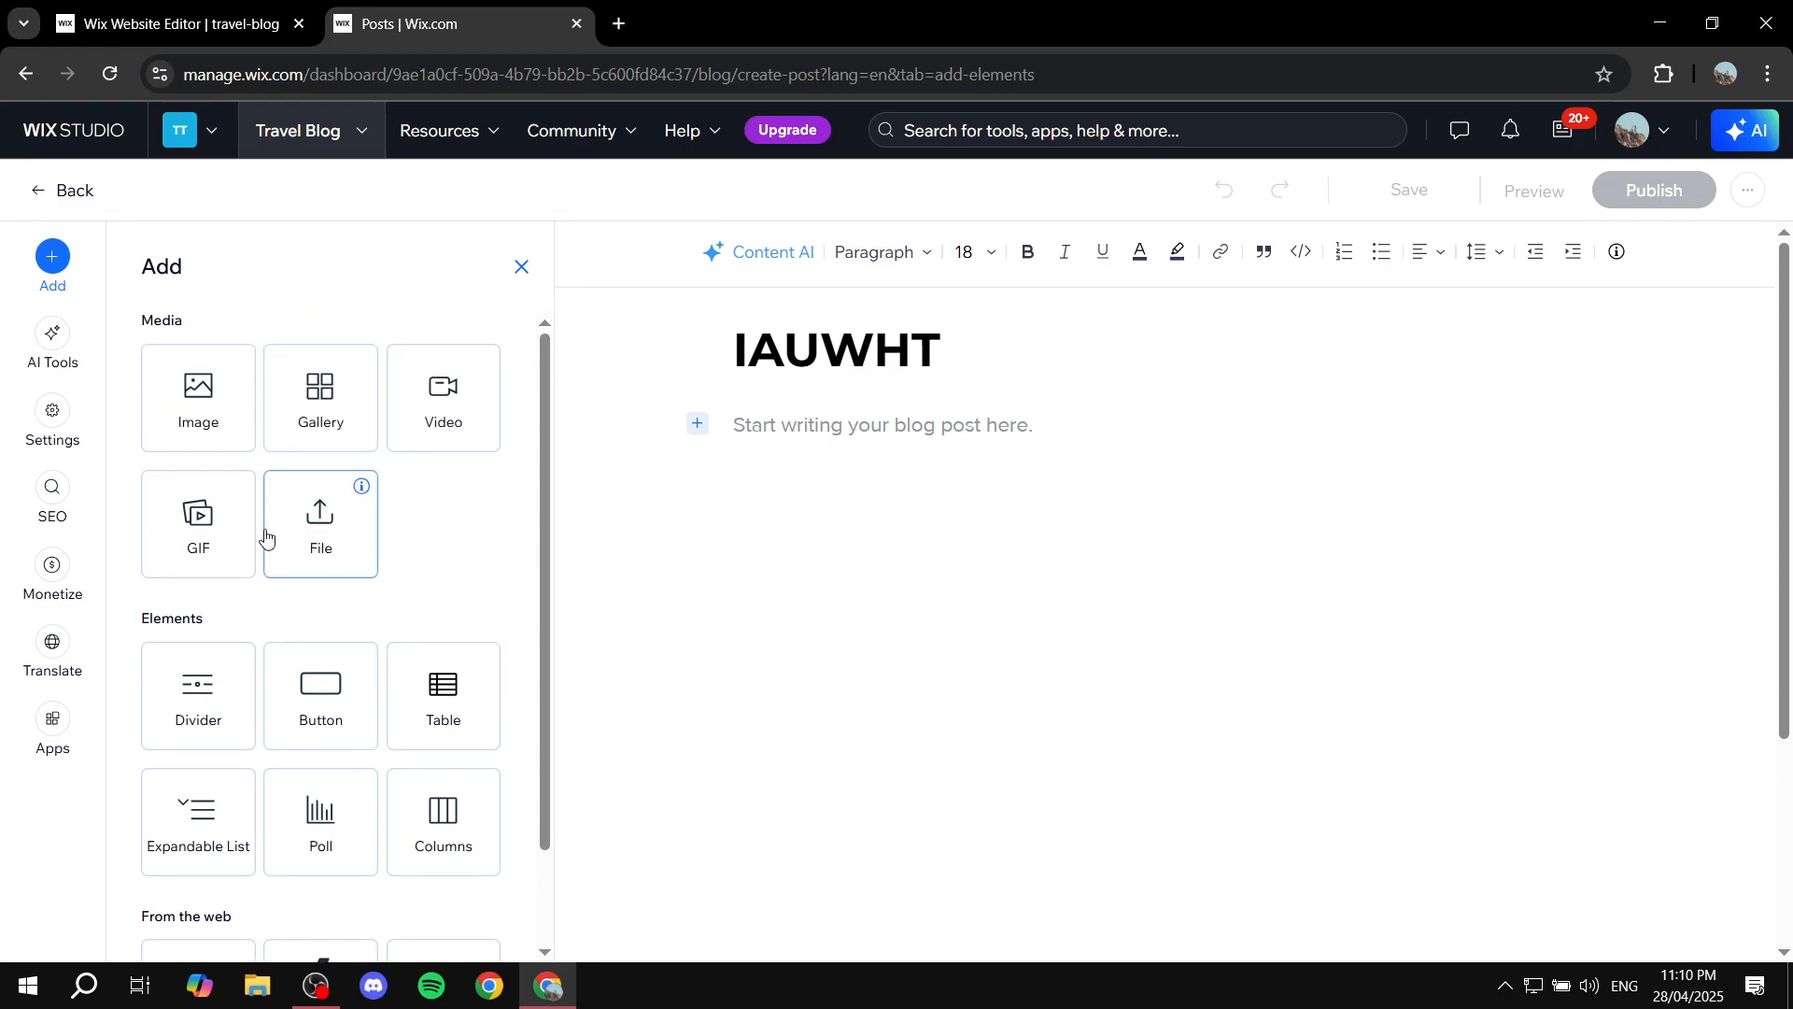
Step: Upload the image Colors.jpg from the computer and insert it into the post below the title
{"action": "left_click", "coordinate": [182, 419]}
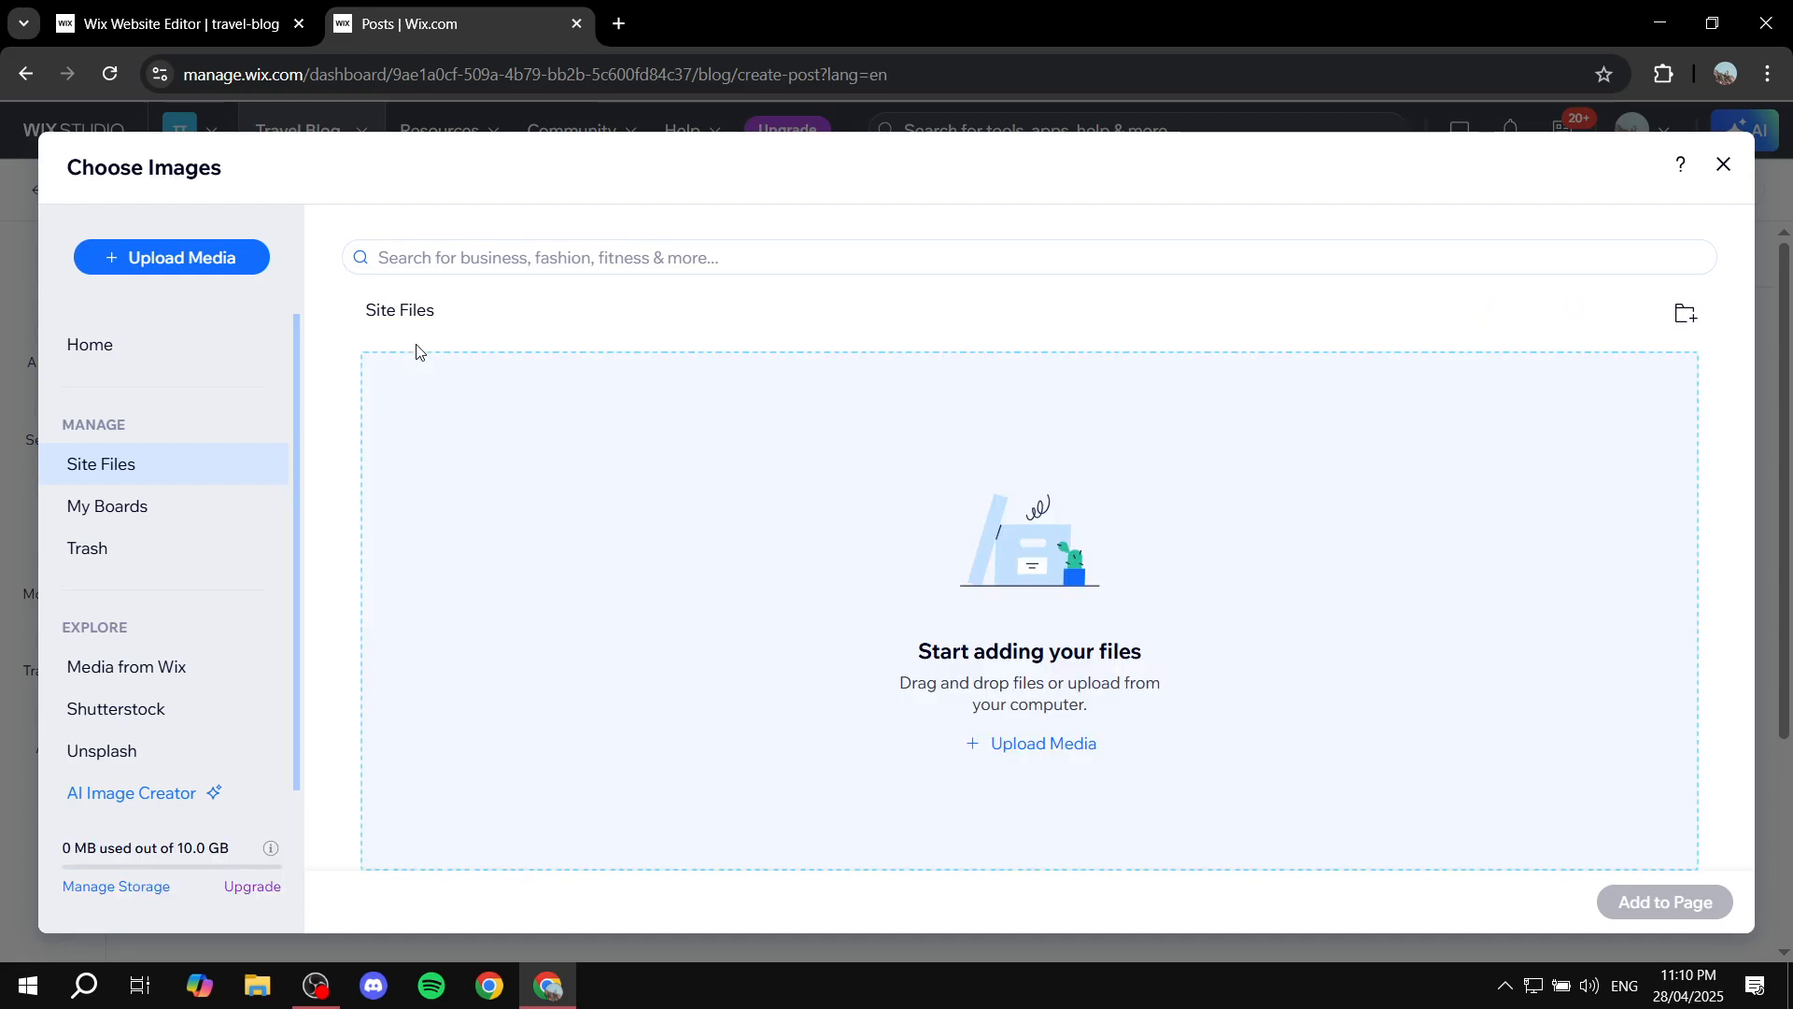
{"action": "left_click", "coordinate": [224, 259]}
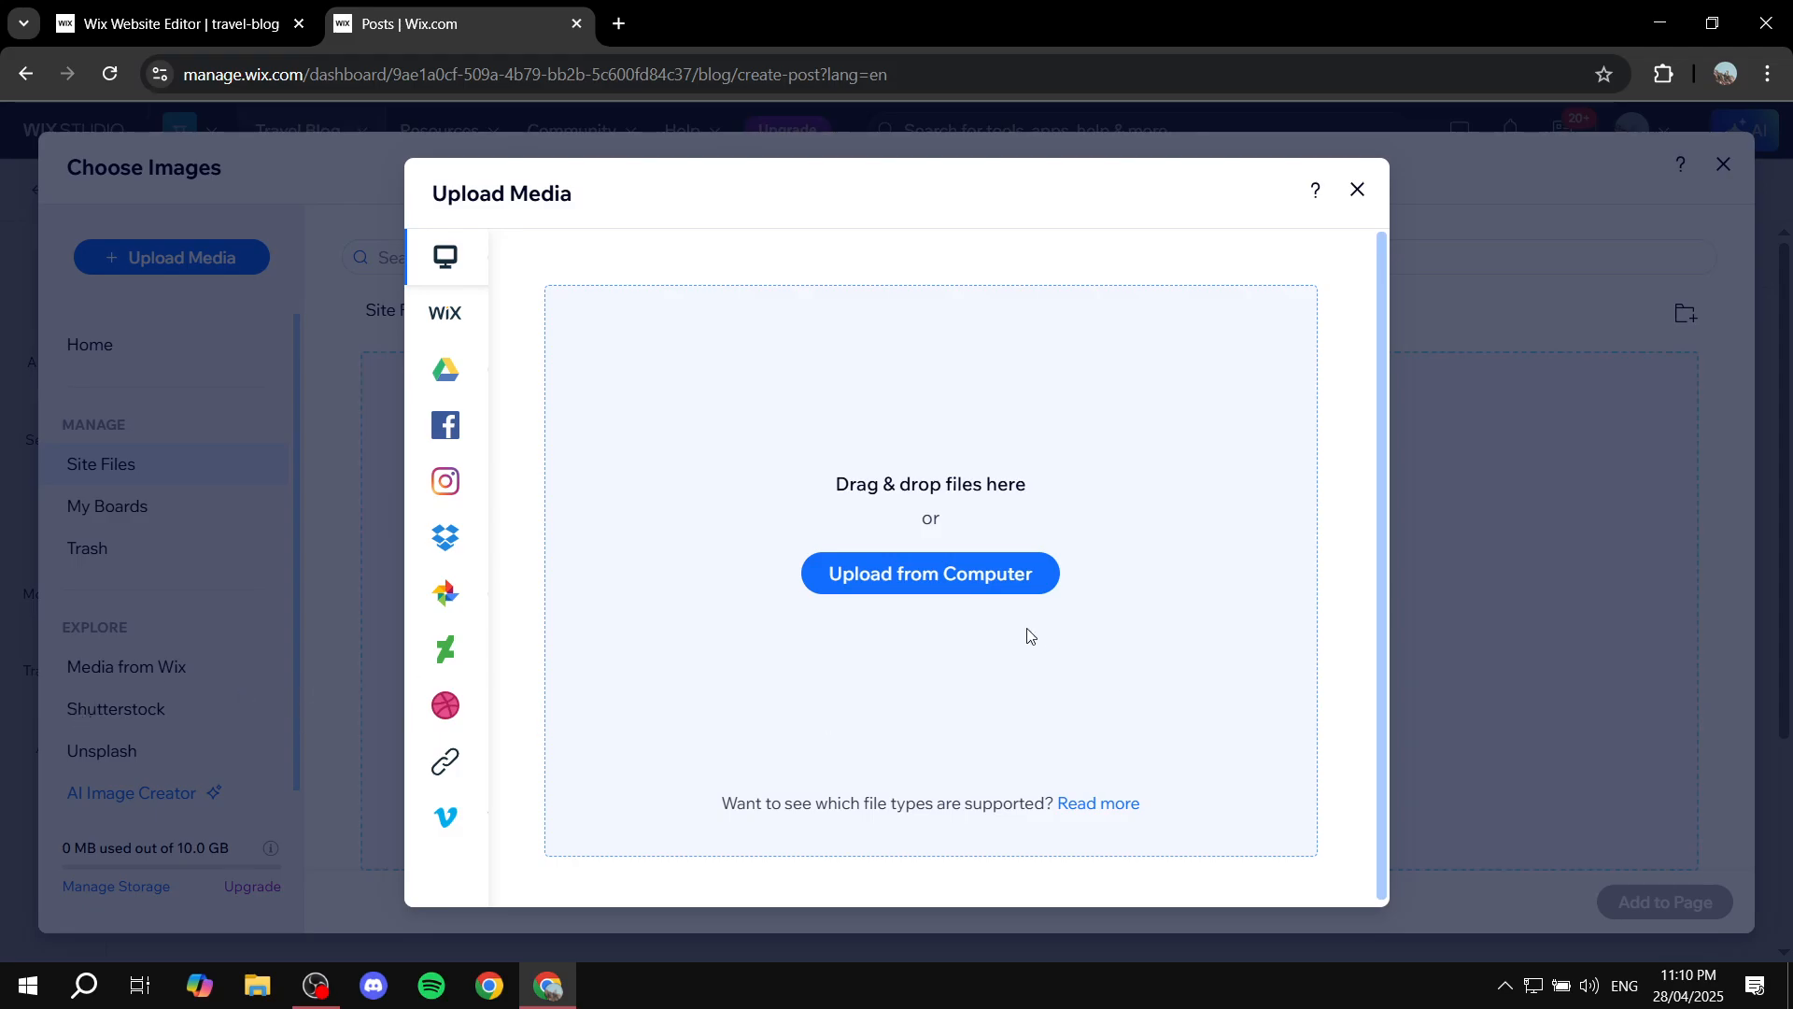
{"action": "left_click", "coordinate": [1037, 579]}
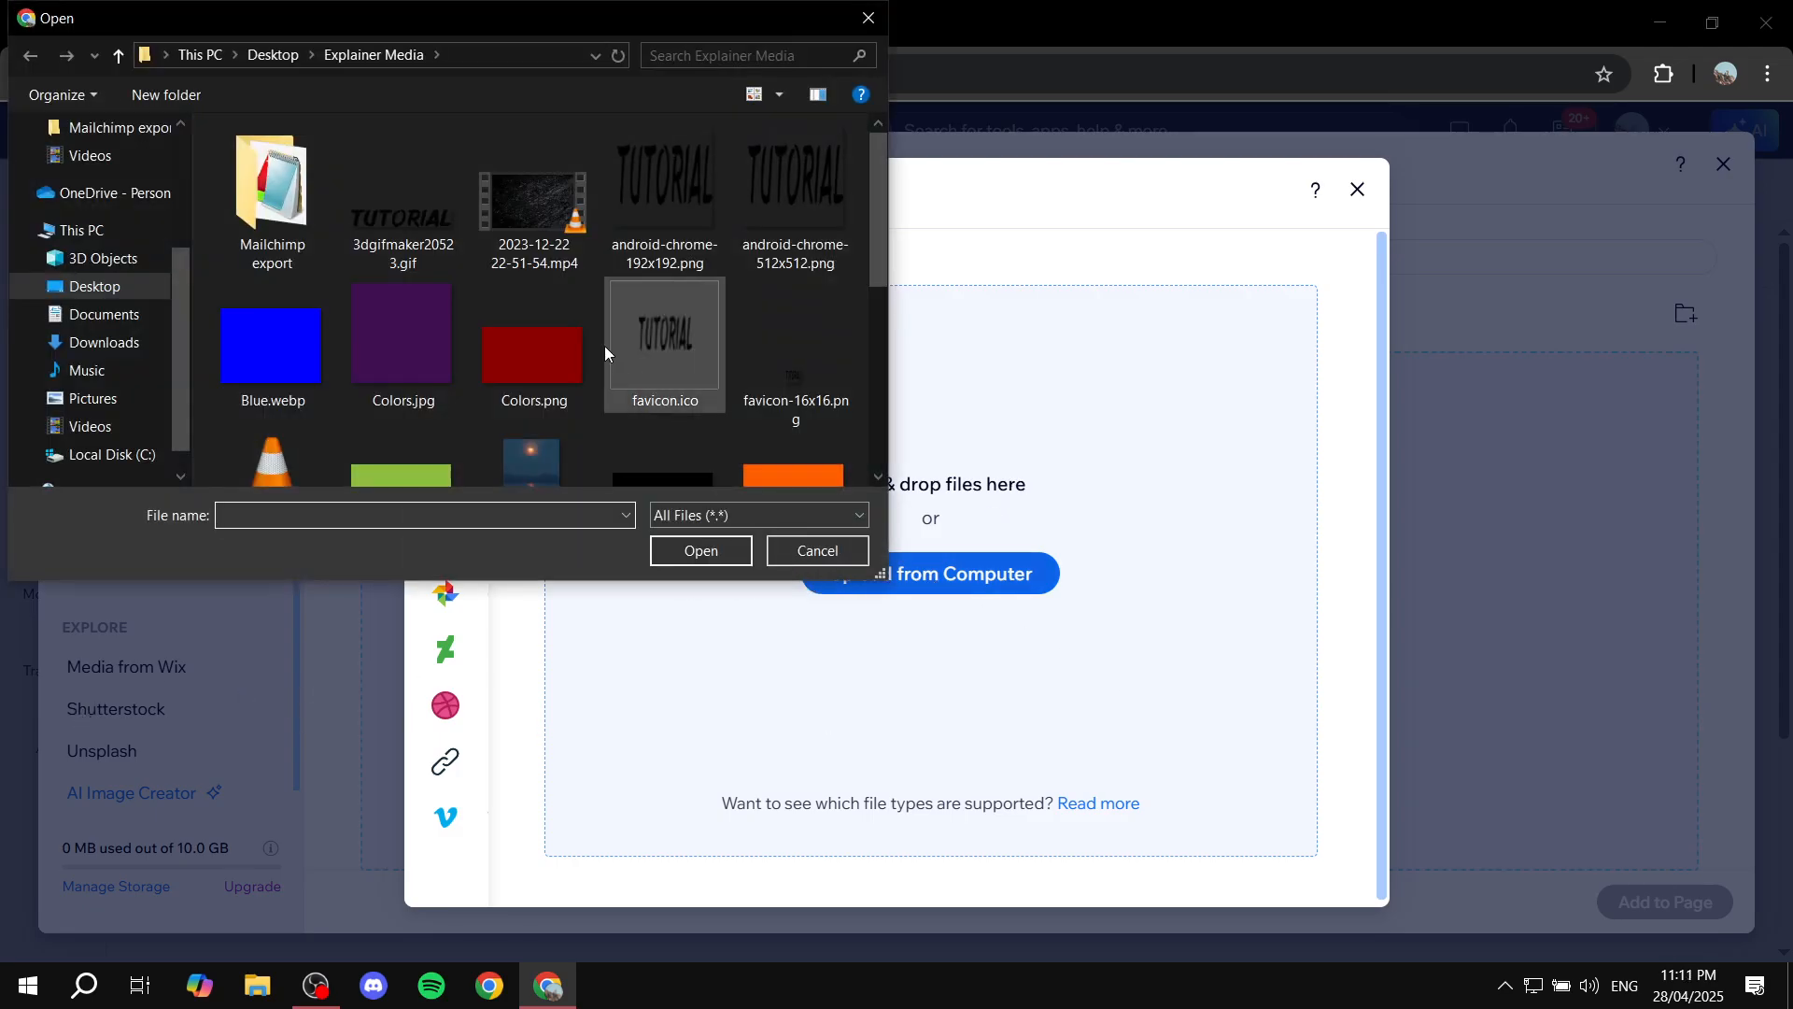
{"action": "scroll", "coordinate": [603, 347], "scroll_direction": "down", "scroll_amount": 2}
{"action": "double_click", "coordinate": [444, 222]}
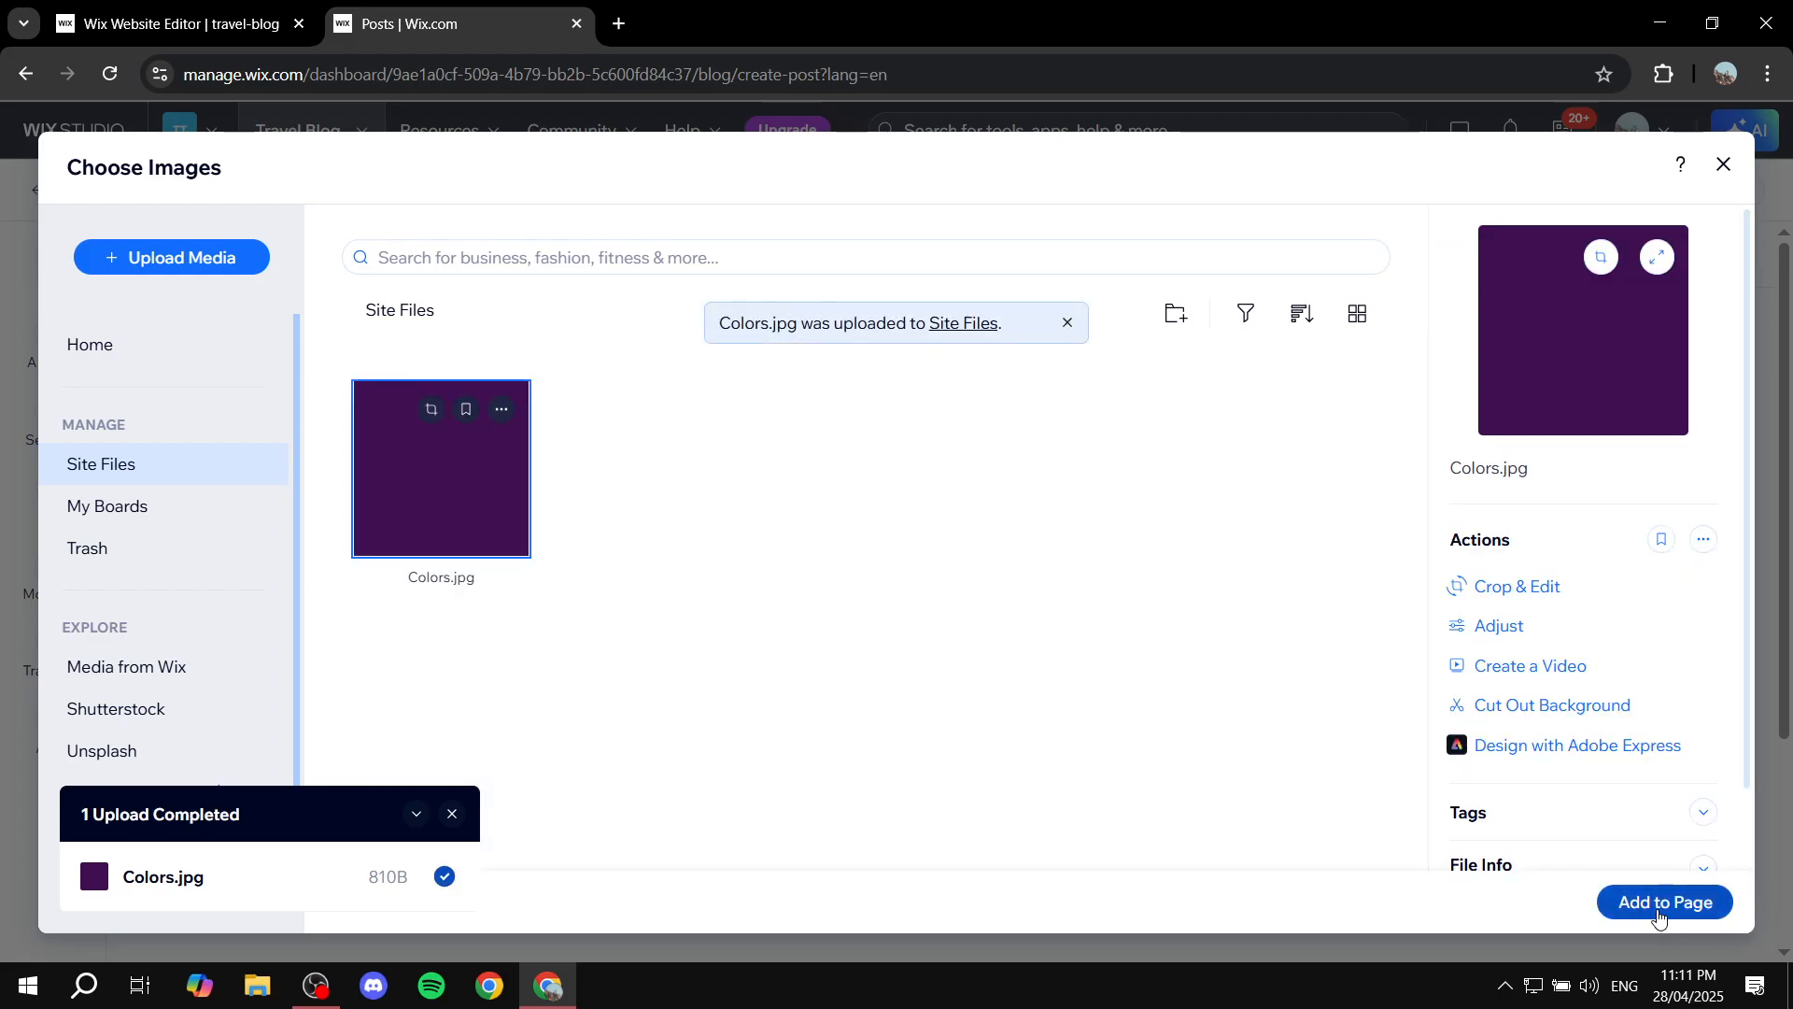
{"action": "left_click", "coordinate": [1657, 903]}
Step: Set the inserted image's size to Compact and check the other available size options
{"action": "scroll", "coordinate": [1473, 689], "scroll_direction": "down", "scroll_amount": 4}
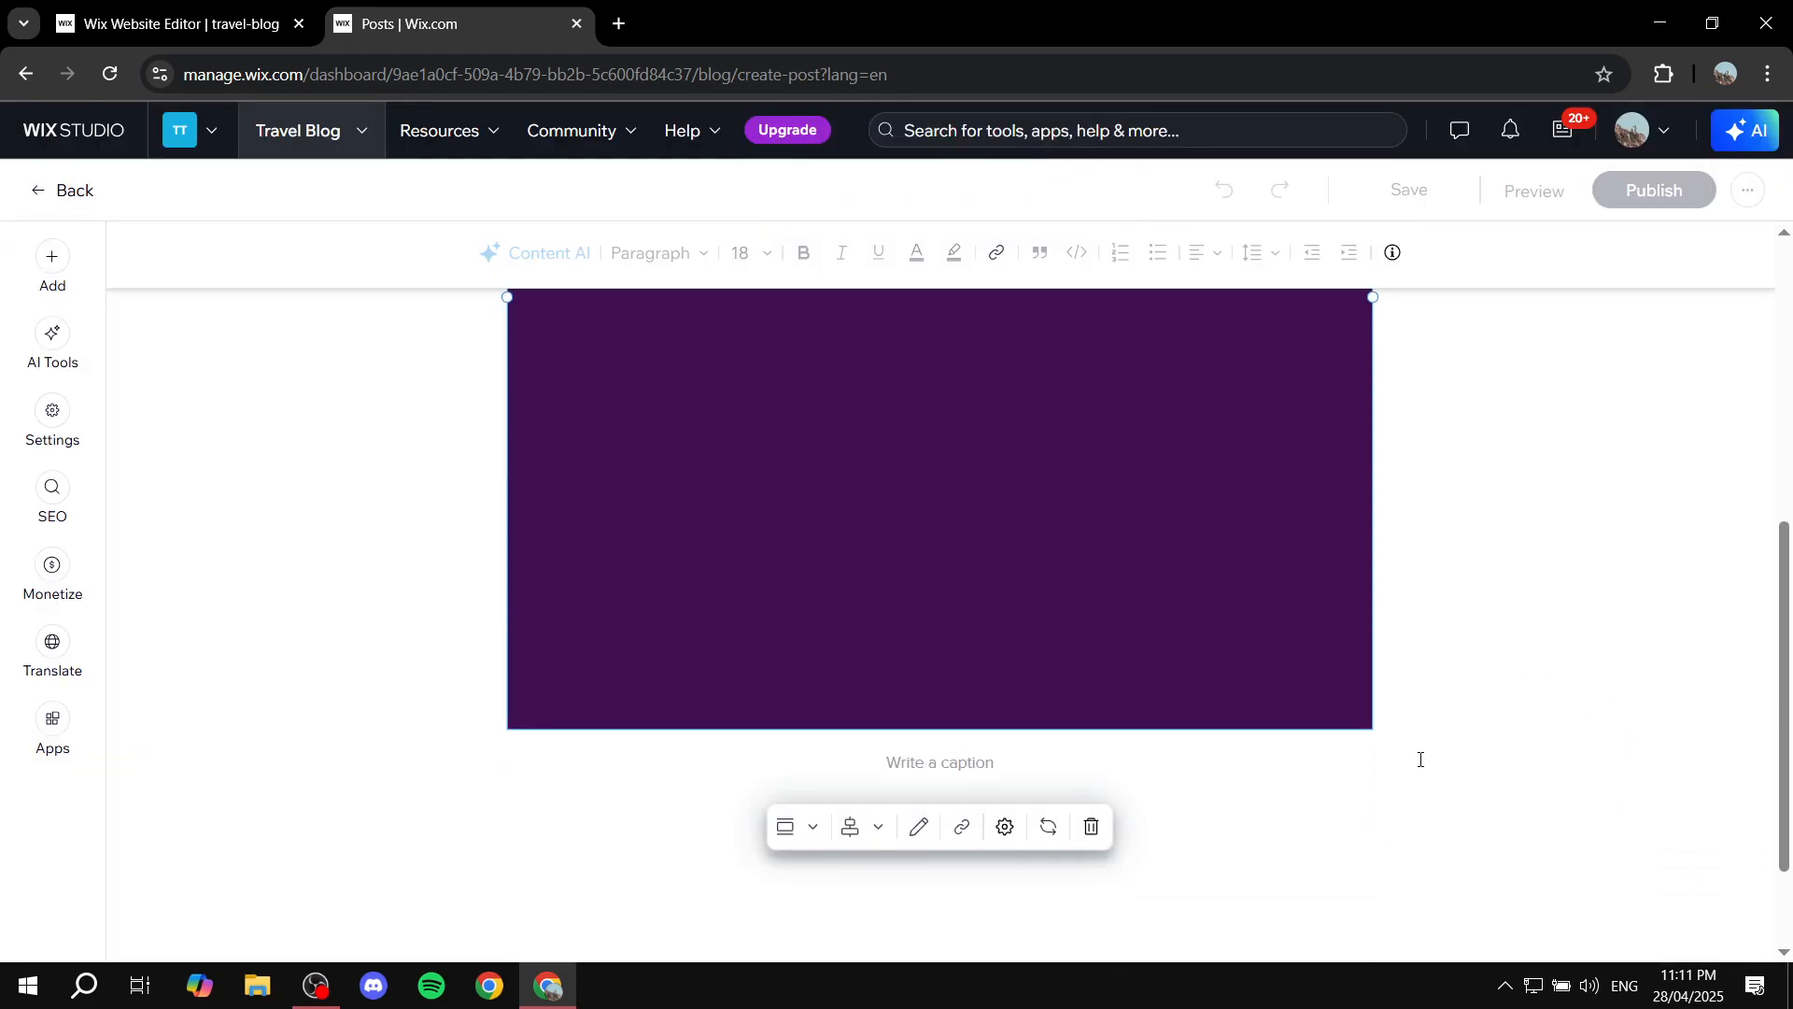
{"action": "scroll", "coordinate": [1342, 608], "scroll_direction": "up", "scroll_amount": 4}
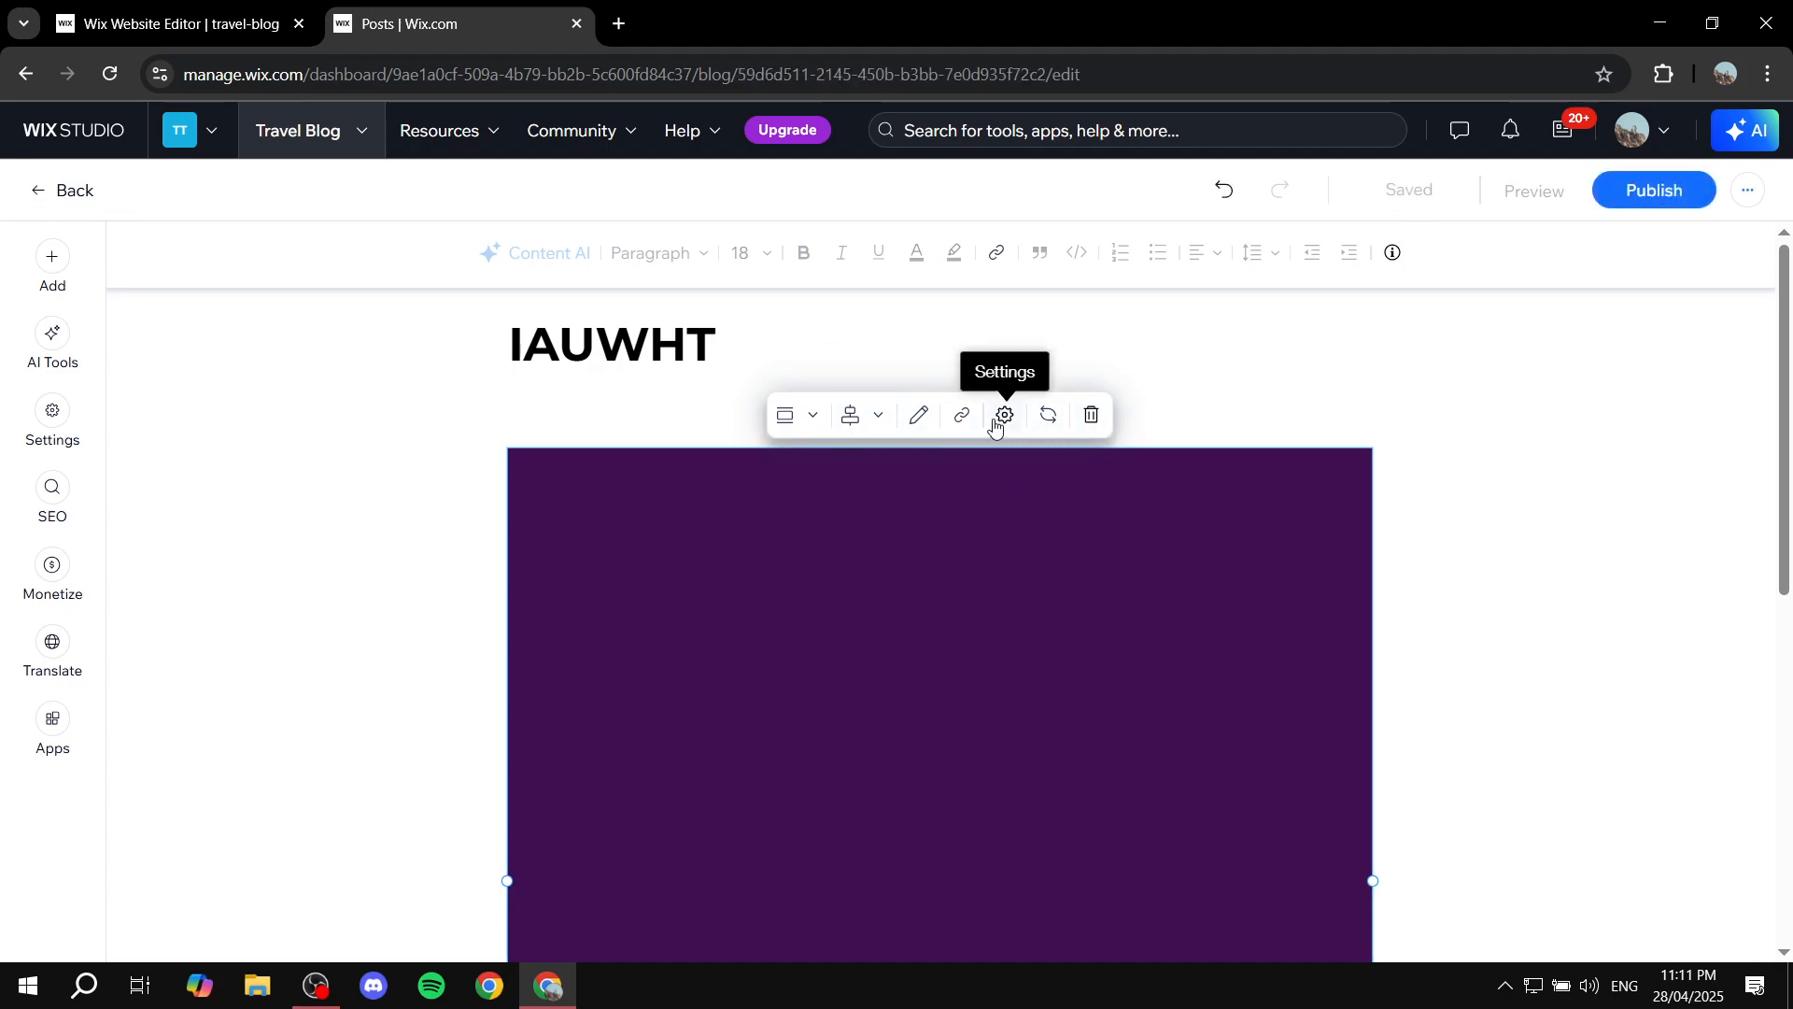
{"action": "left_click", "coordinate": [812, 420]}
{"action": "left_click", "coordinate": [798, 470]}
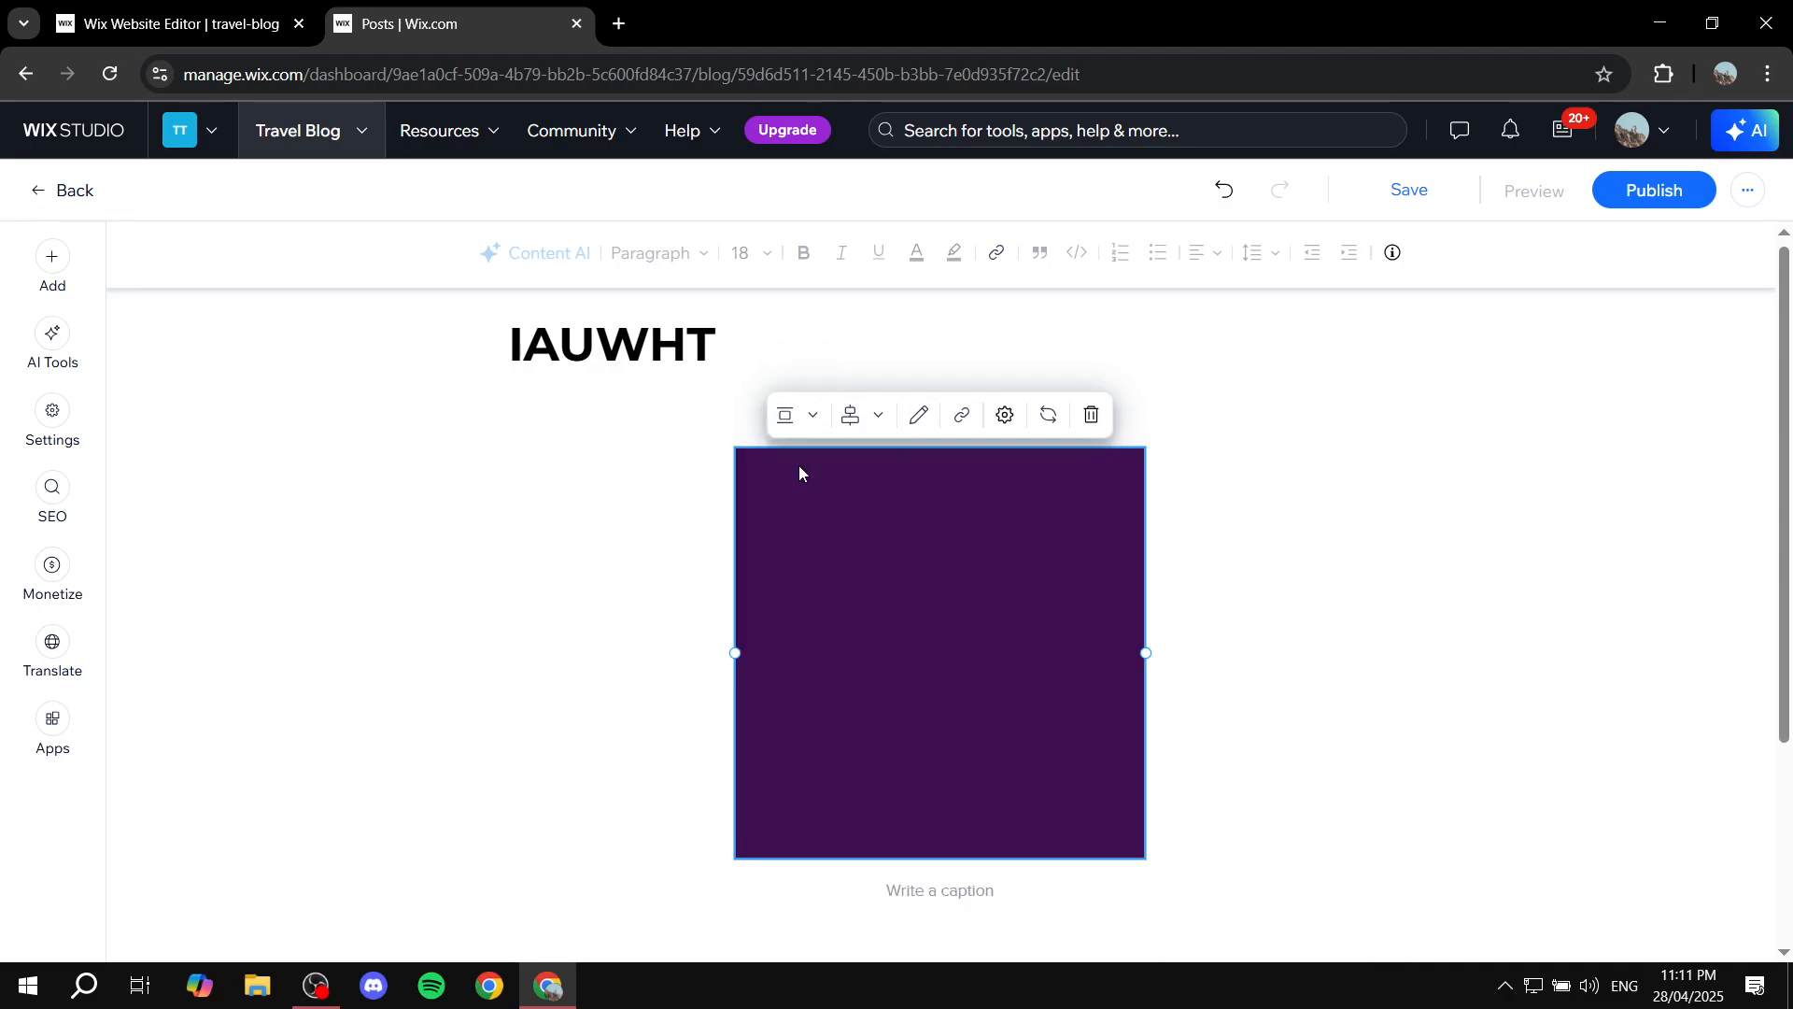
{"action": "left_click", "coordinate": [809, 417]}
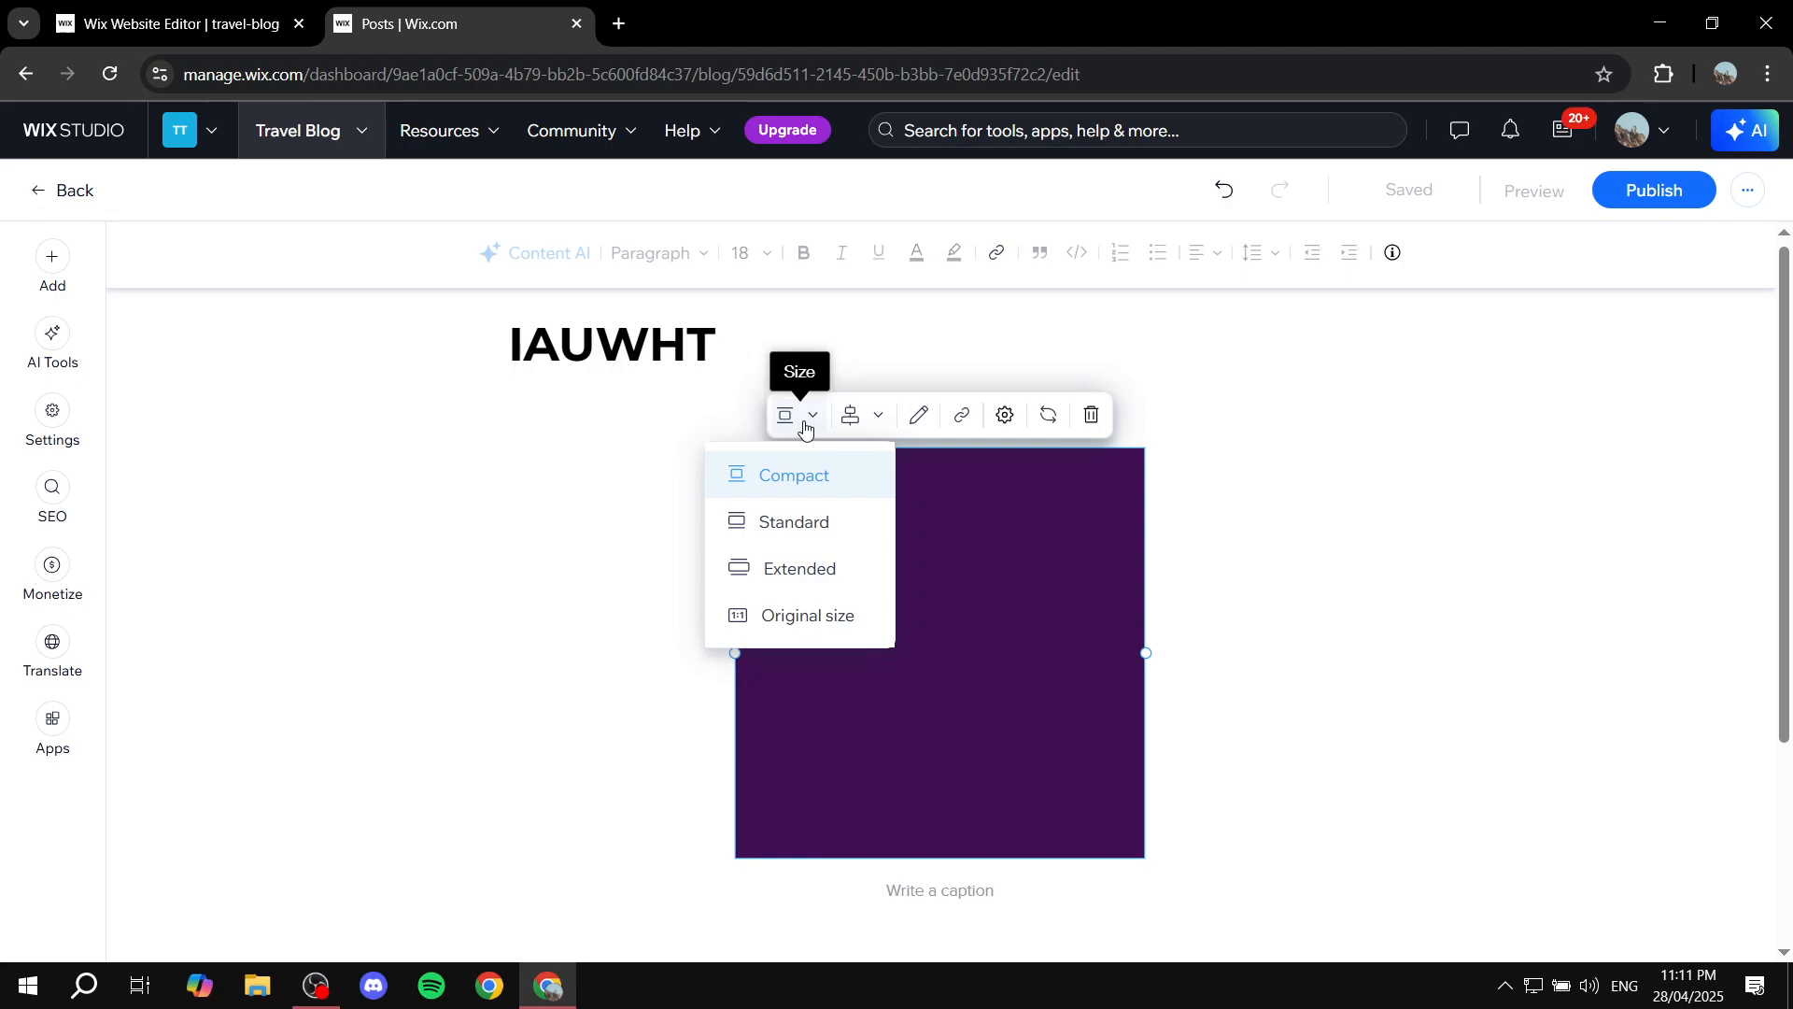
Step: Leave the image's caption empty and start a new text line below the image
{"action": "scroll", "coordinate": [1308, 598], "scroll_direction": "down", "scroll_amount": 3}
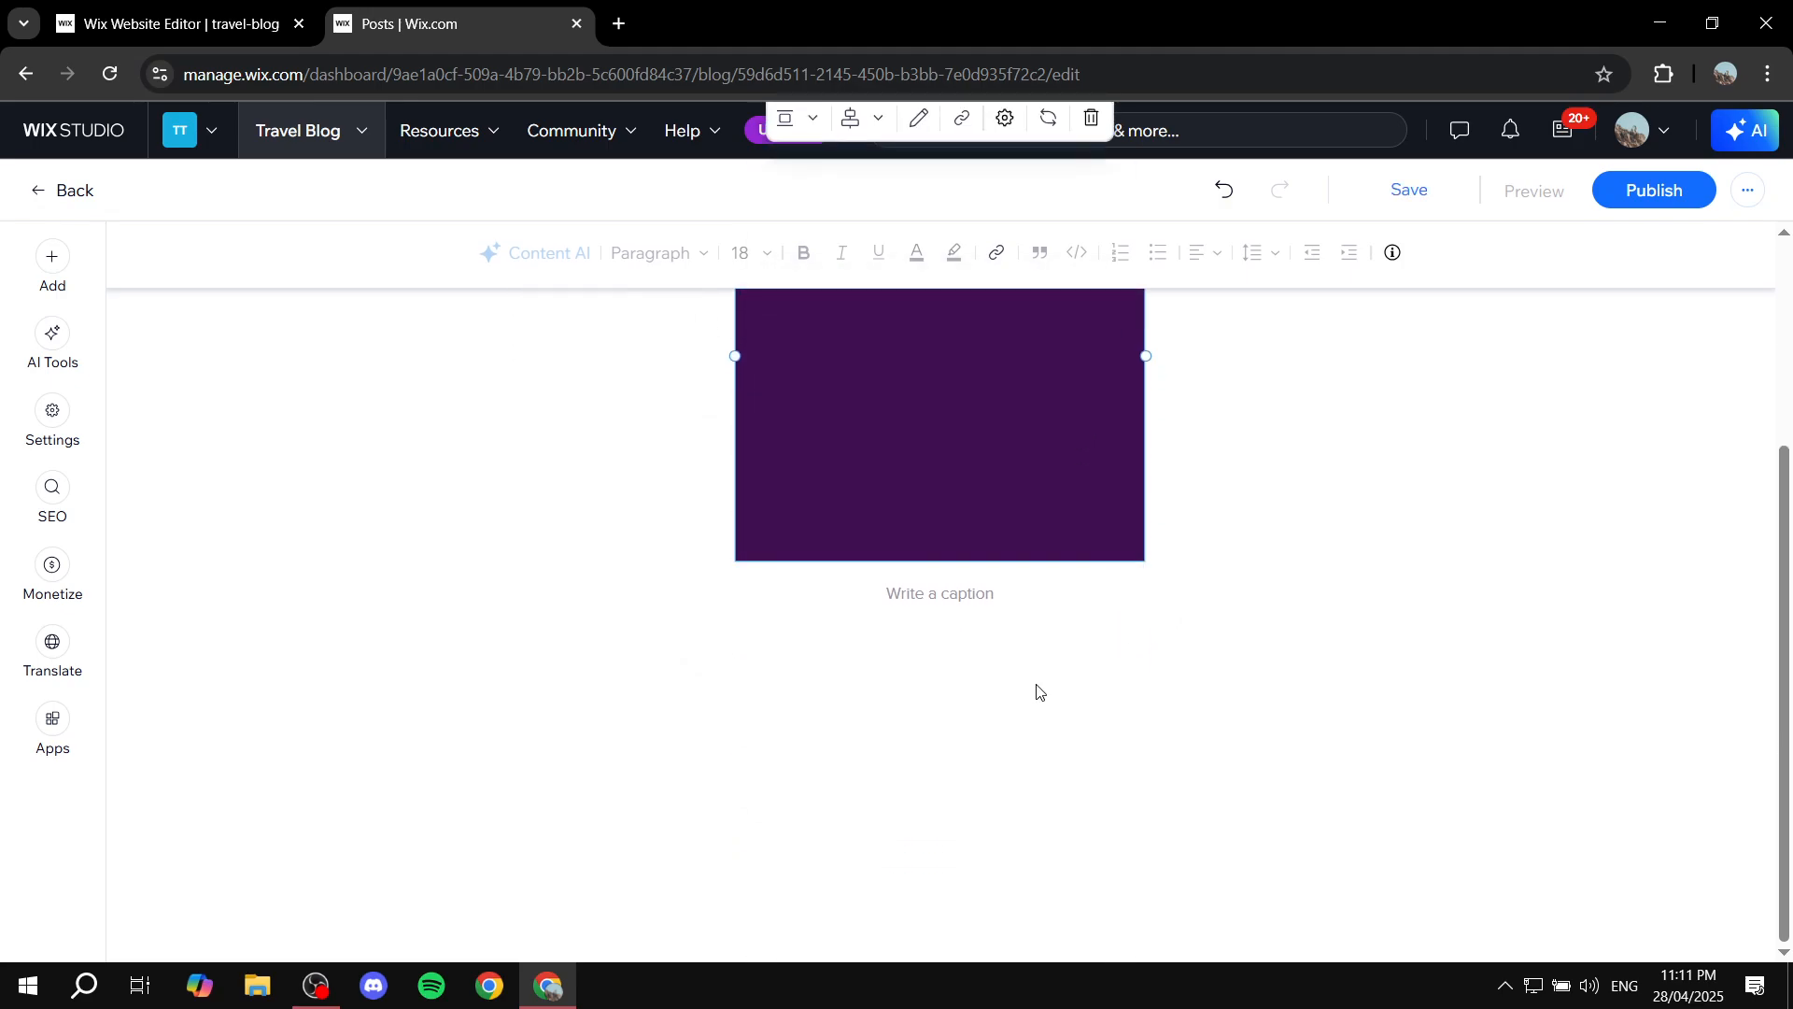
{"action": "left_click", "coordinate": [1074, 598]}
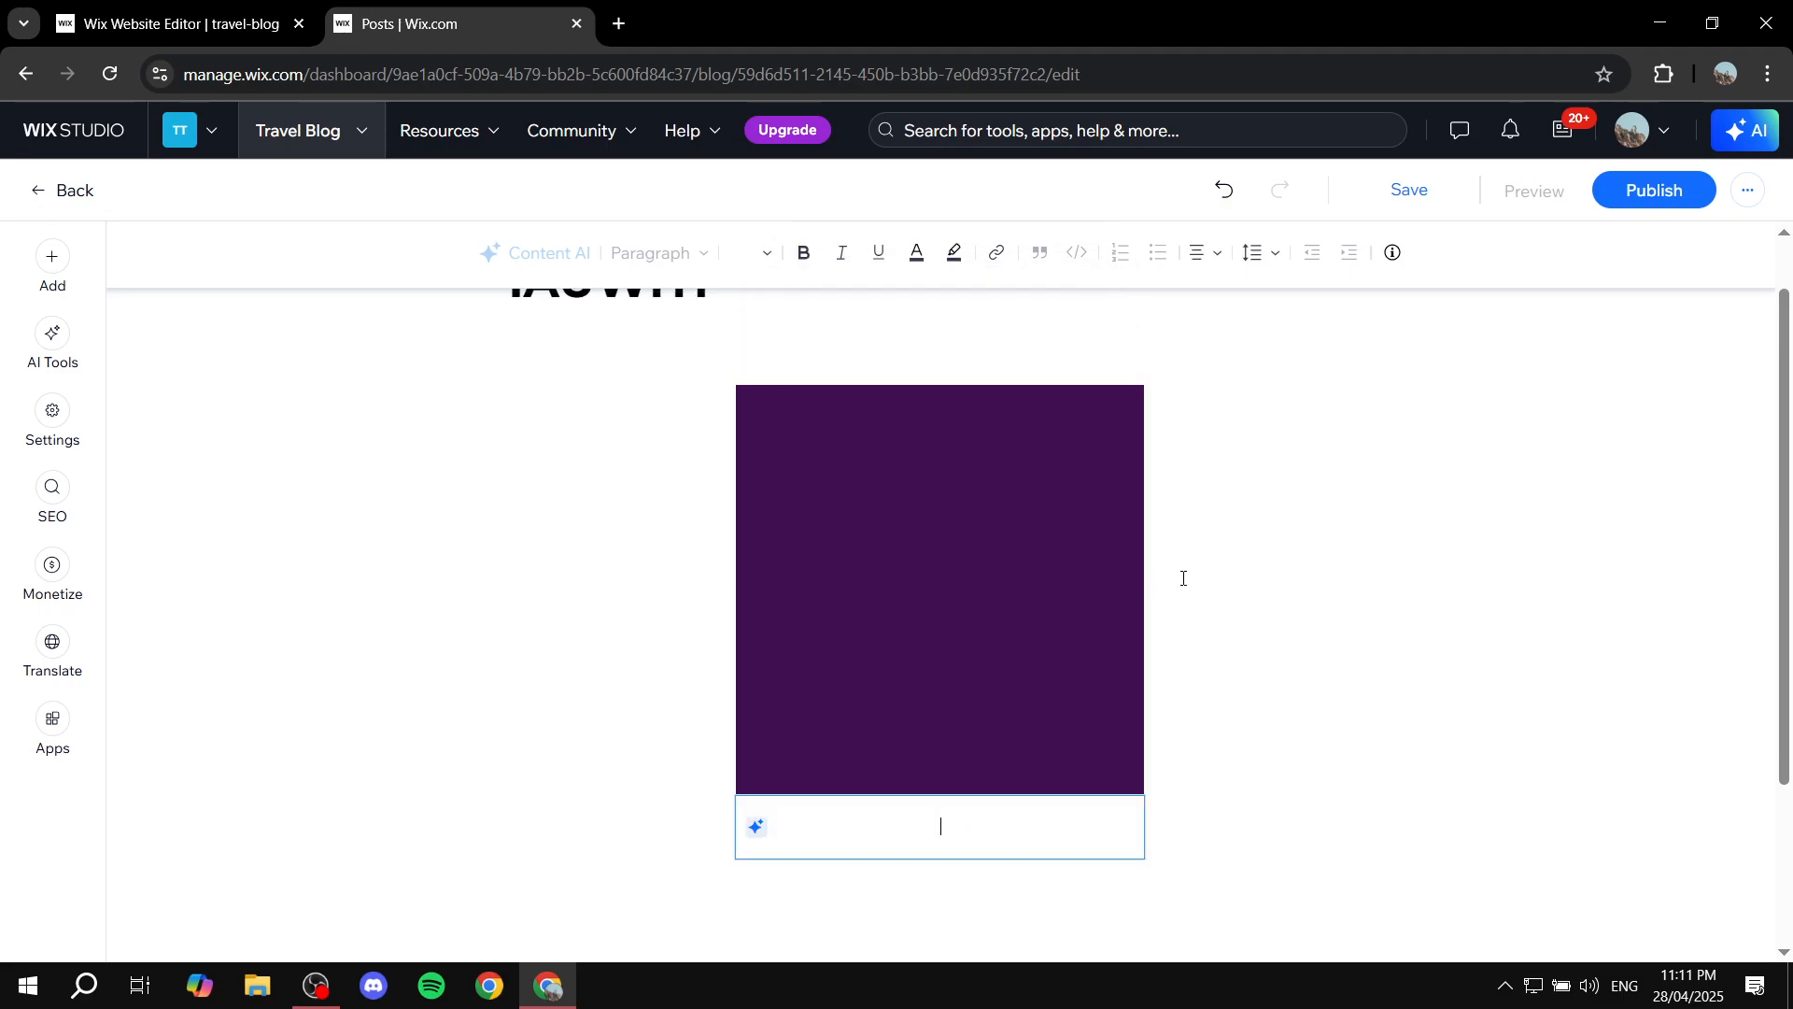
{"action": "key", "text": "Return"}
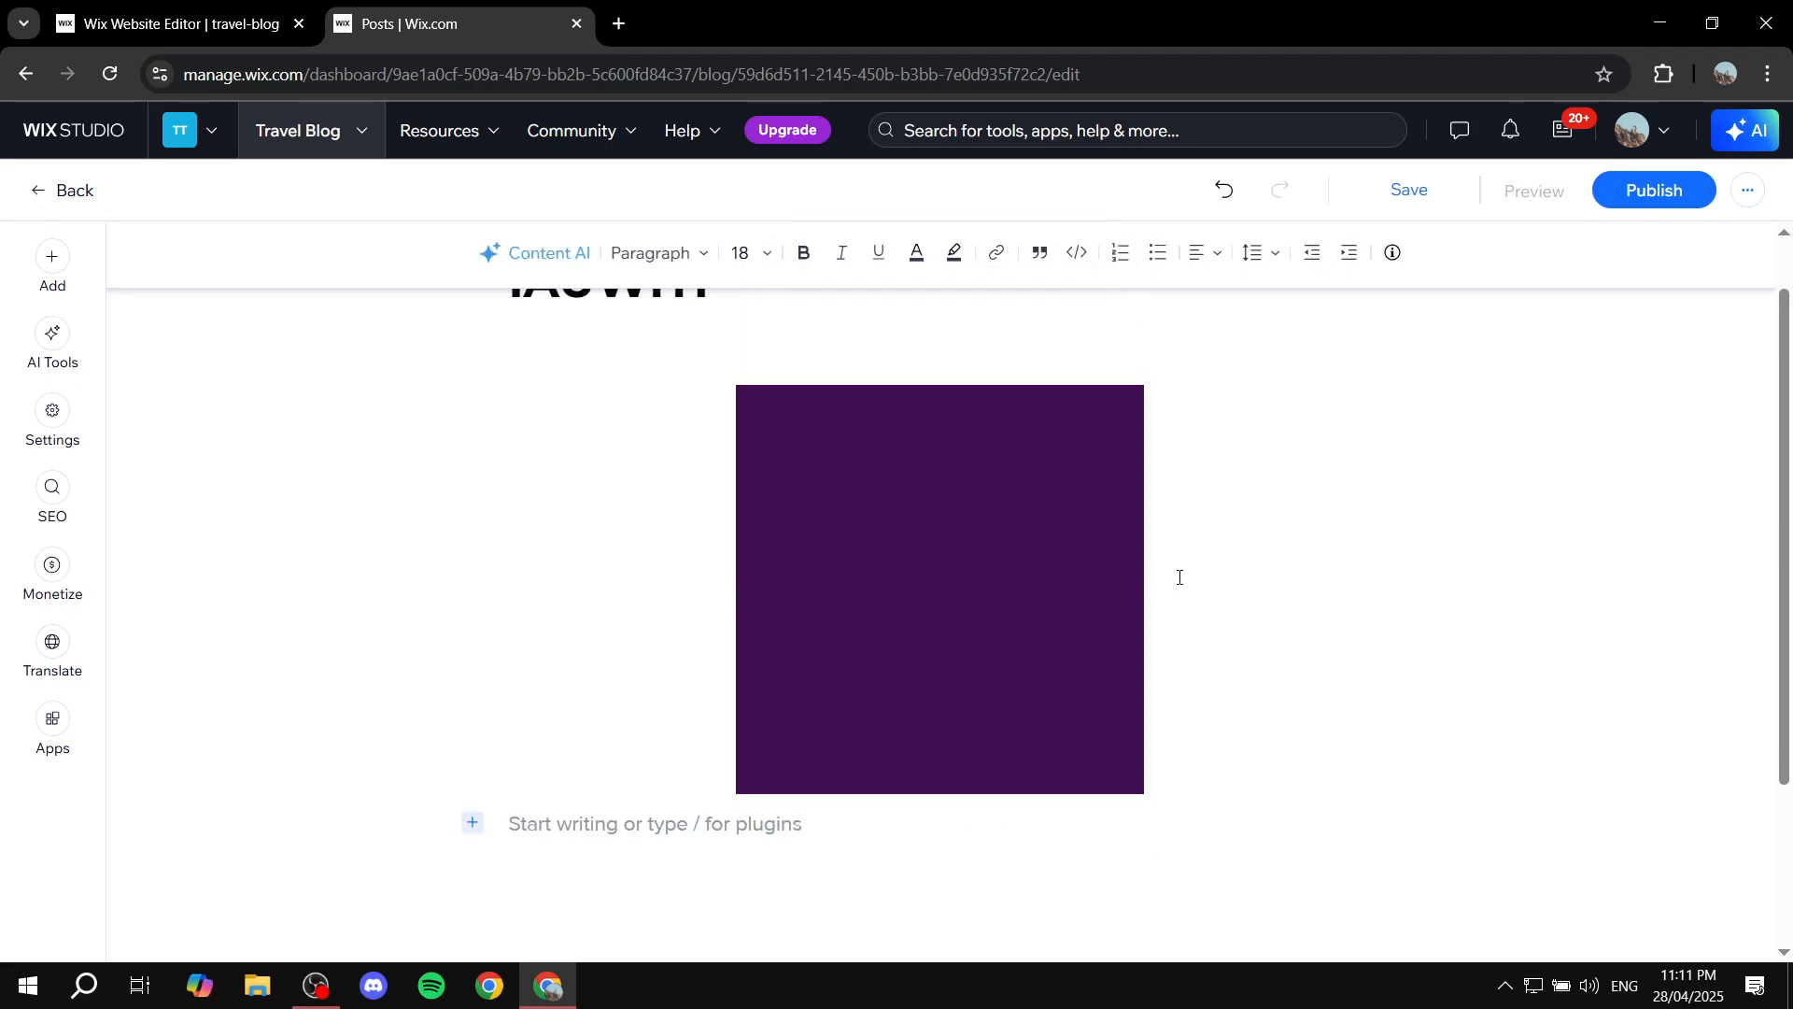
Step: Review the post layout and the available heading and paragraph styles, keeping the Paragraph style
{"action": "scroll", "coordinate": [1158, 689], "scroll_direction": "up", "scroll_amount": 1}
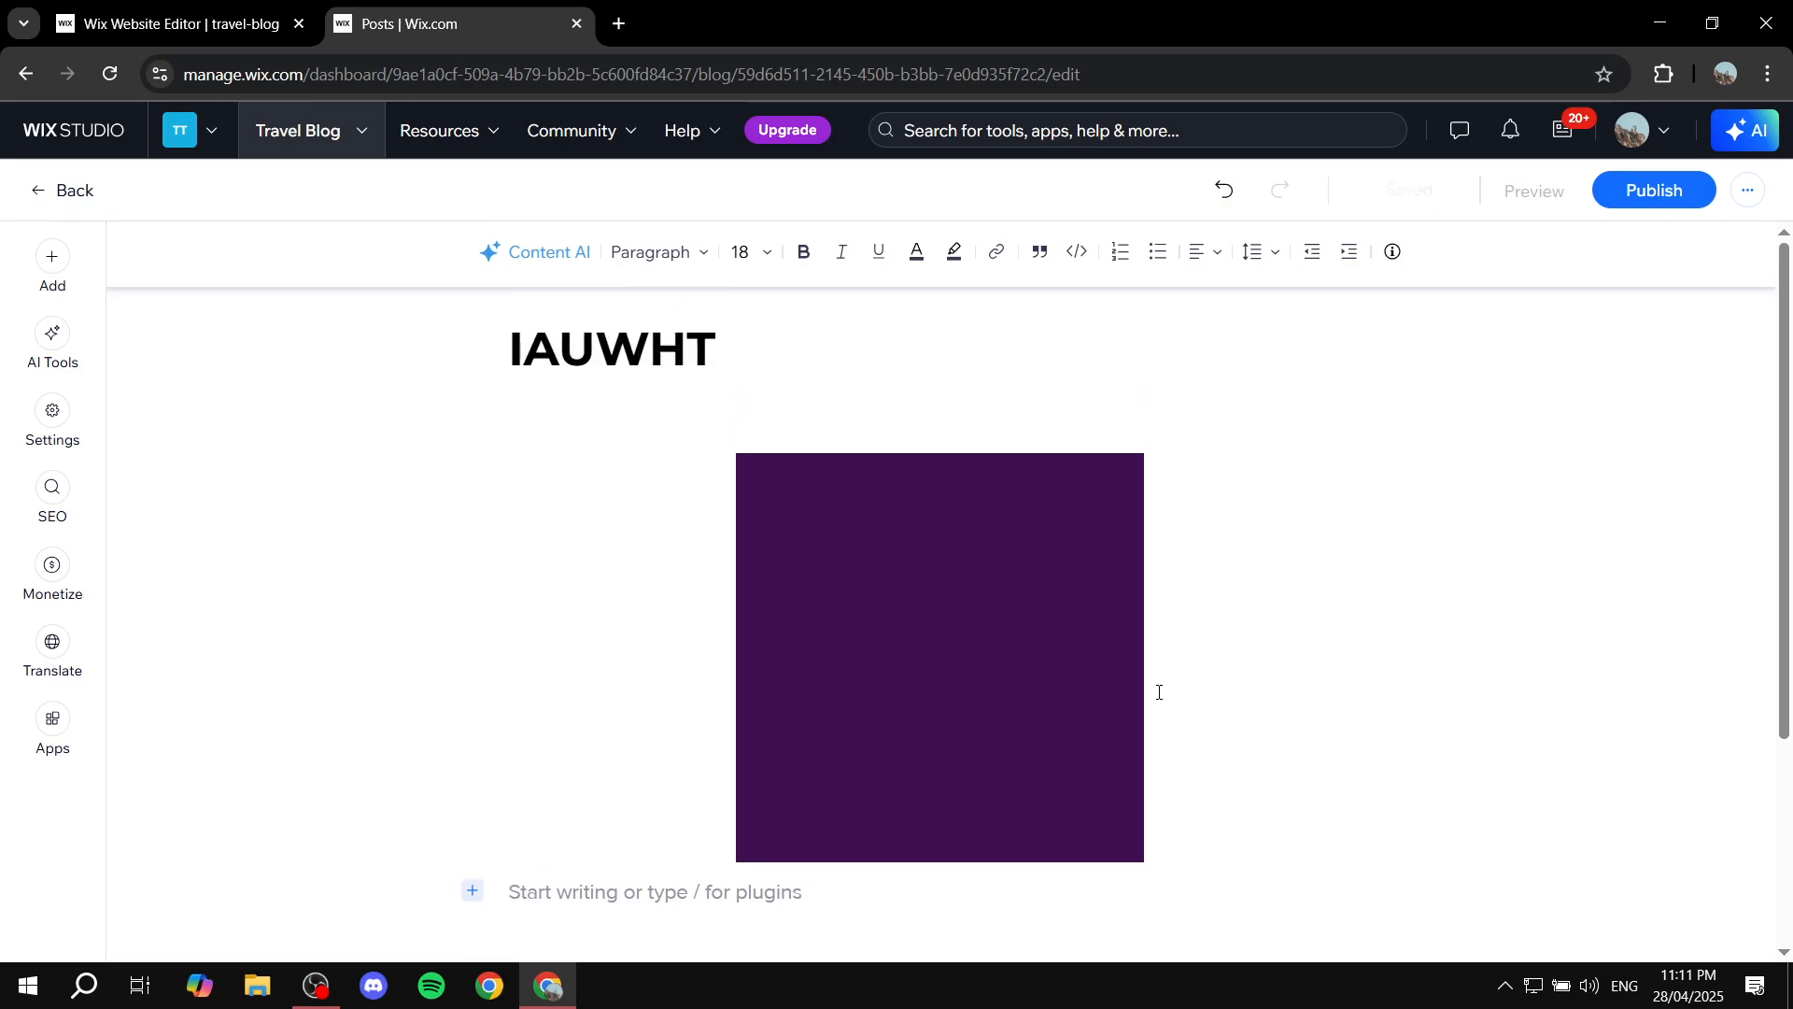
{"action": "scroll", "coordinate": [1121, 700], "scroll_direction": "down", "scroll_amount": 3}
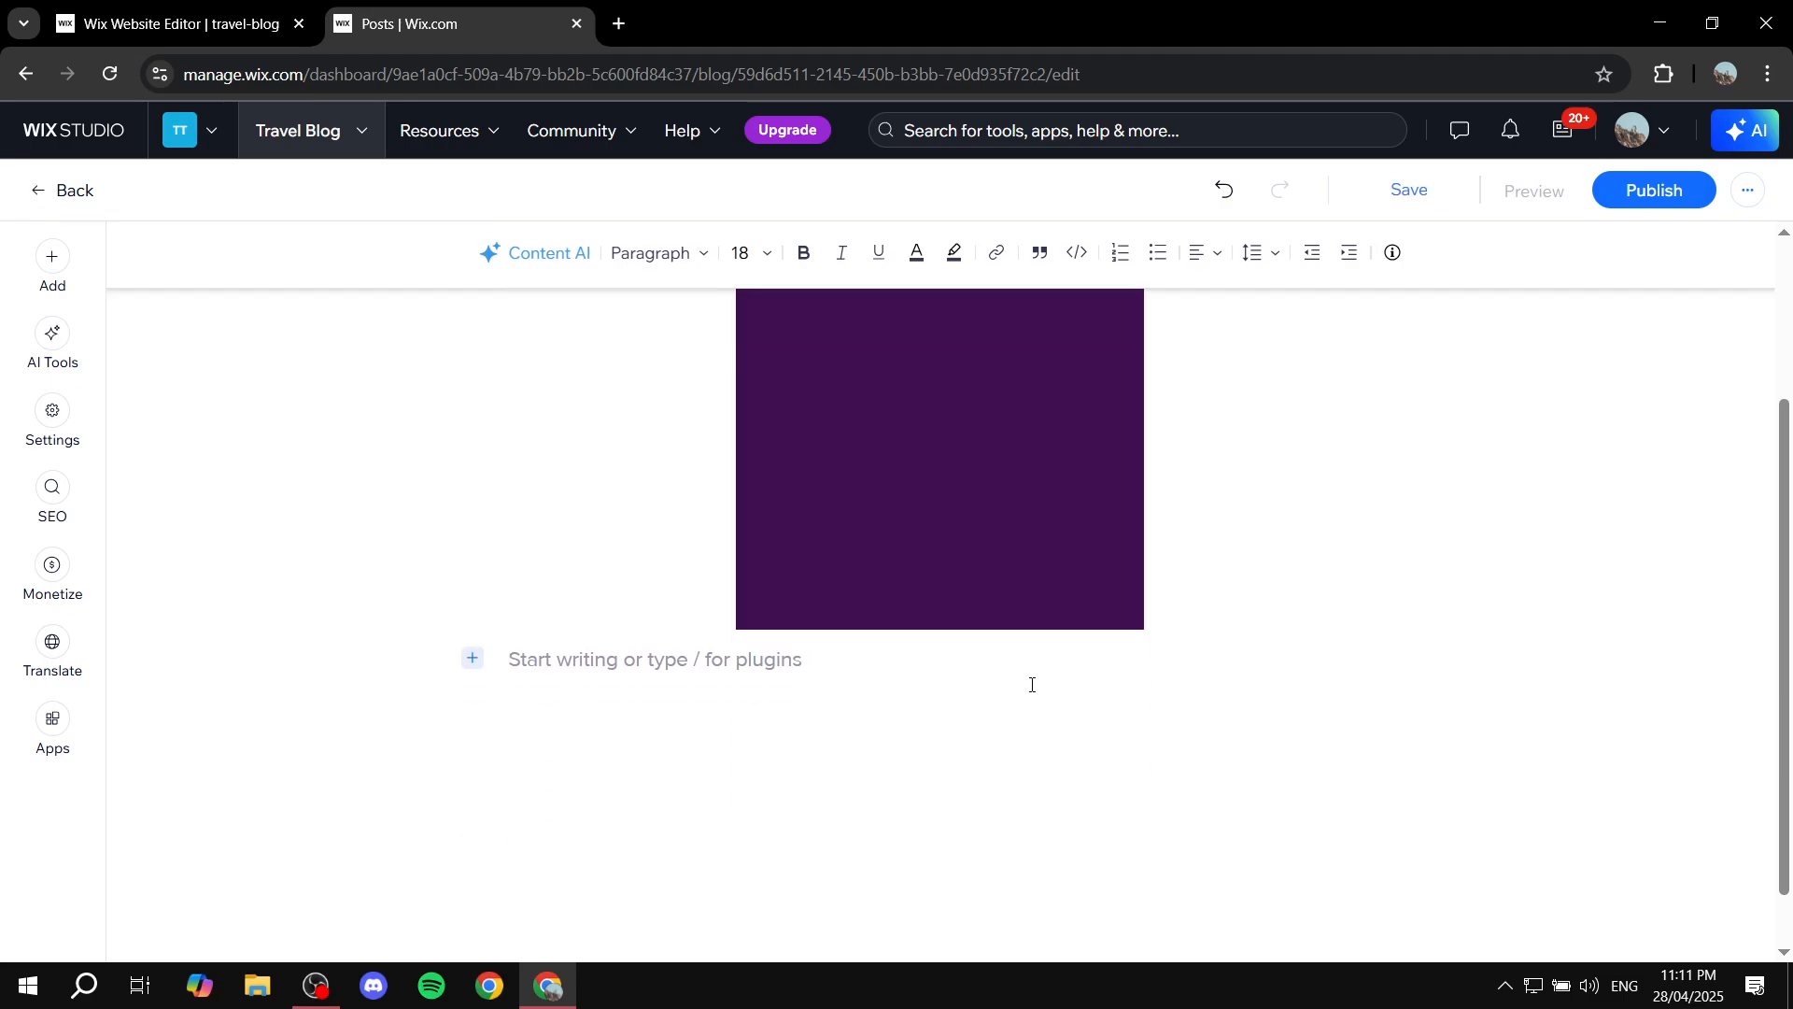
{"action": "scroll", "coordinate": [1000, 672], "scroll_direction": "up", "scroll_amount": 3}
{"action": "scroll", "coordinate": [993, 672], "scroll_direction": "down", "scroll_amount": 3}
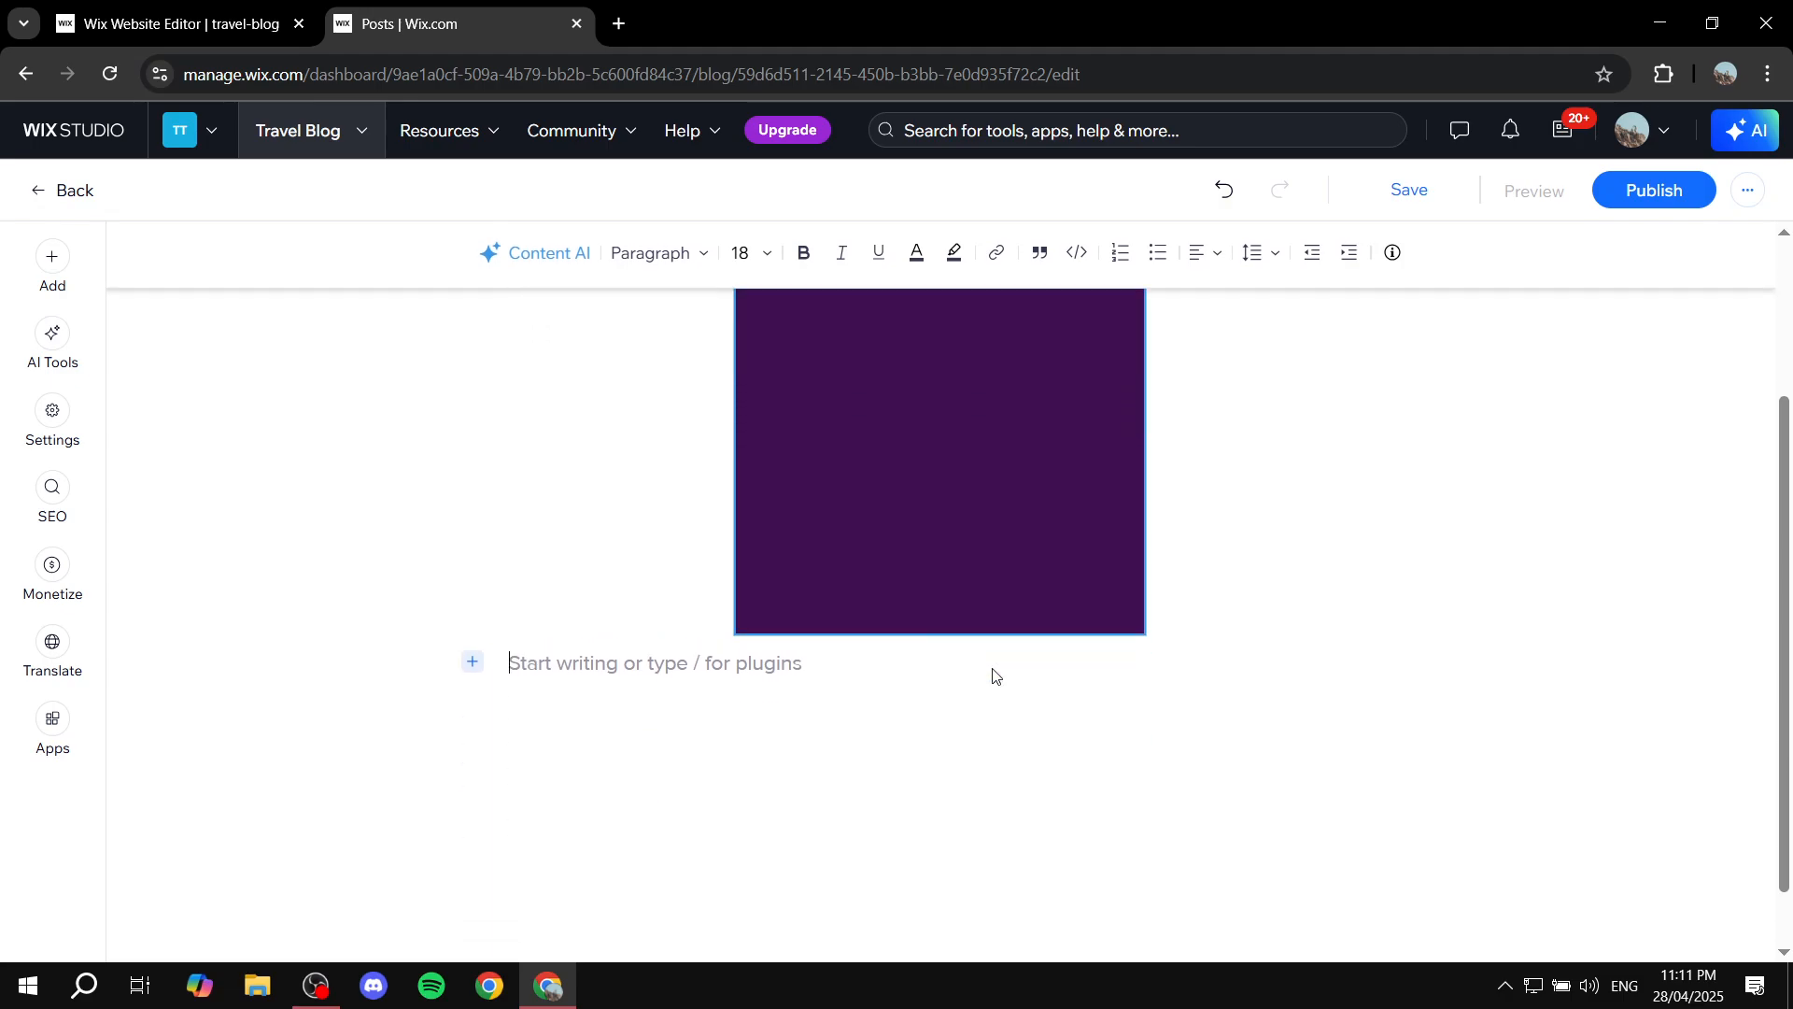
{"action": "left_click", "coordinate": [665, 254]}
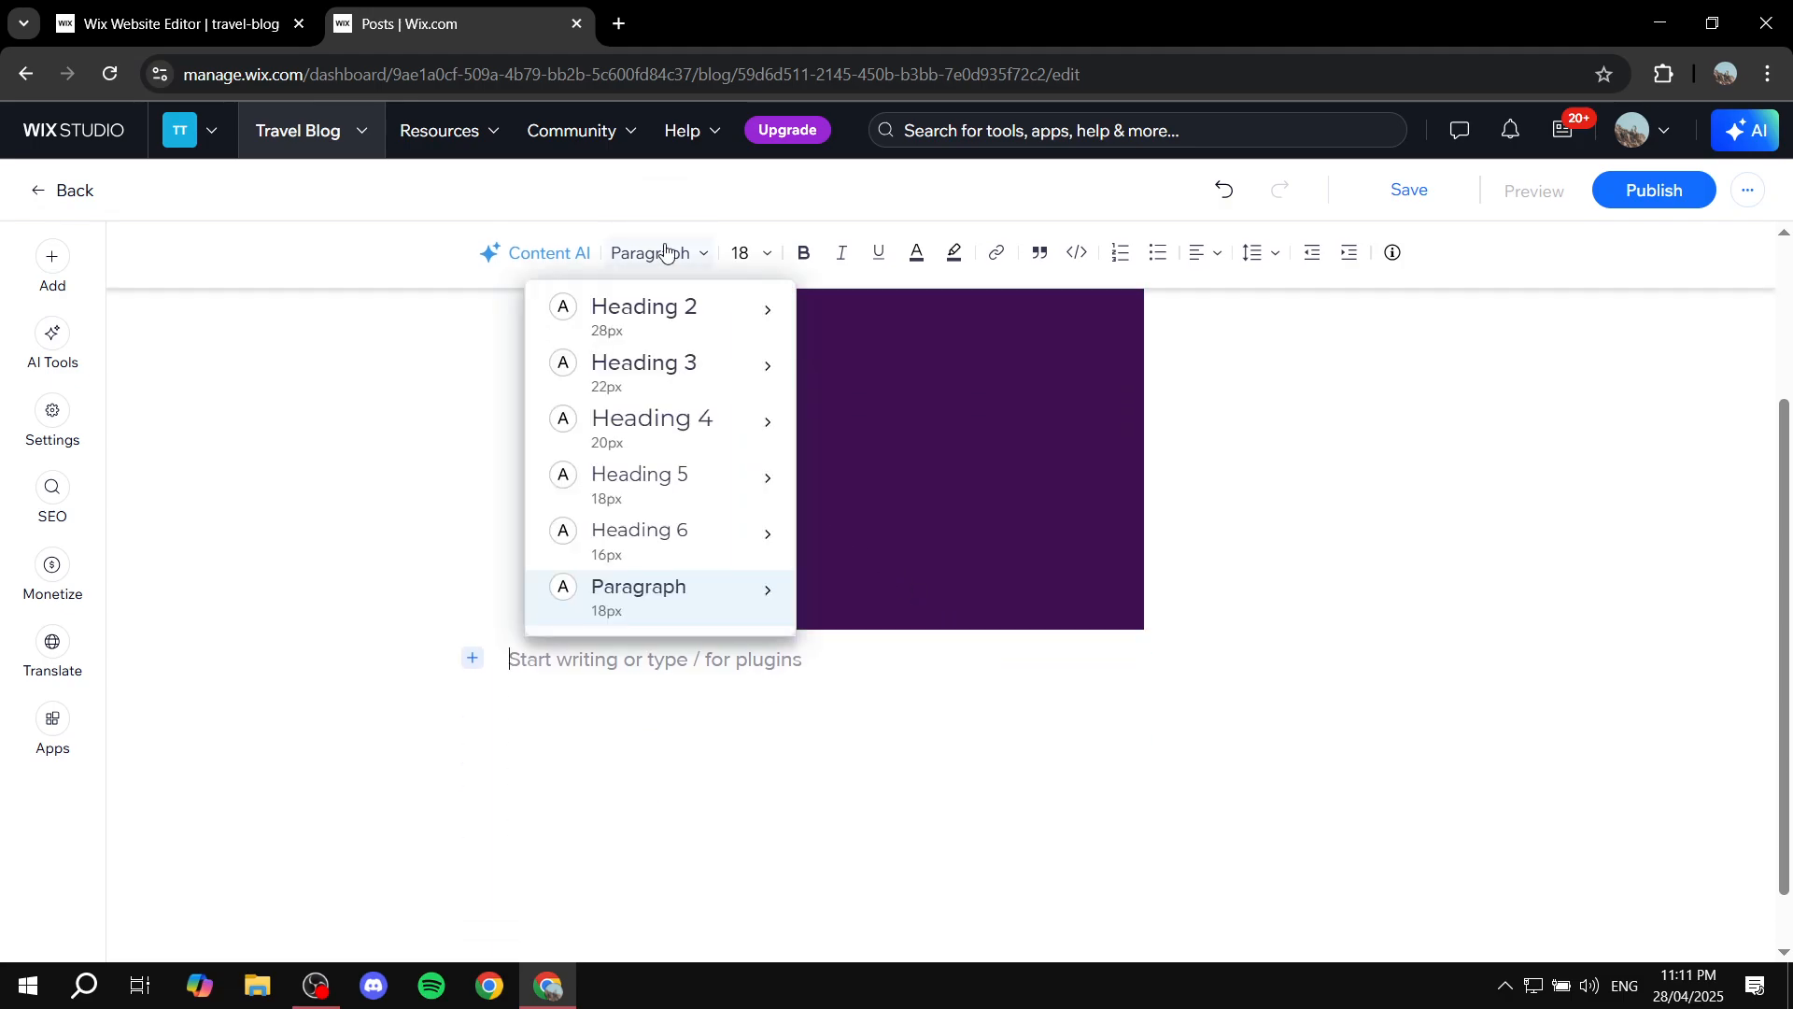
{"action": "left_click", "coordinate": [669, 258]}
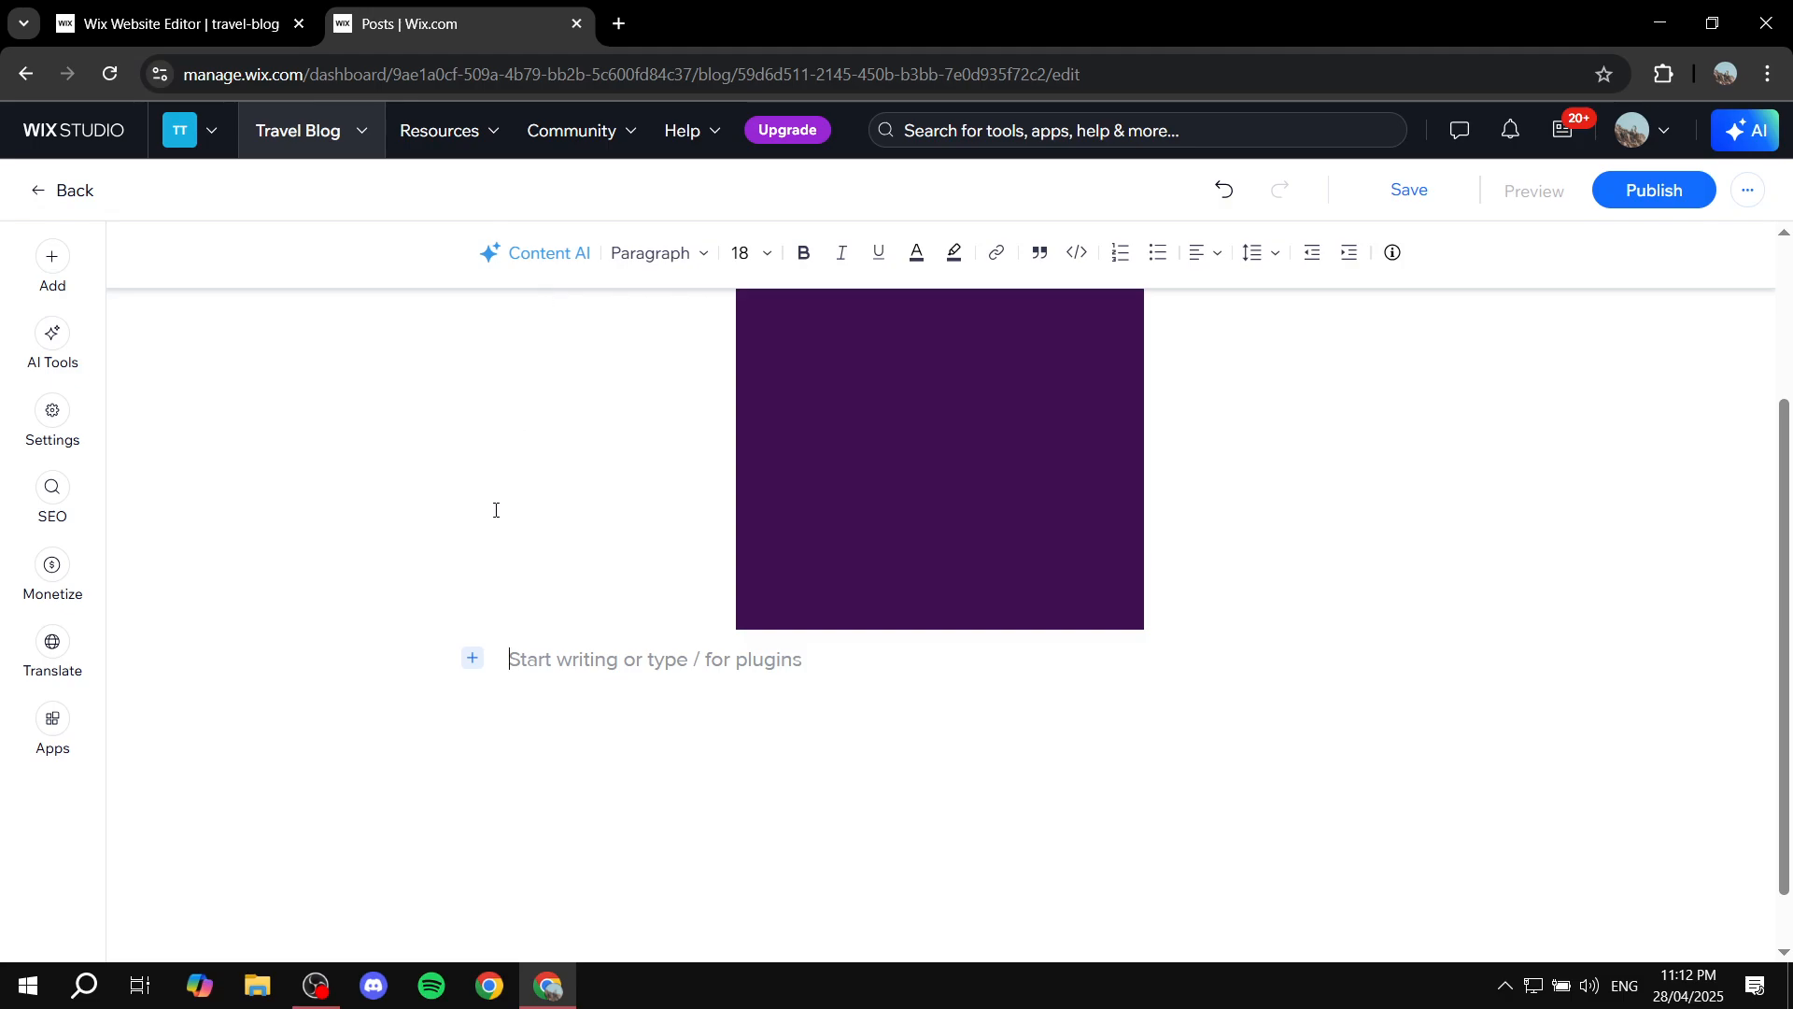
Step: Add the text "Heading 2" in the Heading 2 style on the empty line below the image
{"action": "scroll", "coordinate": [486, 560], "scroll_direction": "up", "scroll_amount": 3}
{"action": "scroll", "coordinate": [644, 679], "scroll_direction": "down", "scroll_amount": 3}
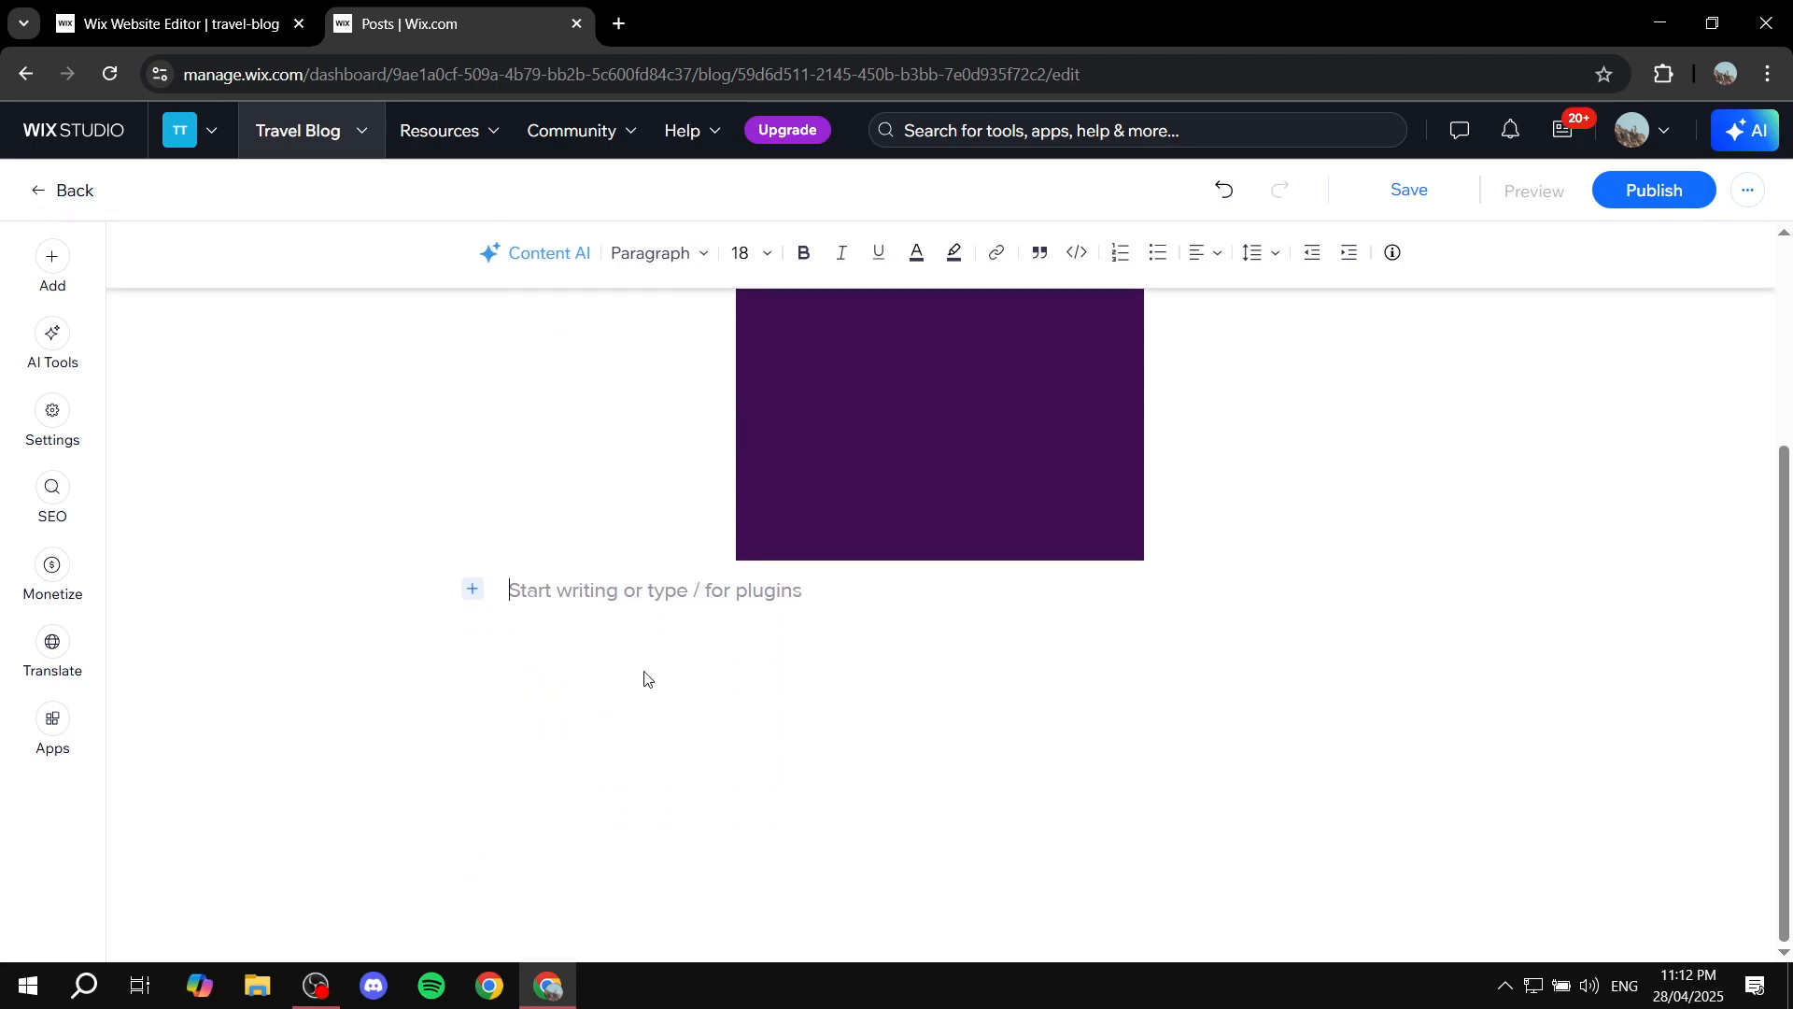
{"action": "left_click", "coordinate": [674, 254]}
{"action": "left_click", "coordinate": [682, 315]}
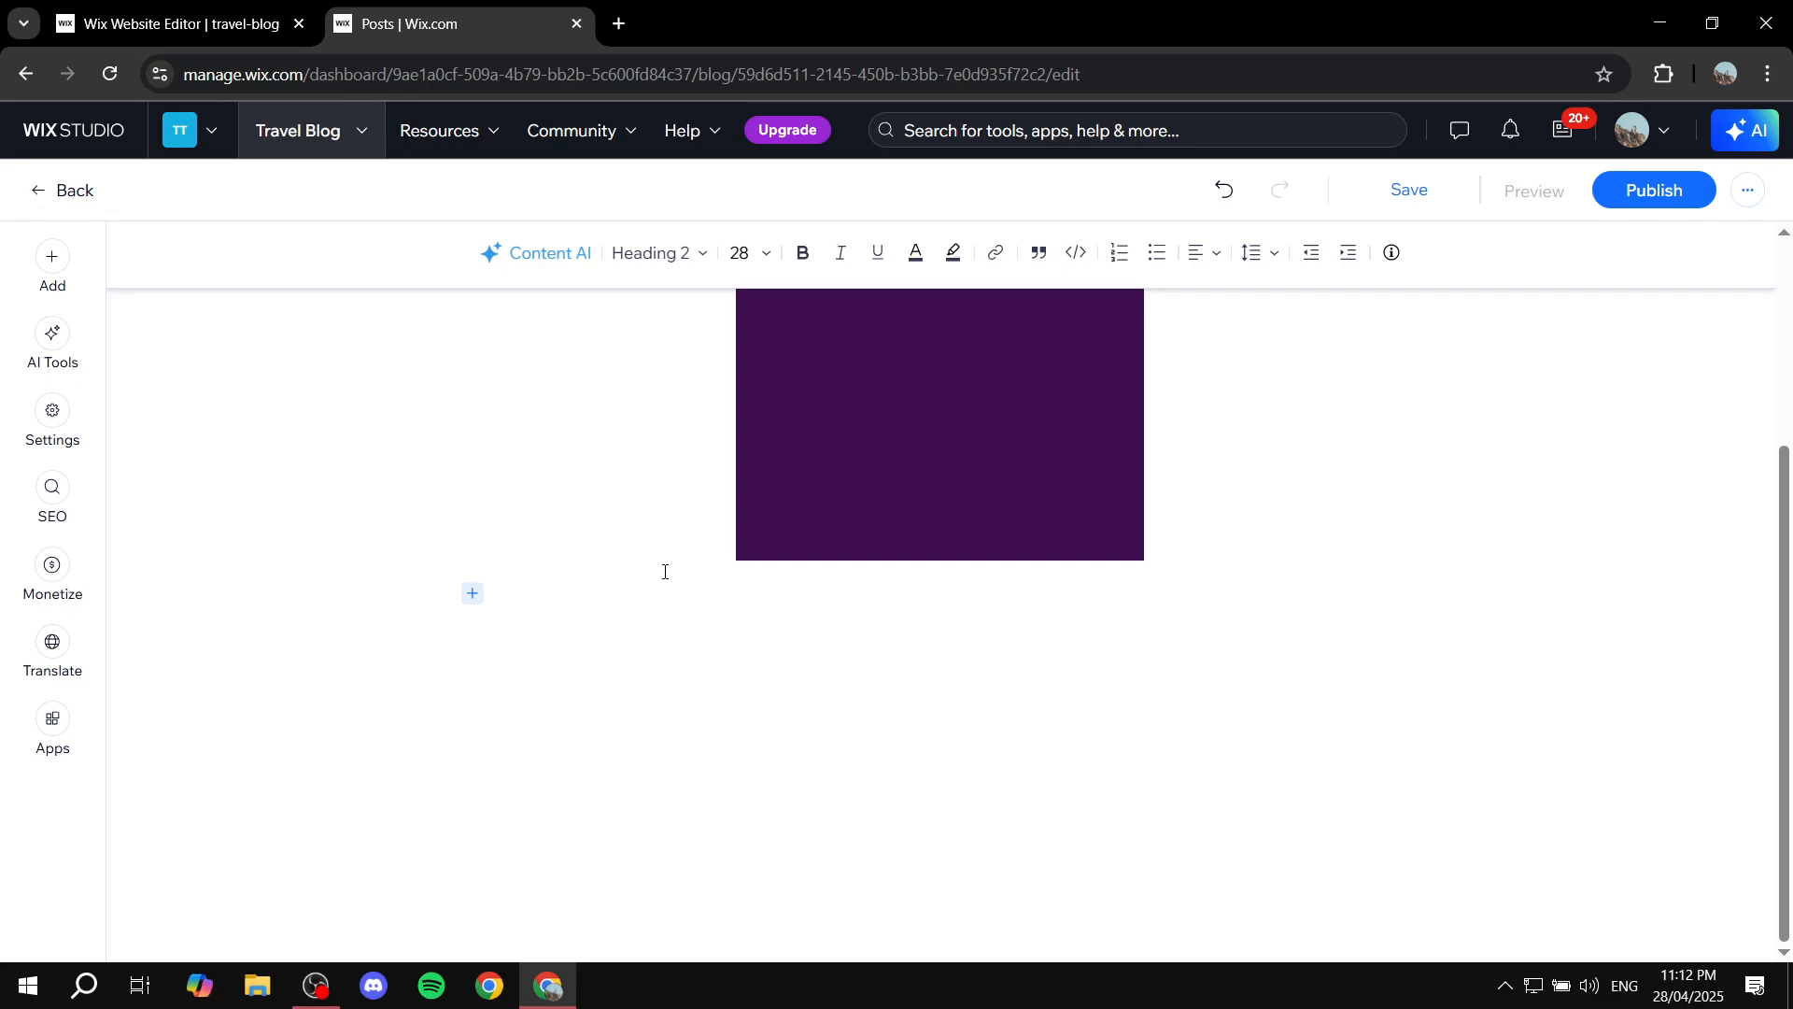
{"action": "type", "text": "hE"}
{"action": "key", "text": "BackSpace"}
{"action": "key", "text": "BackSpace"}
{"action": "type", "text": "Heading 2"}
Step: Publish the blog post, dismiss the follow-up dialog, and reload the site editor
{"action": "left_click", "coordinate": [1643, 198]}
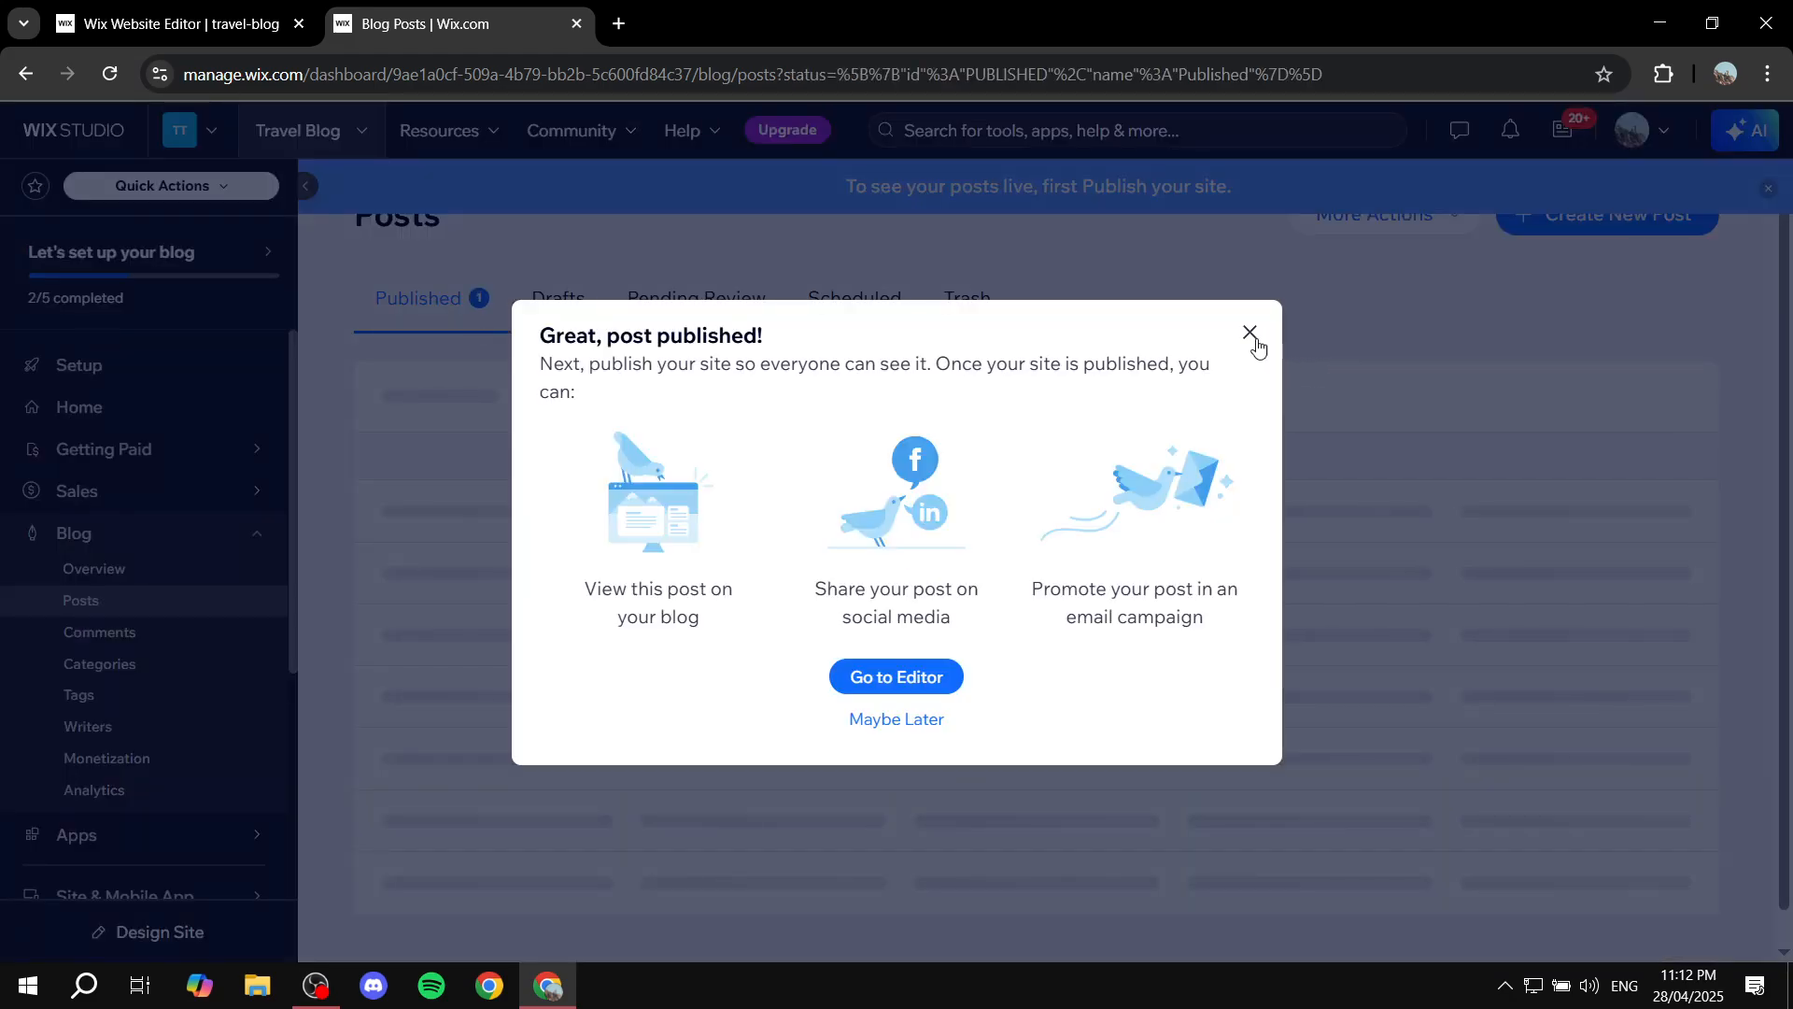
{"action": "left_click", "coordinate": [1251, 338]}
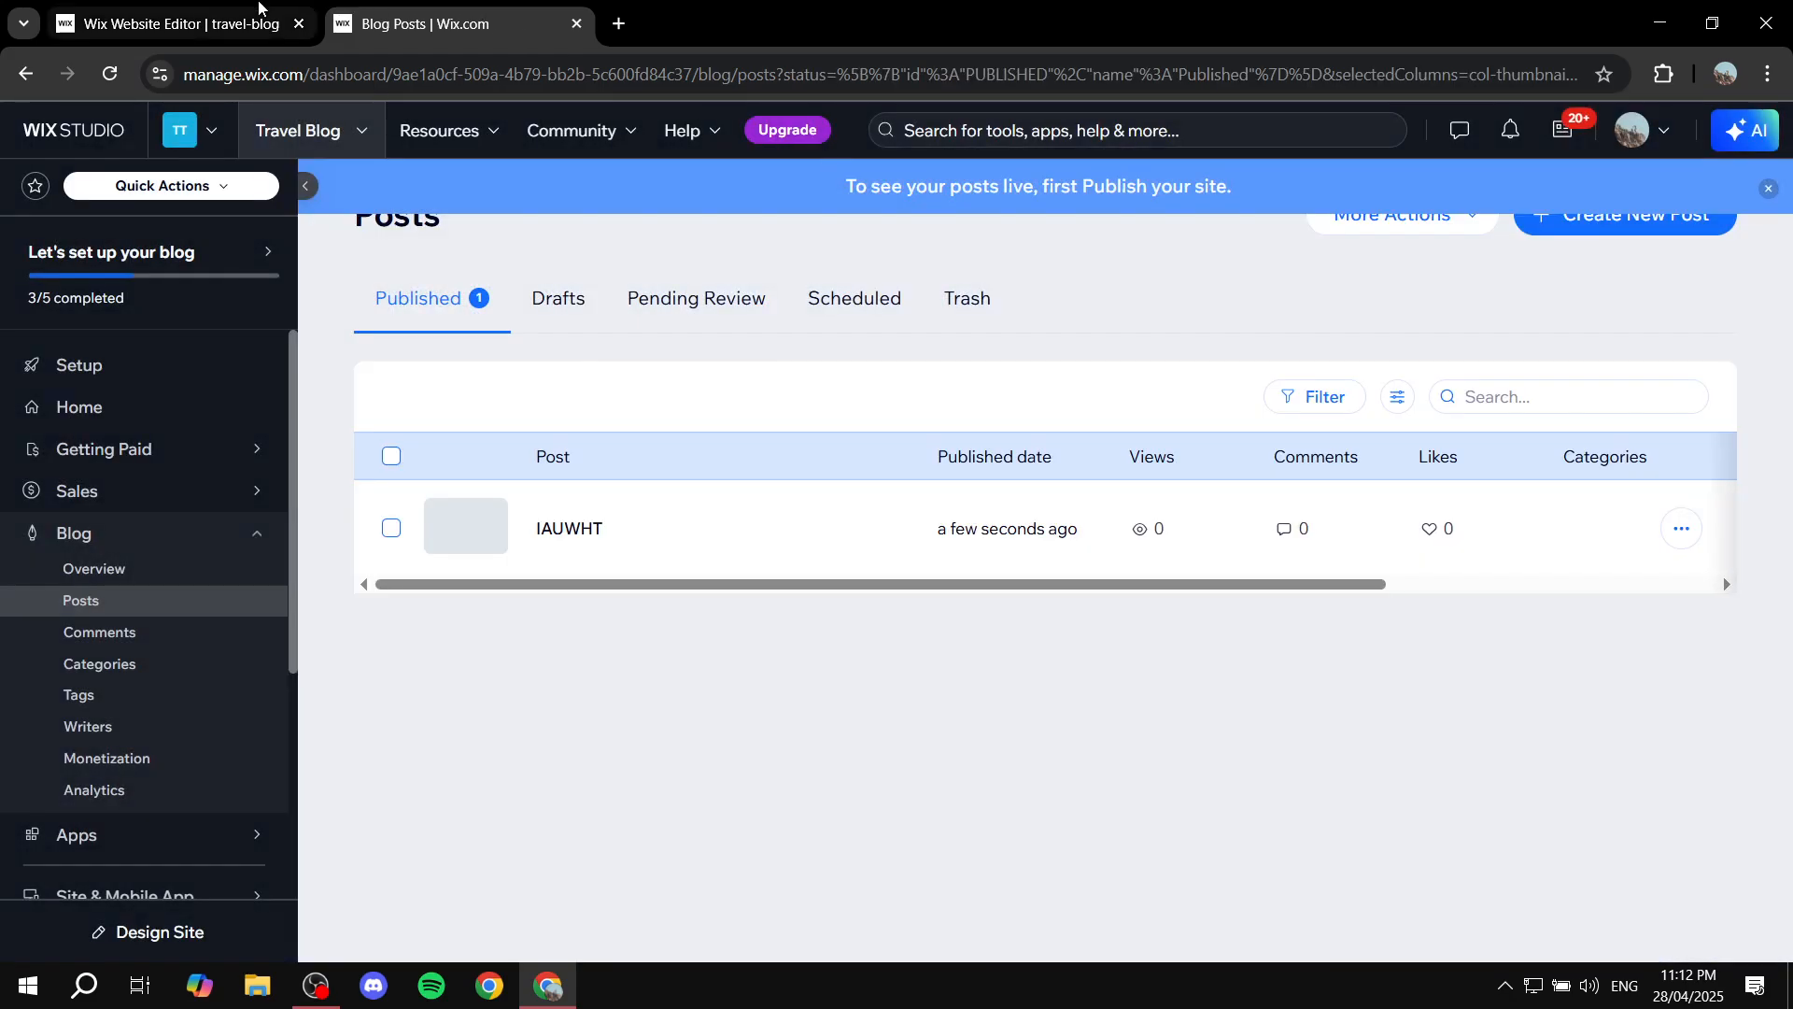
{"action": "left_click", "coordinate": [178, 24]}
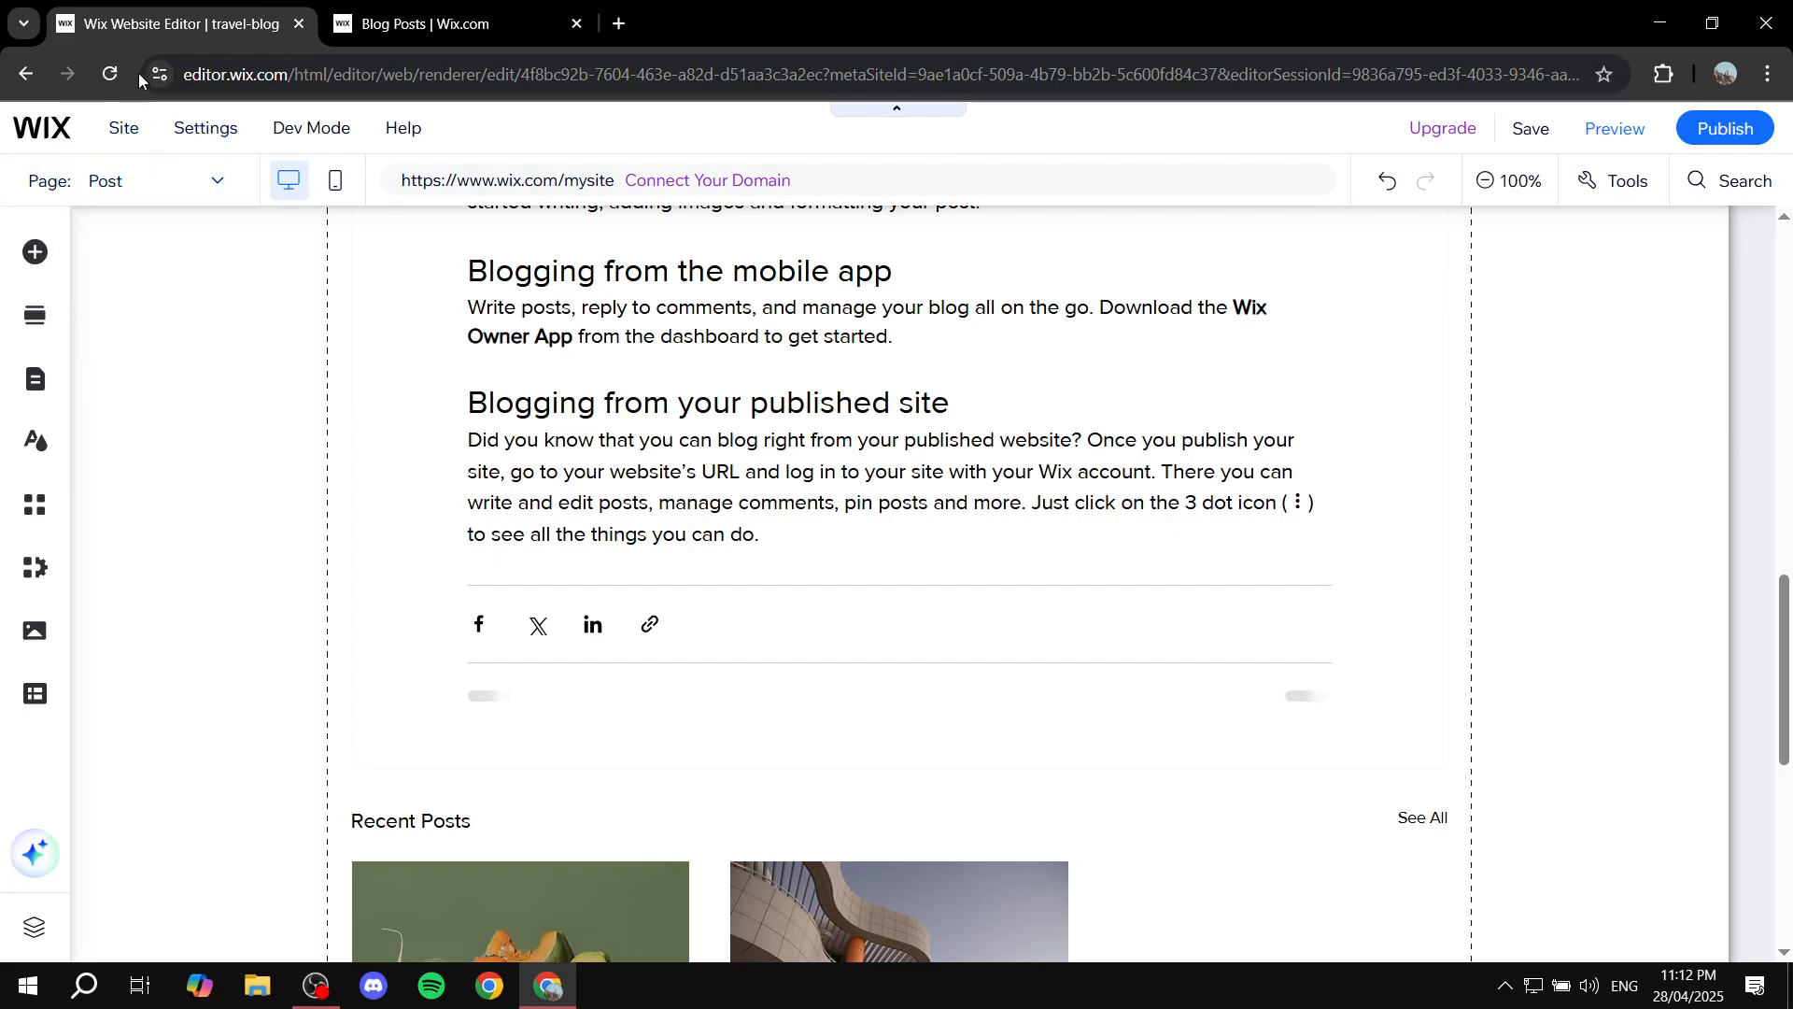
{"action": "left_click", "coordinate": [110, 74]}
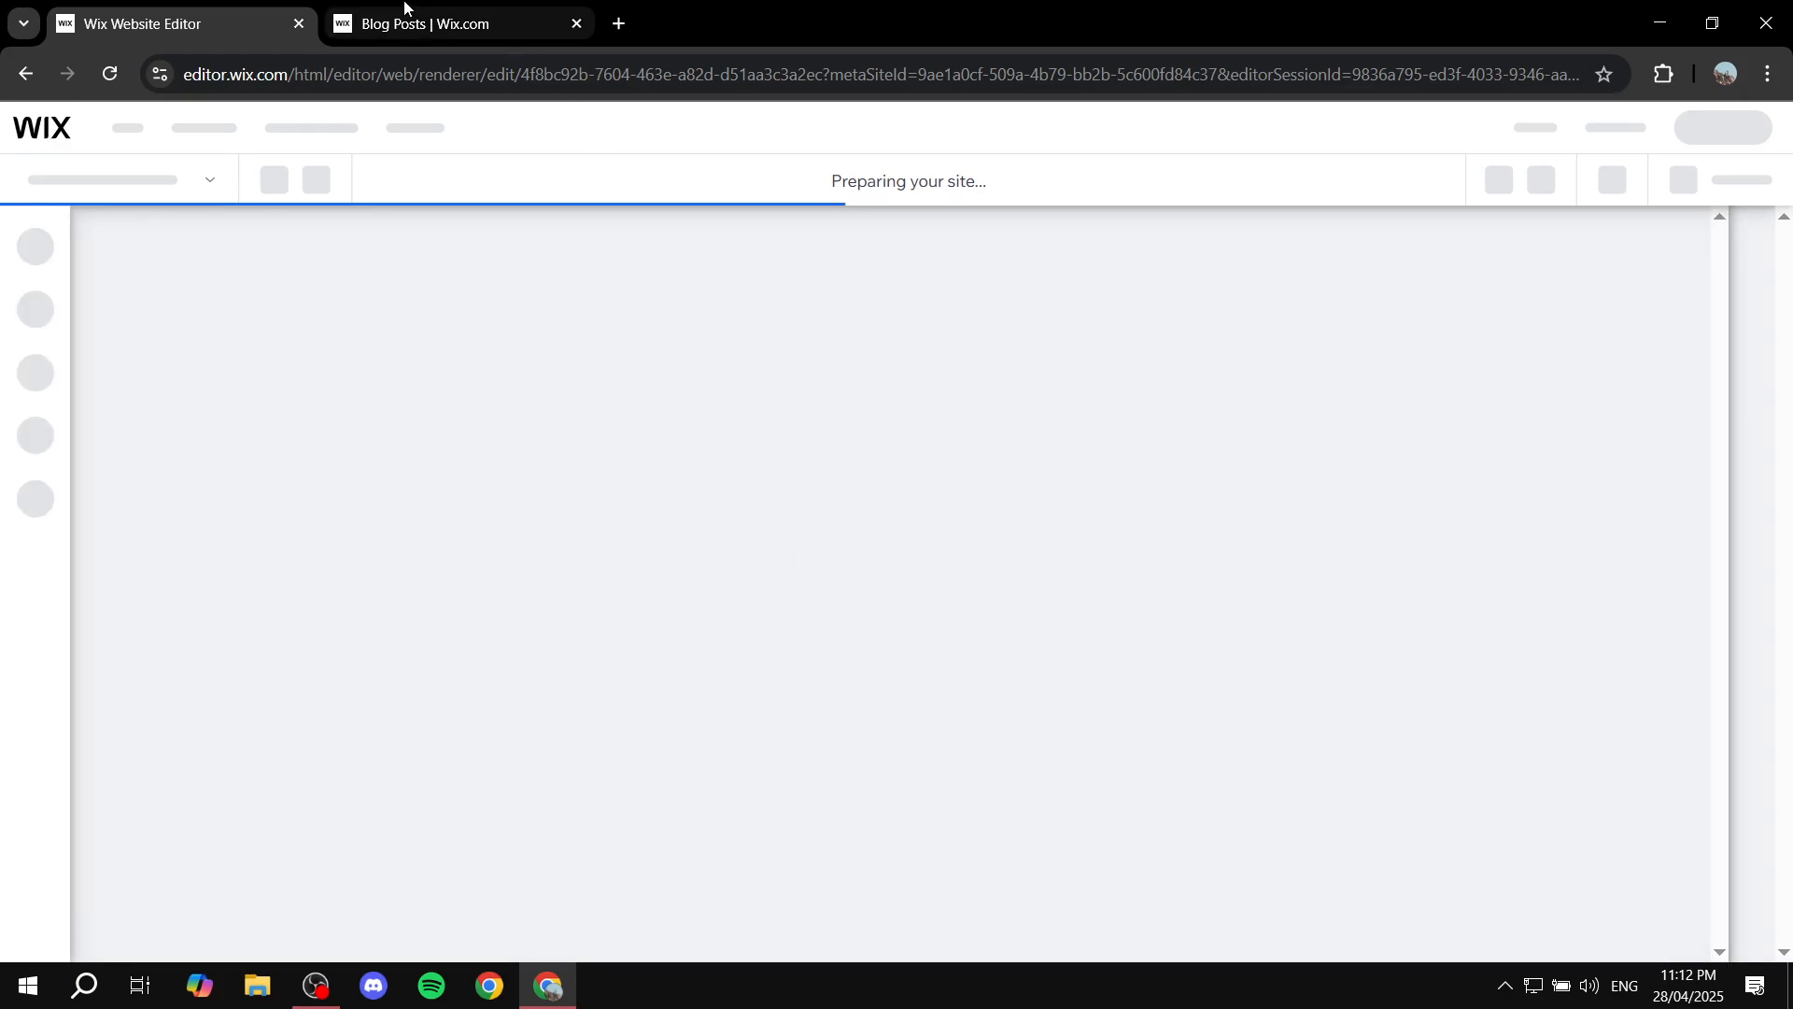
Step: Return to the blog dashboard and review the Categories page
{"action": "left_click", "coordinate": [423, 23]}
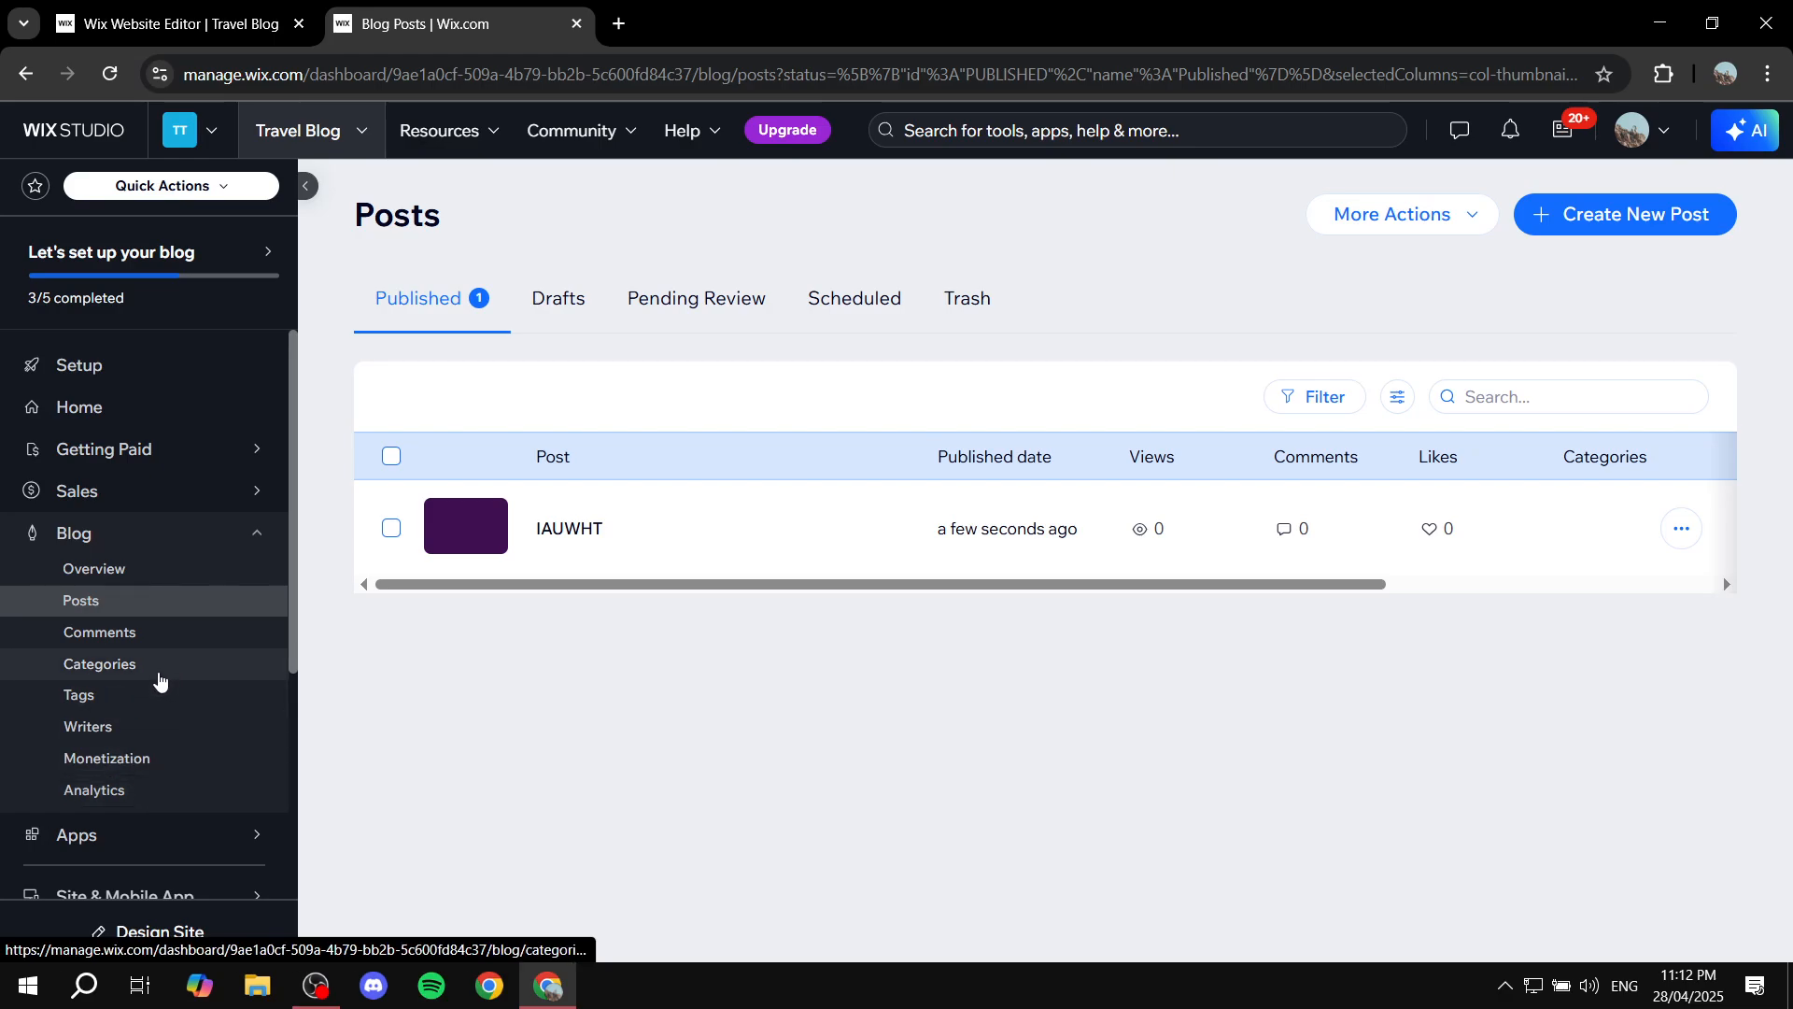
{"action": "left_click", "coordinate": [151, 665]}
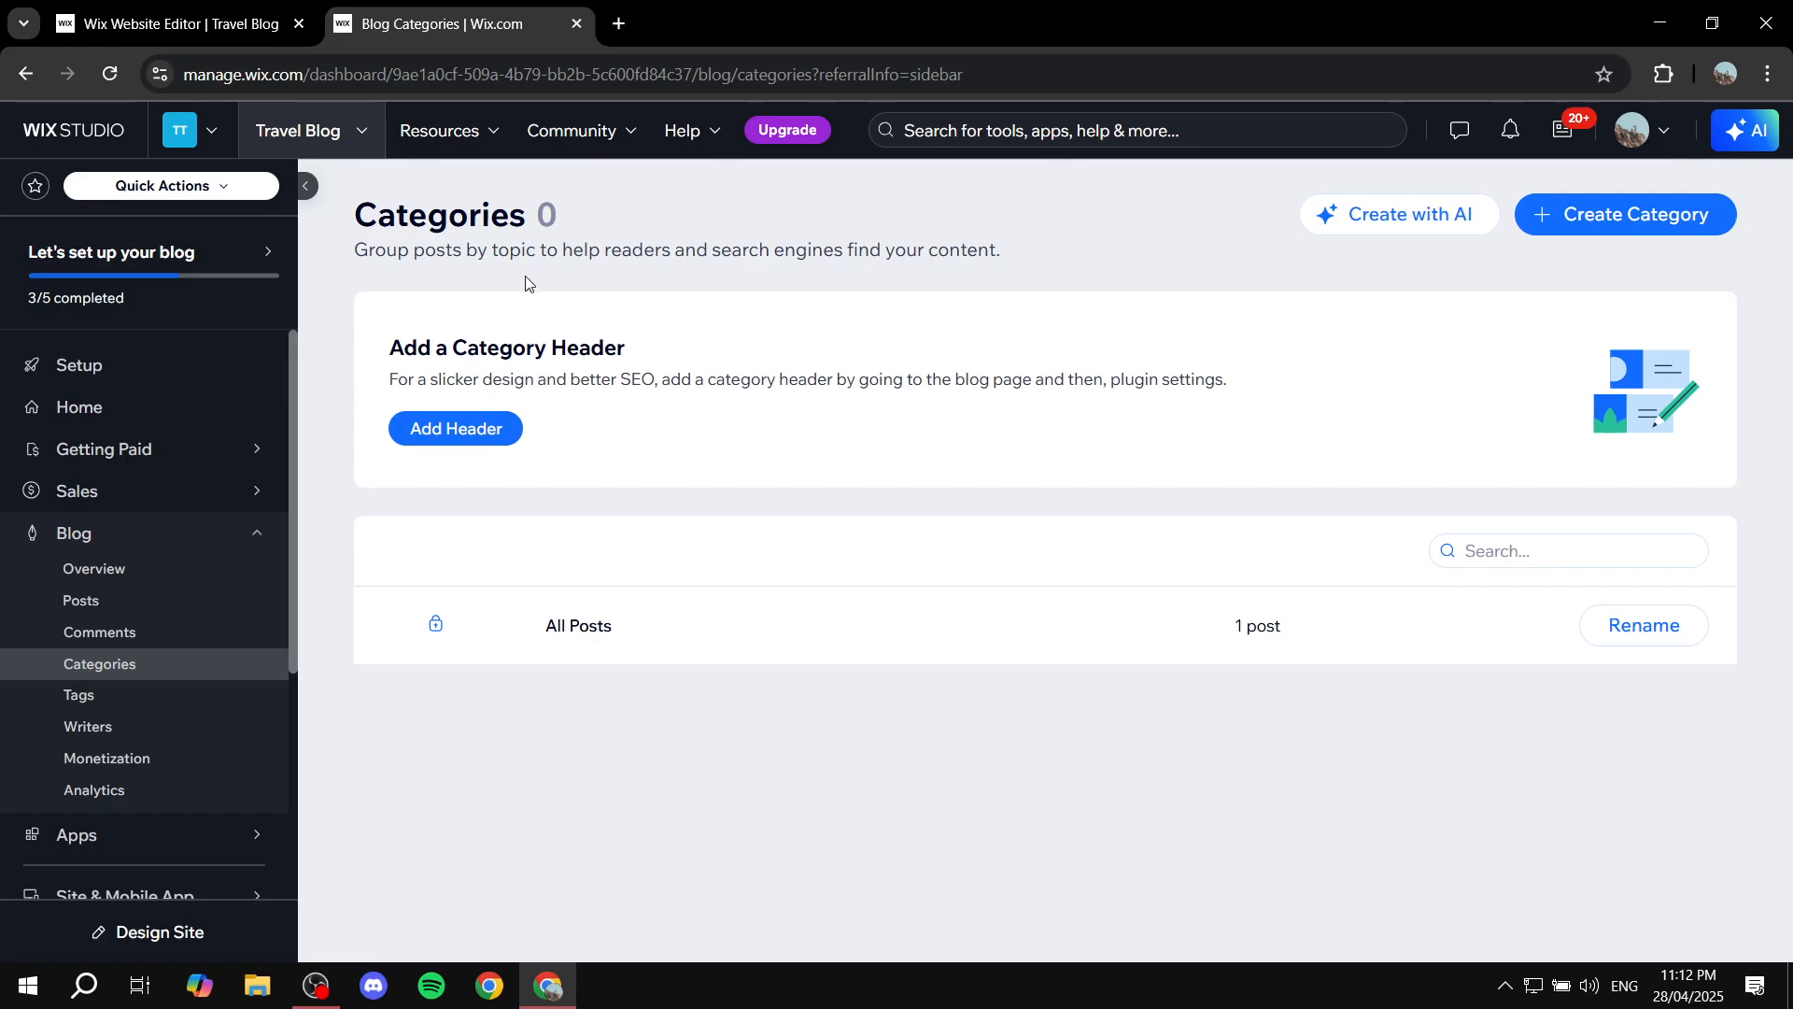
{"action": "left_click_drag", "start_coordinate": [371, 211], "coordinate": [638, 222]}
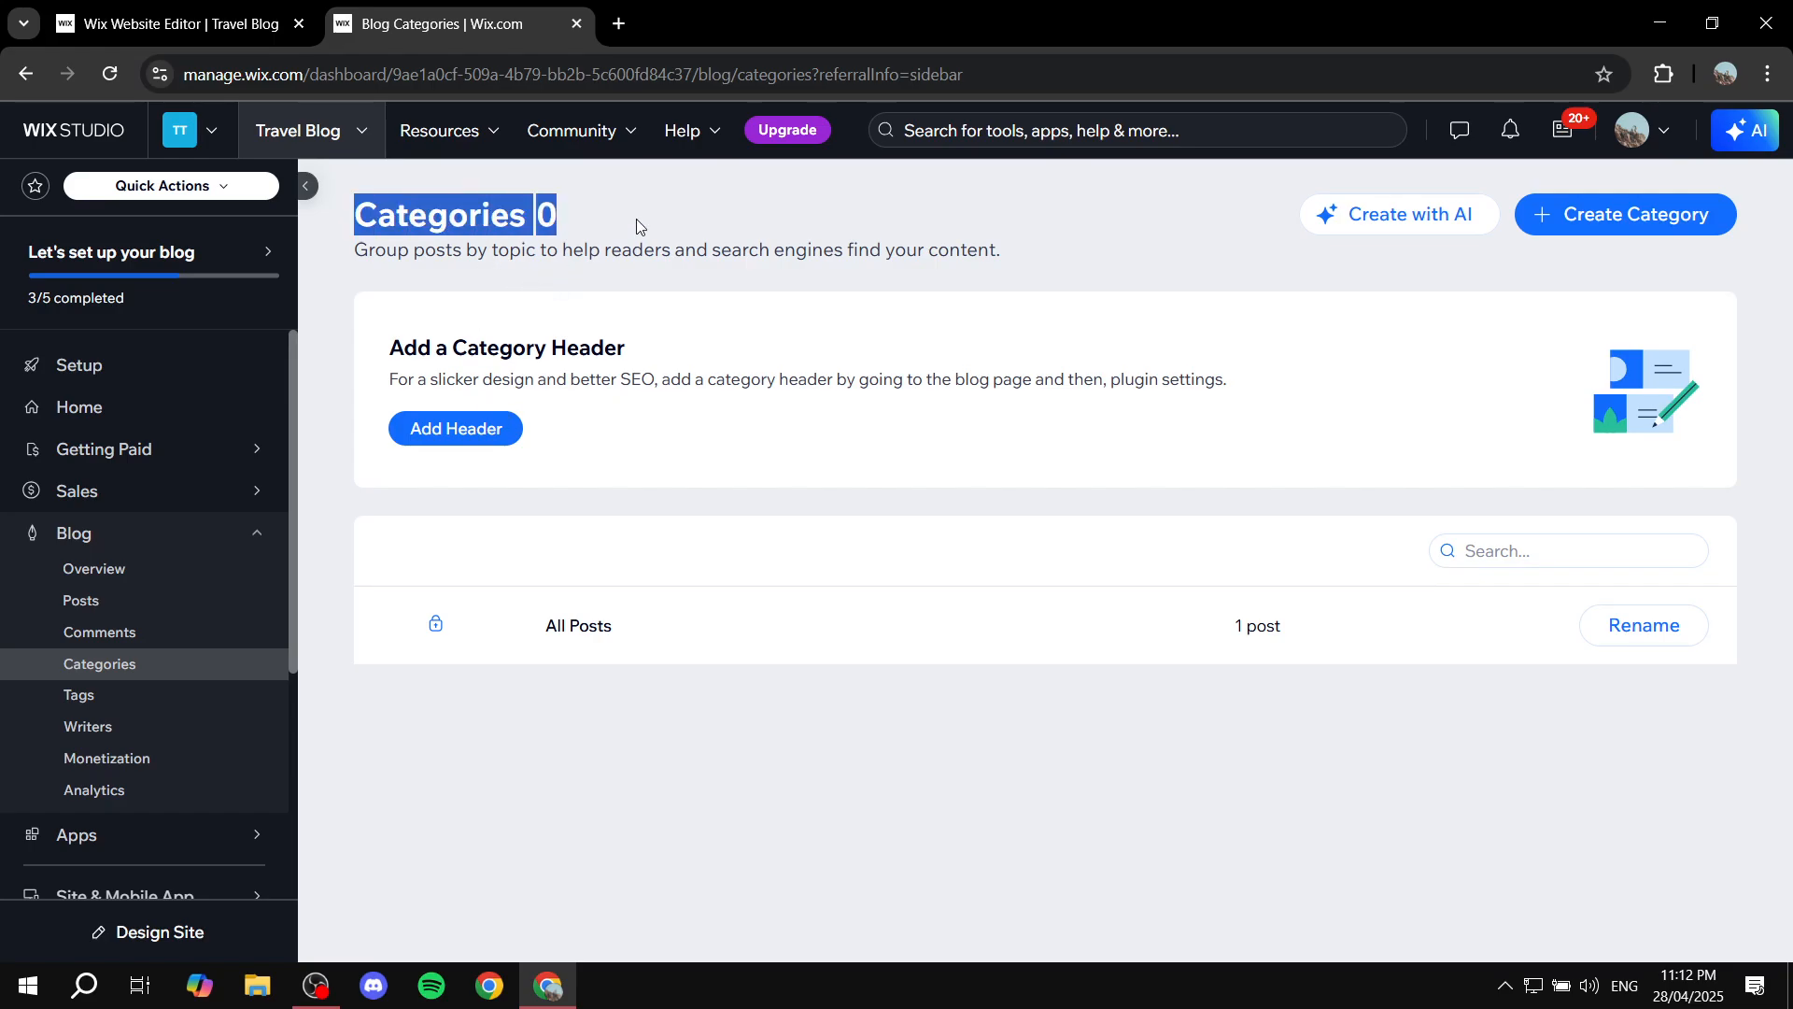
{"action": "left_click", "coordinate": [636, 219]}
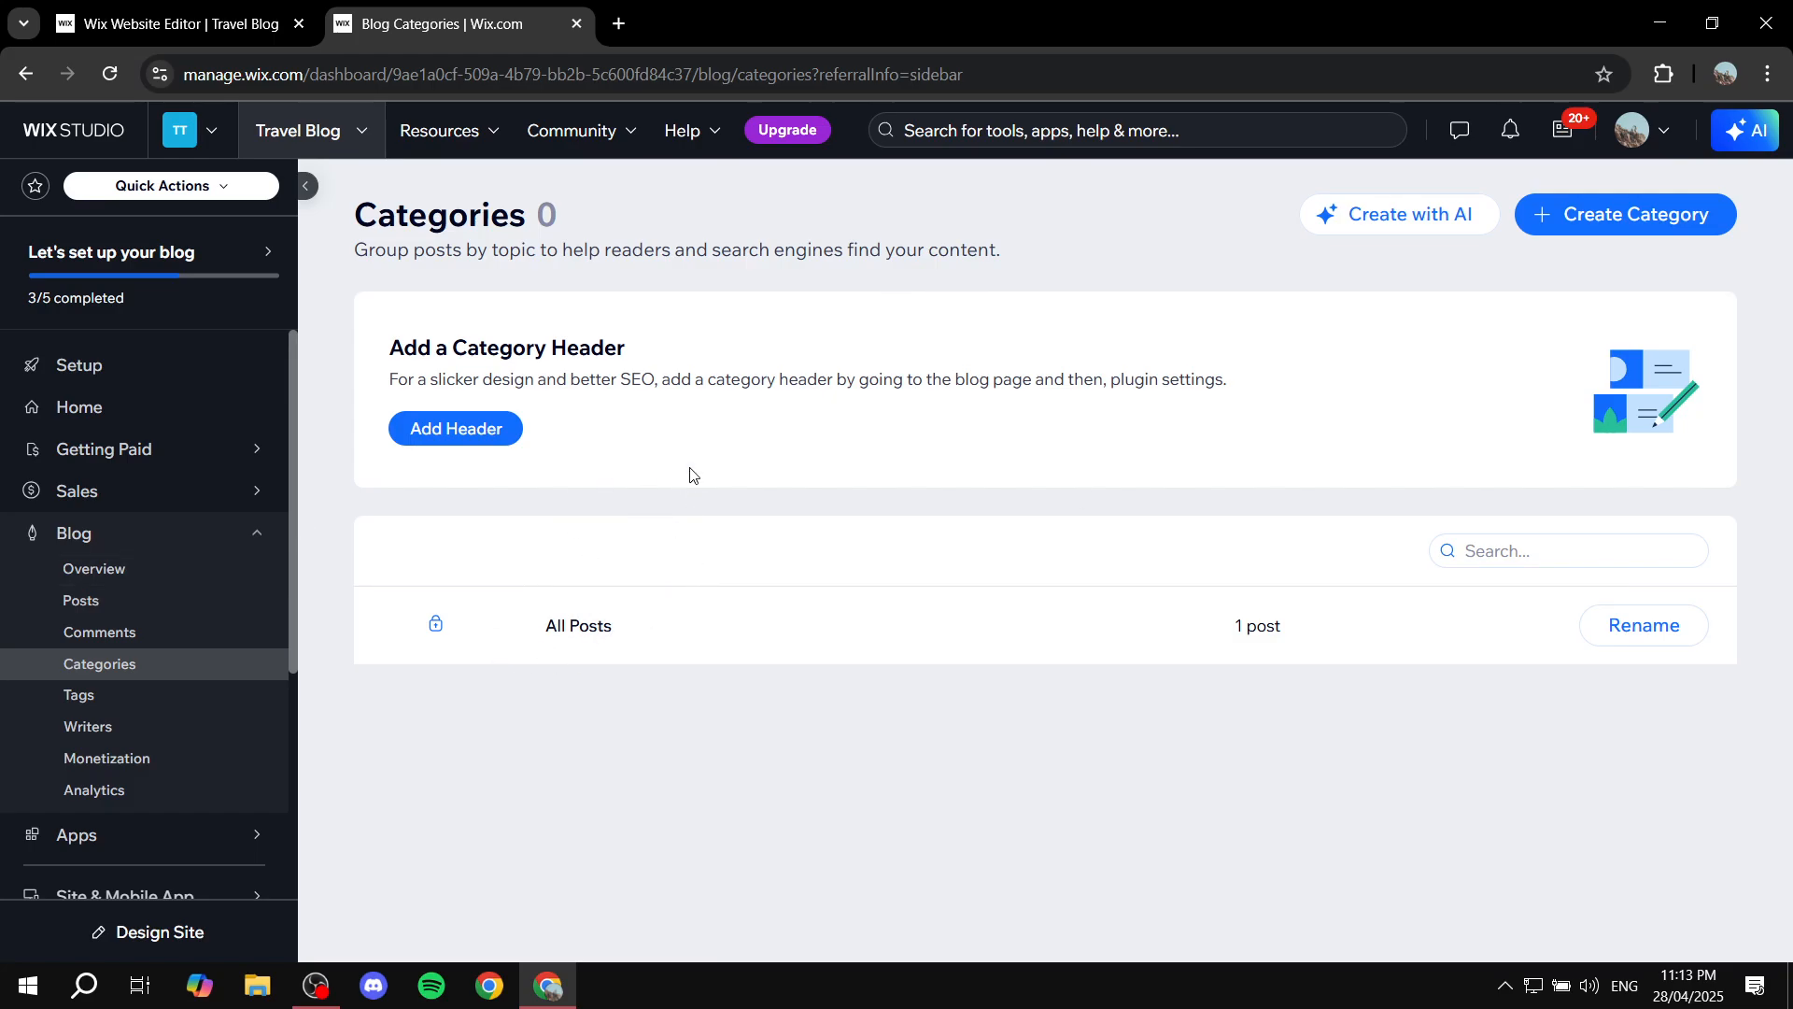
Step: Switch back to the site editor and open the Blog page for editing
{"action": "left_click", "coordinate": [178, 23]}
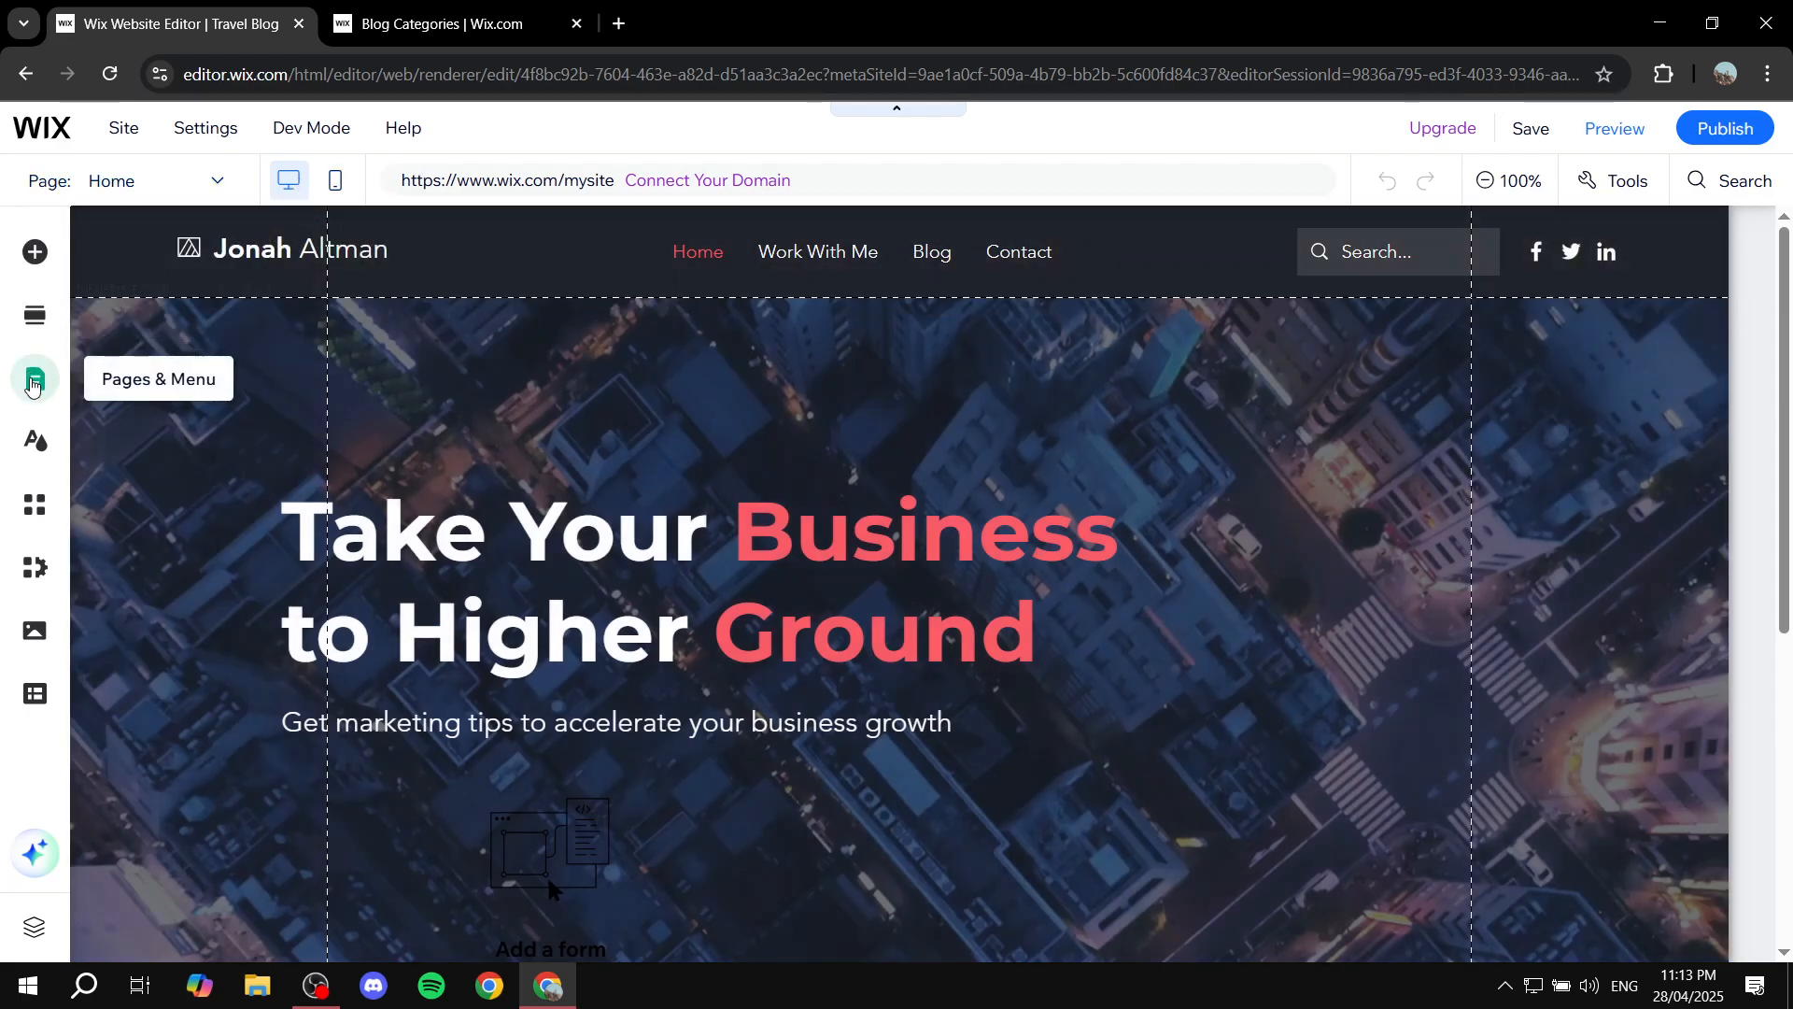
{"action": "left_click", "coordinate": [35, 379]}
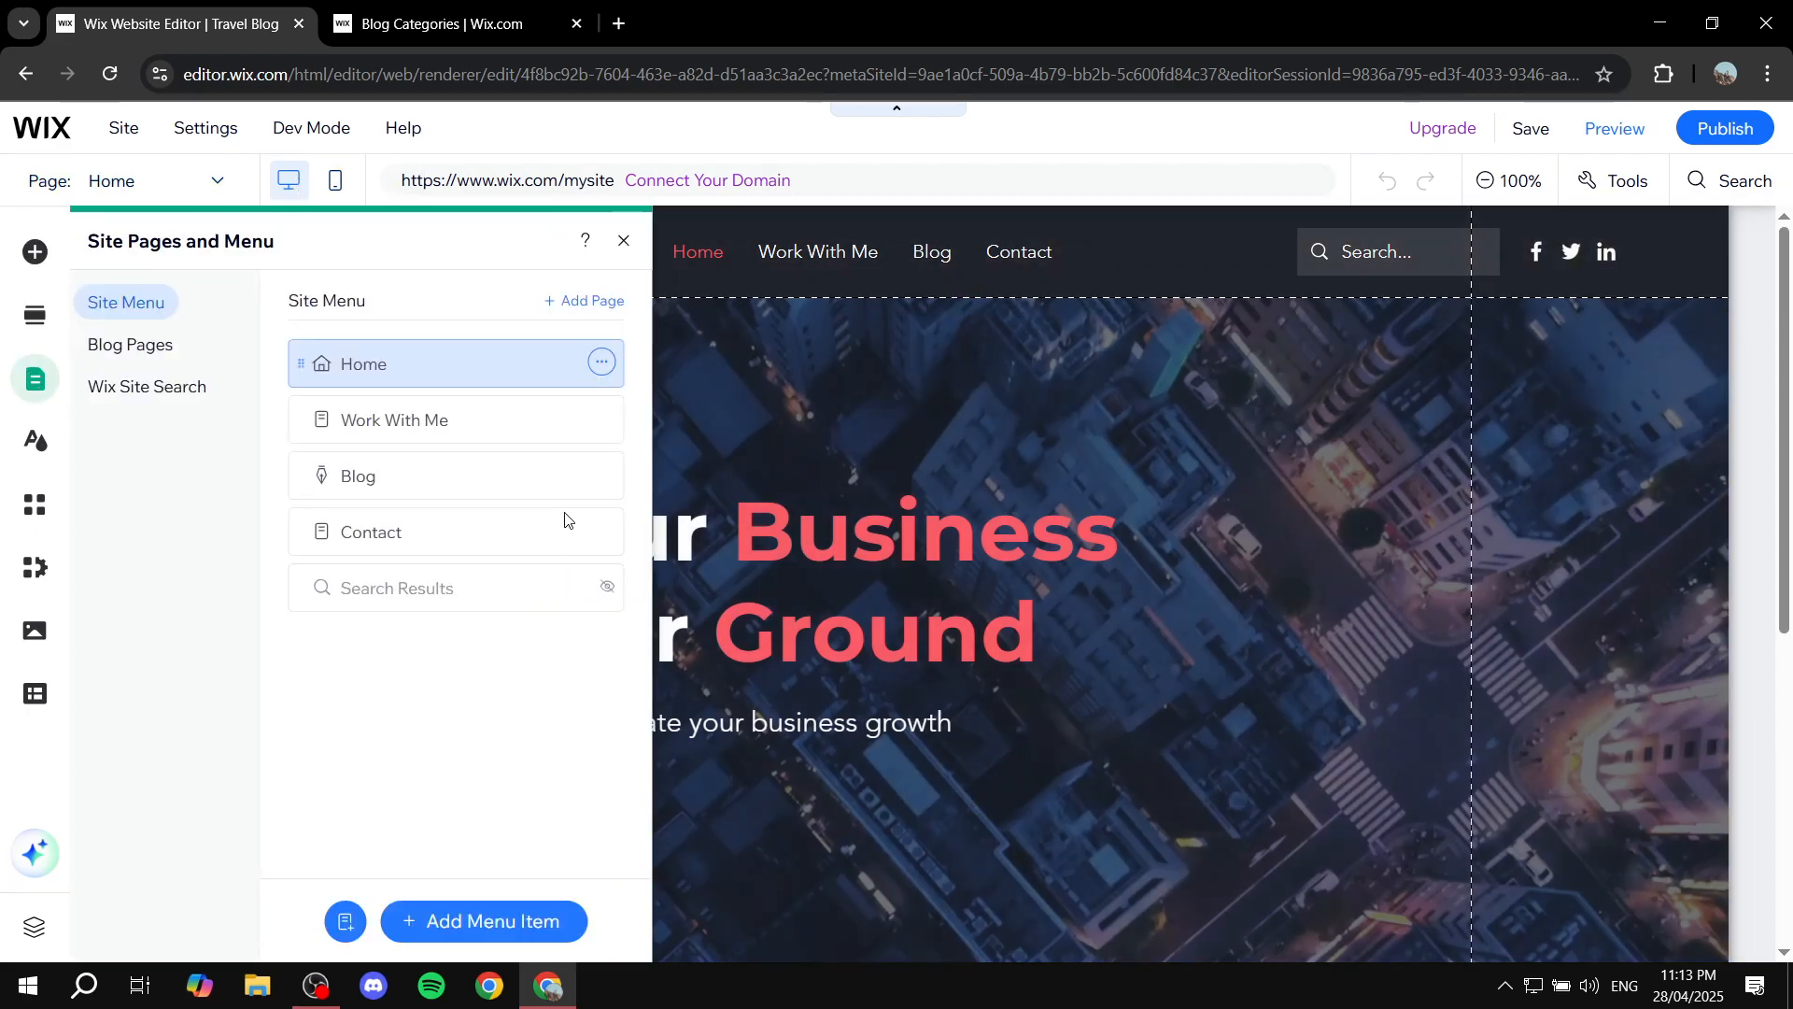
{"action": "left_click", "coordinate": [414, 476]}
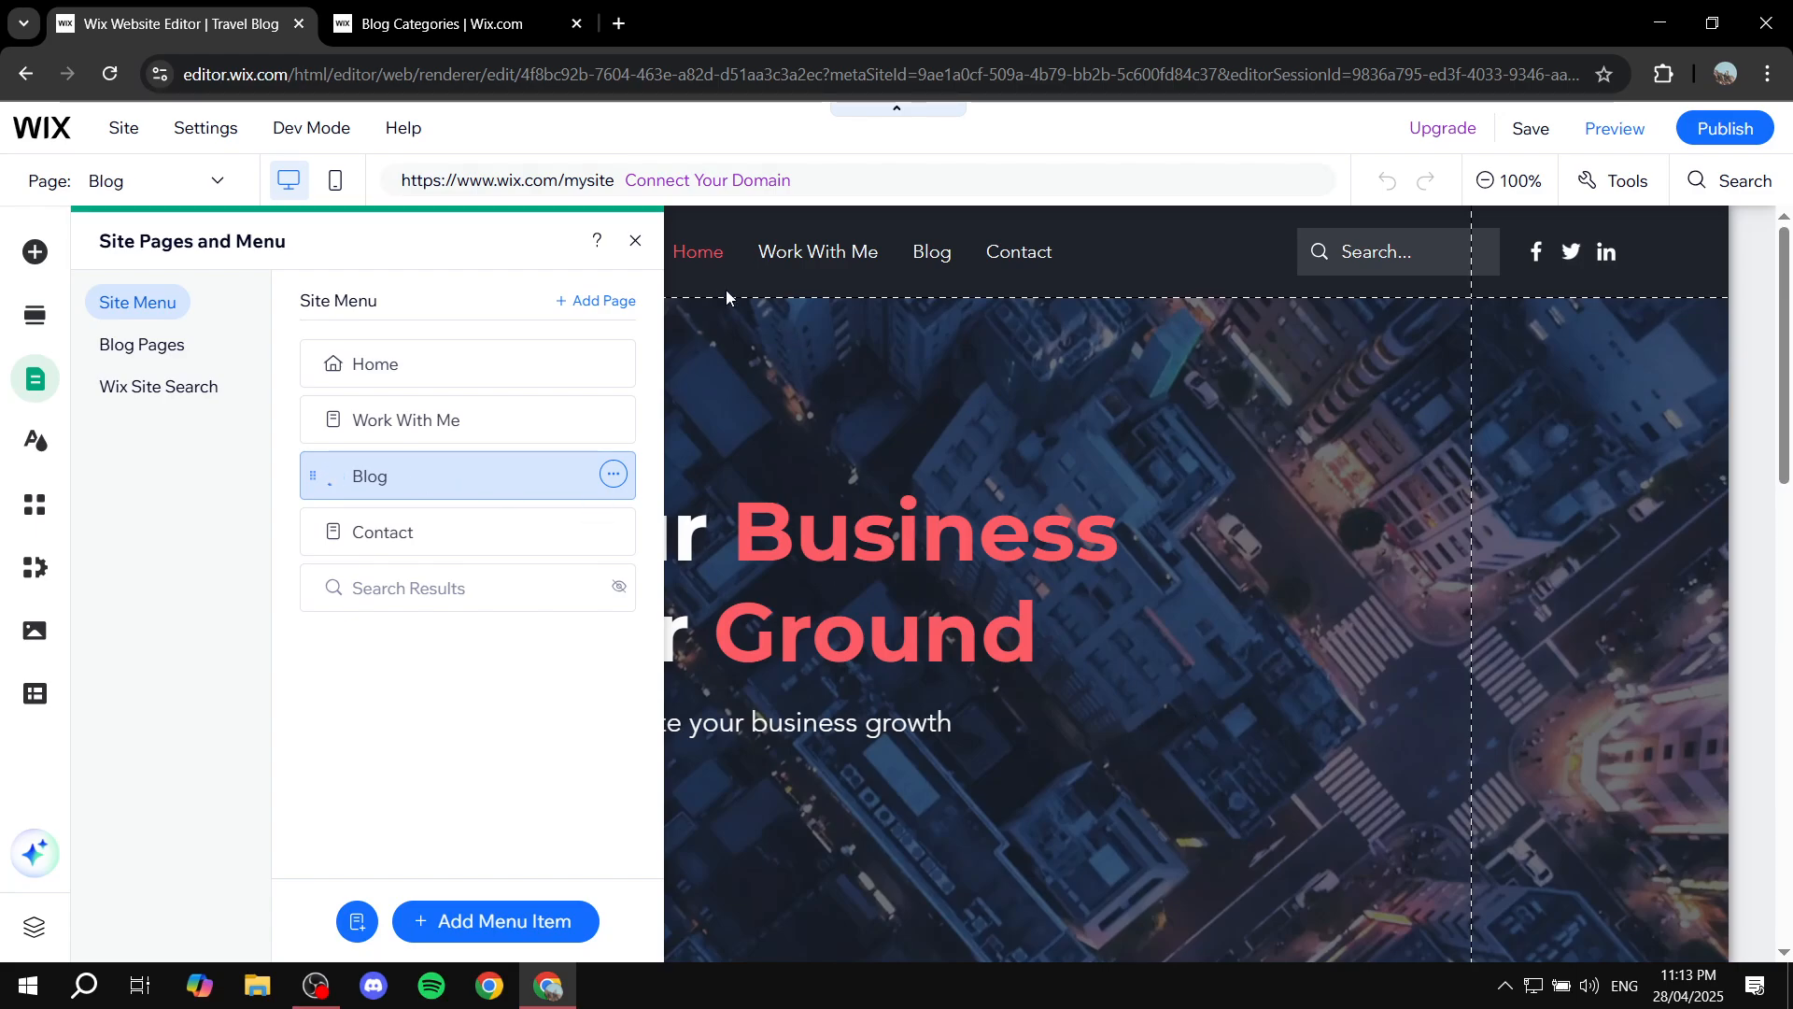
{"action": "left_click", "coordinate": [633, 240]}
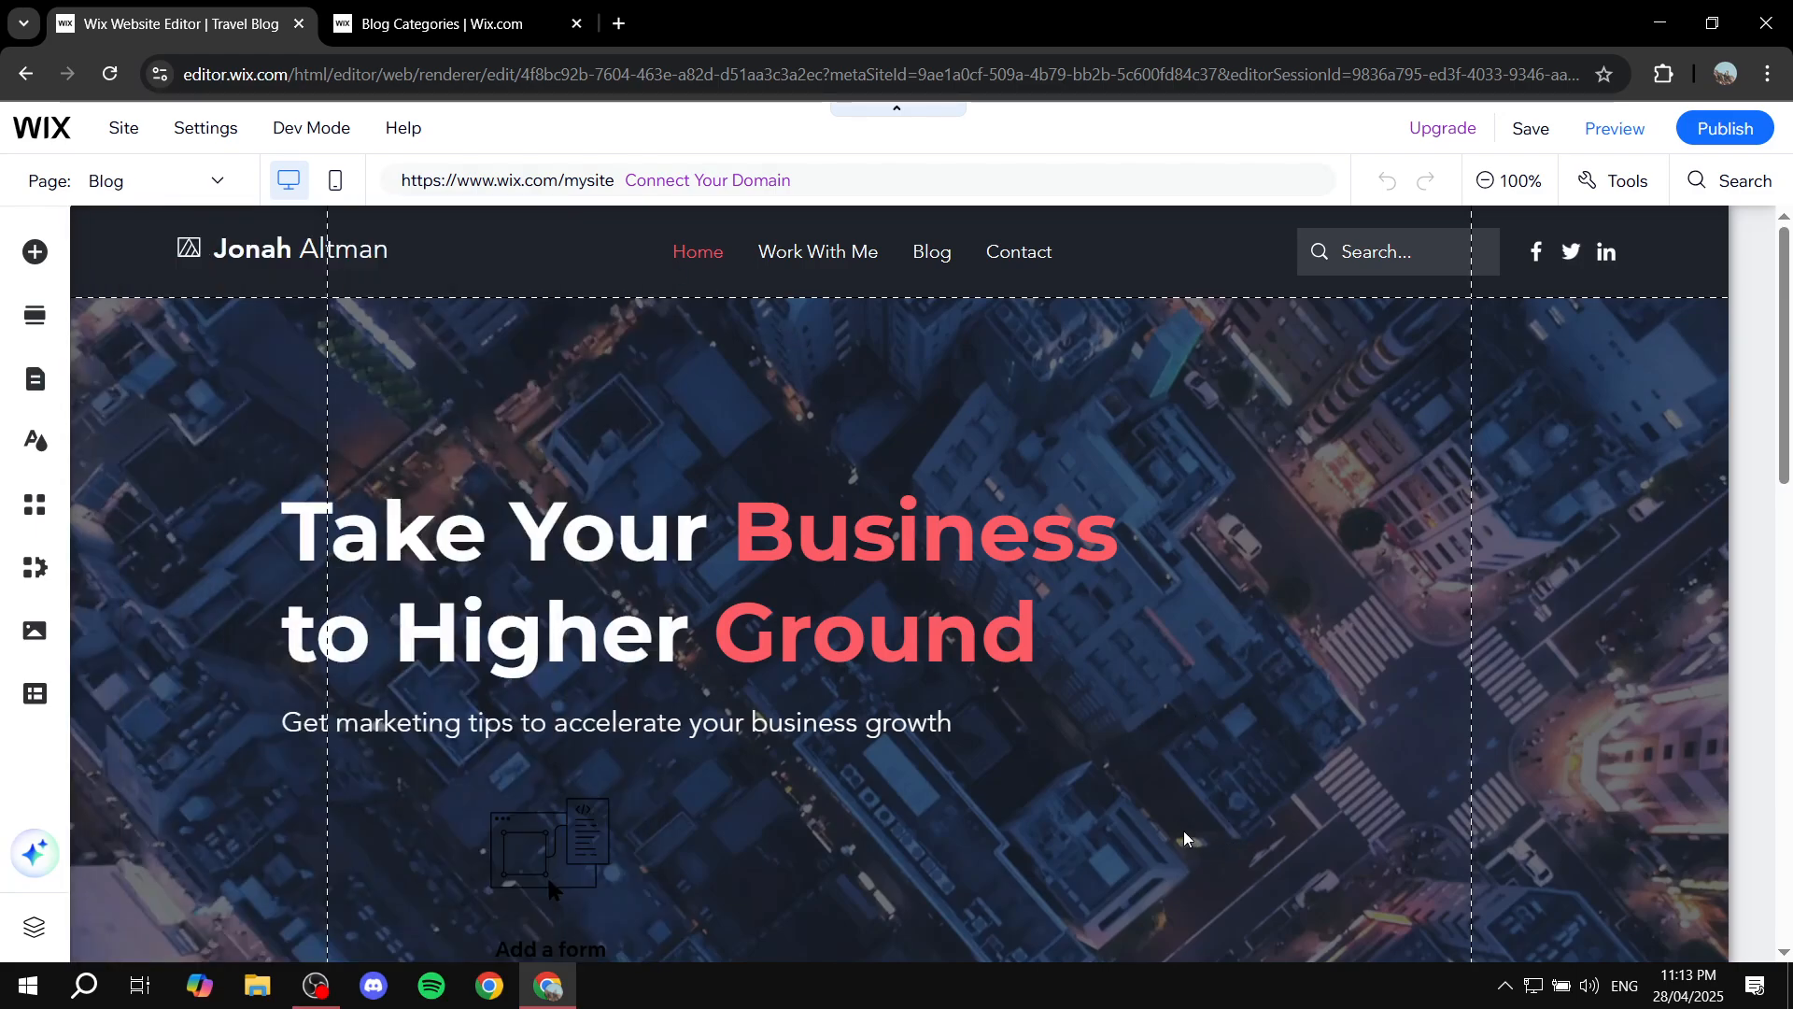
{"action": "scroll", "coordinate": [1157, 785], "scroll_direction": "down", "scroll_amount": 10}
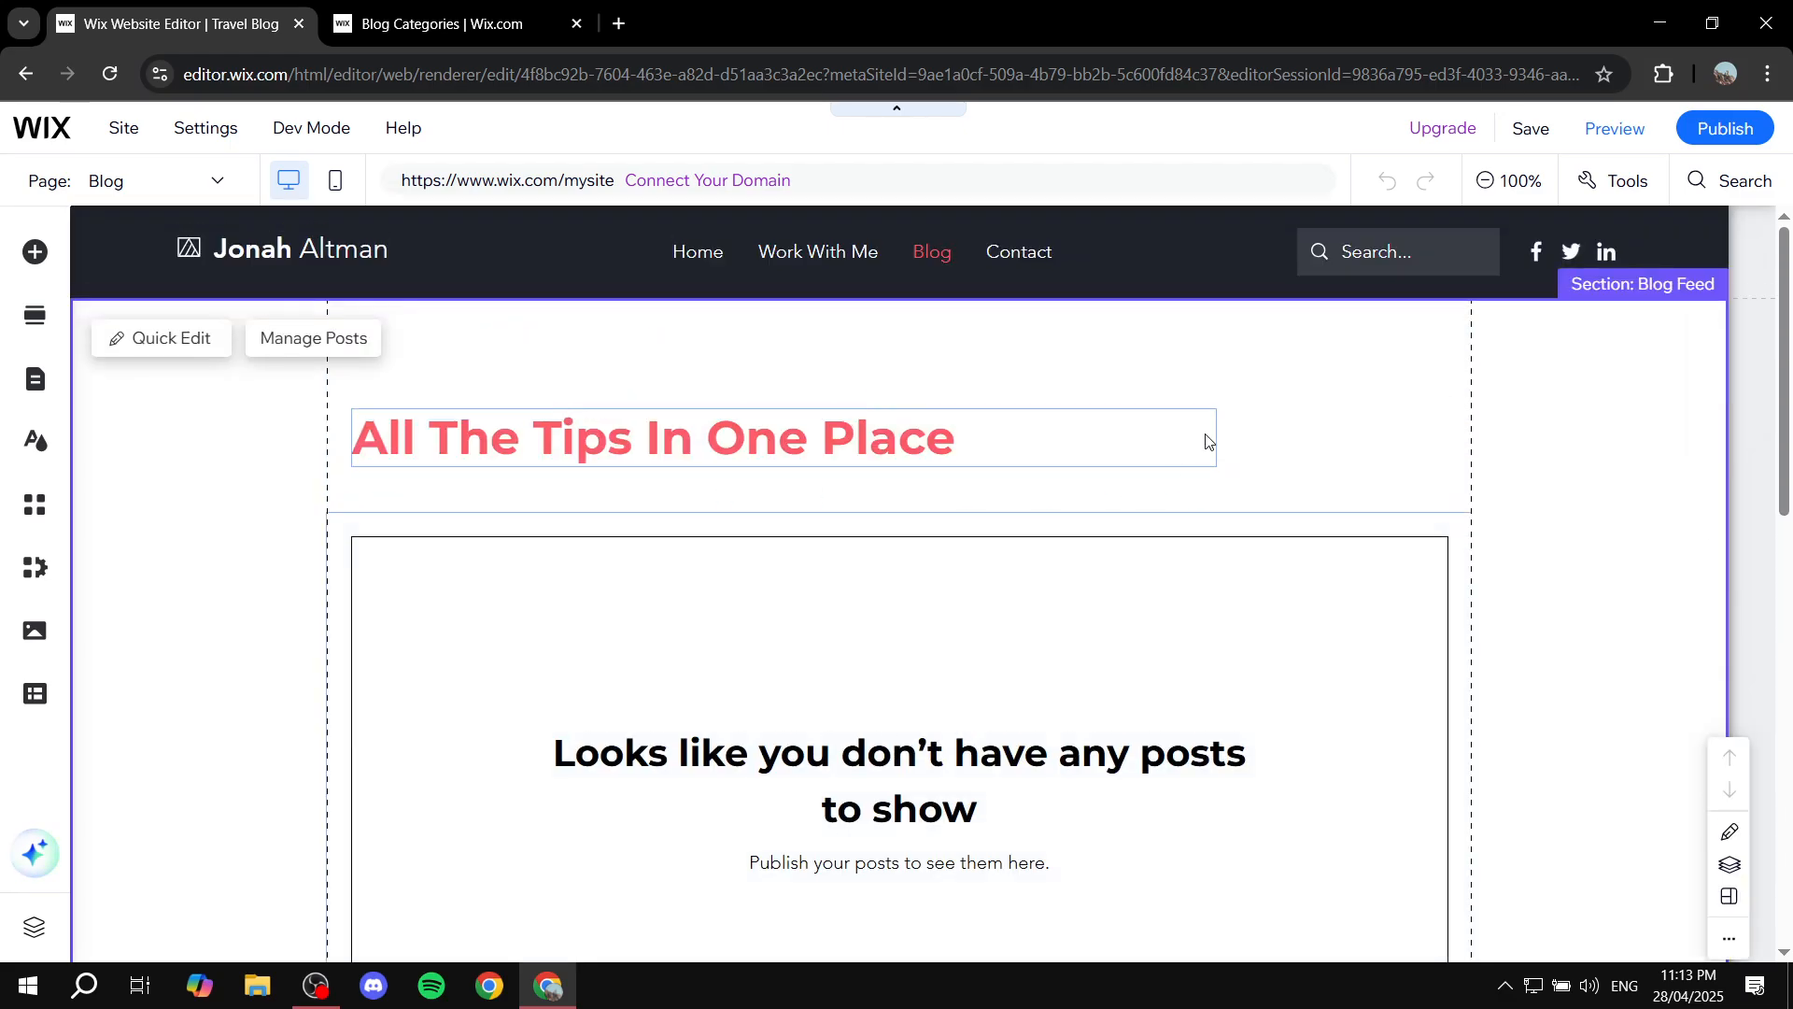
Step: Review the Blog Feed section's quick-edit content and its section layout options without changing anything
{"action": "left_click", "coordinate": [1207, 441]}
{"action": "left_click", "coordinate": [1285, 392]}
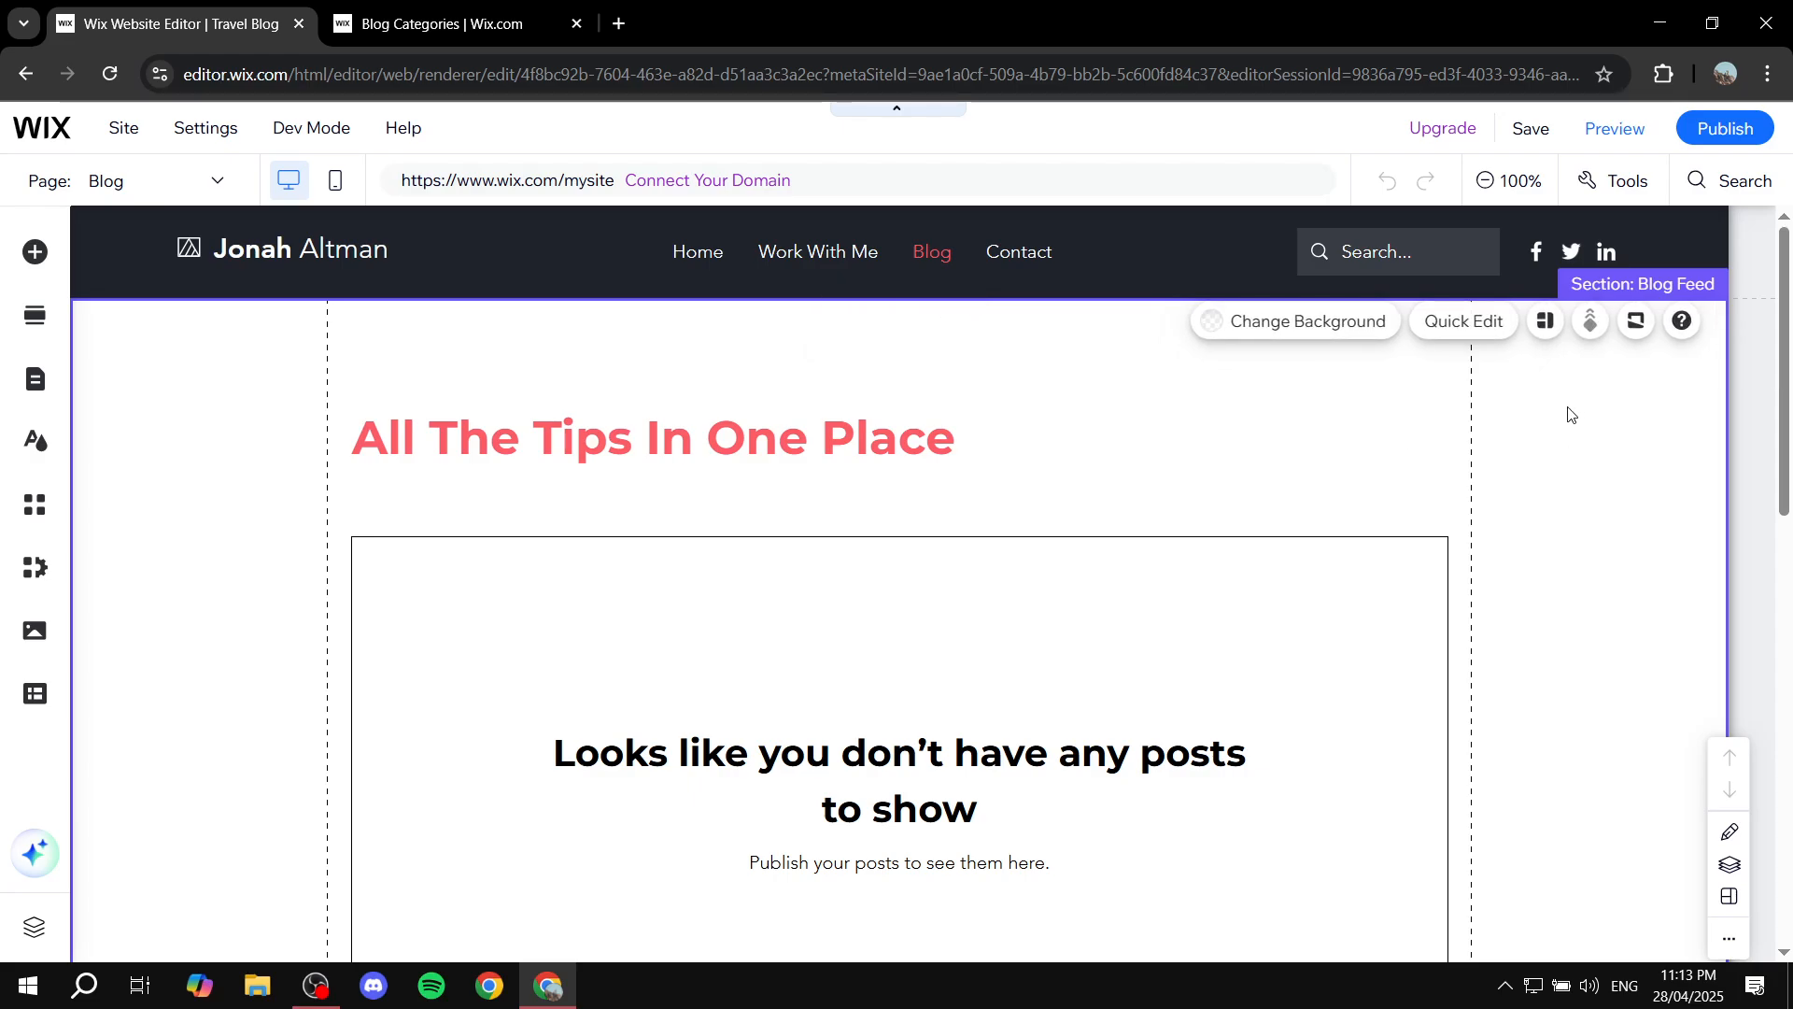
{"action": "left_click", "coordinate": [1453, 323]}
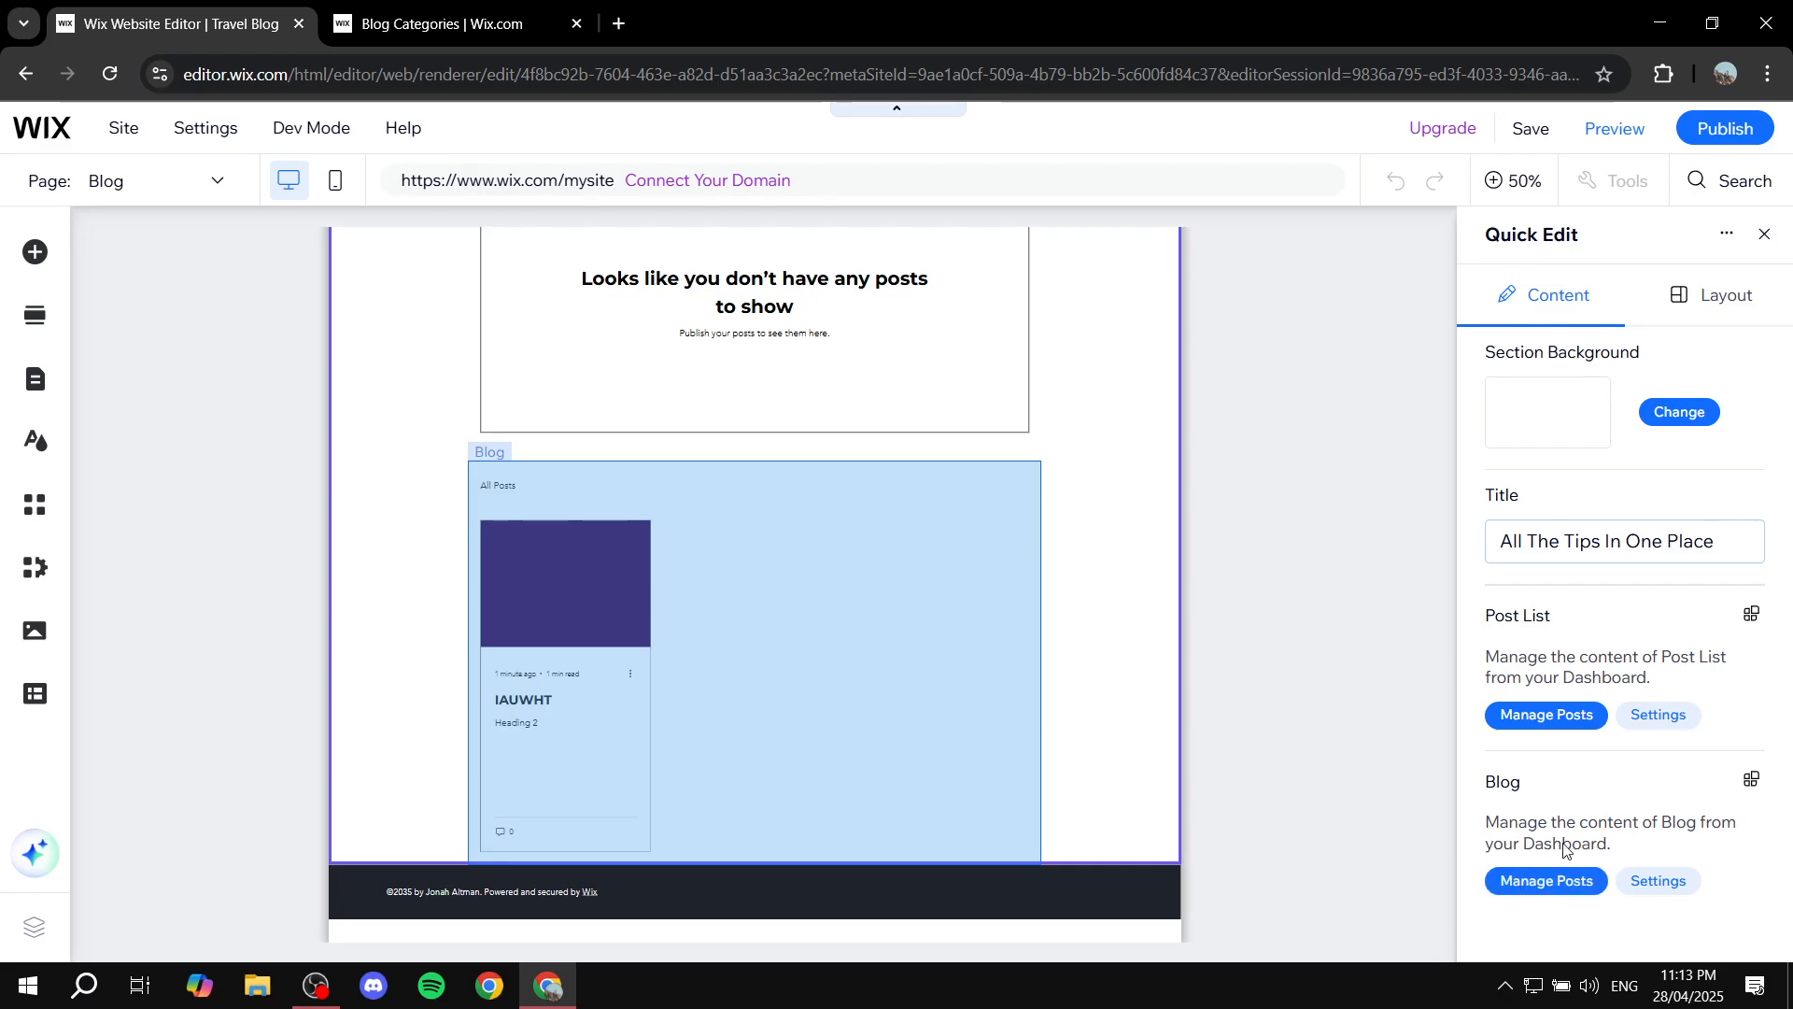
{"action": "left_click", "coordinate": [1727, 301]}
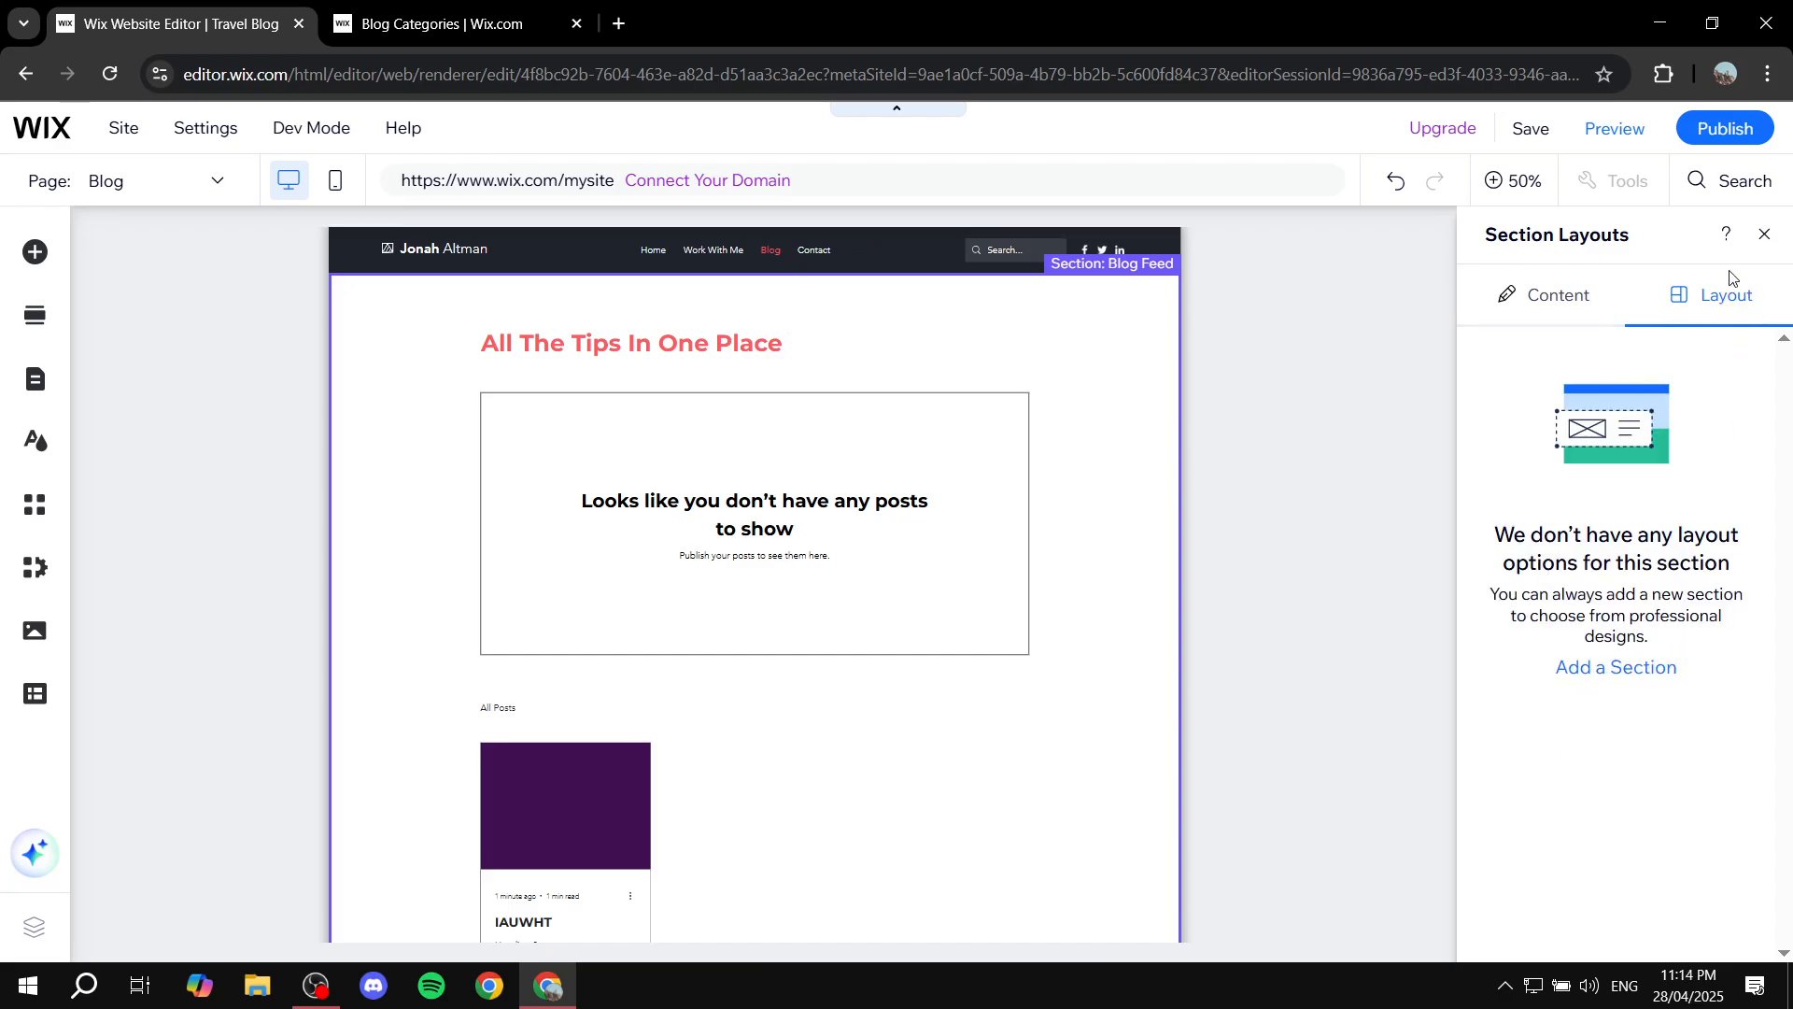
{"action": "left_click", "coordinate": [1762, 239]}
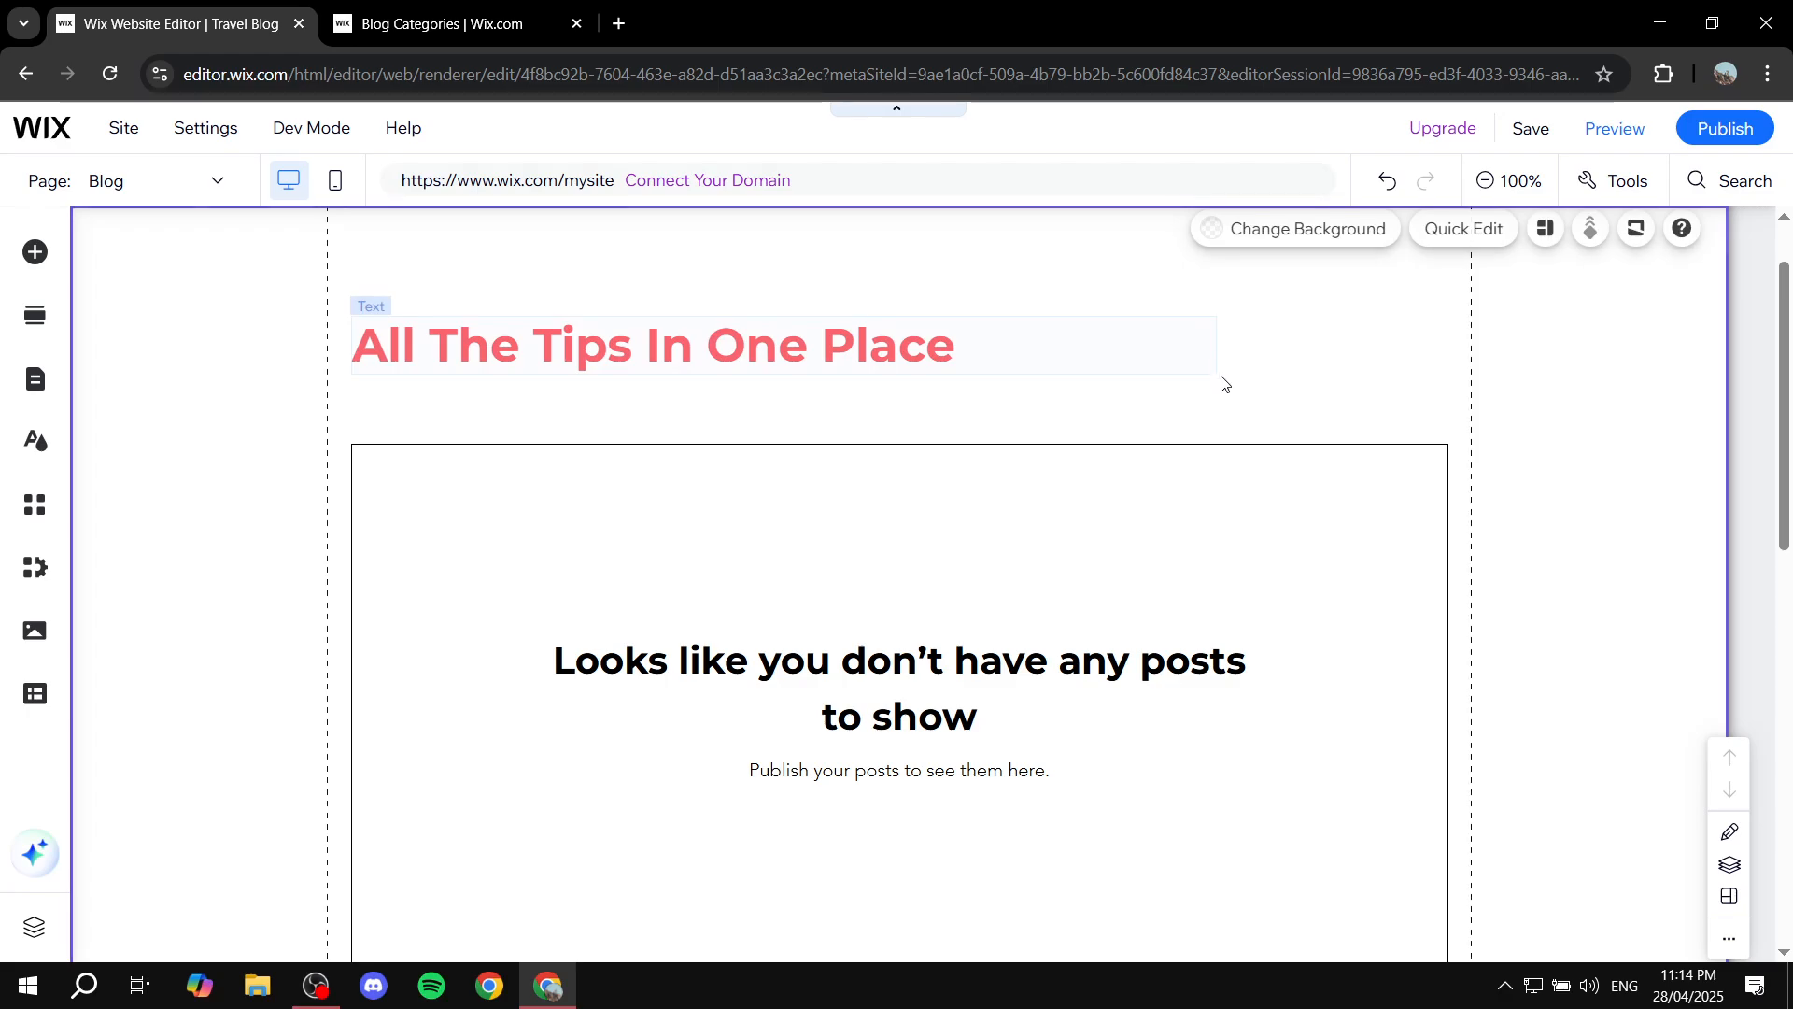
{"action": "left_click", "coordinate": [1351, 402]}
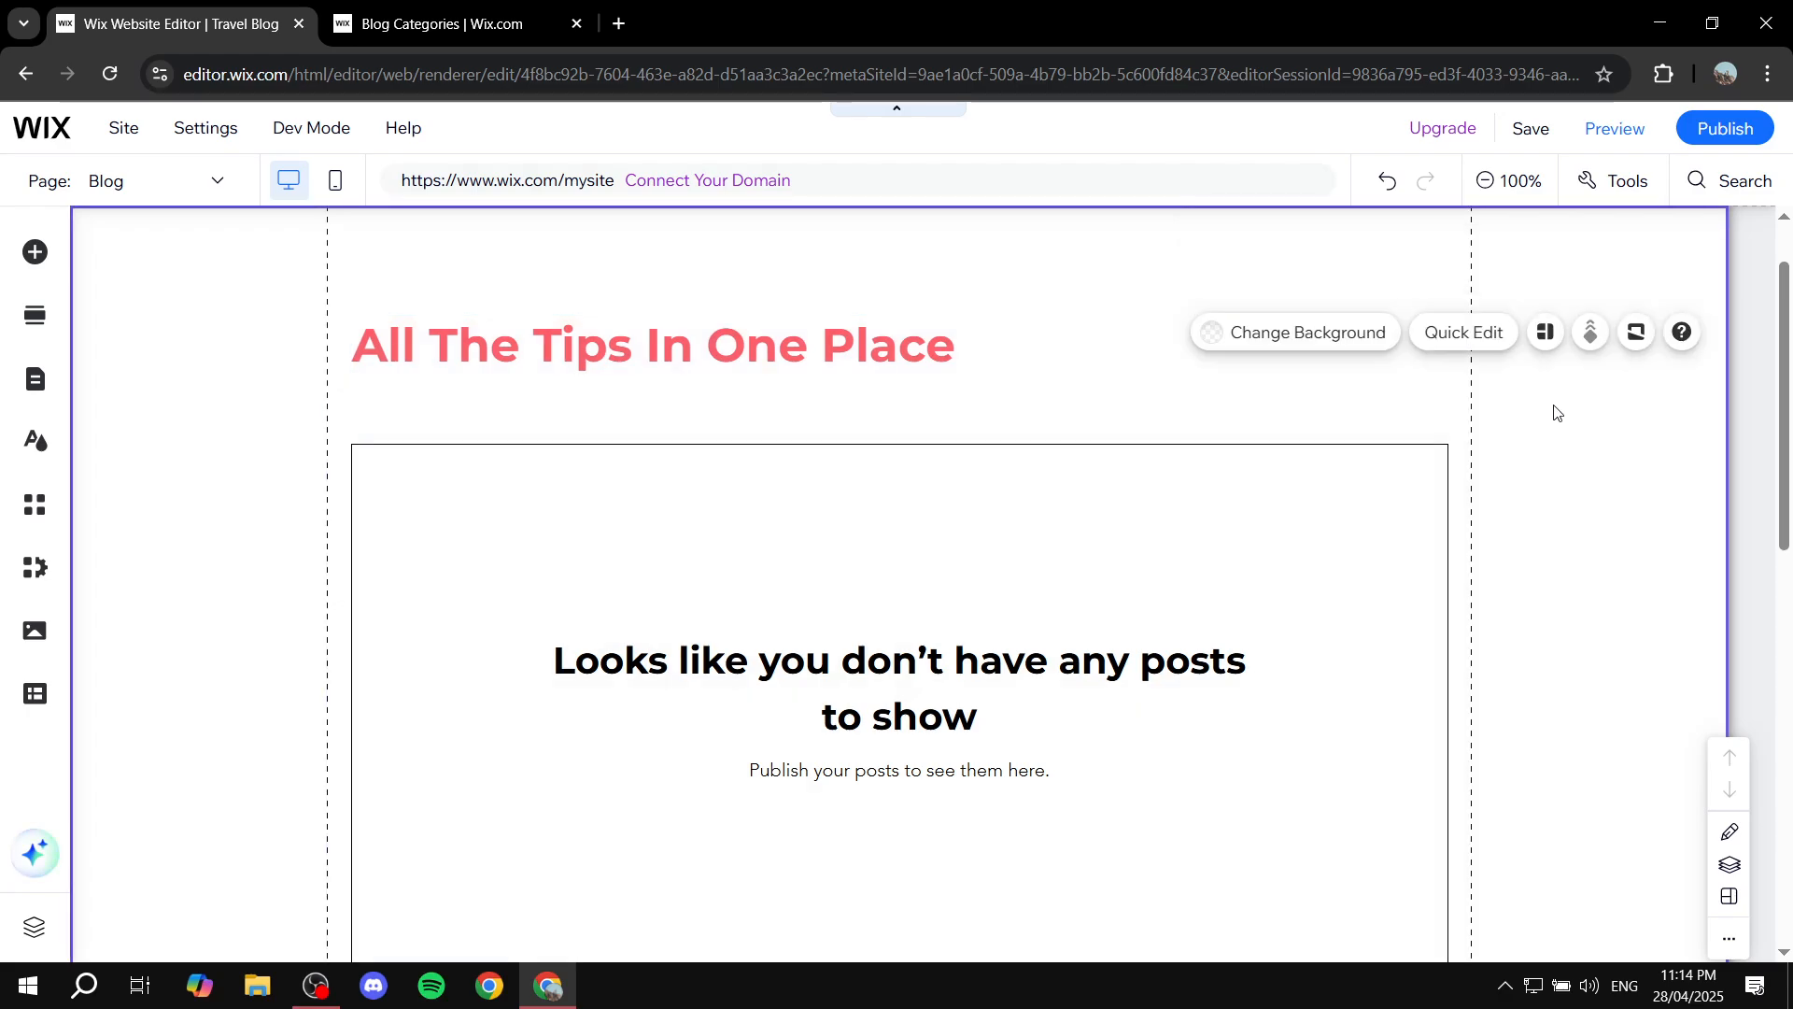
{"action": "left_click", "coordinate": [1543, 339]}
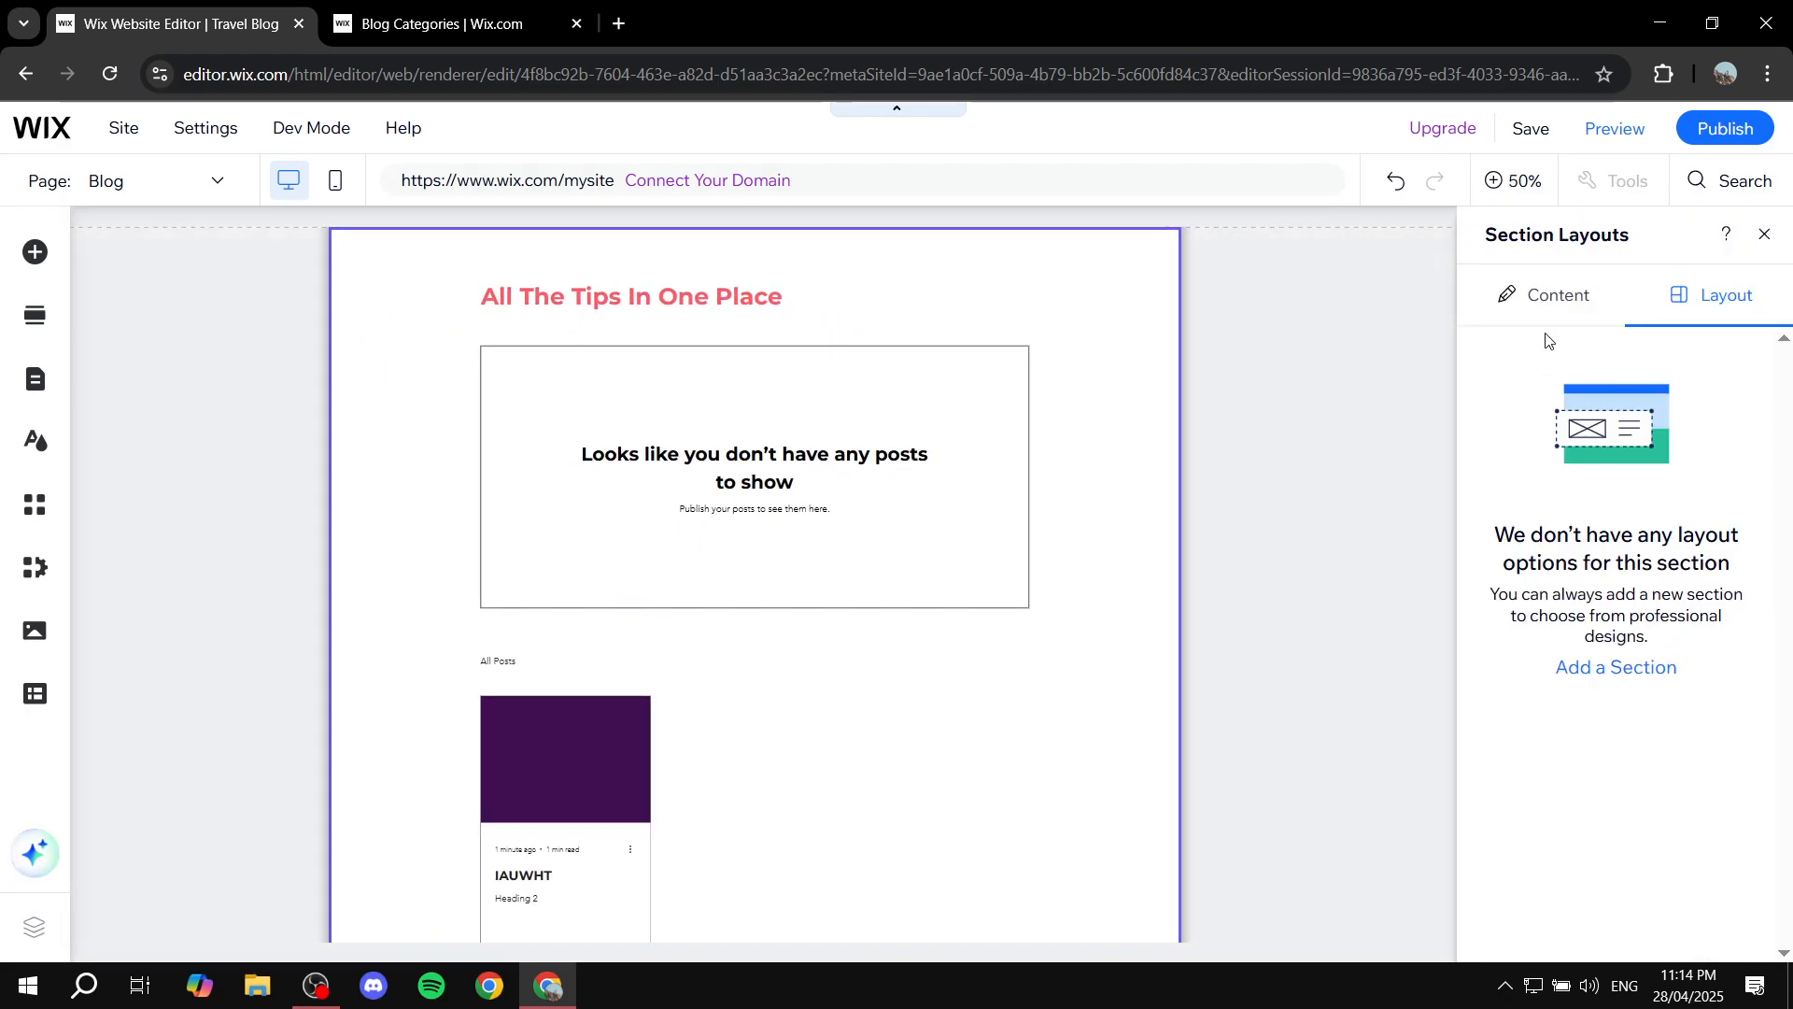
{"action": "left_click", "coordinate": [1762, 238]}
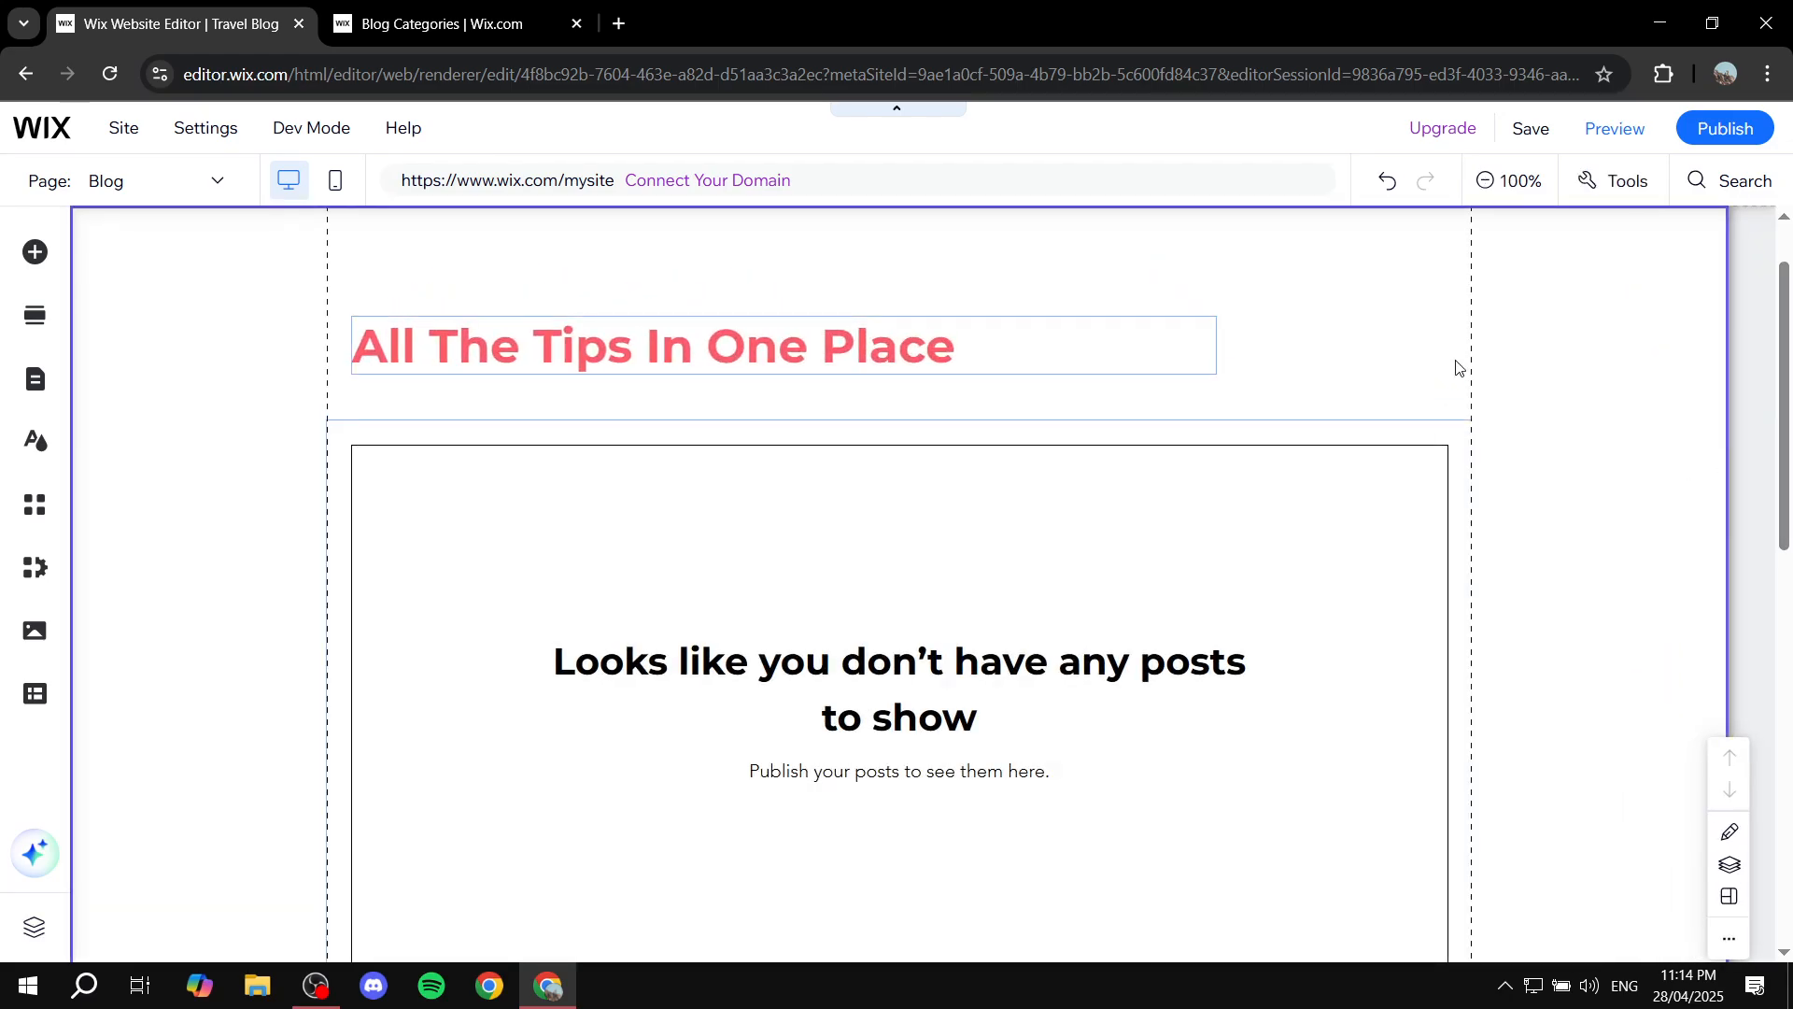
{"action": "left_click", "coordinate": [1539, 348]}
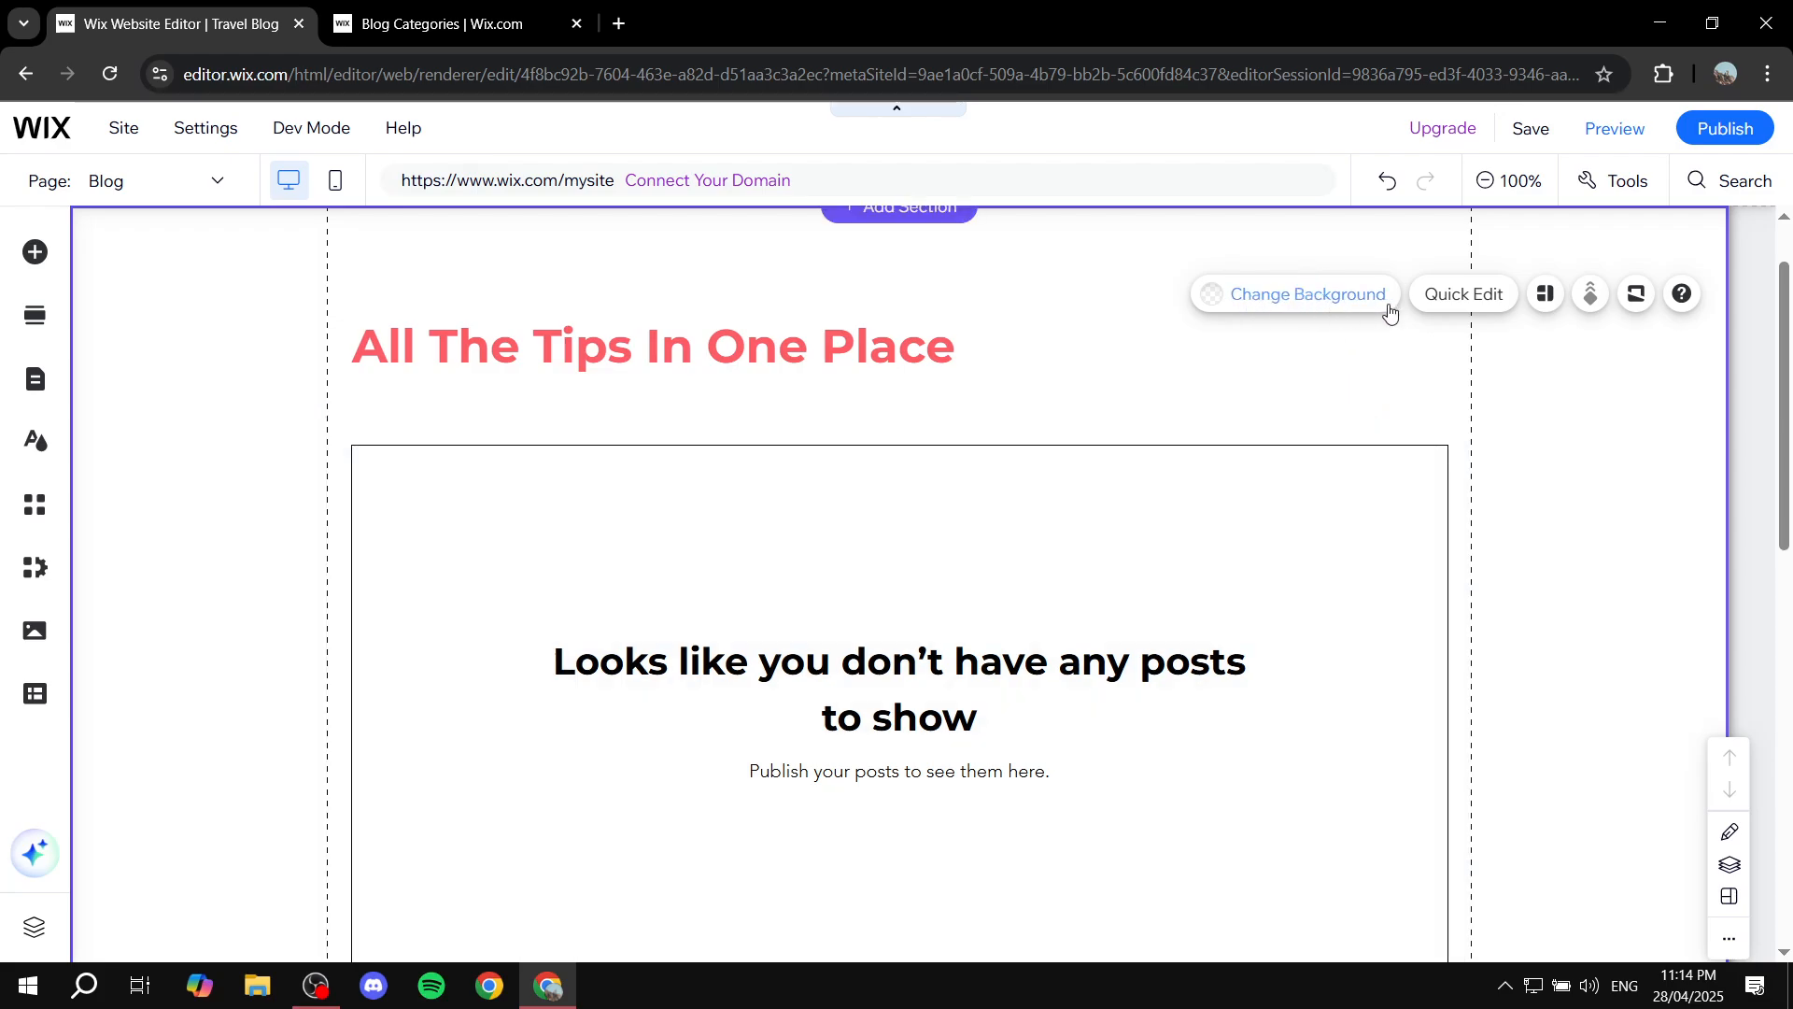
Step: Examine the Blog page from header to footer, including the post list and the All Posts feed
{"action": "scroll", "coordinate": [834, 506], "scroll_direction": "up", "scroll_amount": 1}
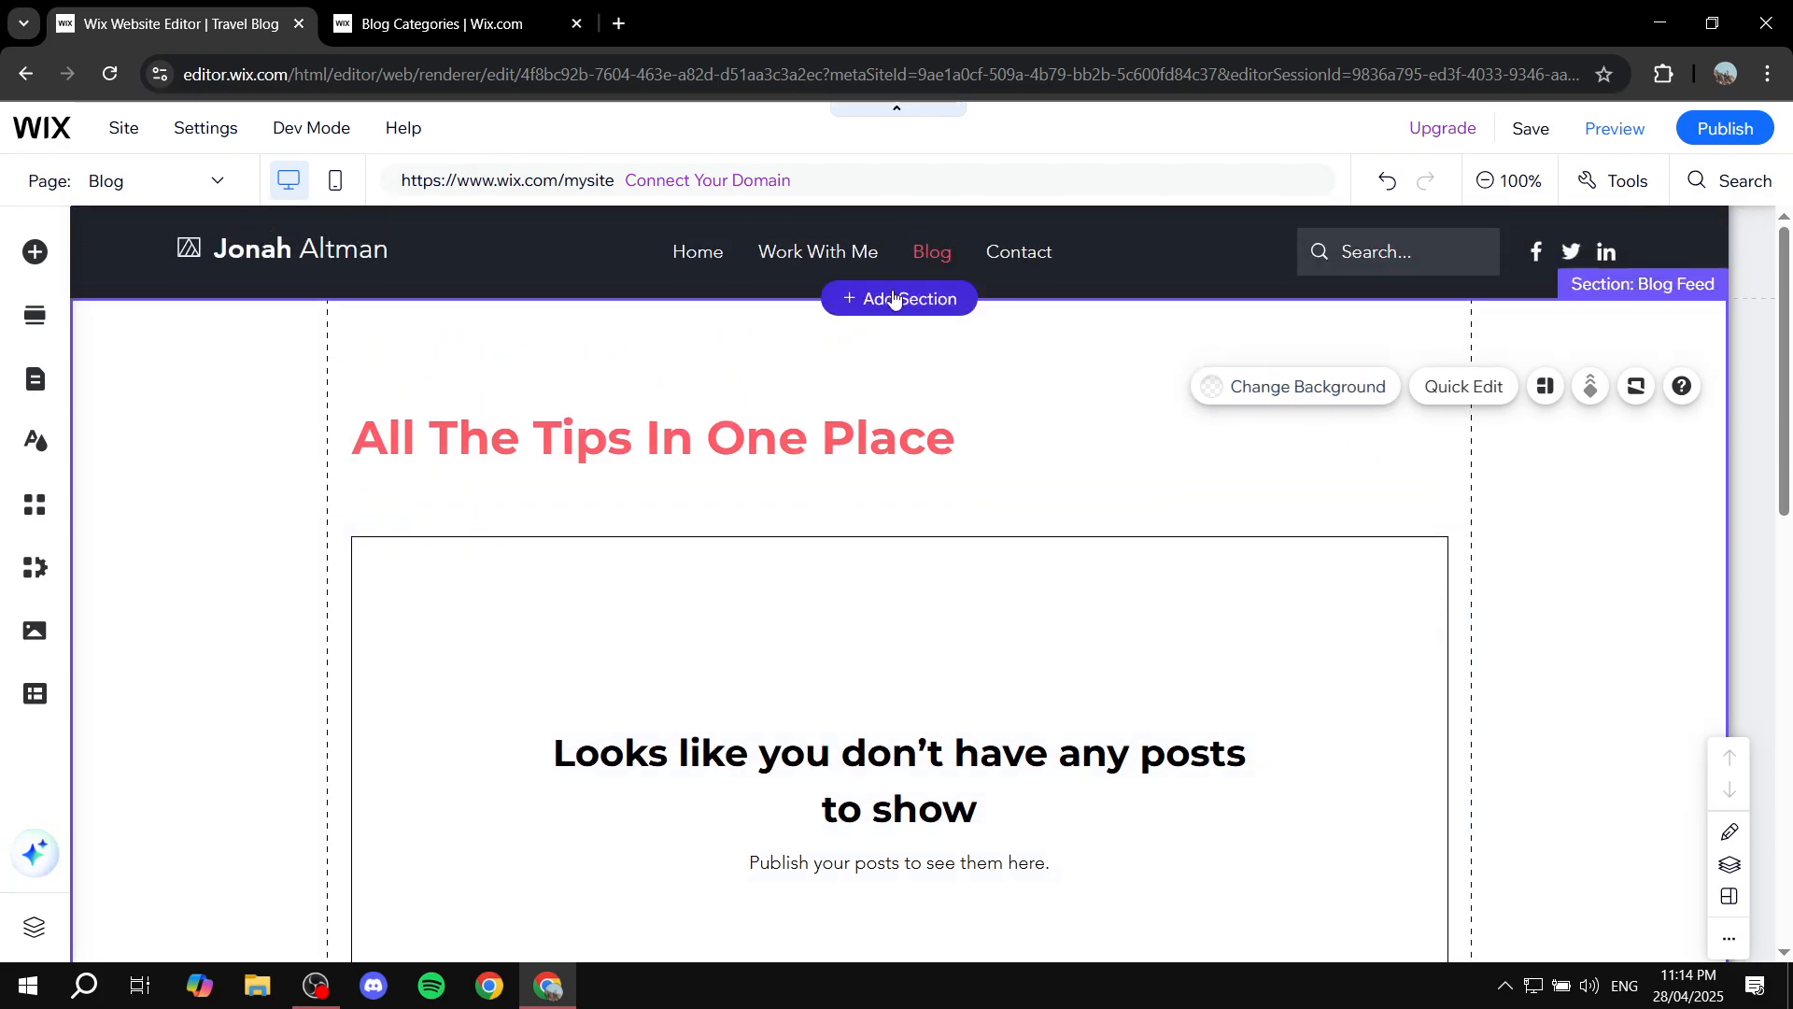
{"action": "scroll", "coordinate": [882, 439], "scroll_direction": "down", "scroll_amount": 6}
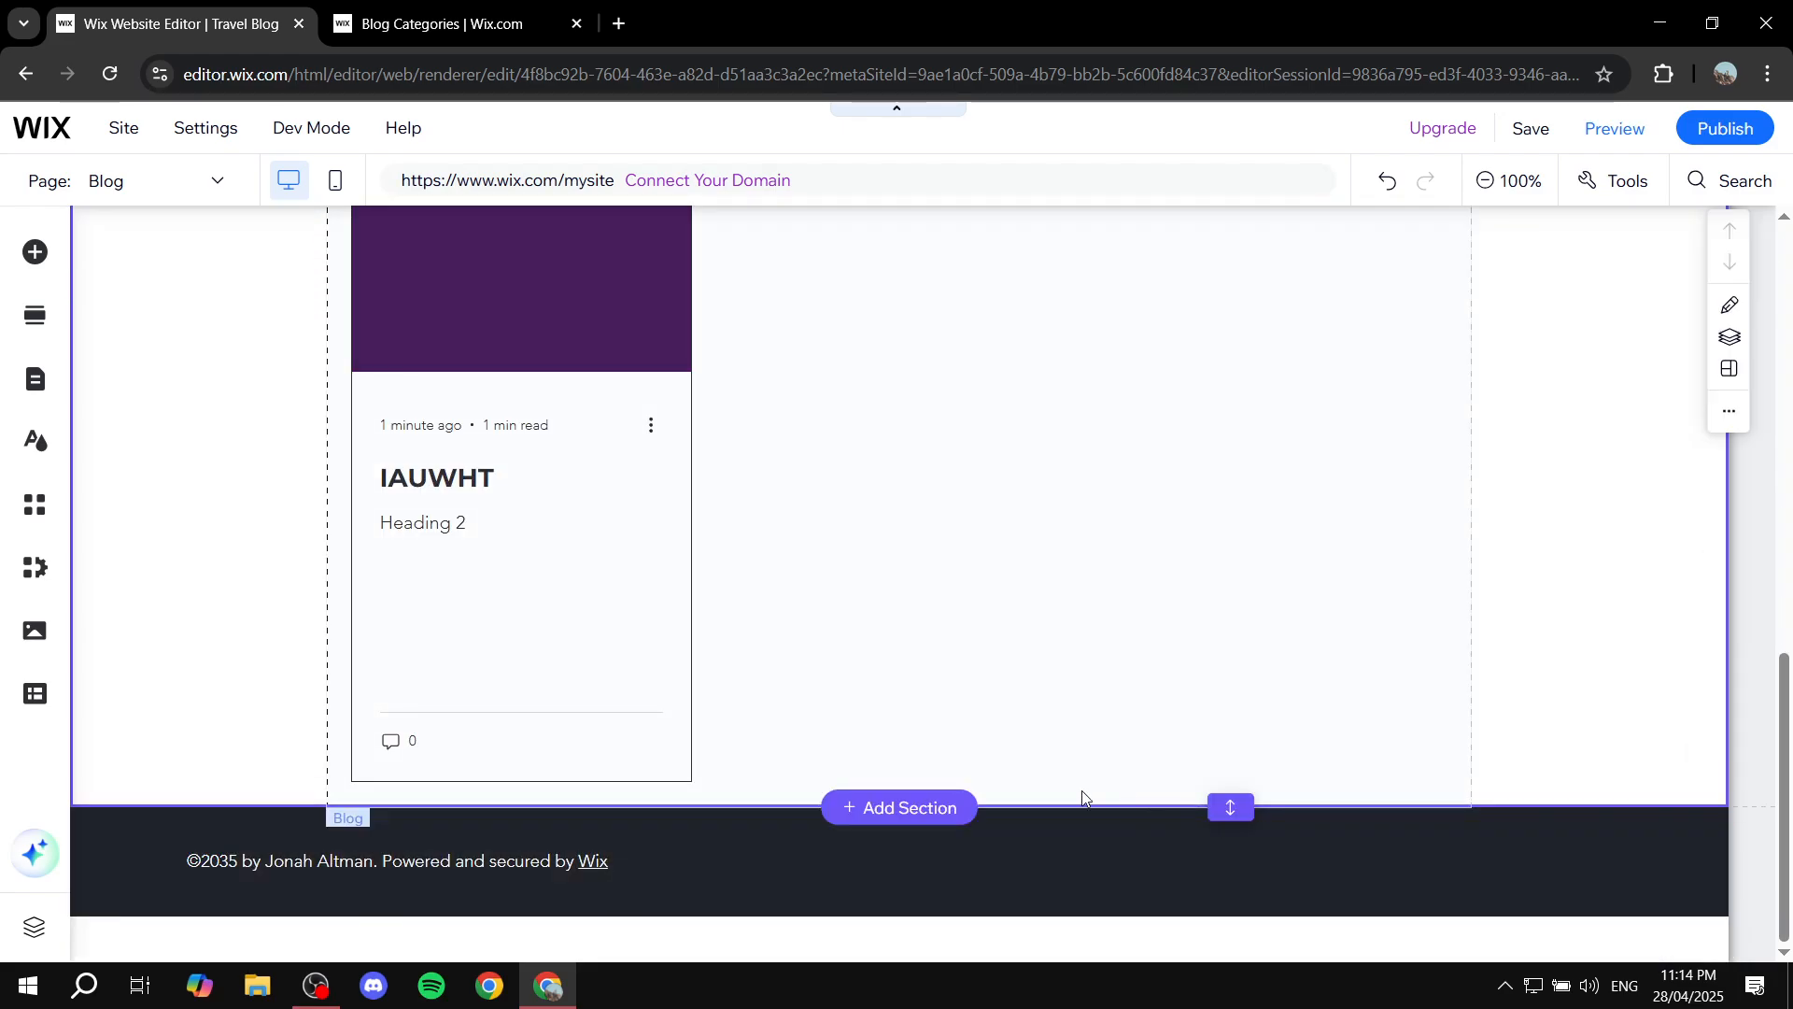
{"action": "scroll", "coordinate": [1033, 745], "scroll_direction": "up", "scroll_amount": 10}
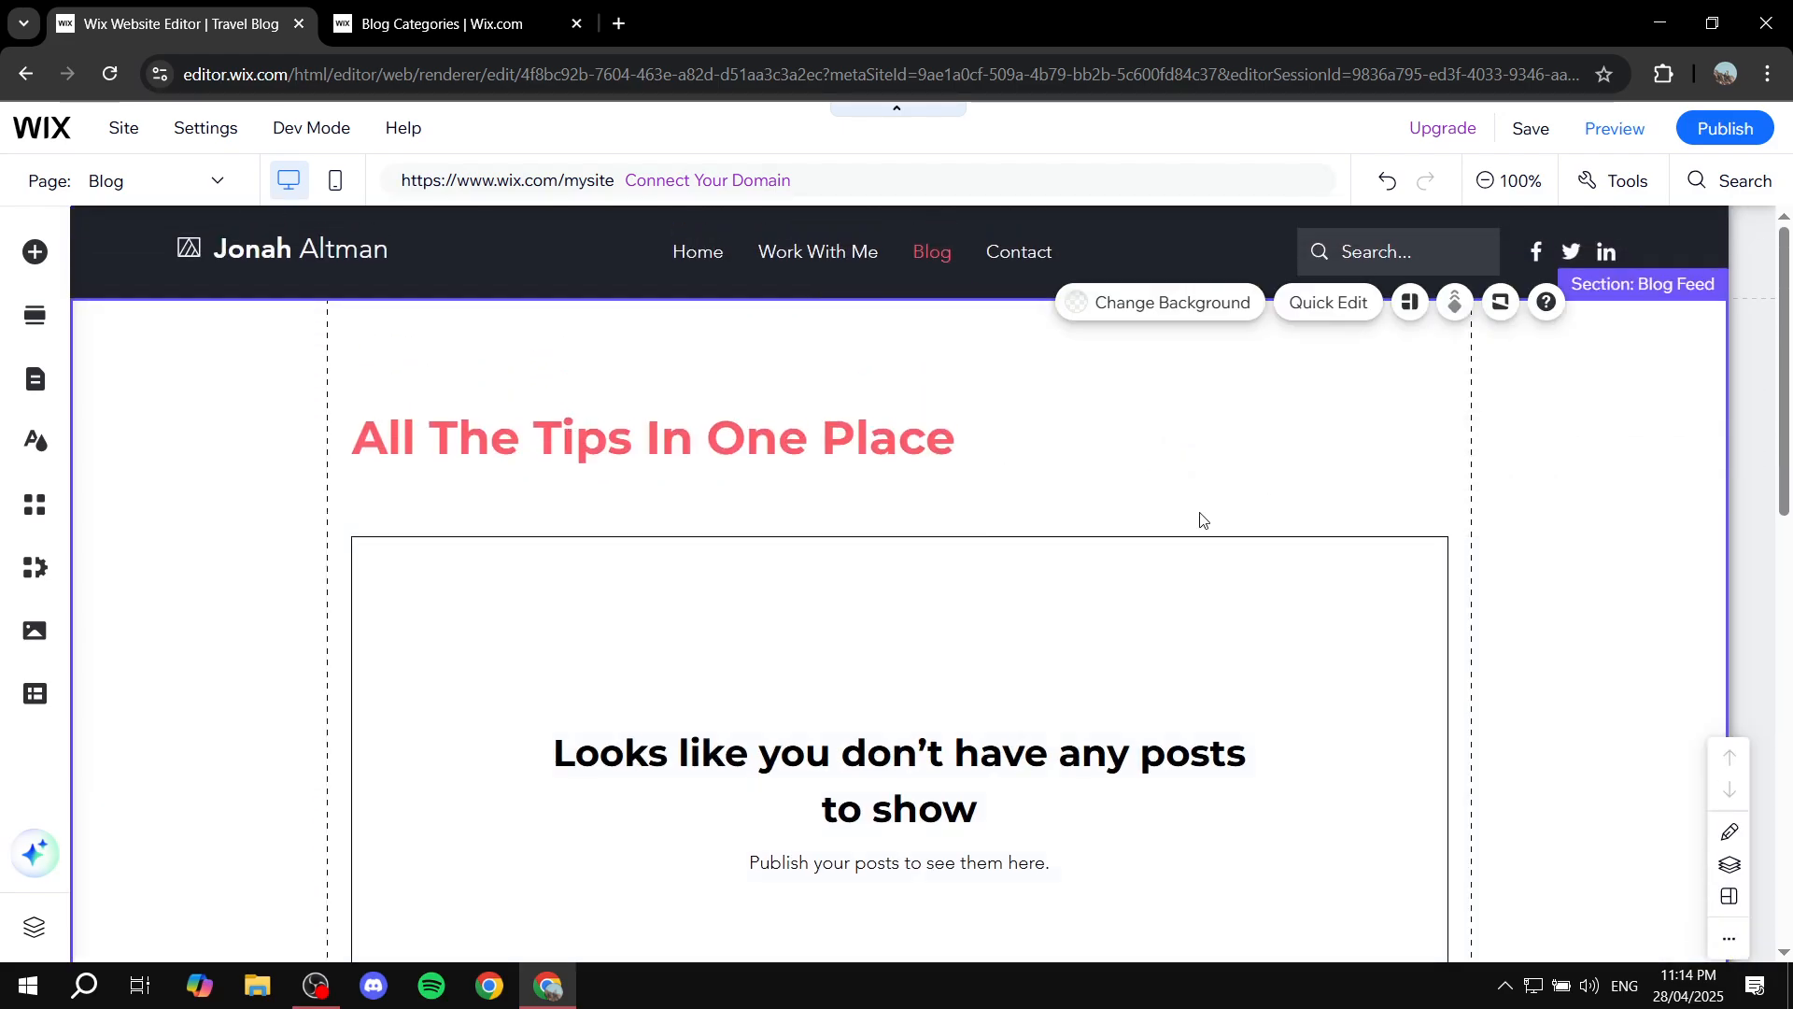
{"action": "scroll", "coordinate": [1032, 542], "scroll_direction": "down", "scroll_amount": 5}
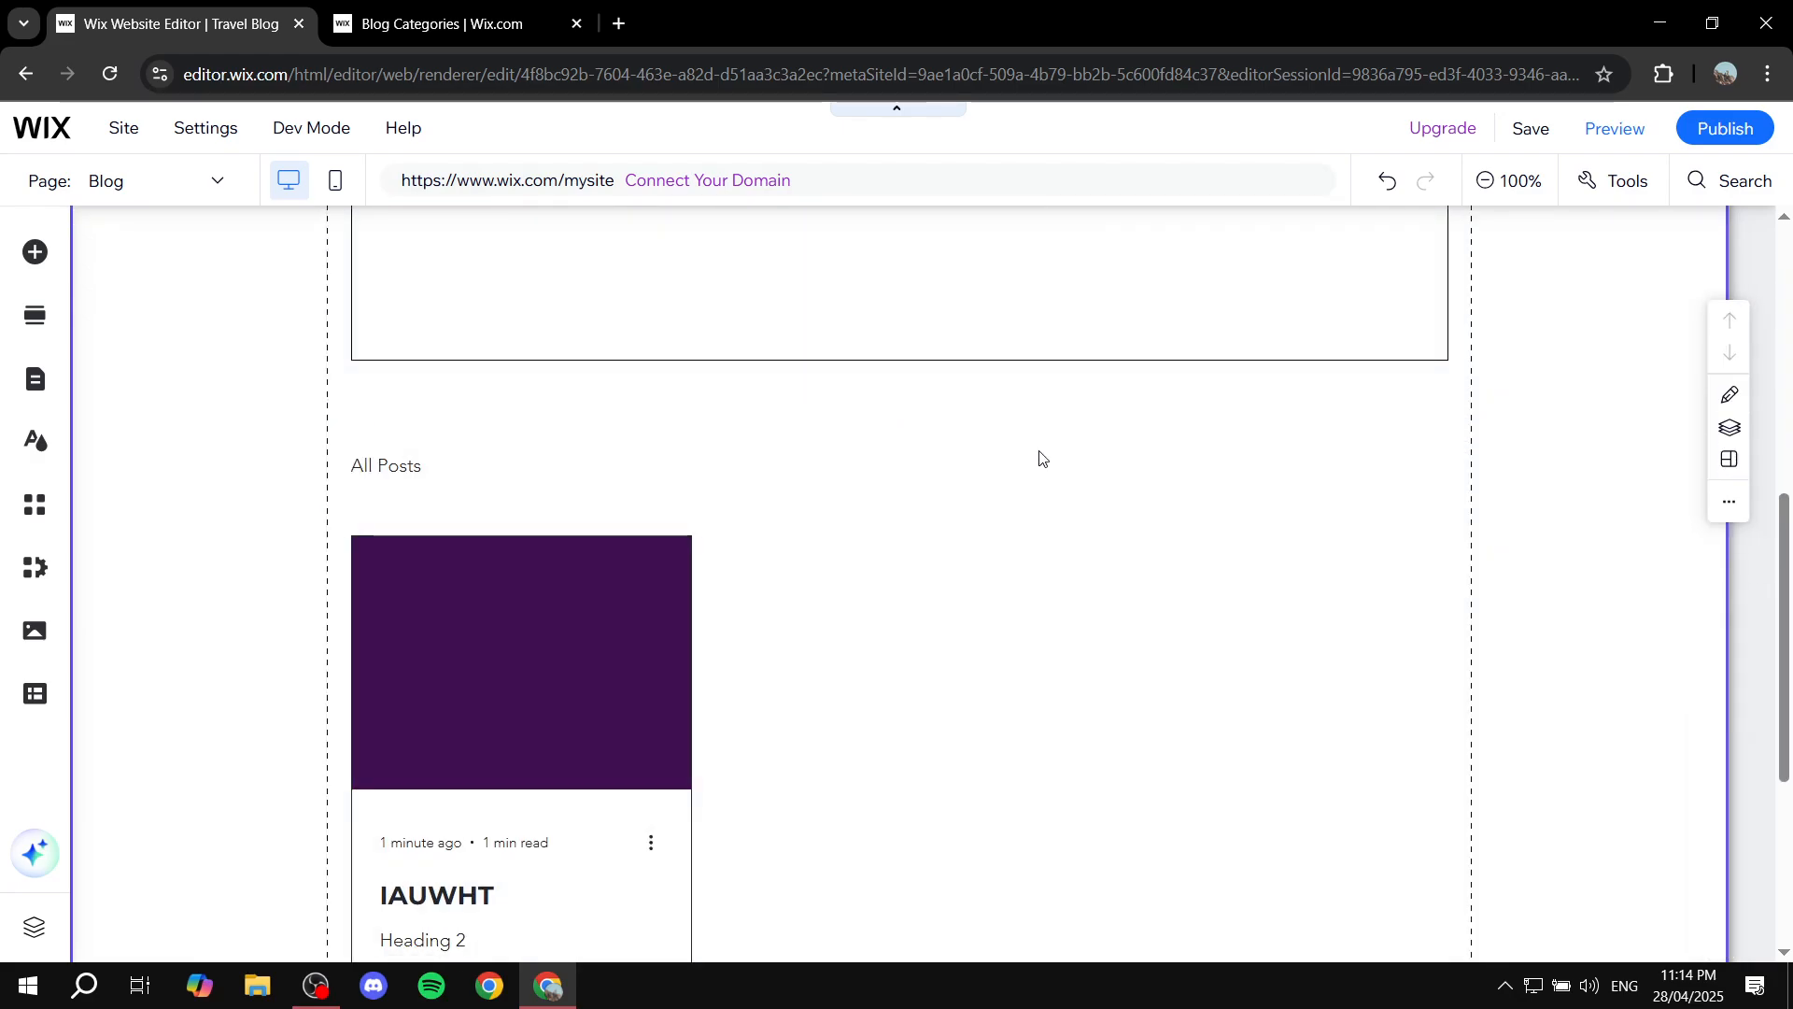
{"action": "scroll", "coordinate": [829, 457], "scroll_direction": "up", "scroll_amount": 7}
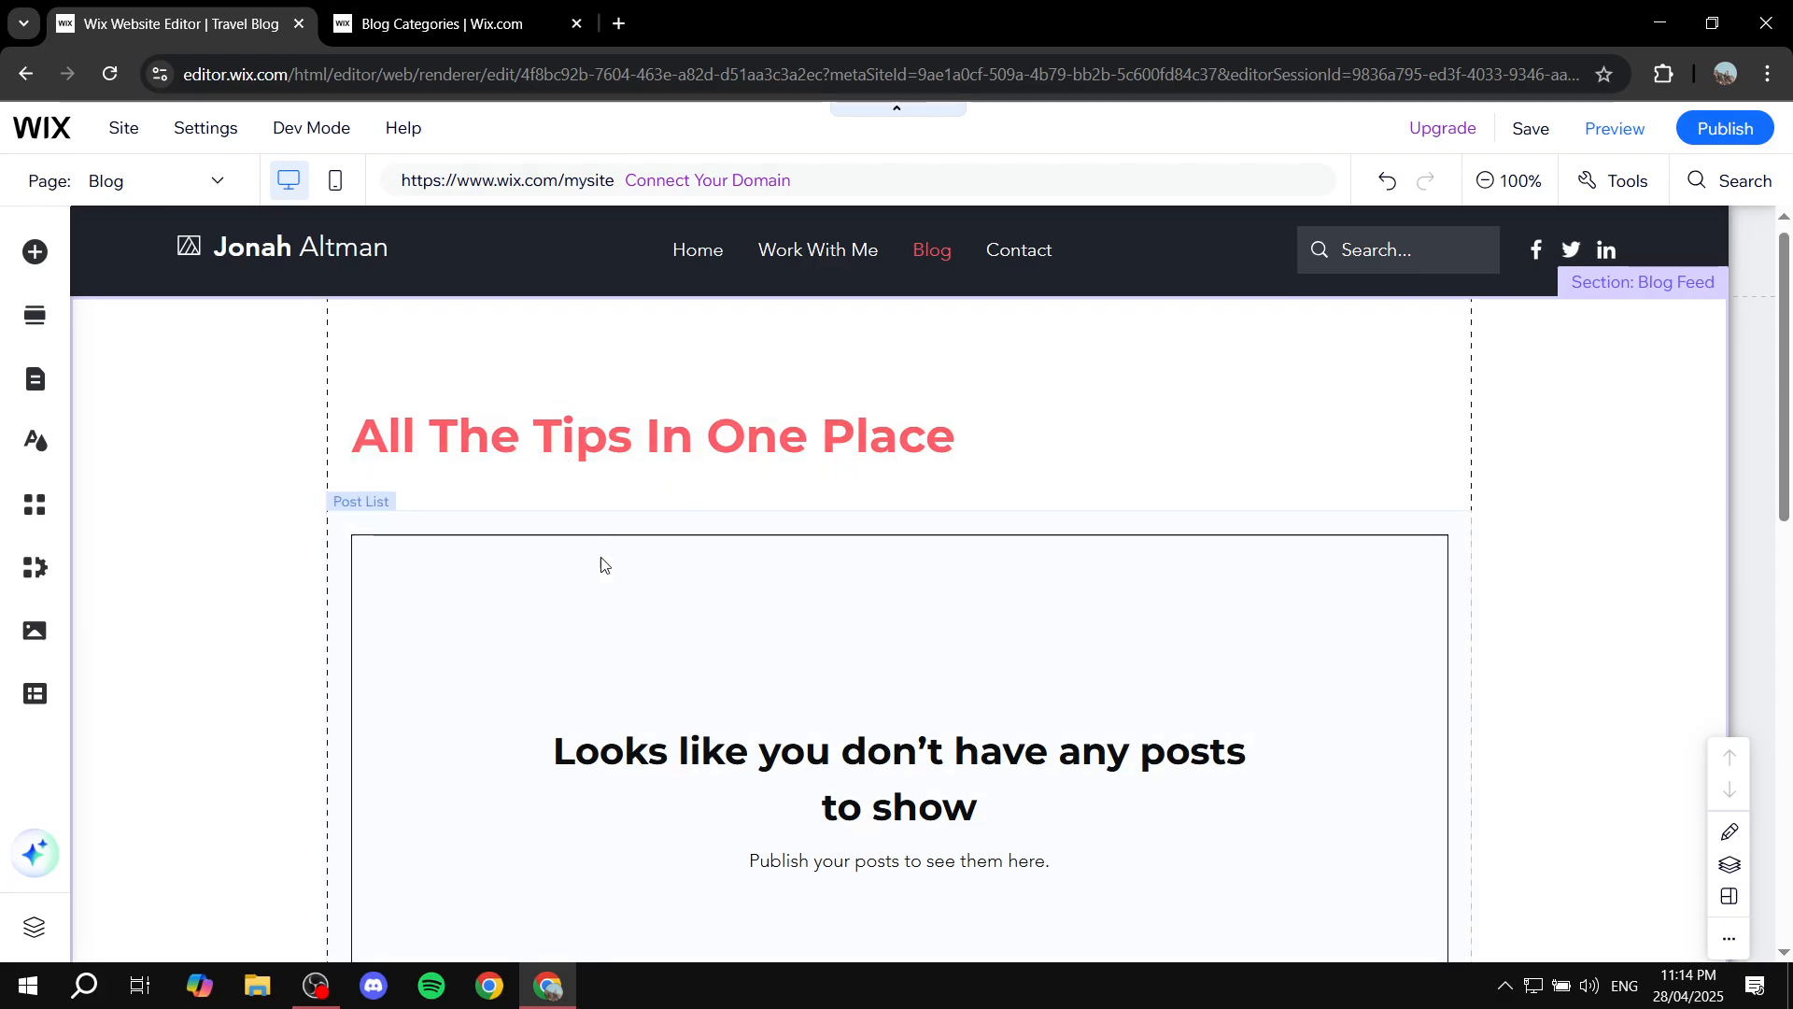
{"action": "scroll", "coordinate": [600, 560], "scroll_direction": "down", "scroll_amount": 5}
{"action": "left_click", "coordinate": [546, 602]}
{"action": "scroll", "coordinate": [551, 598], "scroll_direction": "down", "scroll_amount": 5}
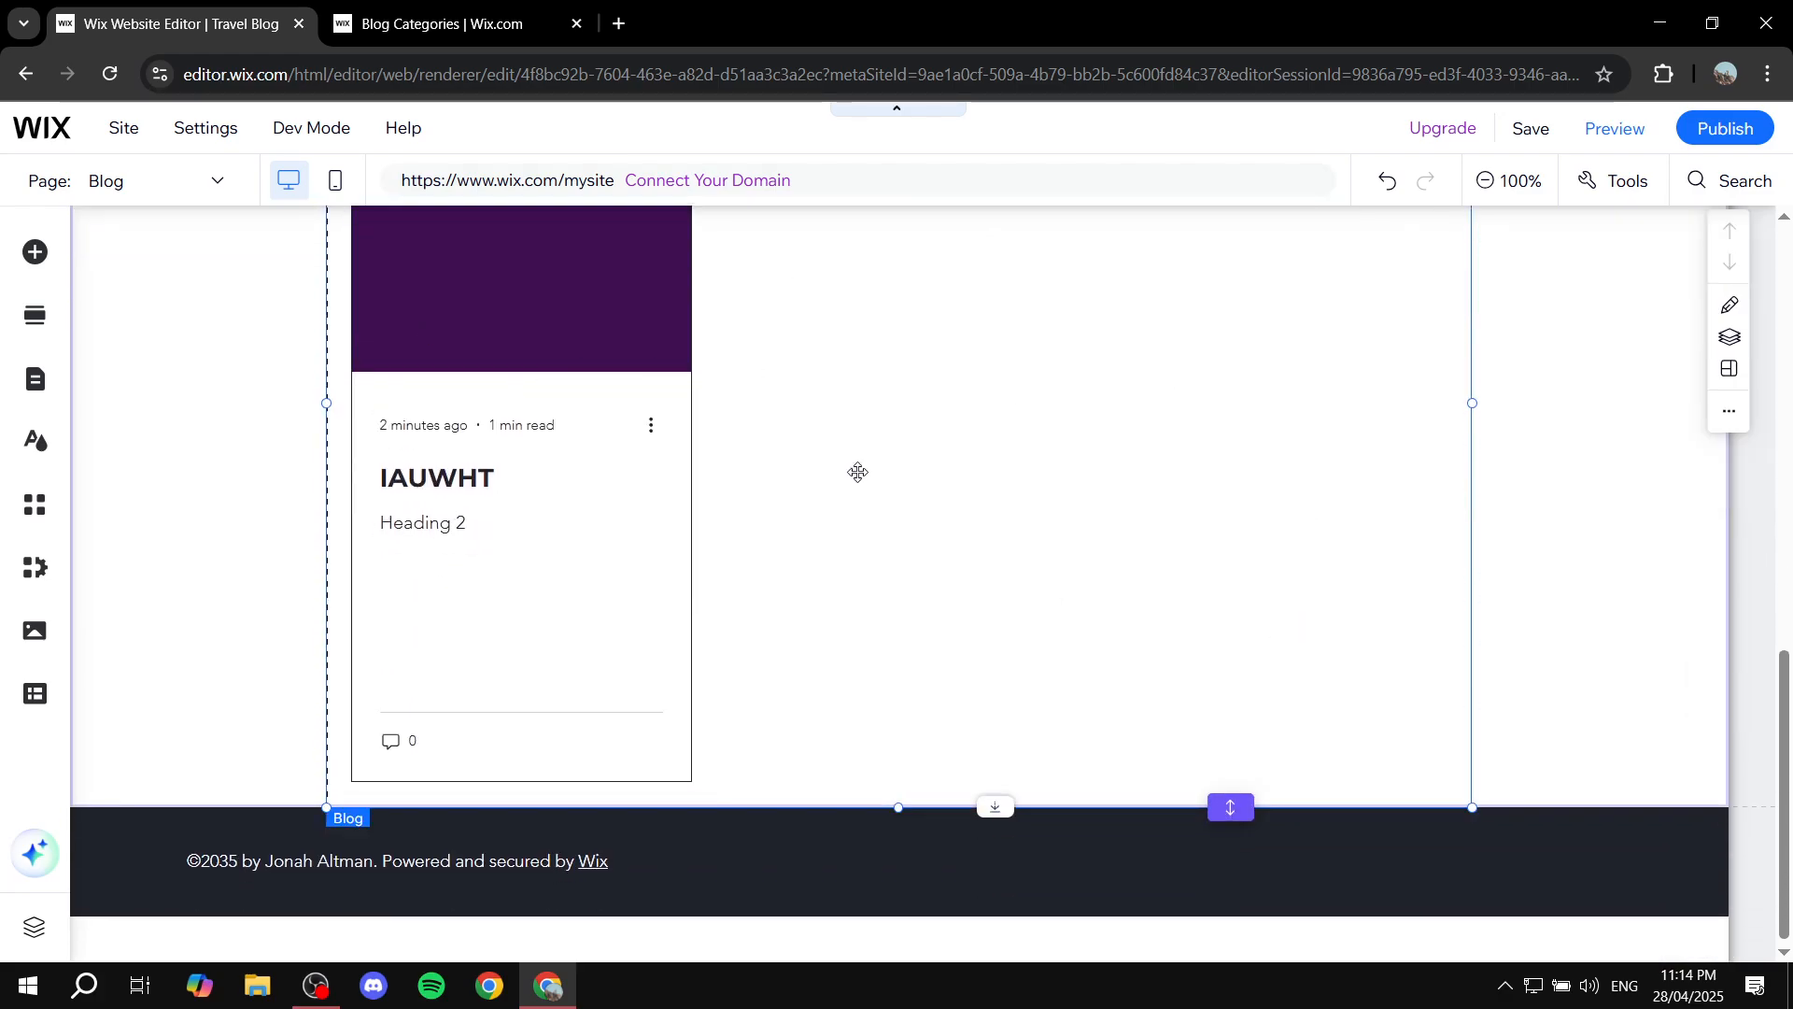
{"action": "scroll", "coordinate": [855, 474], "scroll_direction": "up", "scroll_amount": 4}
{"action": "scroll", "coordinate": [1140, 512], "scroll_direction": "up", "scroll_amount": 5}
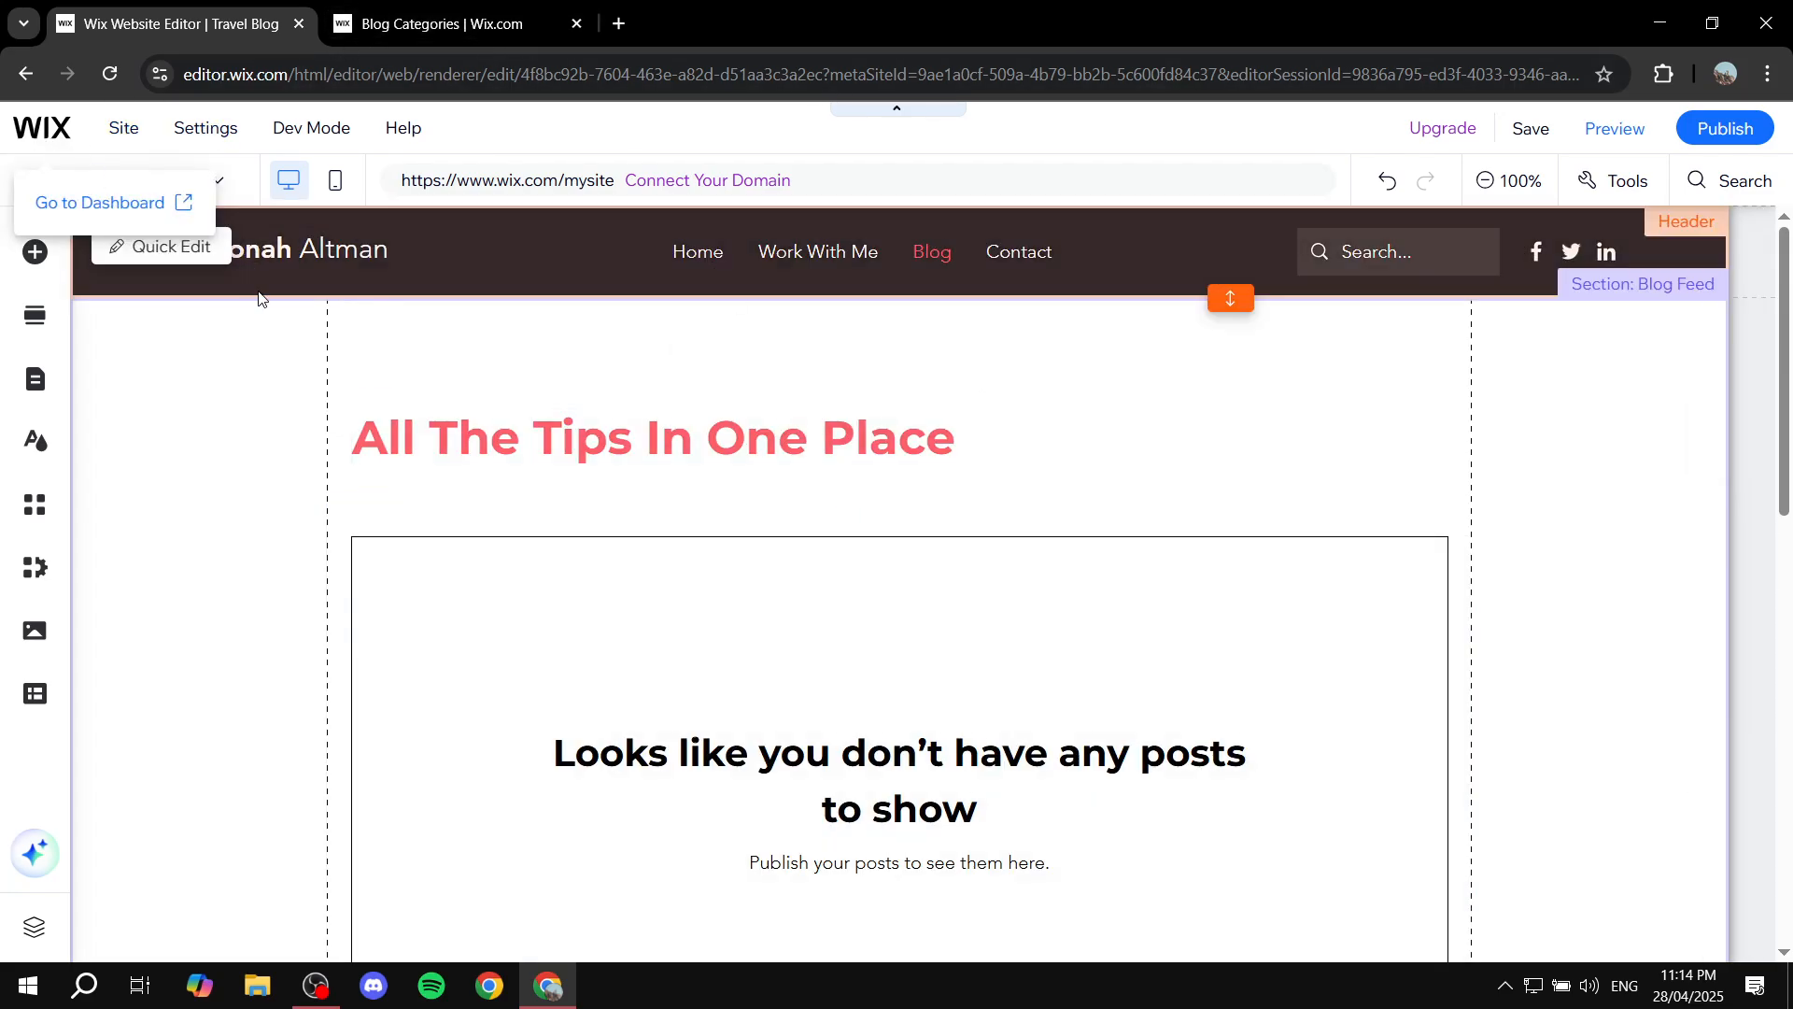
Step: Open the blog's Post page and select the post element in the Blog Post section
{"action": "left_click", "coordinate": [218, 180]}
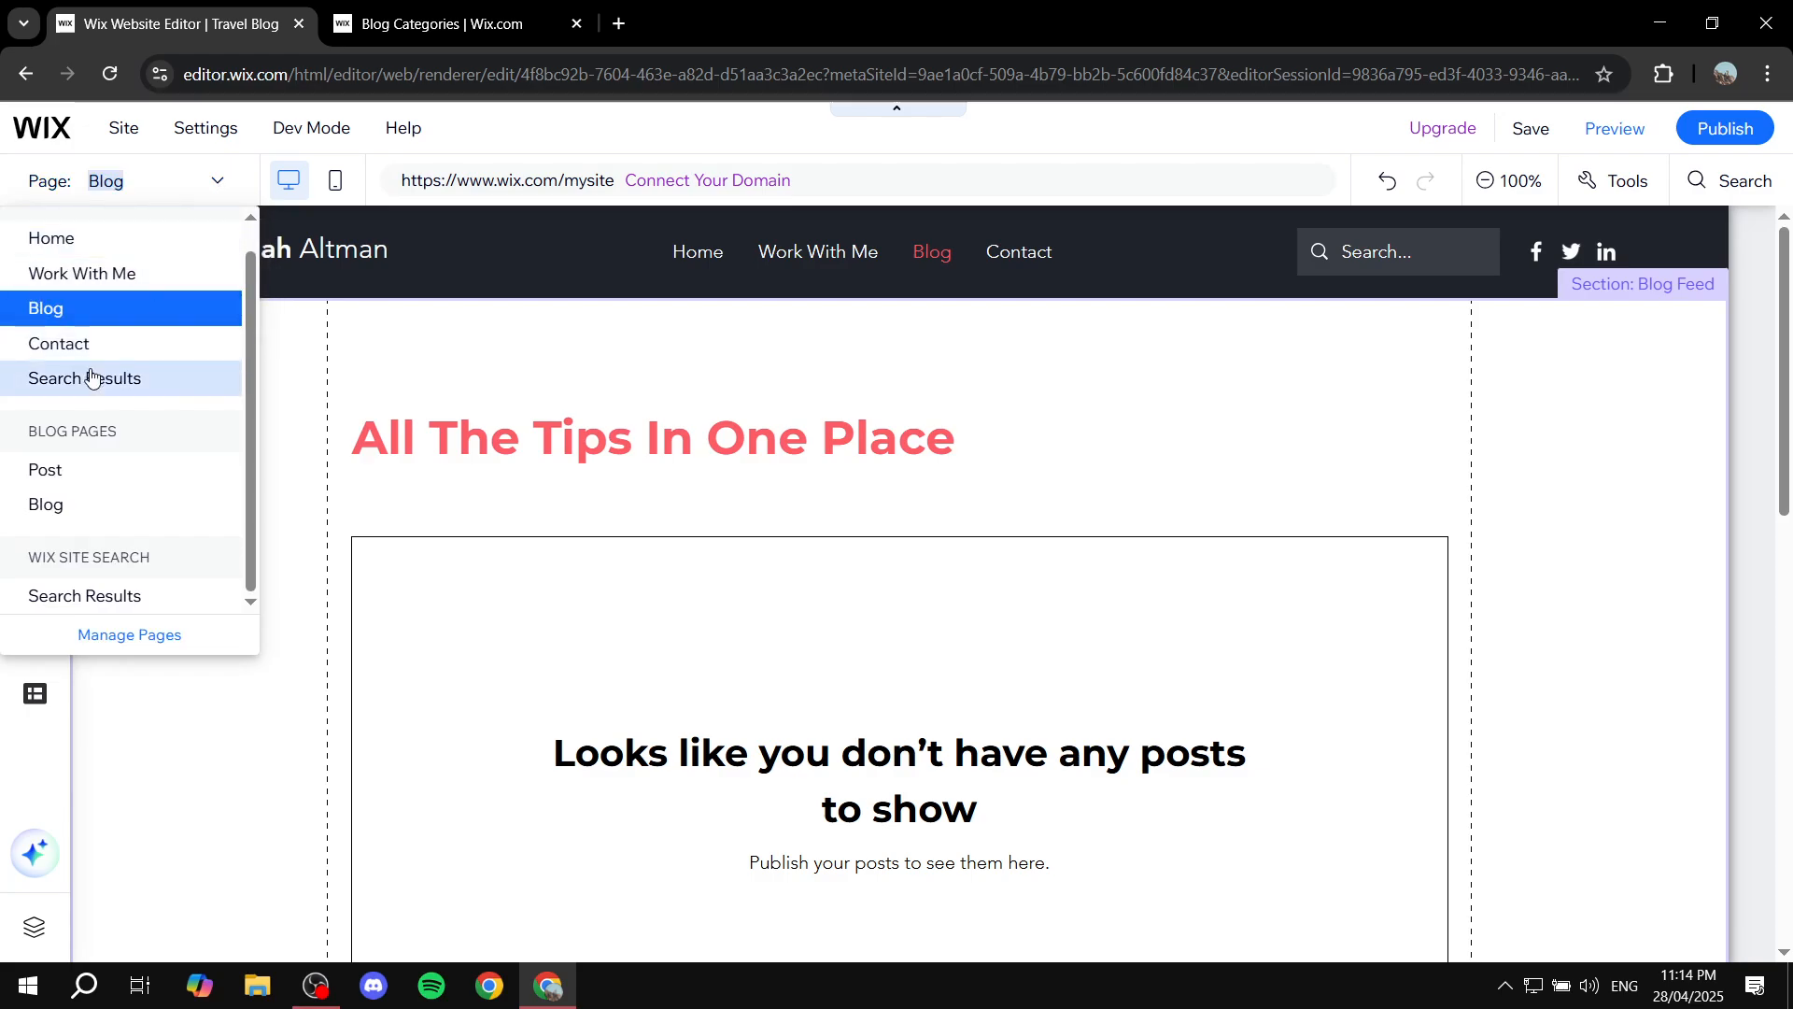
{"action": "left_click", "coordinate": [77, 472]}
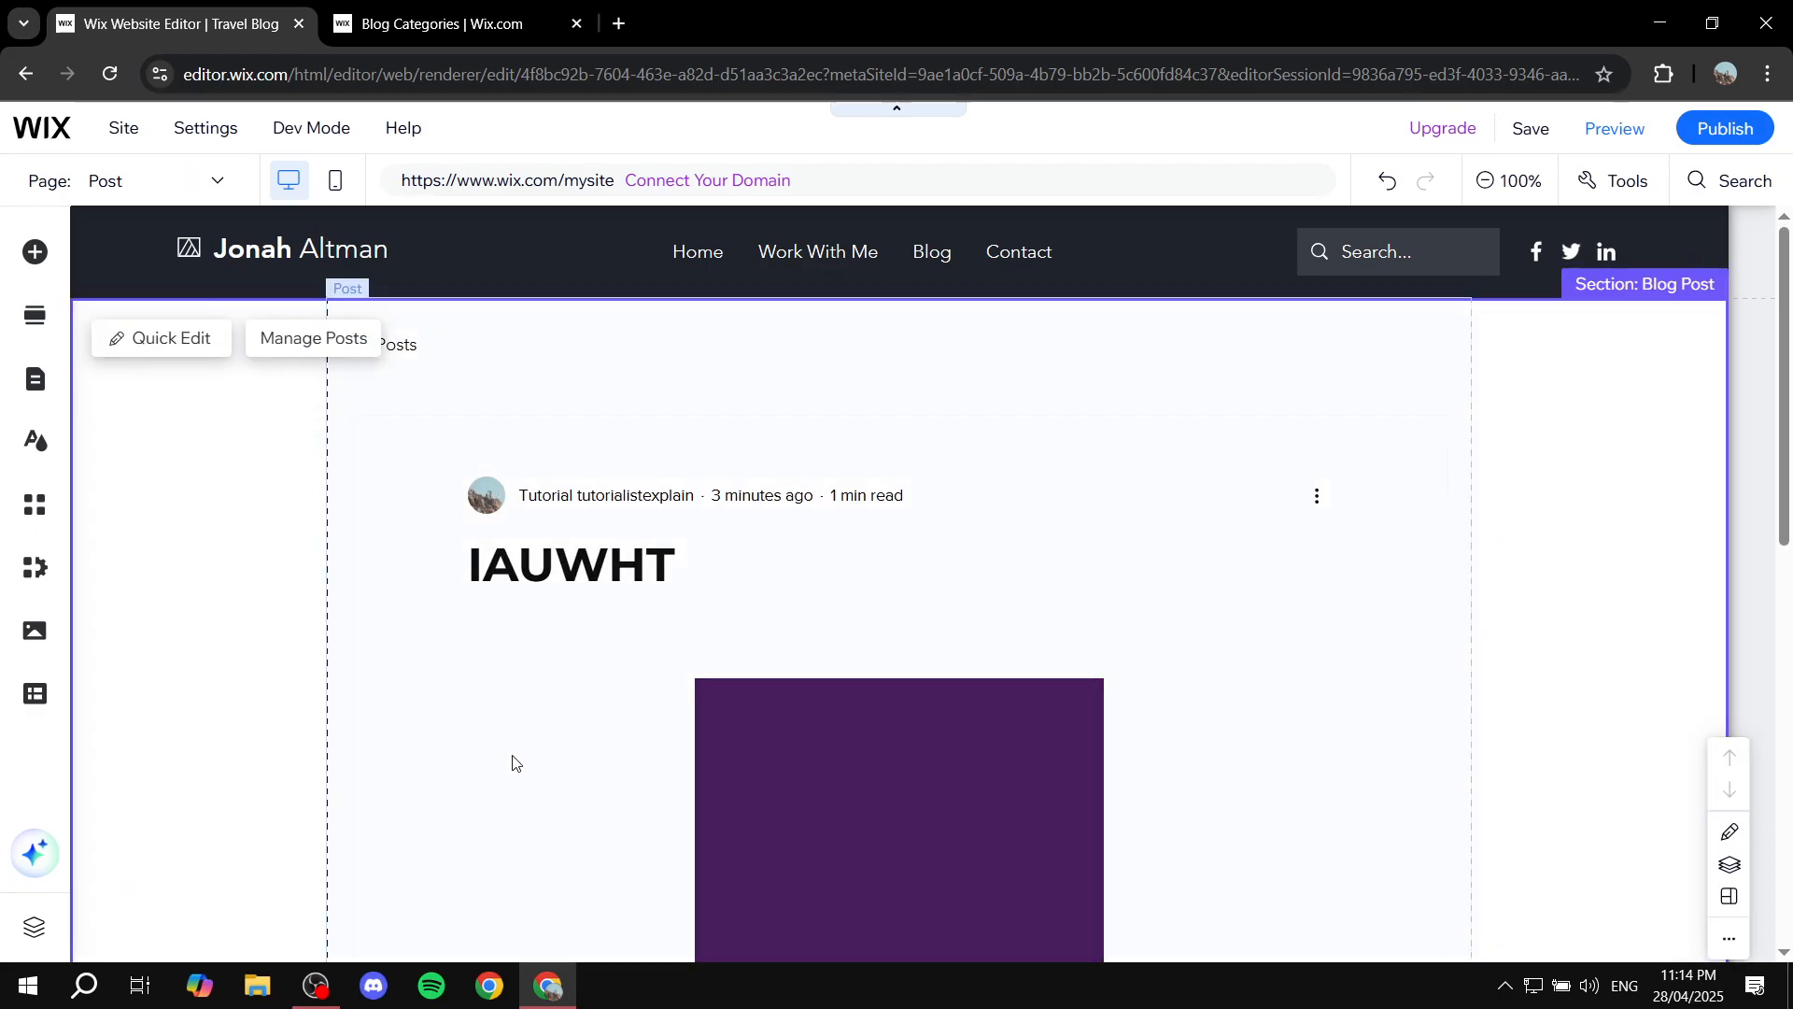
{"action": "left_click", "coordinate": [413, 750]}
{"action": "left_click", "coordinate": [559, 774]}
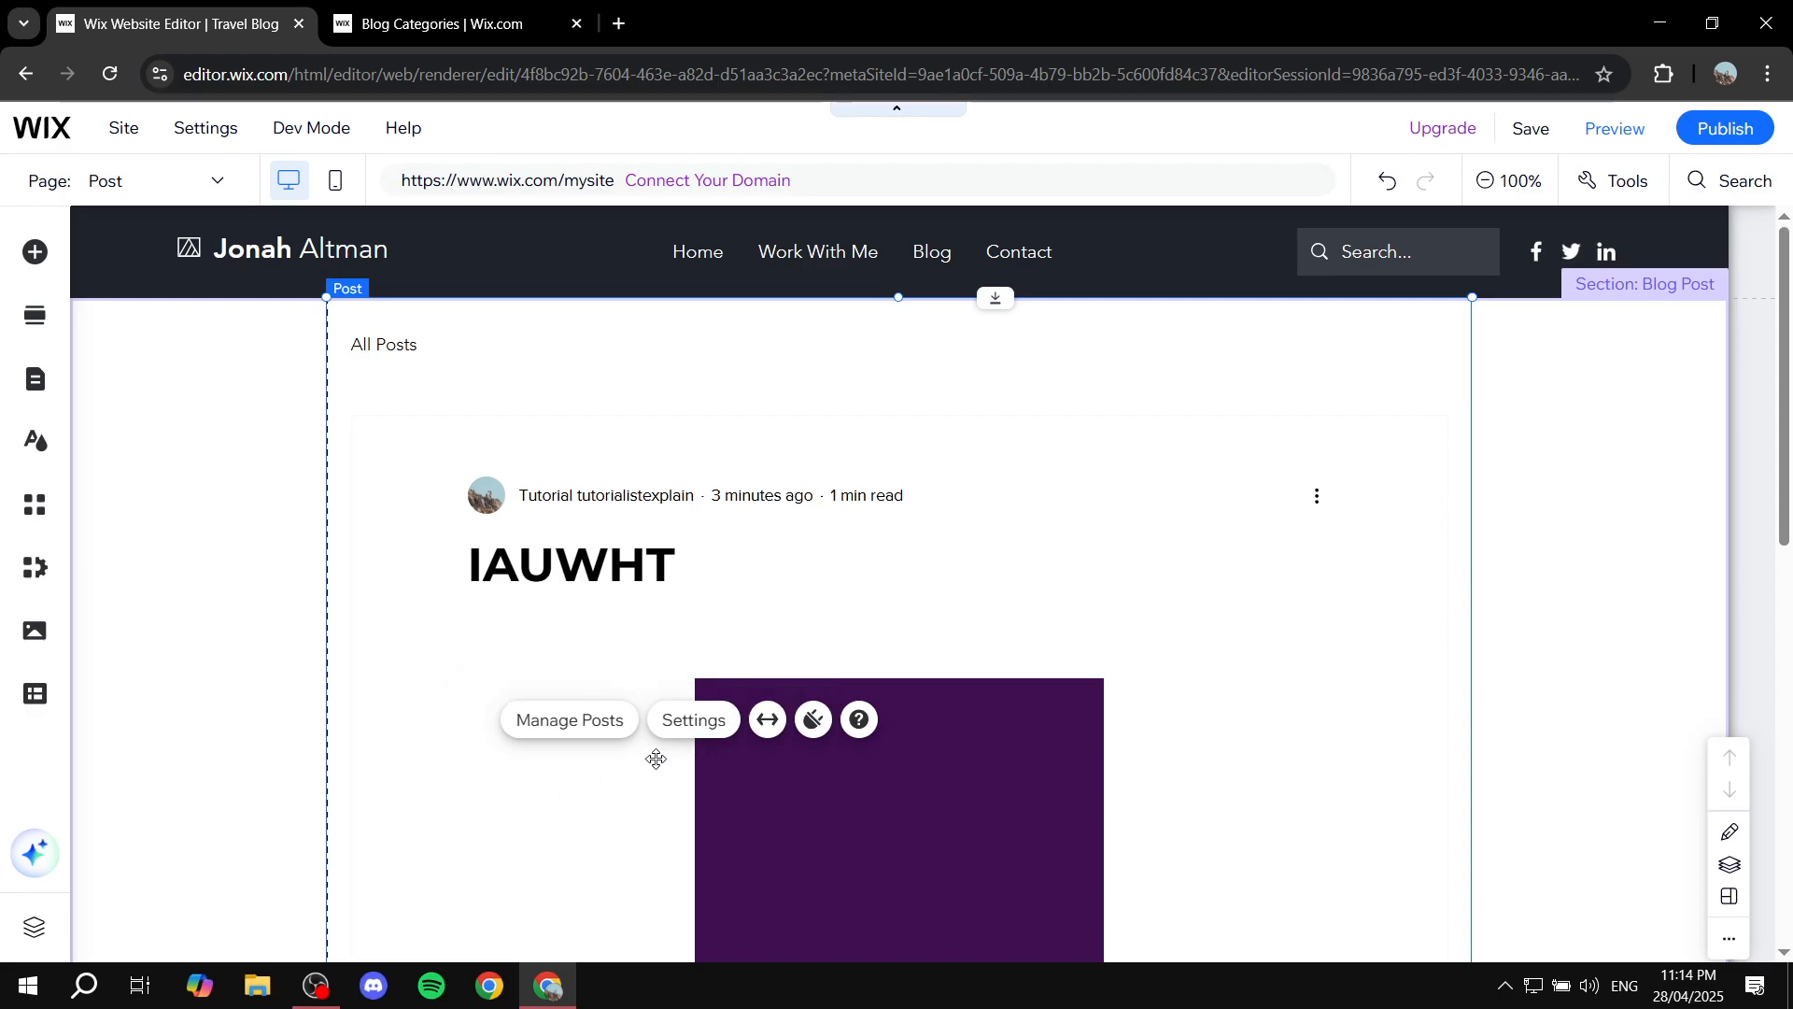
Step: Try stretching the post element to full width, and turn the stretch off again
{"action": "left_click", "coordinate": [774, 728]}
{"action": "left_click", "coordinate": [1627, 417]}
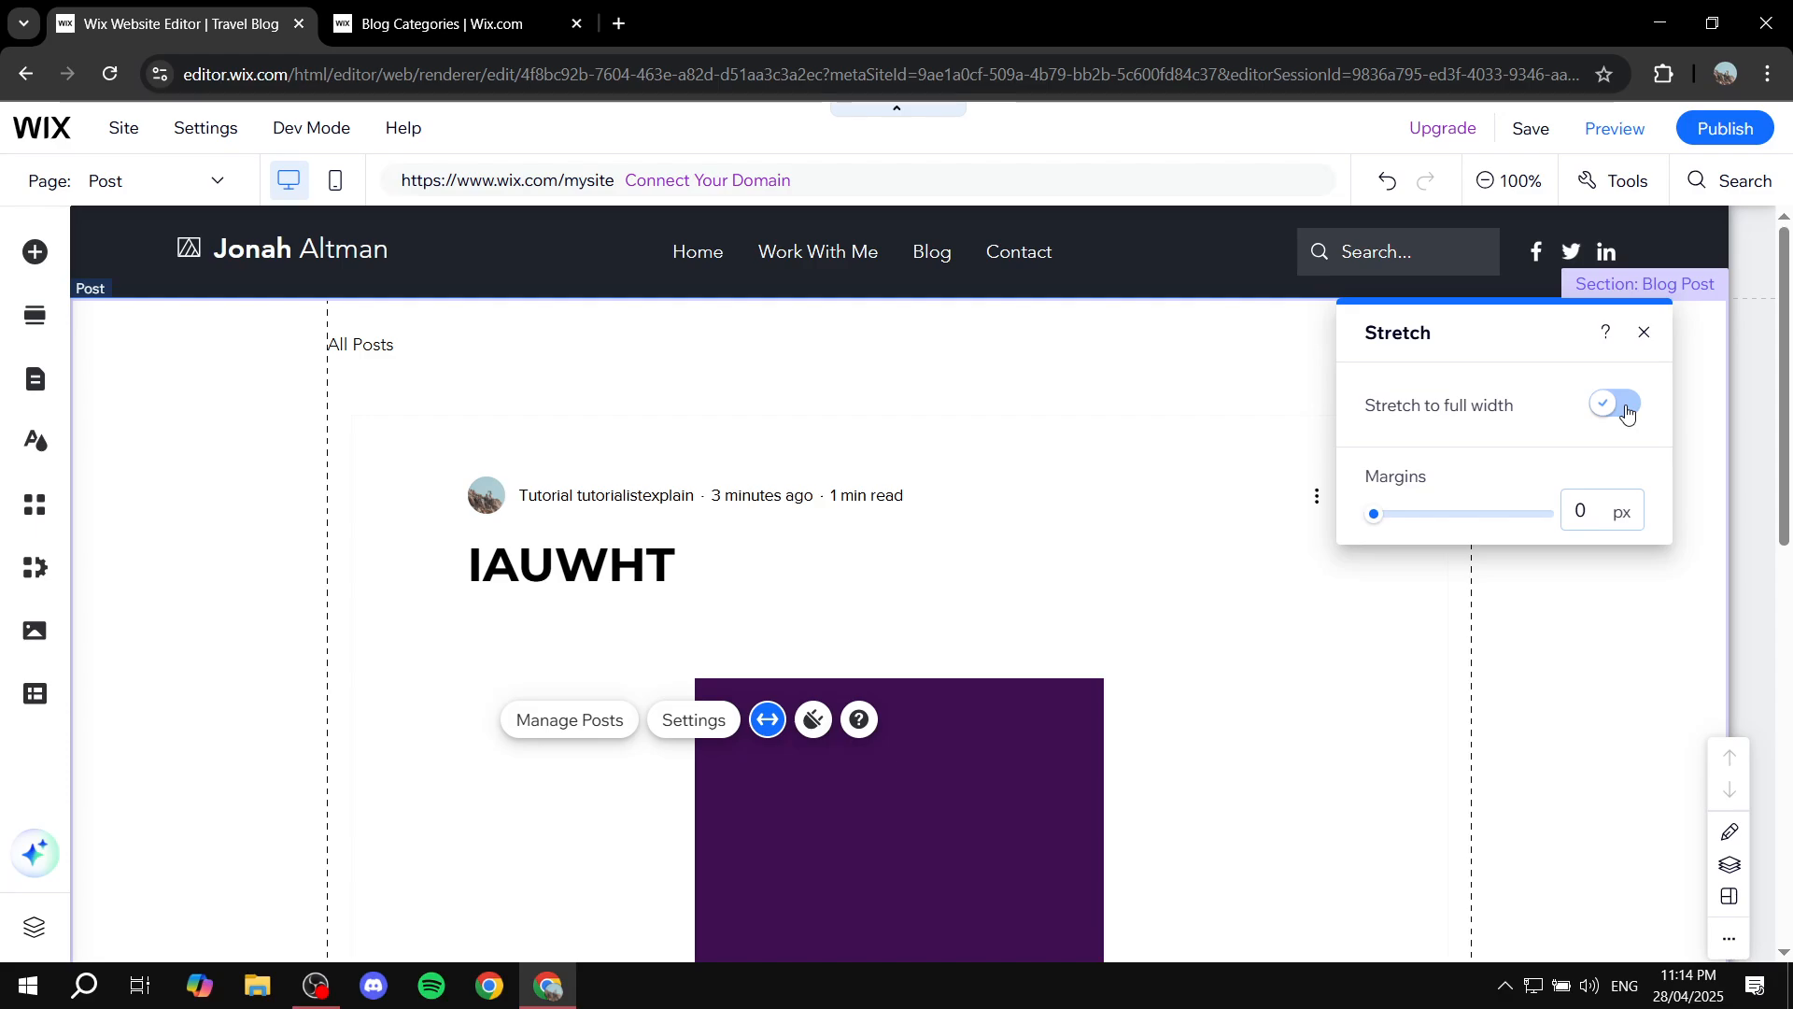
{"action": "left_click", "coordinate": [1625, 410]}
{"action": "left_click", "coordinate": [1646, 333]}
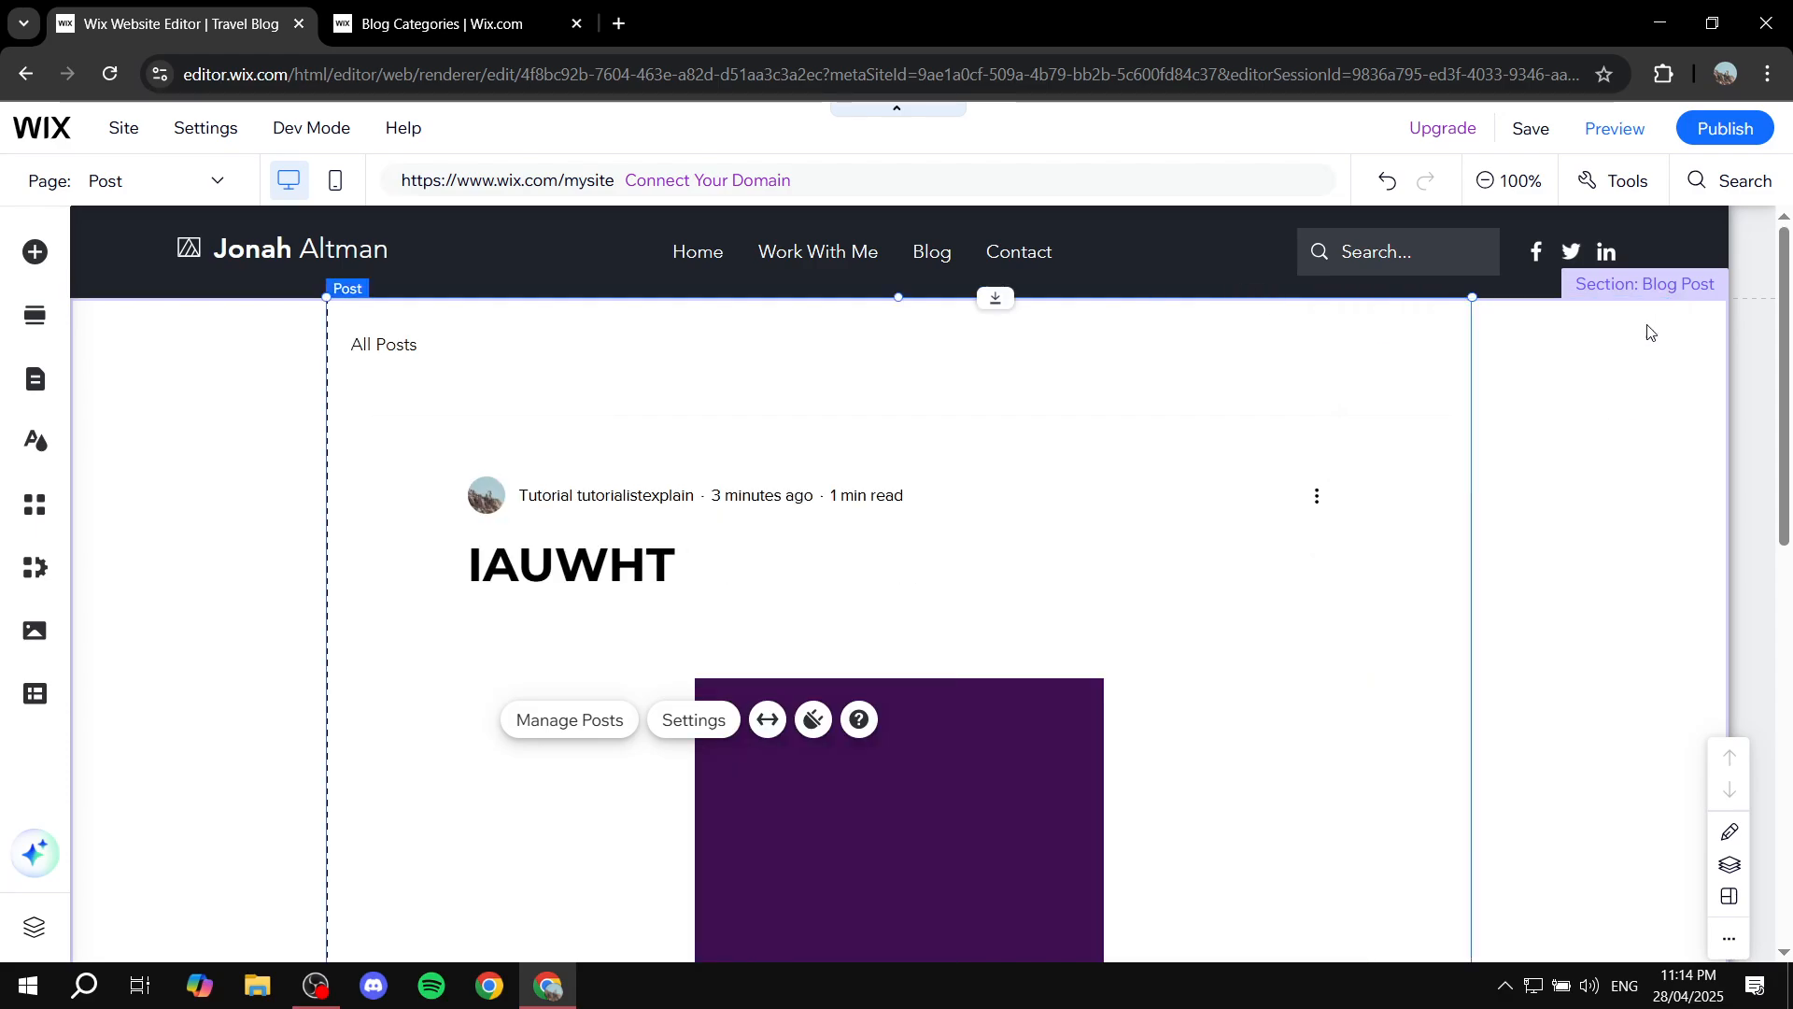
Step: Select the Blog Post section and look through the Post page from top to bottom
{"action": "left_click", "coordinate": [1671, 595]}
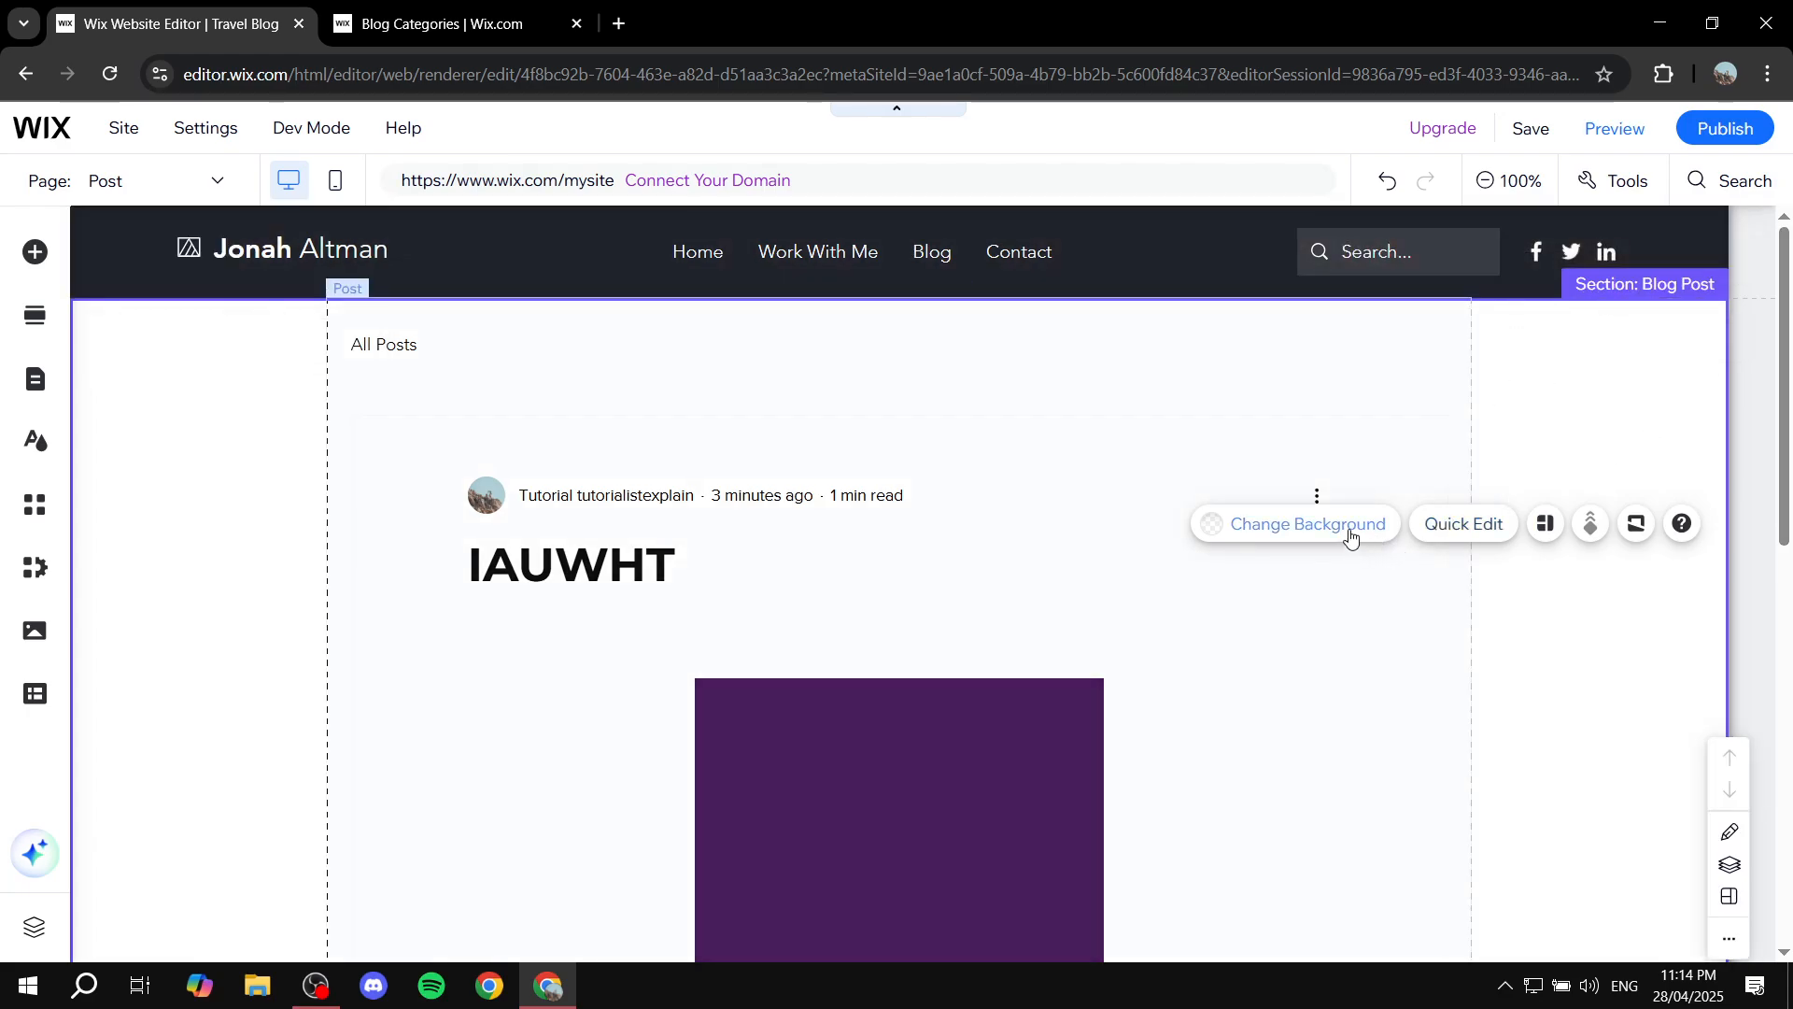
{"action": "left_click", "coordinate": [1635, 428]}
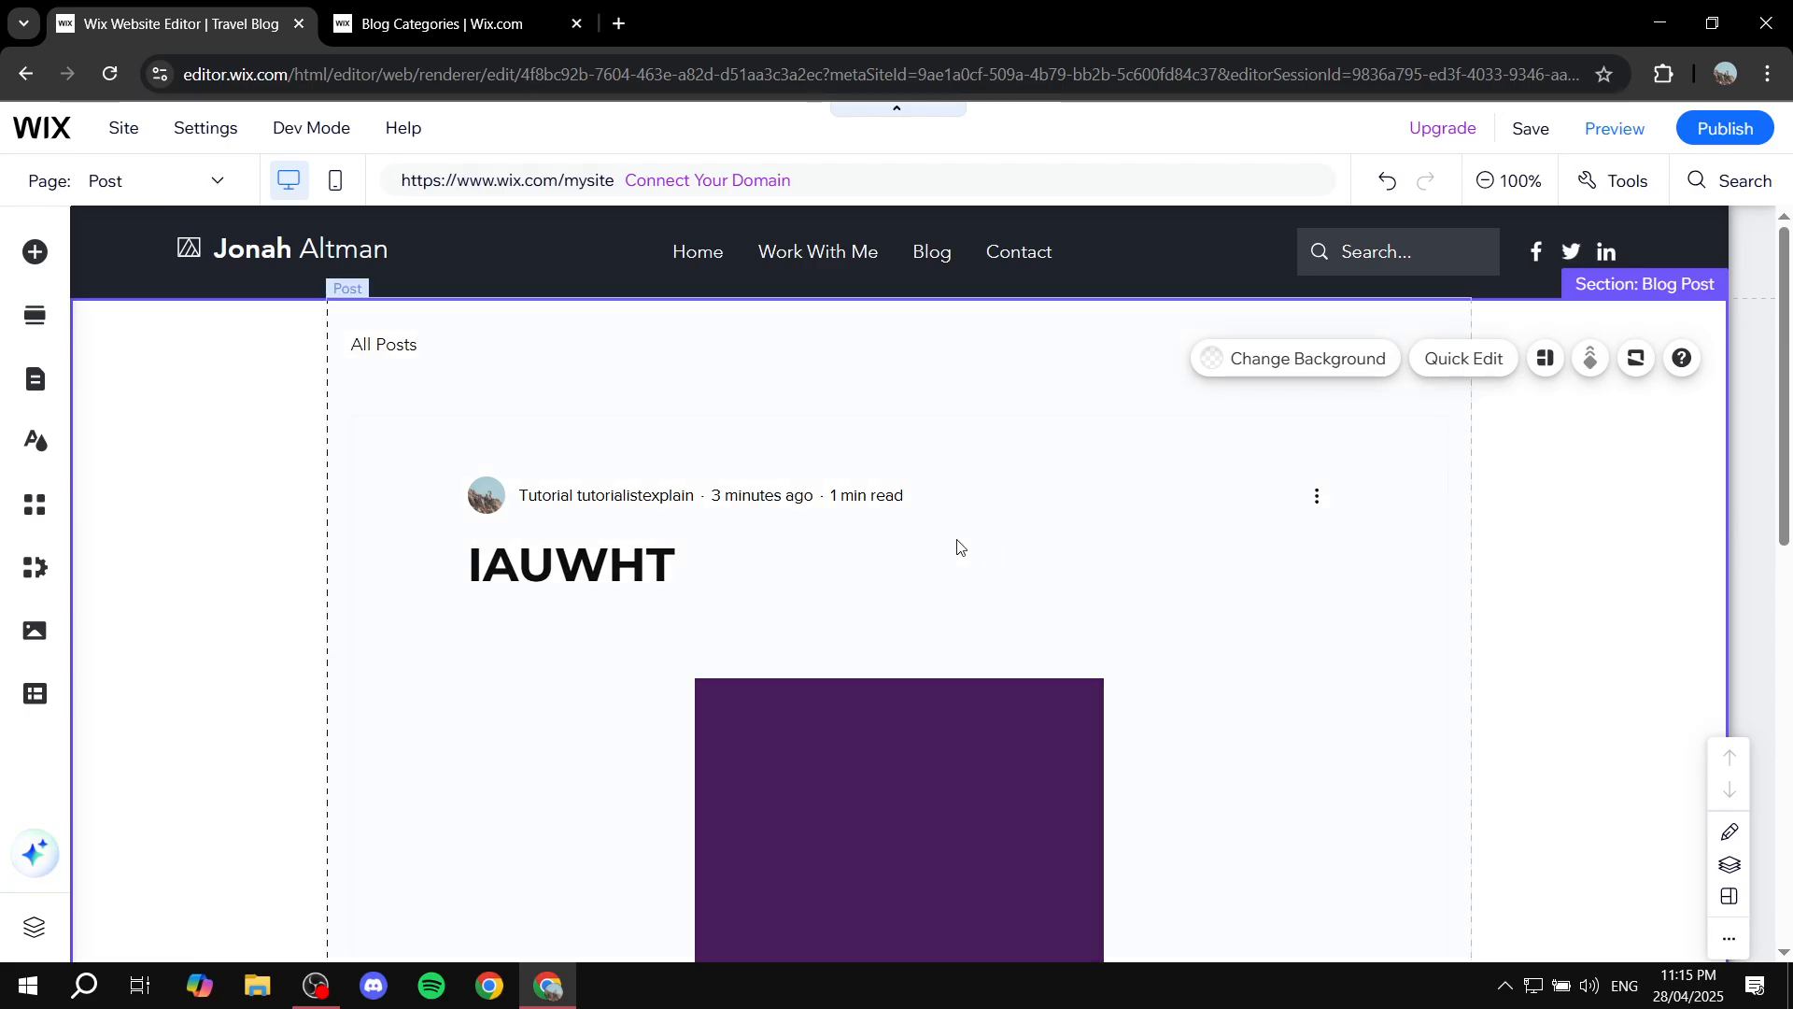
{"action": "scroll", "coordinate": [944, 548], "scroll_direction": "down", "scroll_amount": 10}
{"action": "scroll", "coordinate": [945, 549], "scroll_direction": "up", "scroll_amount": 10}
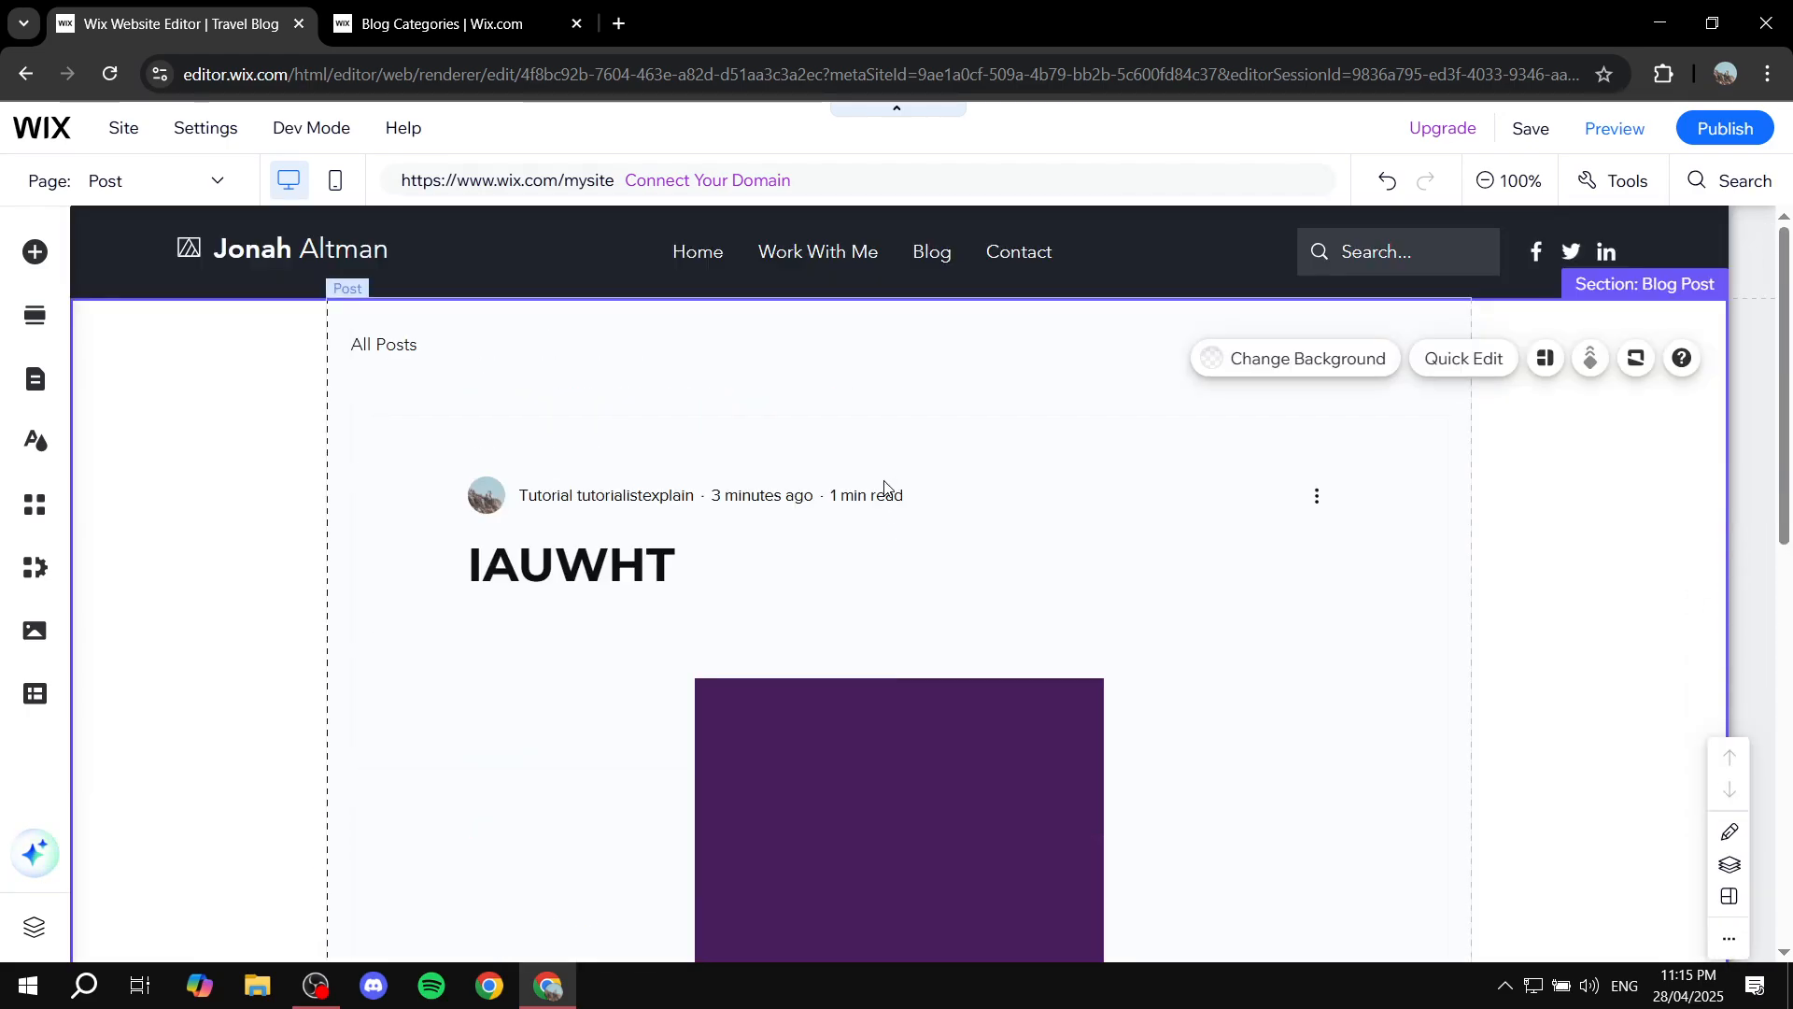